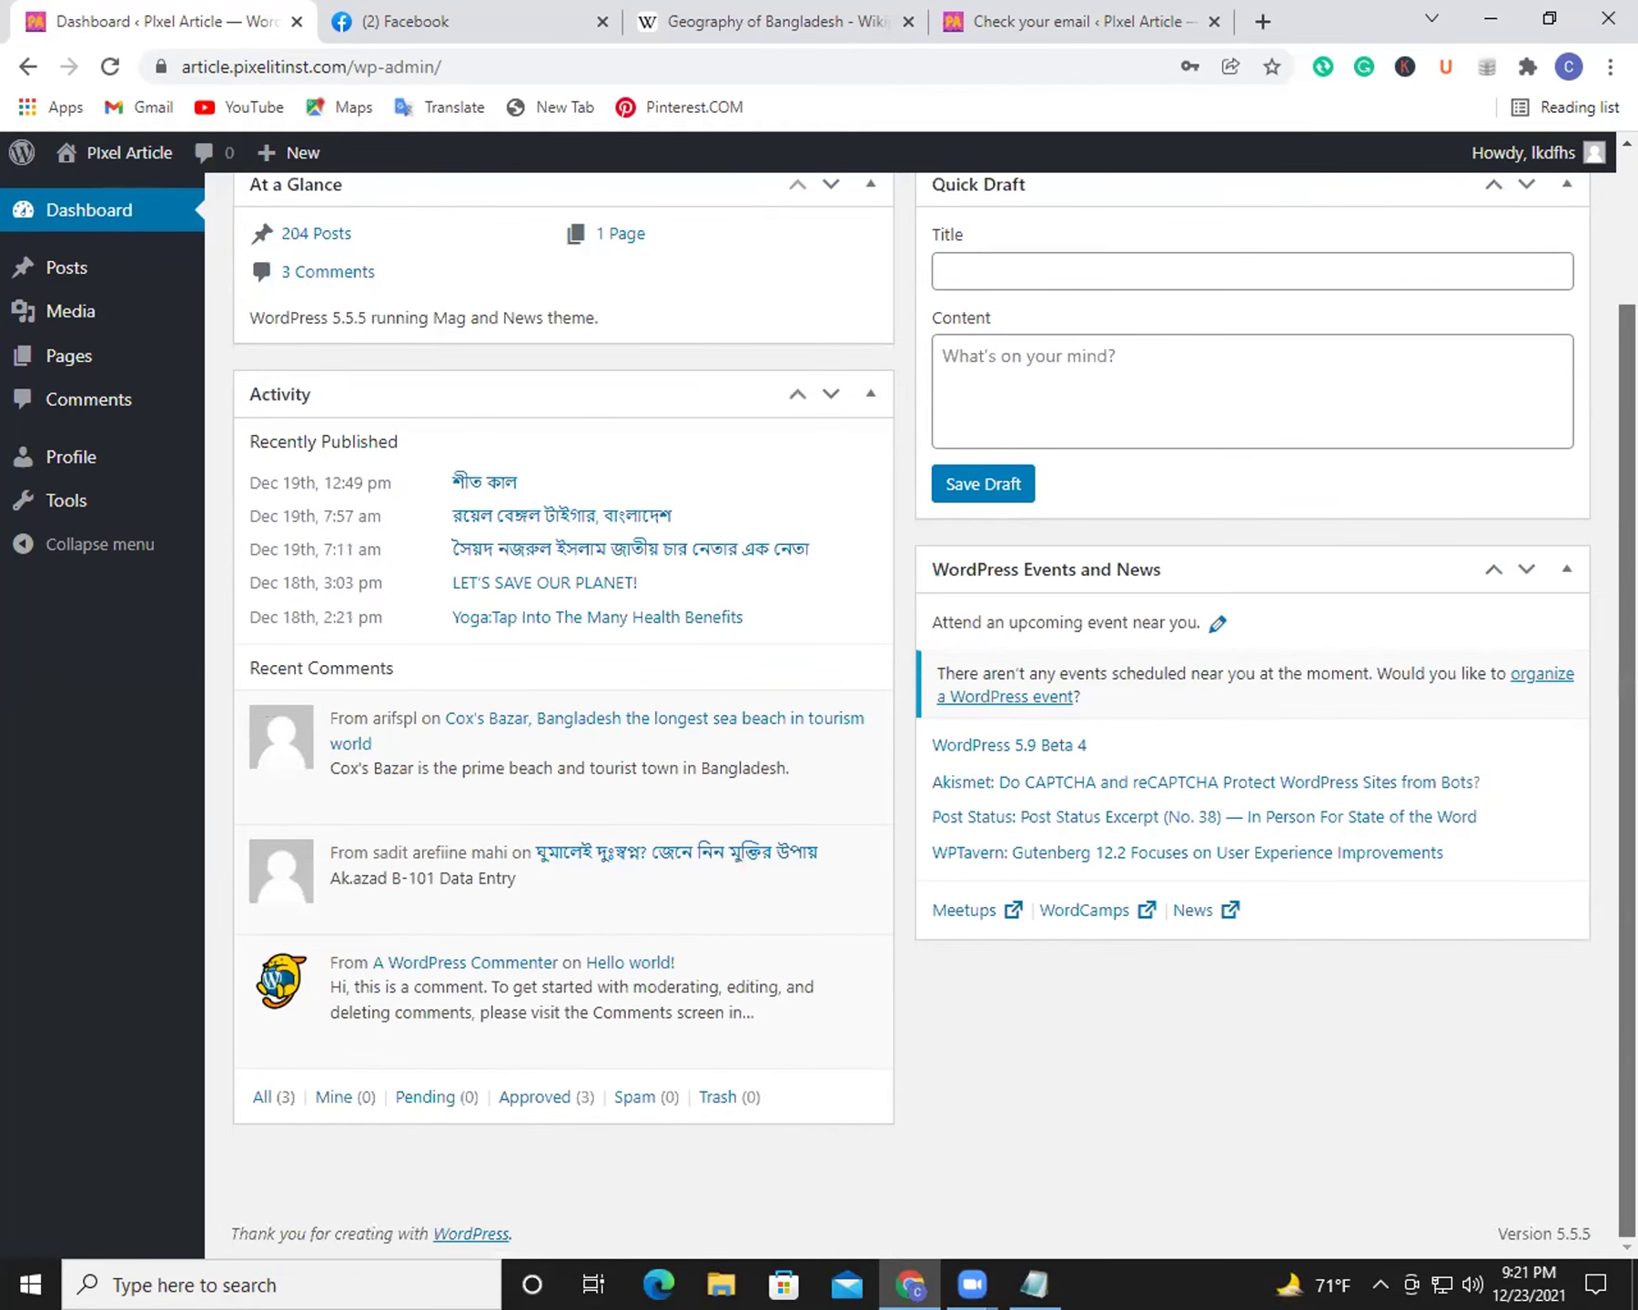
scroll(910, 710, "up", 2)
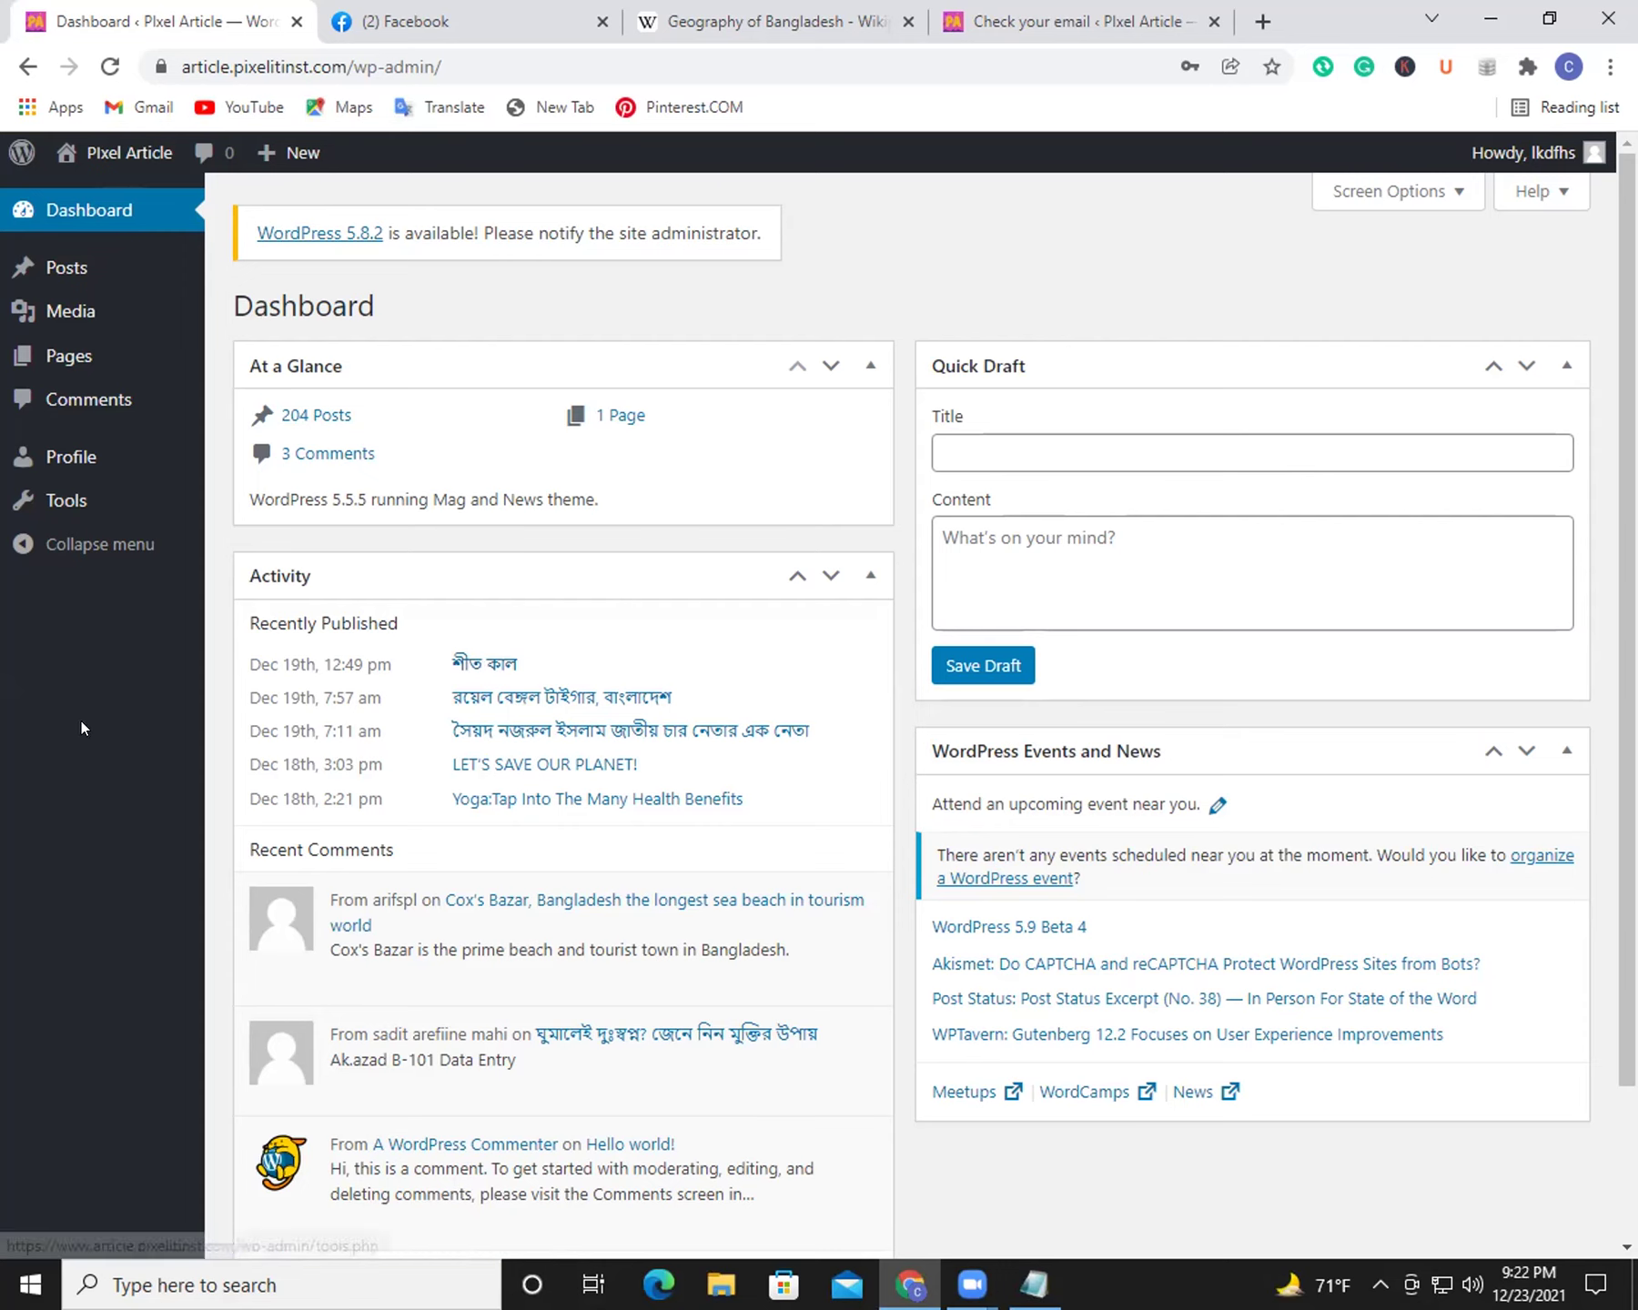
mouse_move(108, 254)
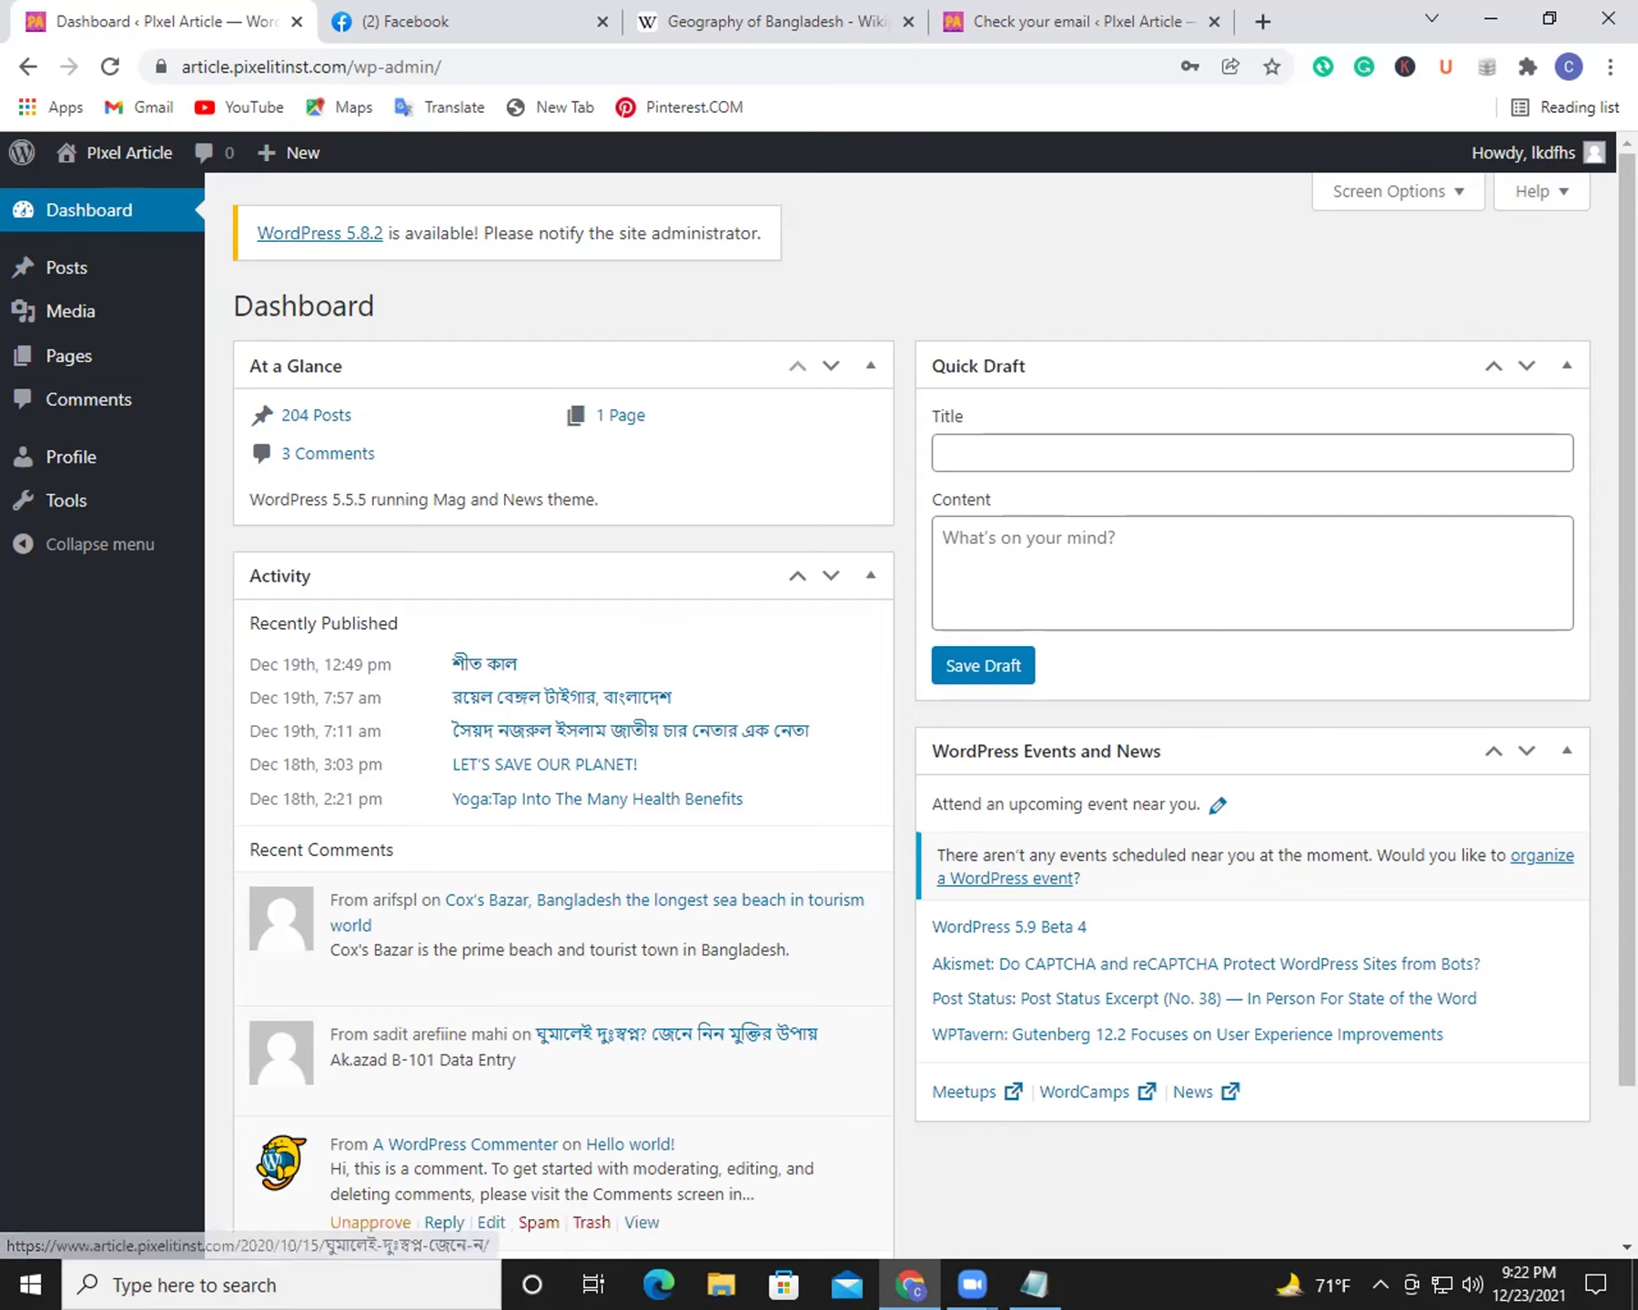
scroll(909, 710, "down", 2)
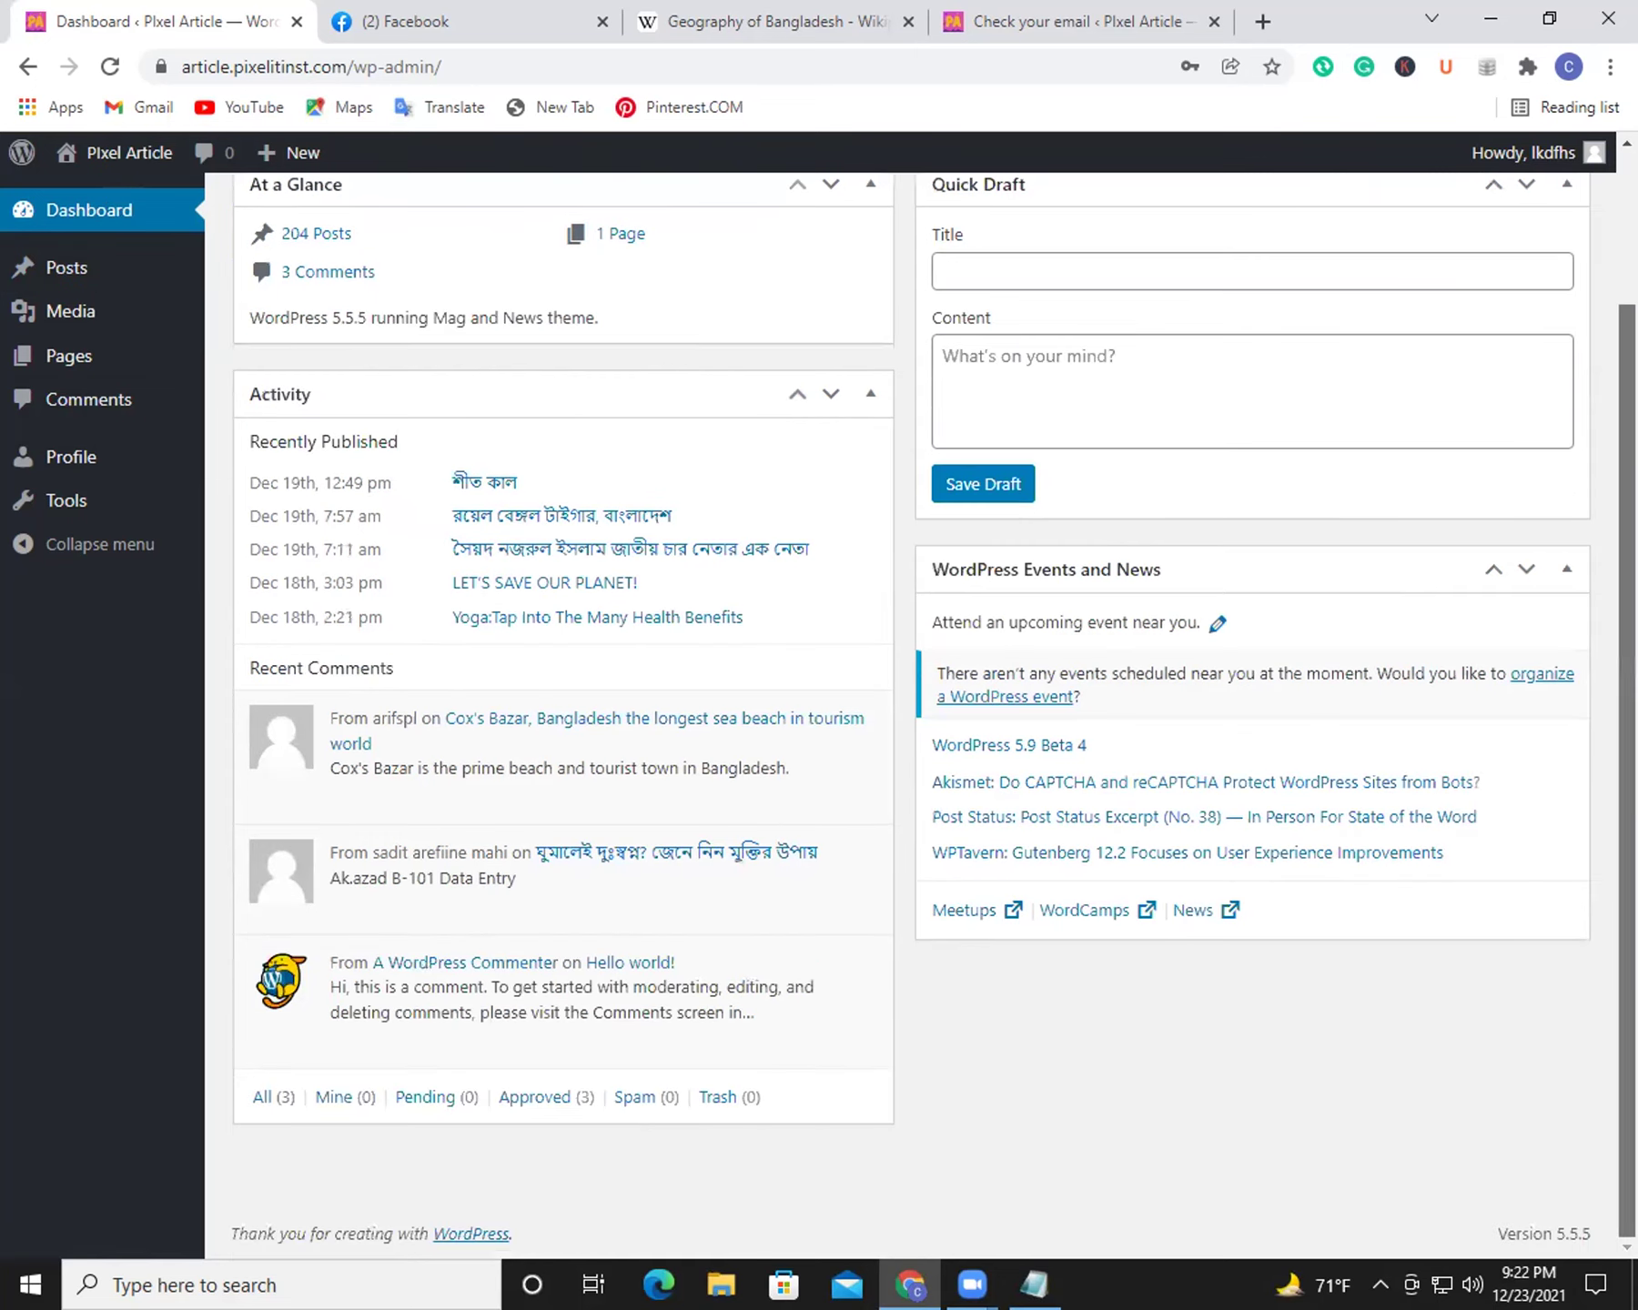
scroll(1319, 664, "up", 2)
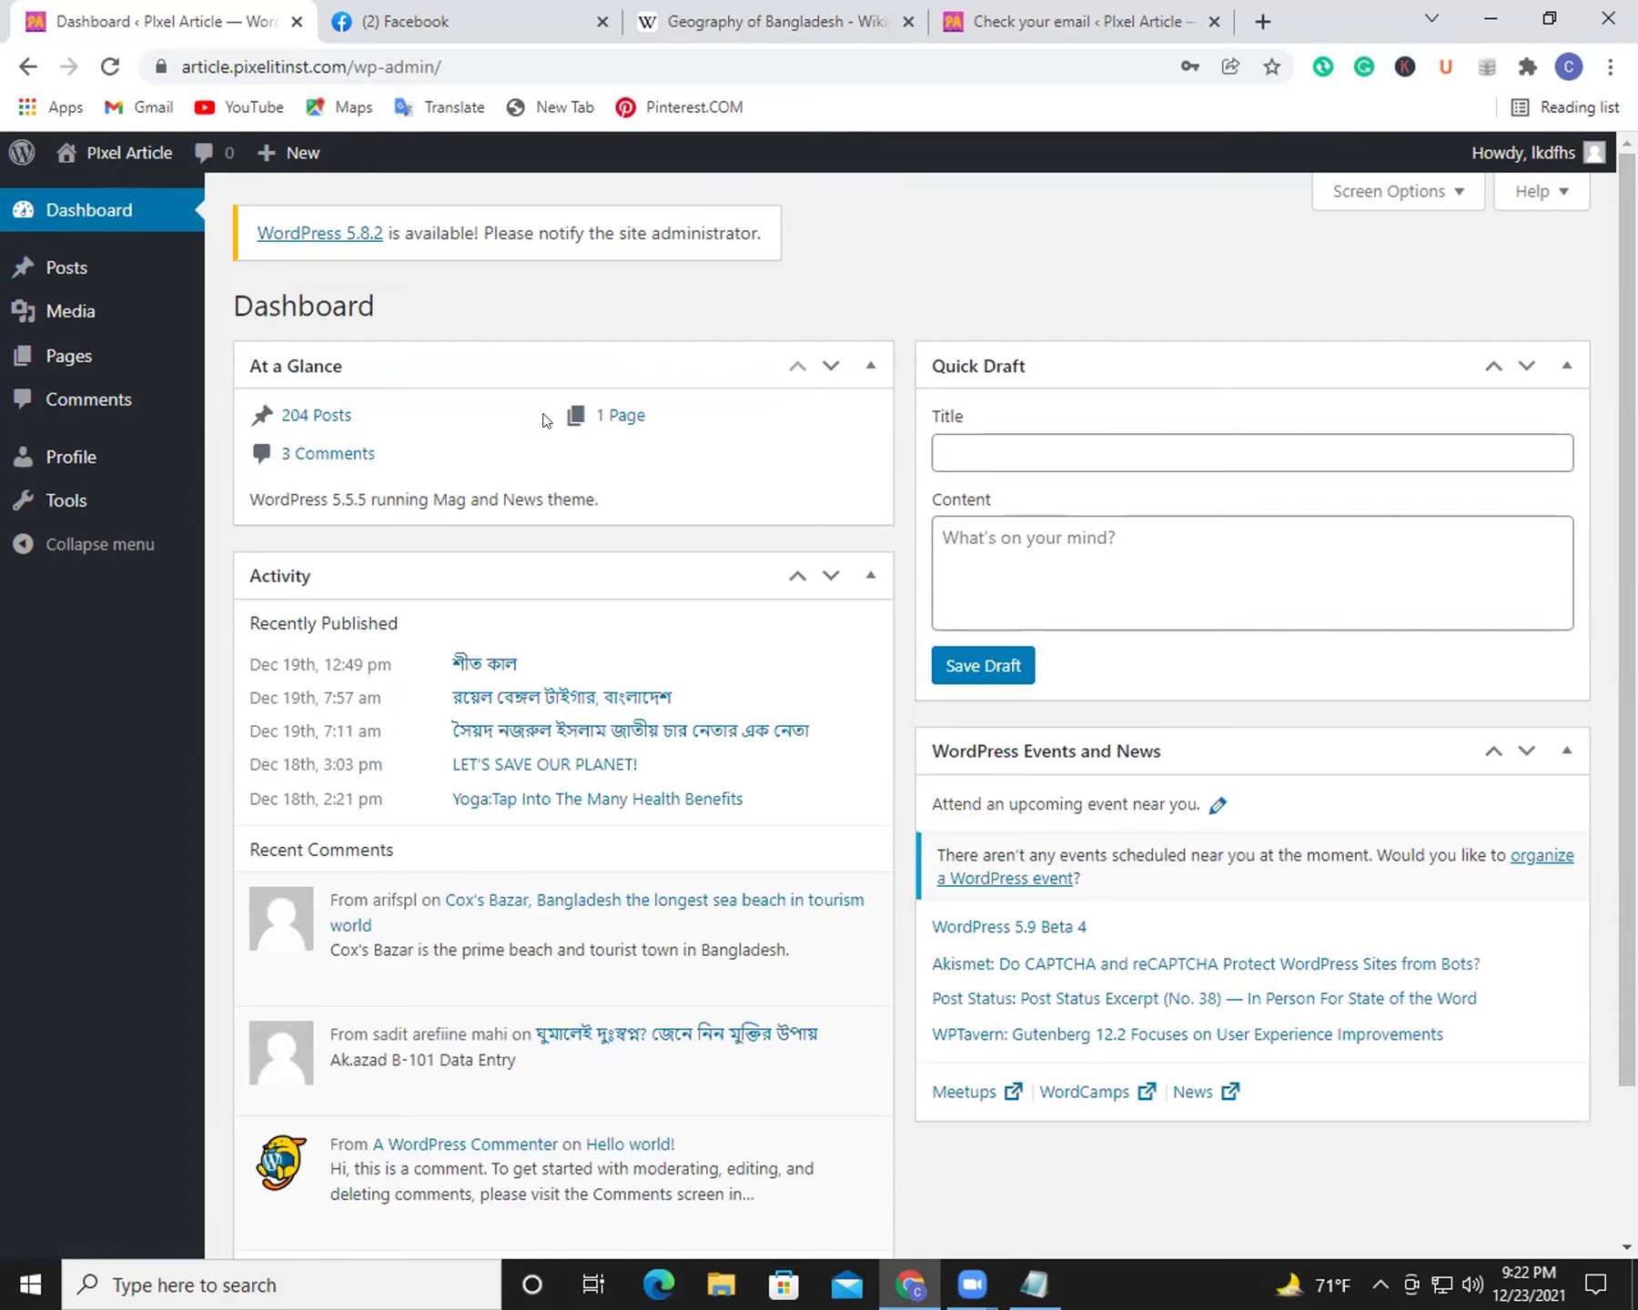
mouse_move(519, 875)
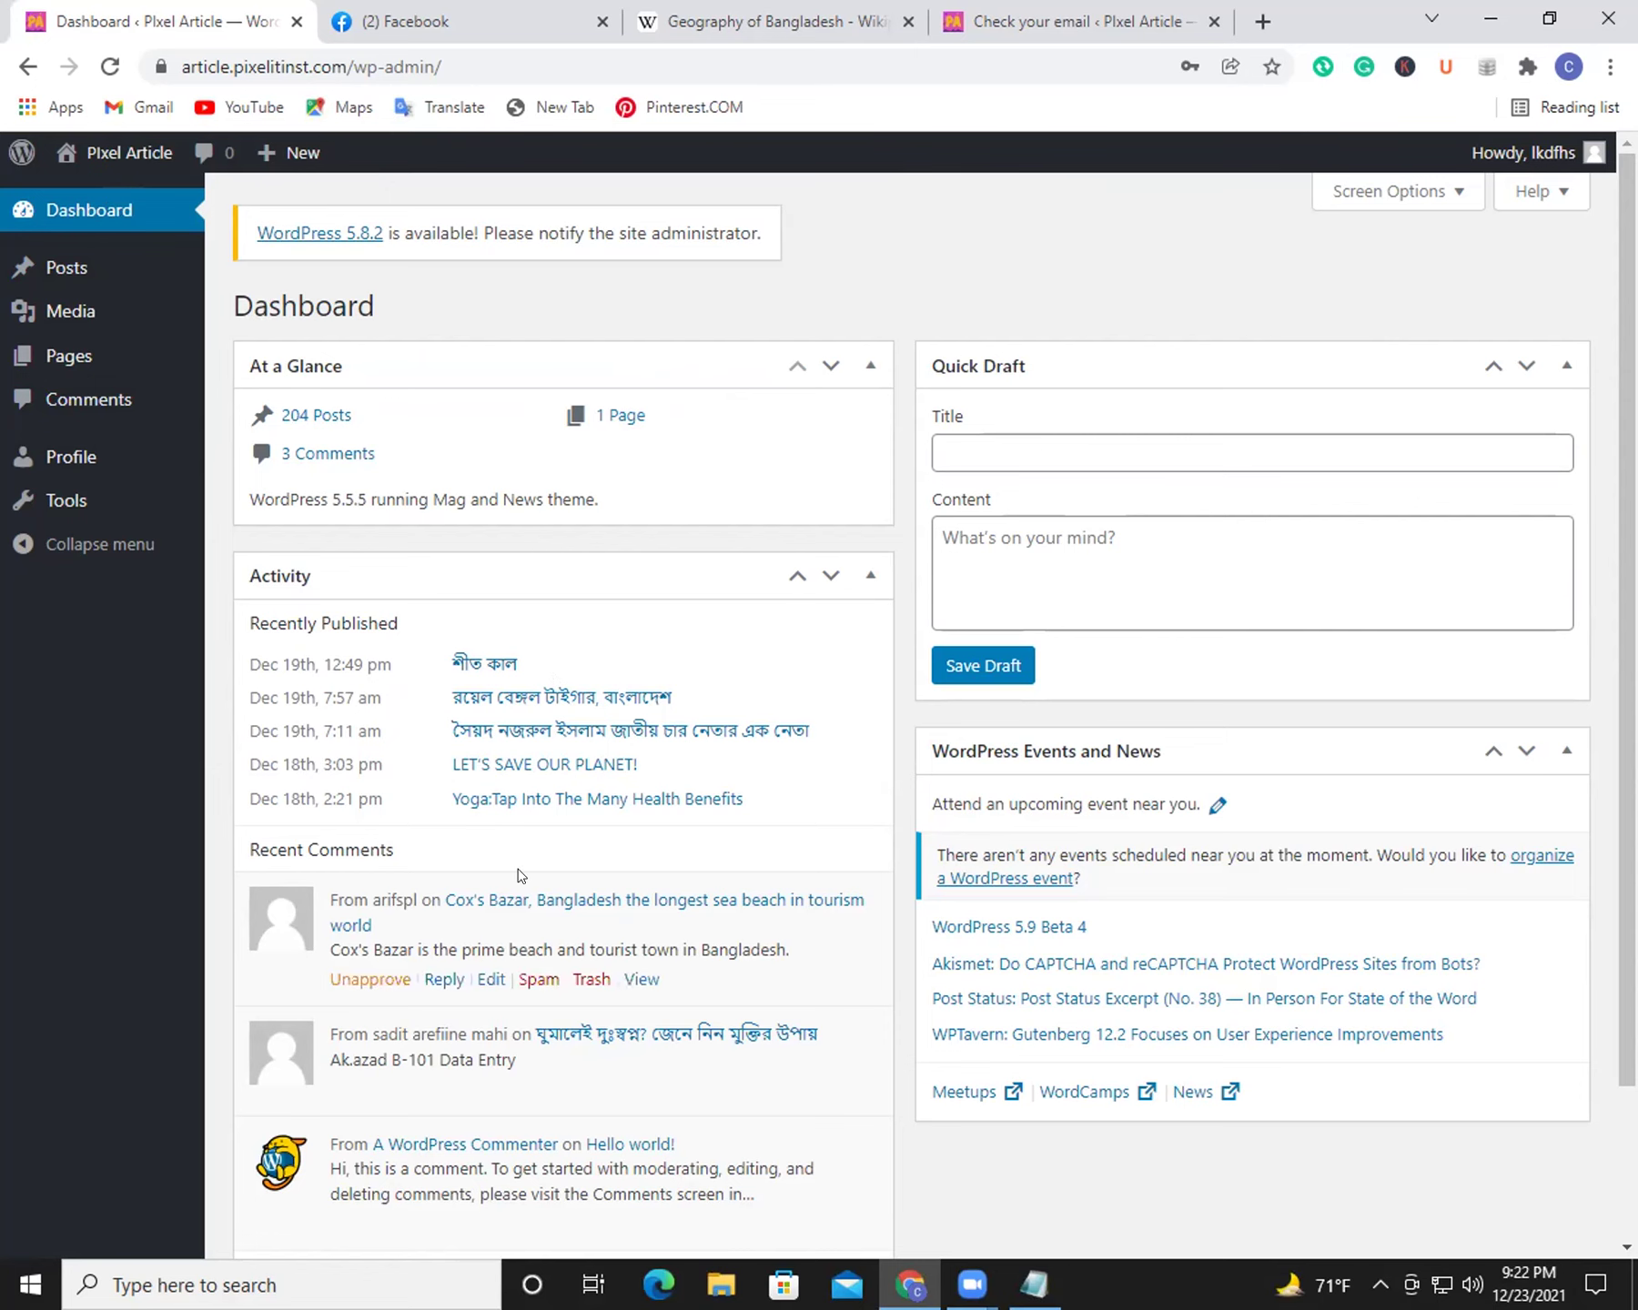
scroll(1320, 566, "down", 2)
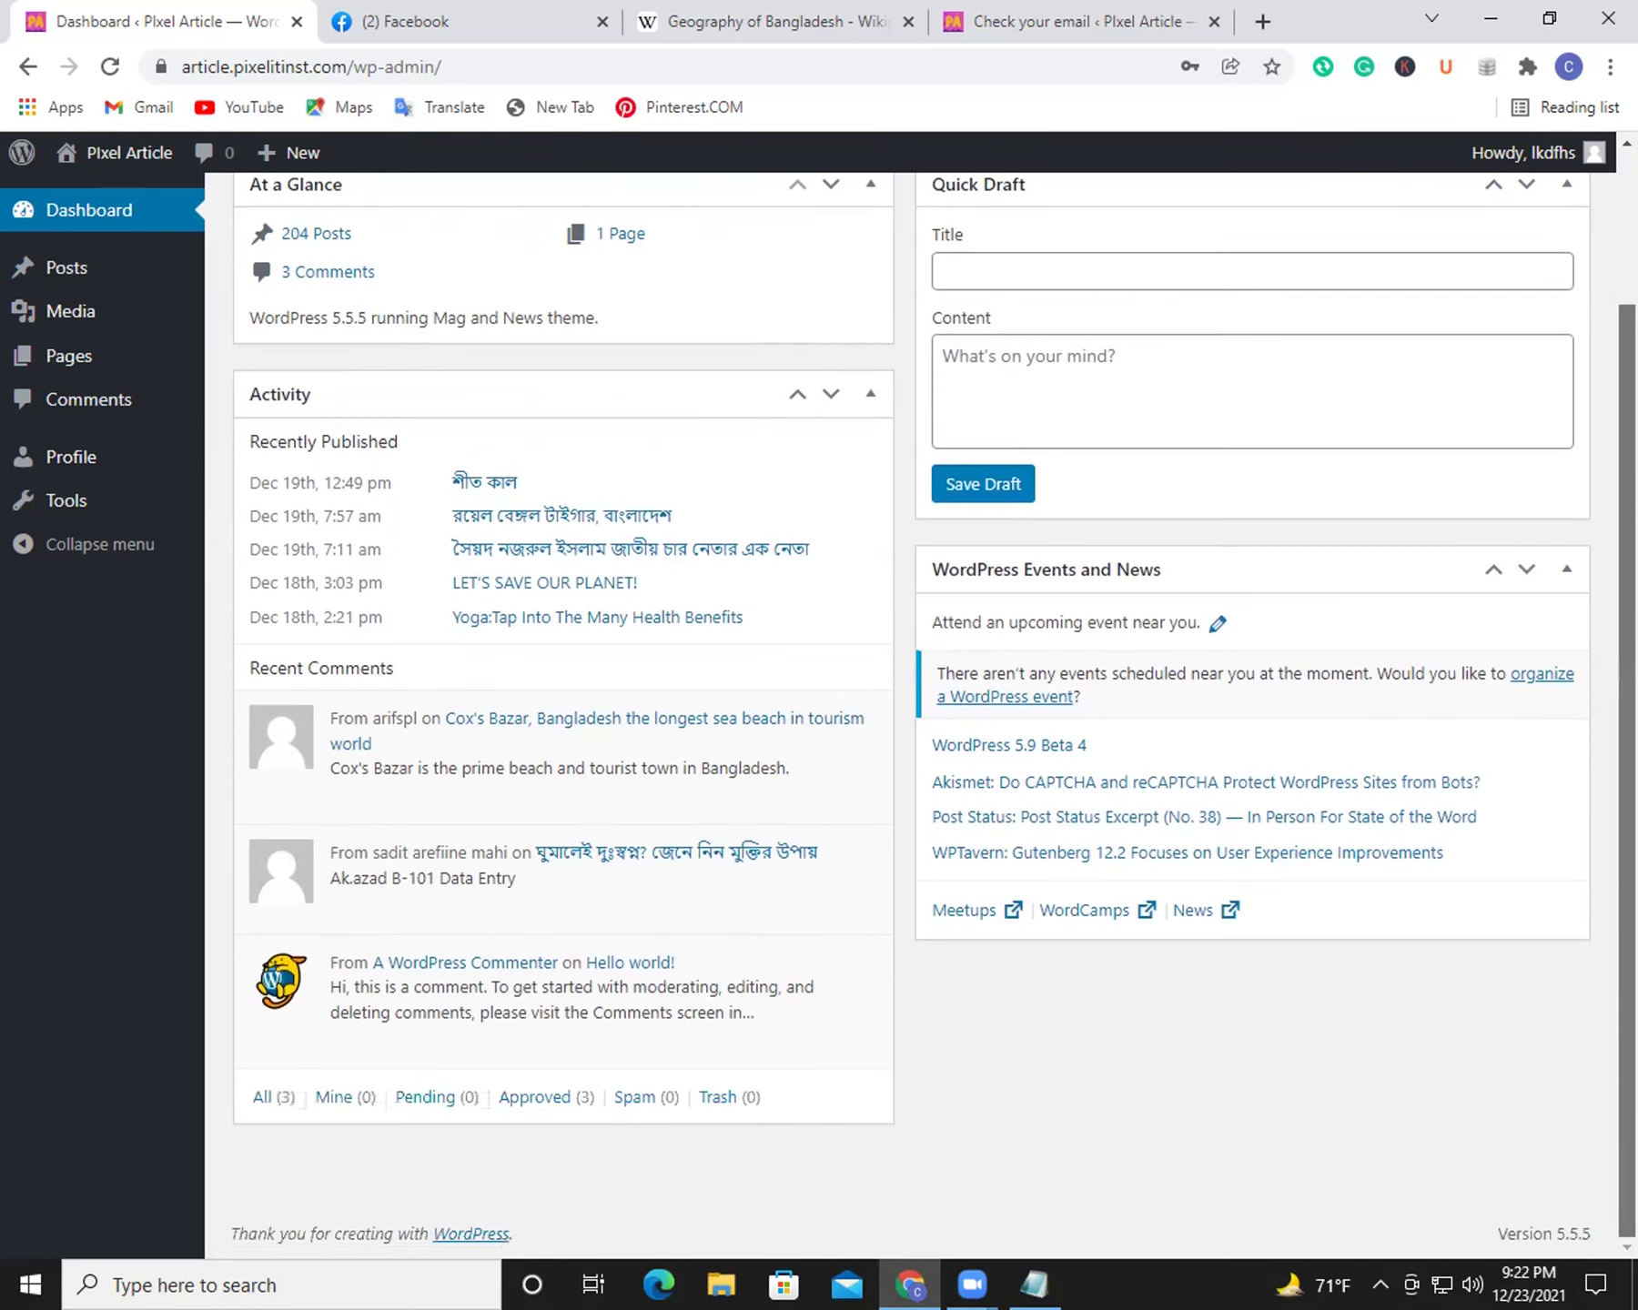
Step: Open the list of all posts and start adding a new post
scroll(4, 755, "up", 2)
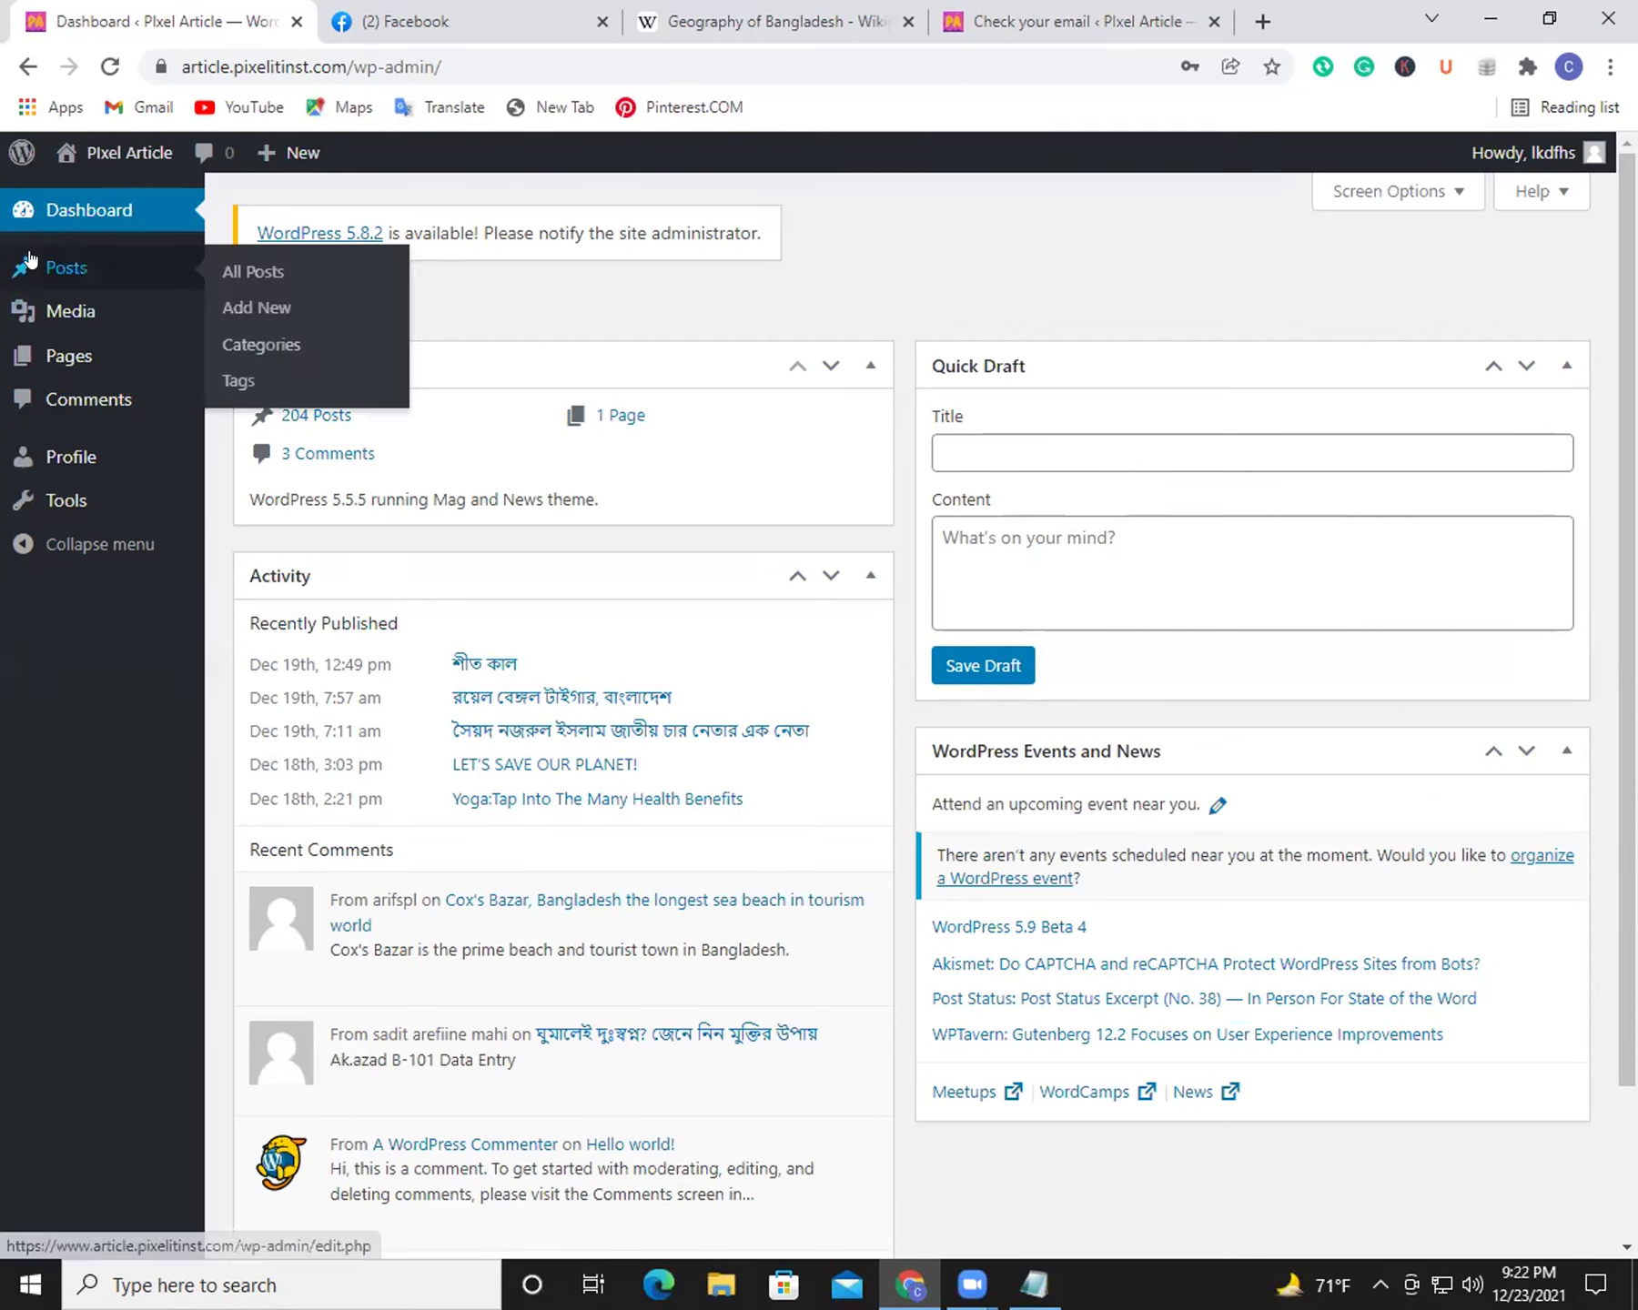
left_click(261, 270)
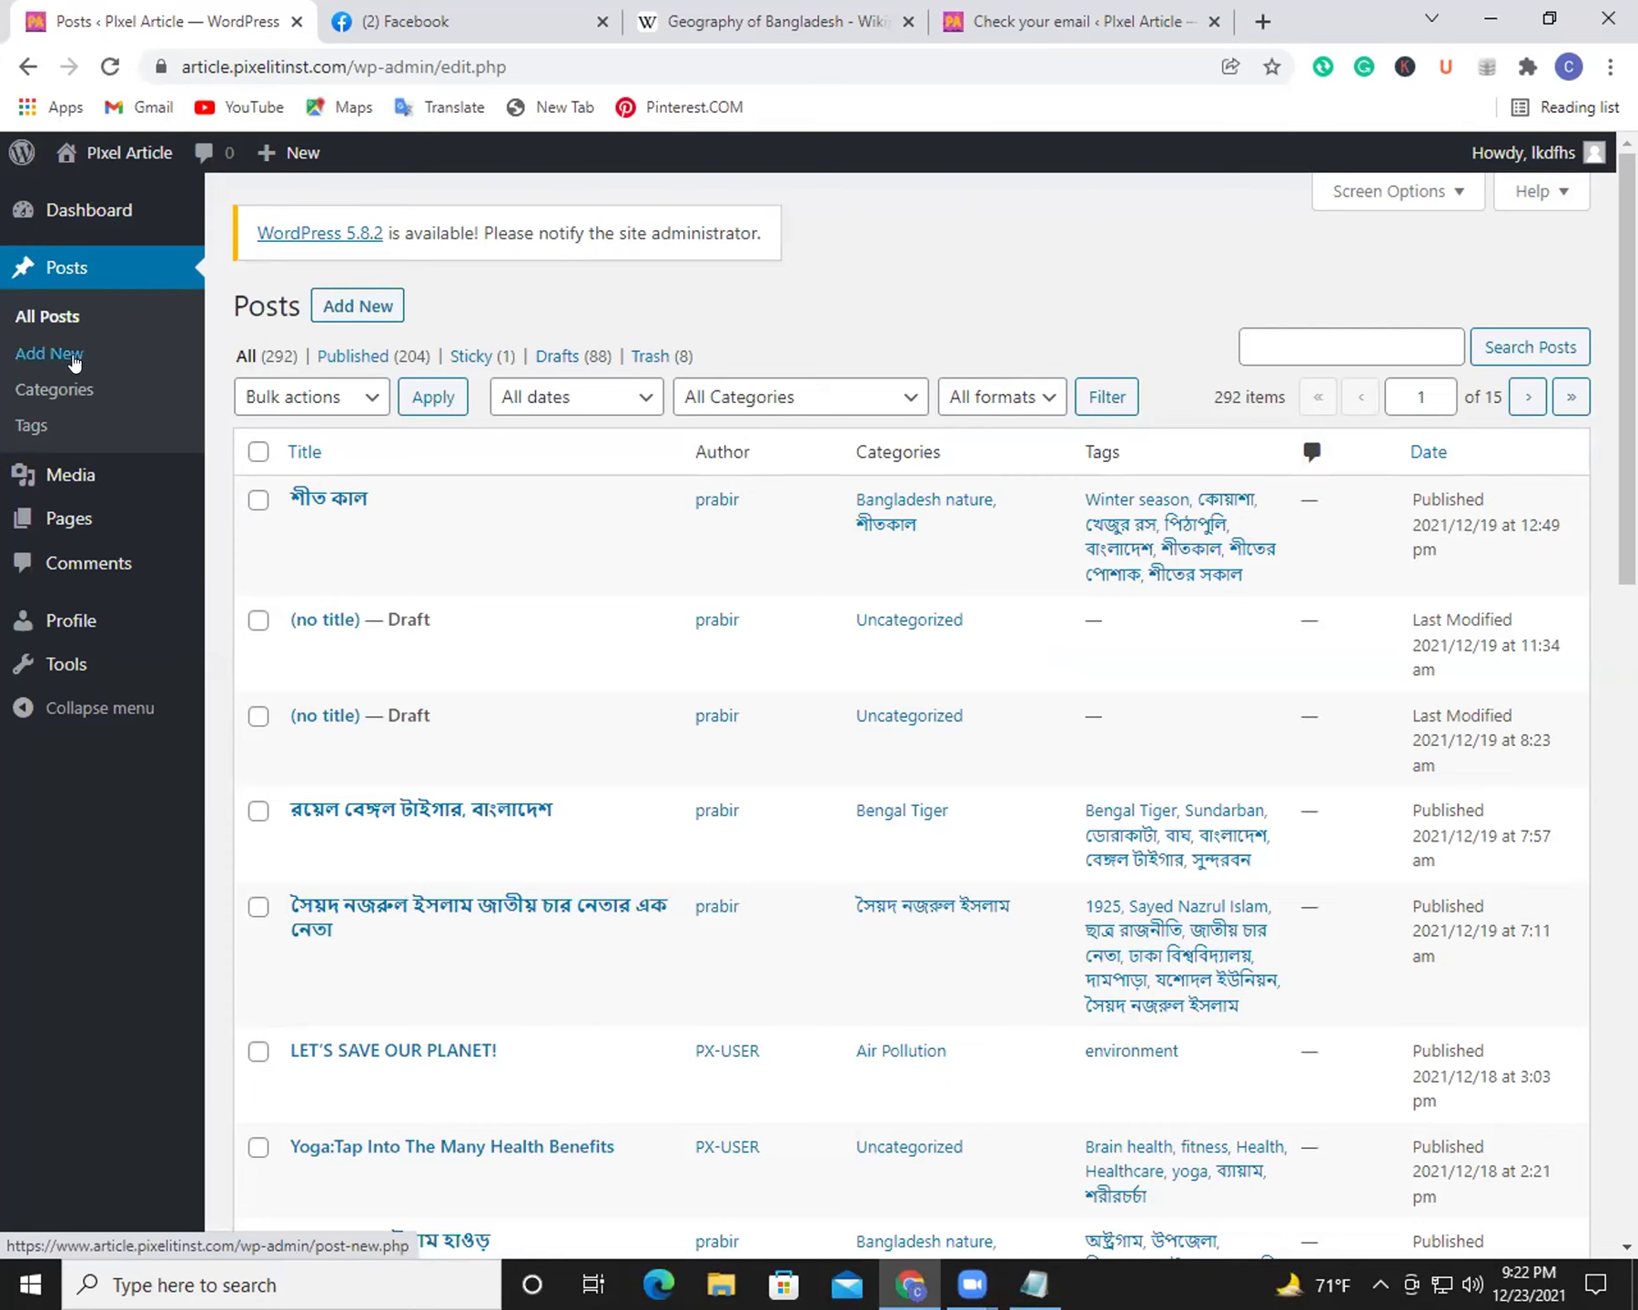
left_click(366, 305)
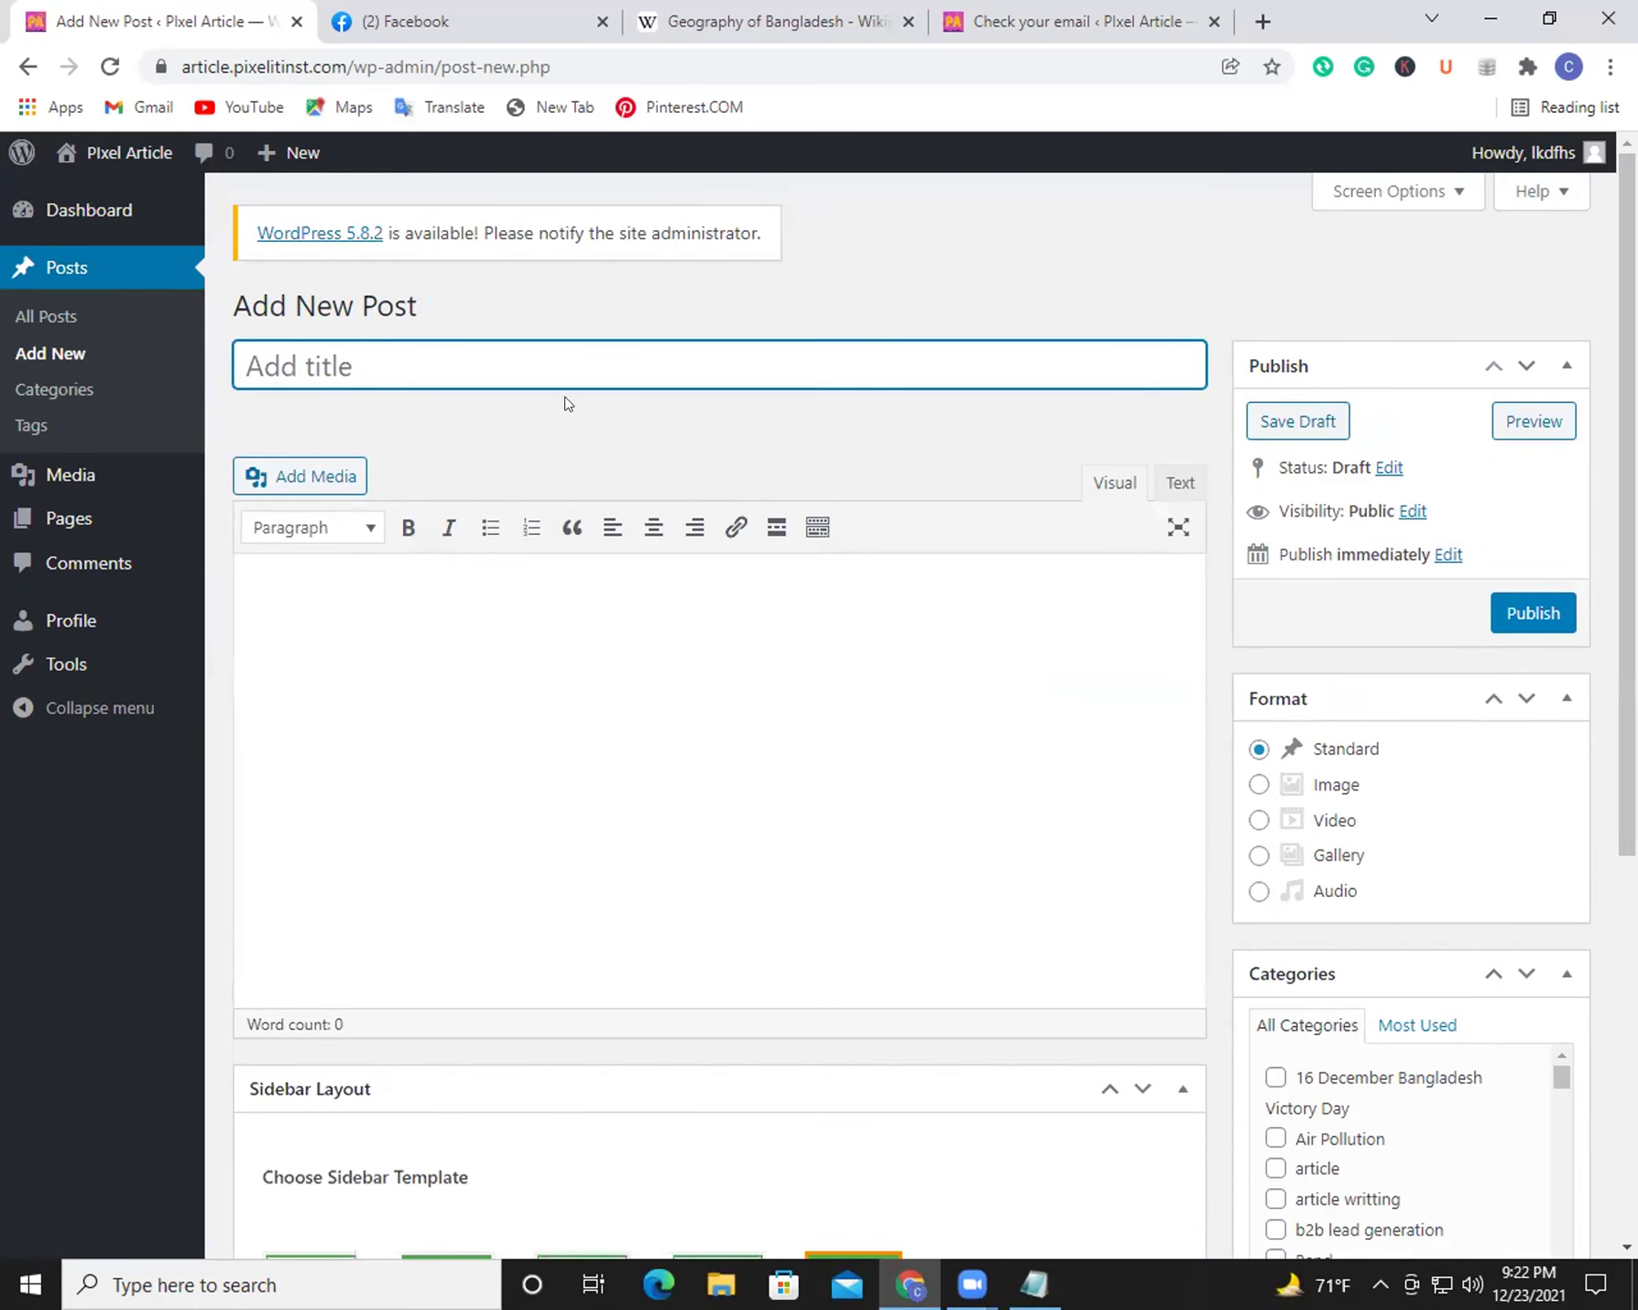
Step: Switch to the Wikipedia article and copy its heading "Geography of Bangladesh"
left_click(642, 22)
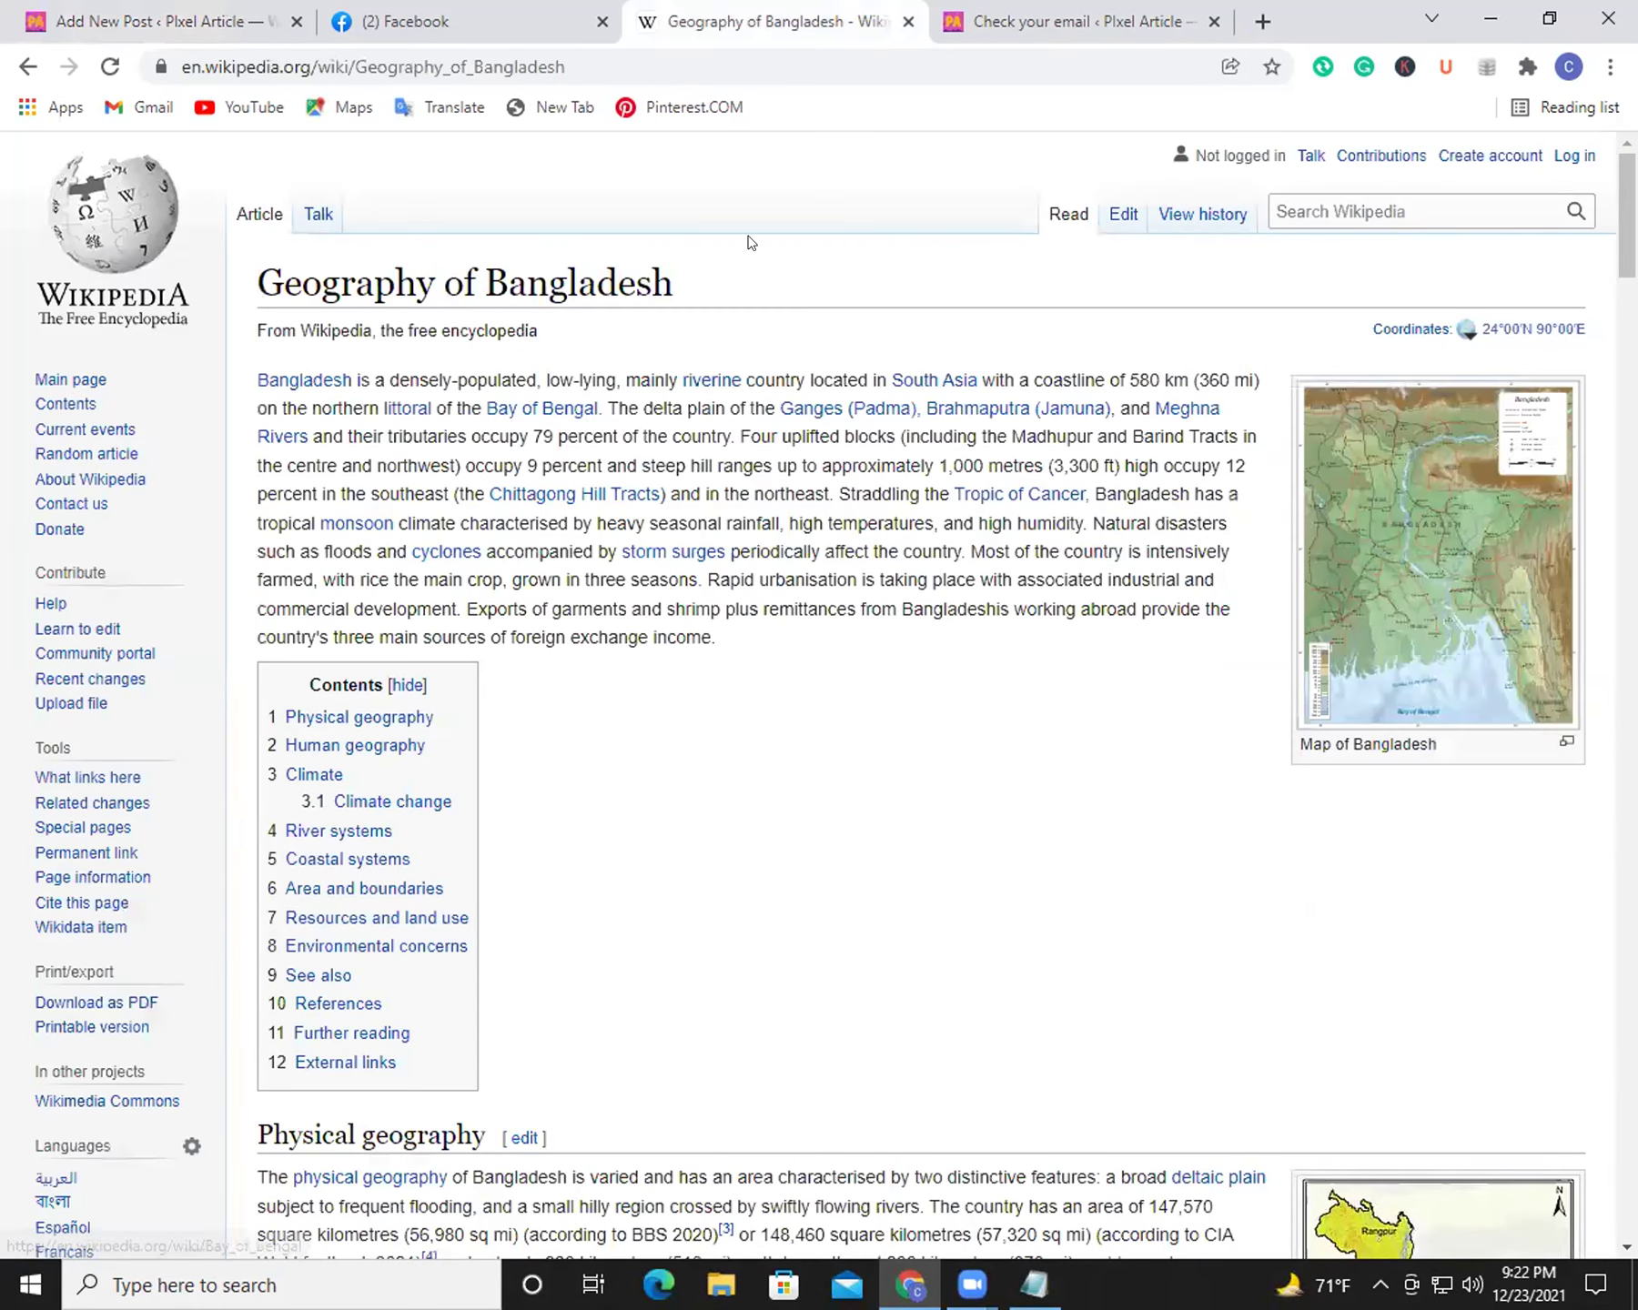
left_click_drag(669, 273, 380, 309)
right_click(380, 293)
left_click(436, 301)
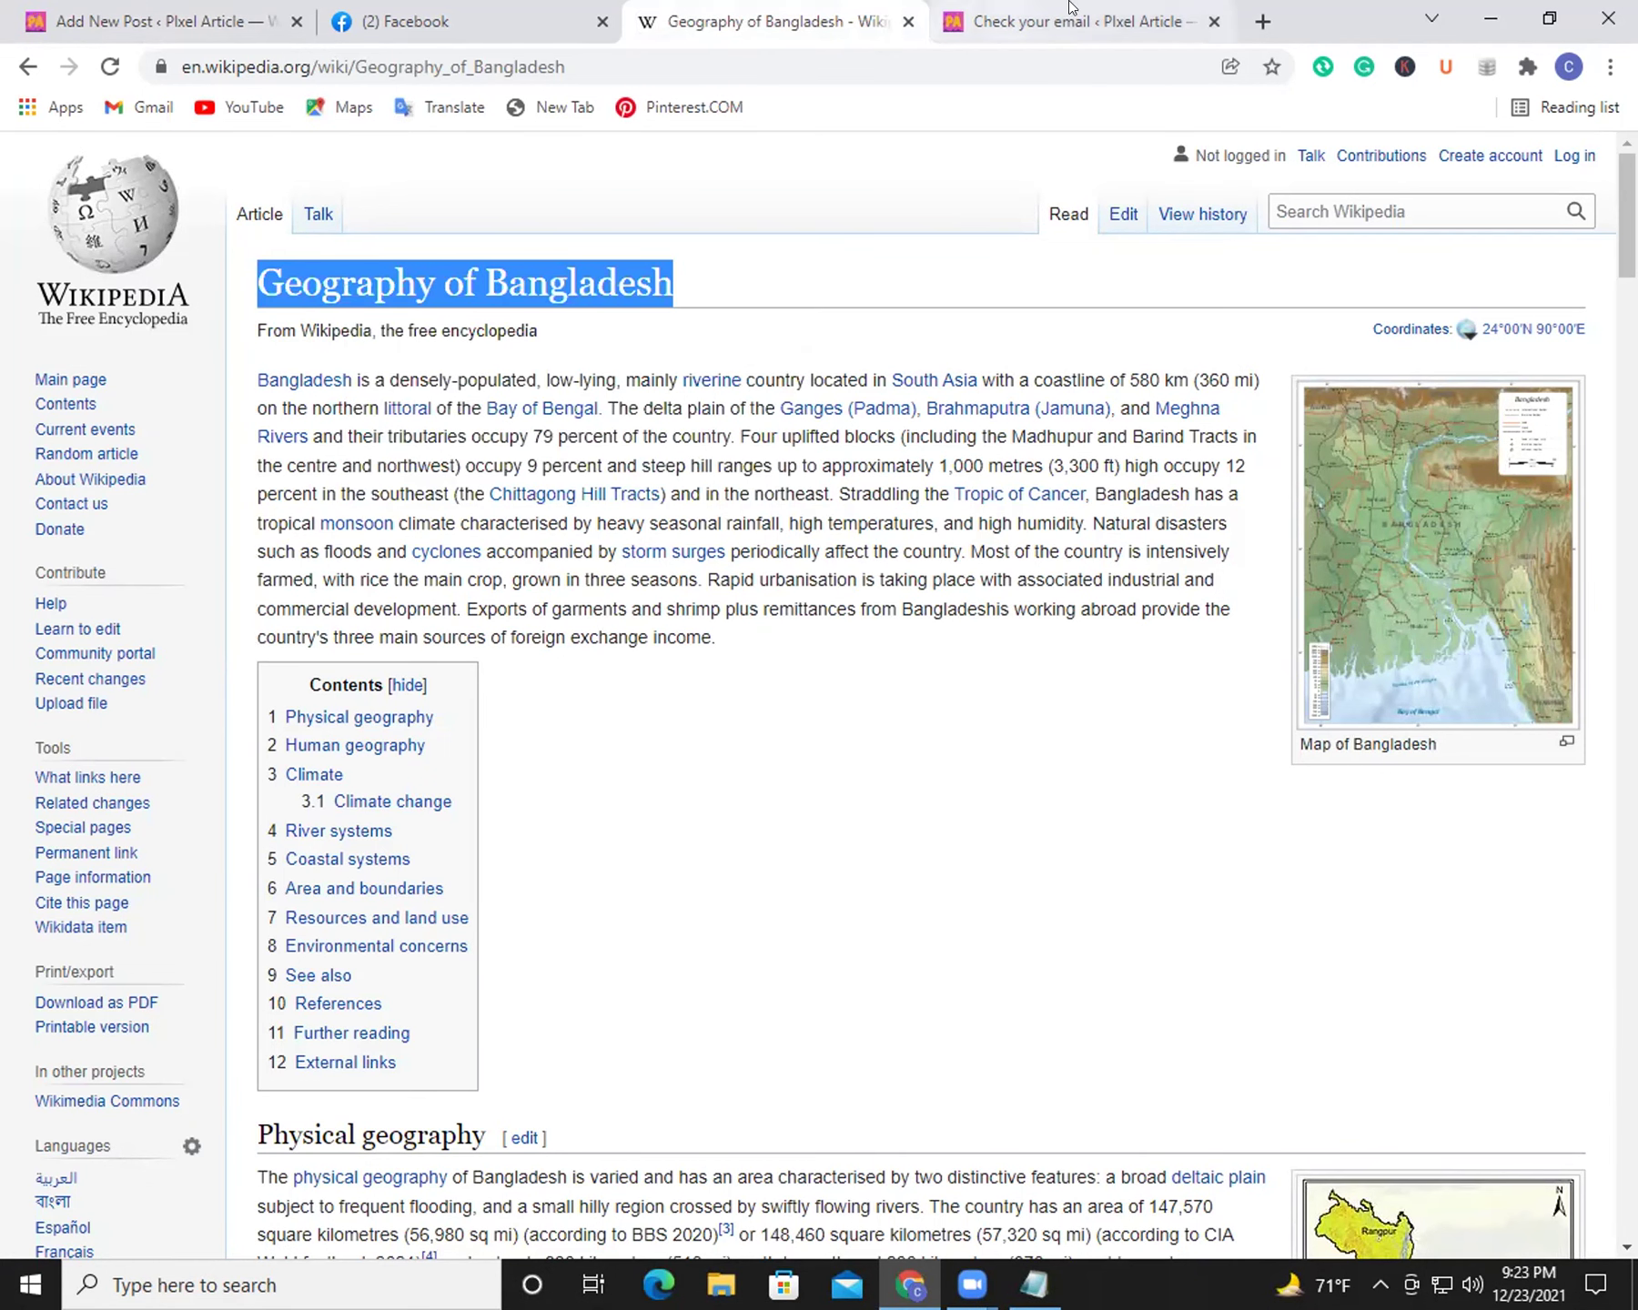
Step: Close the registration confirmation page and paste the copied heading as the new post's title
left_click(1008, 26)
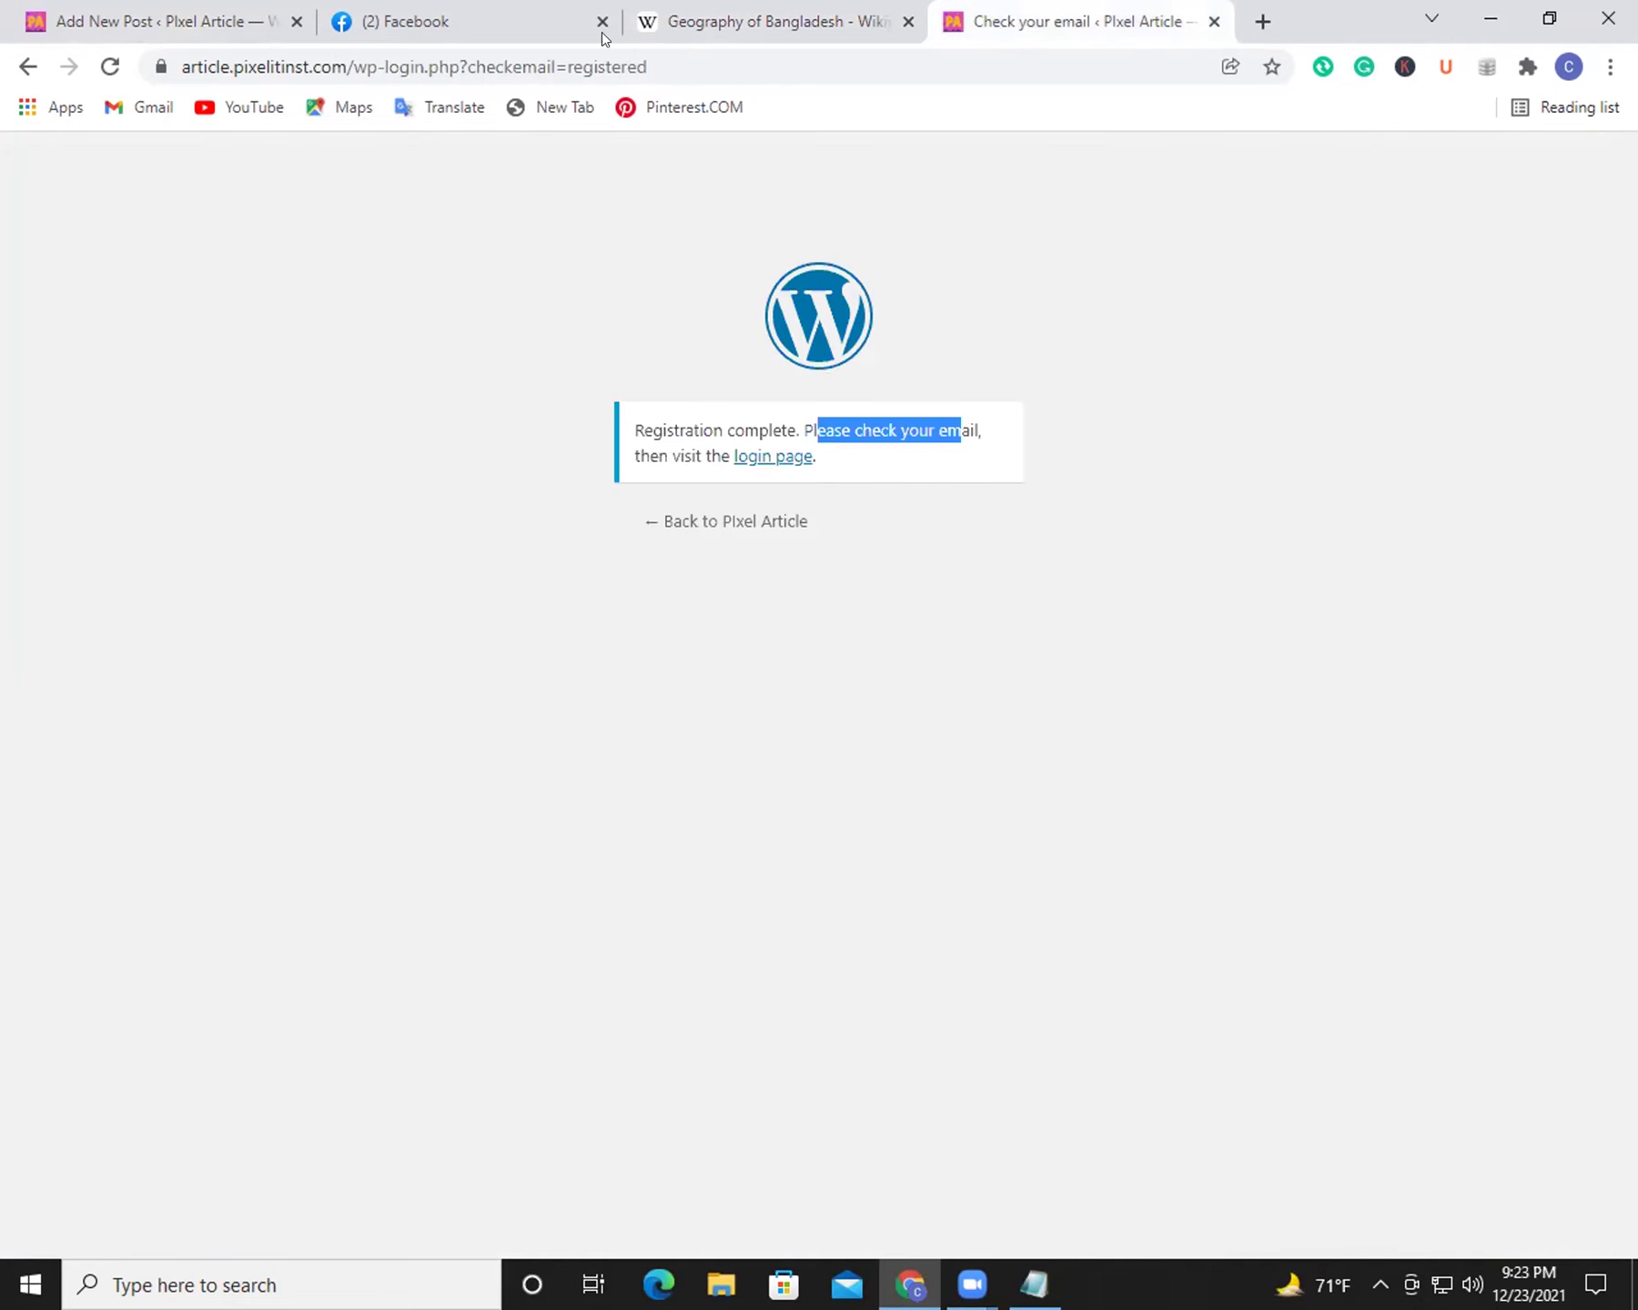
left_click(1213, 21)
left_click(9, 14)
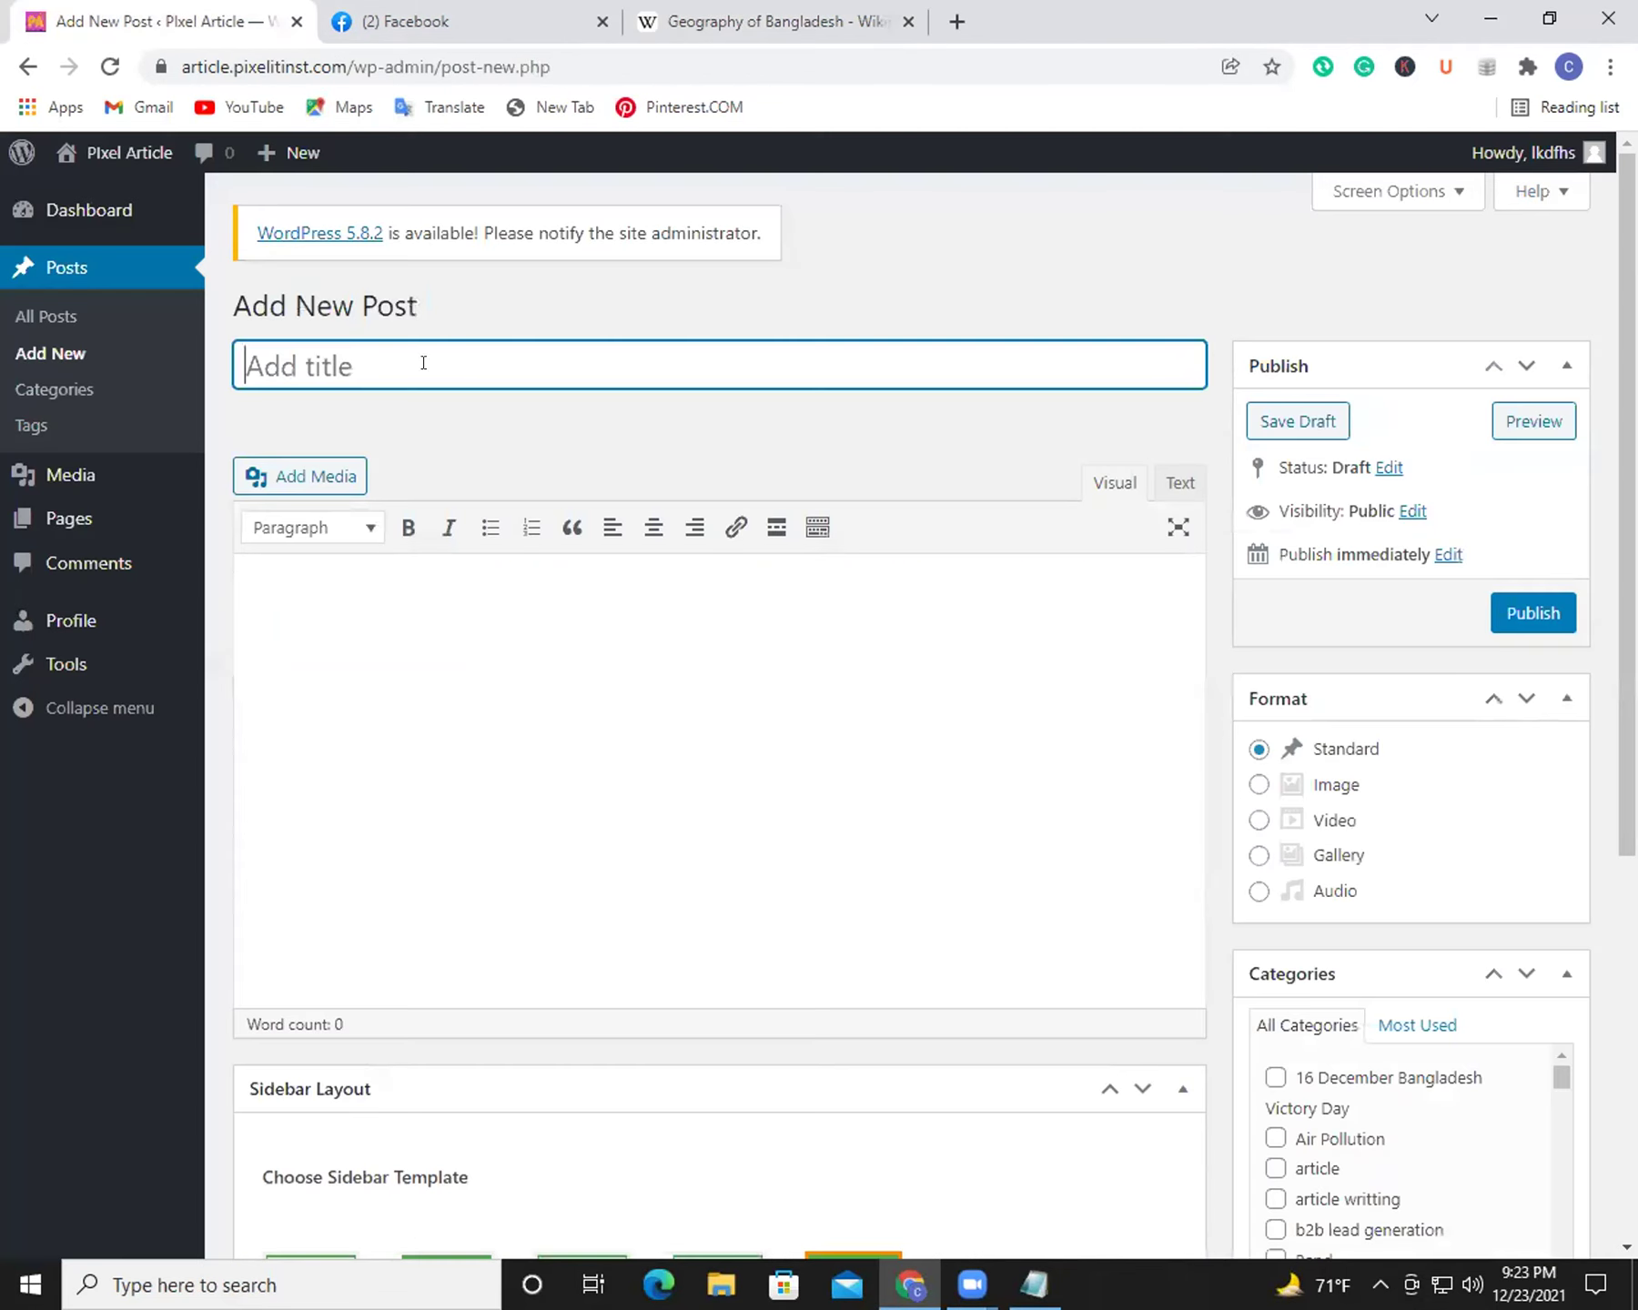
key("ctrl+v")
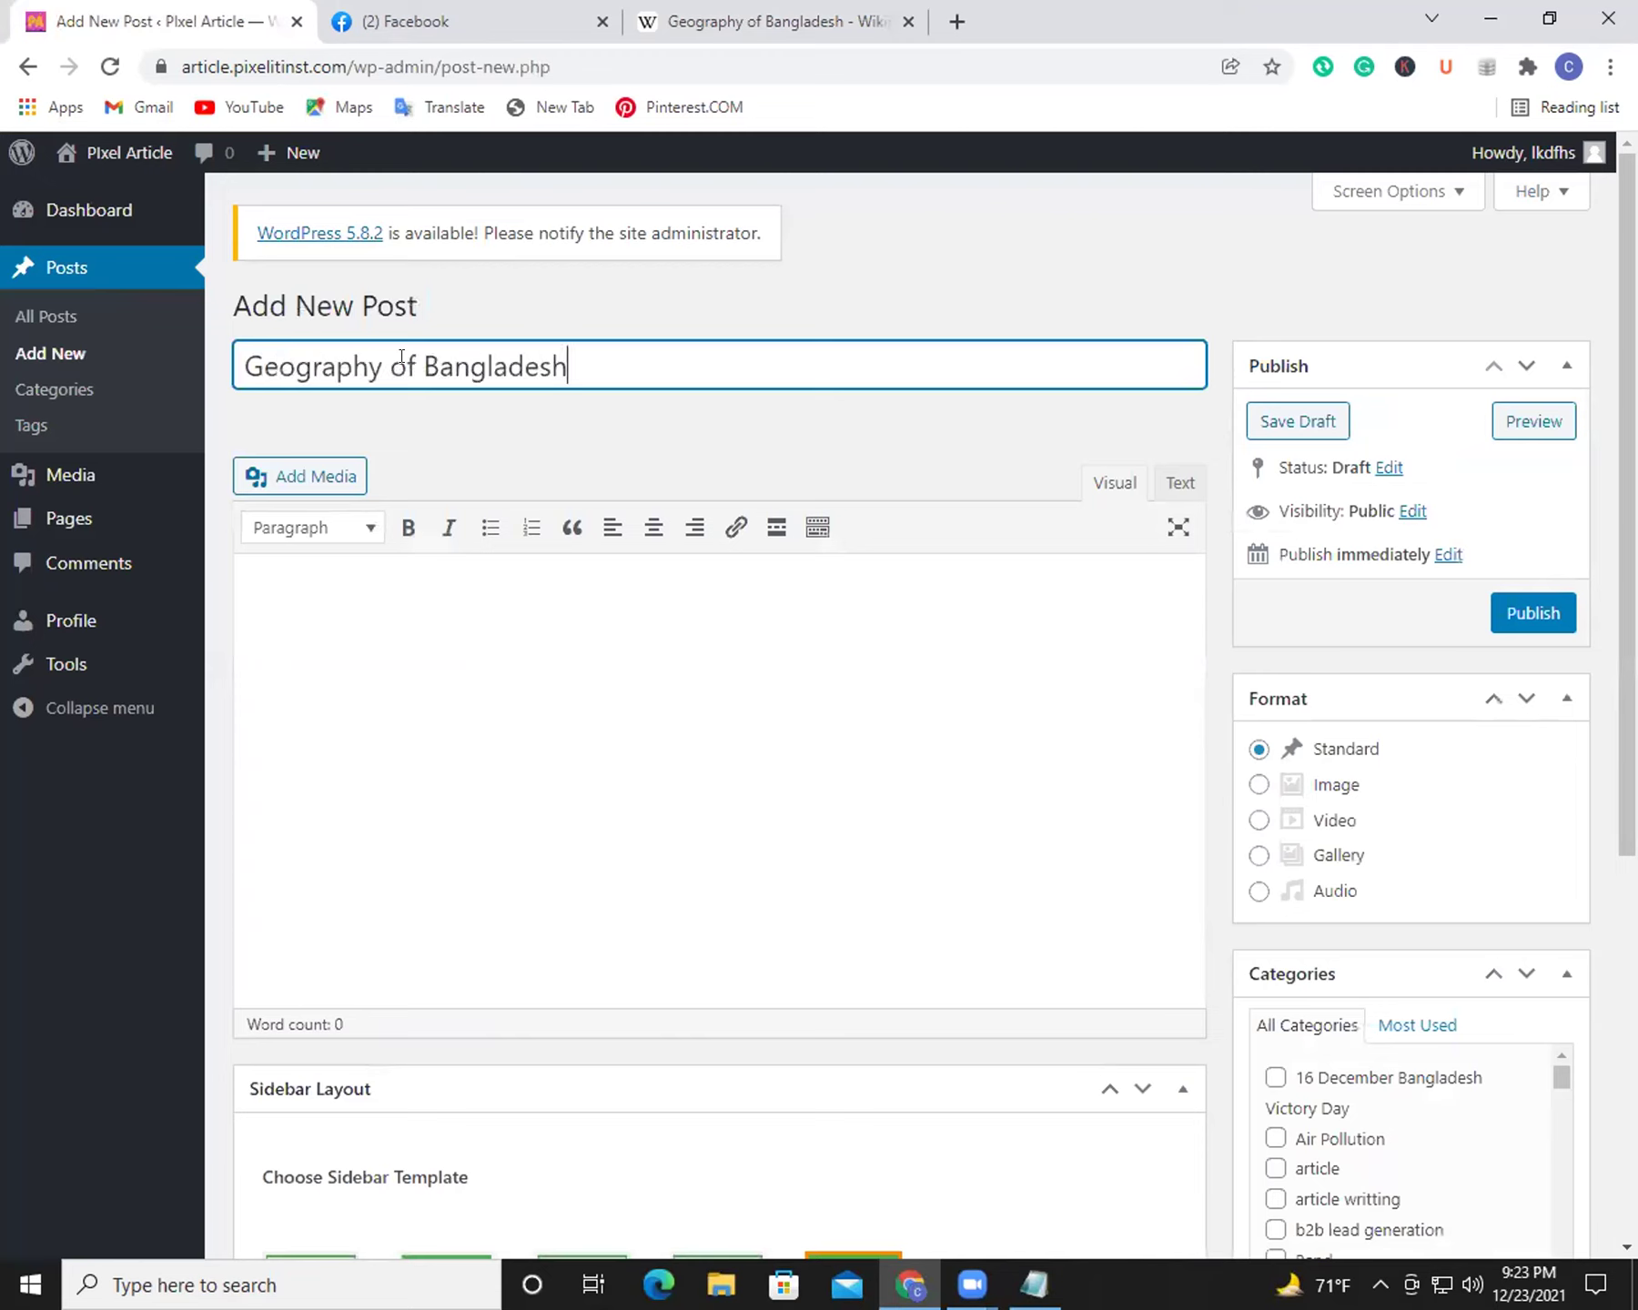
Step: Copy the introductory paragraph of the Wikipedia article and paste it into the body of the new post
left_click(448, 654)
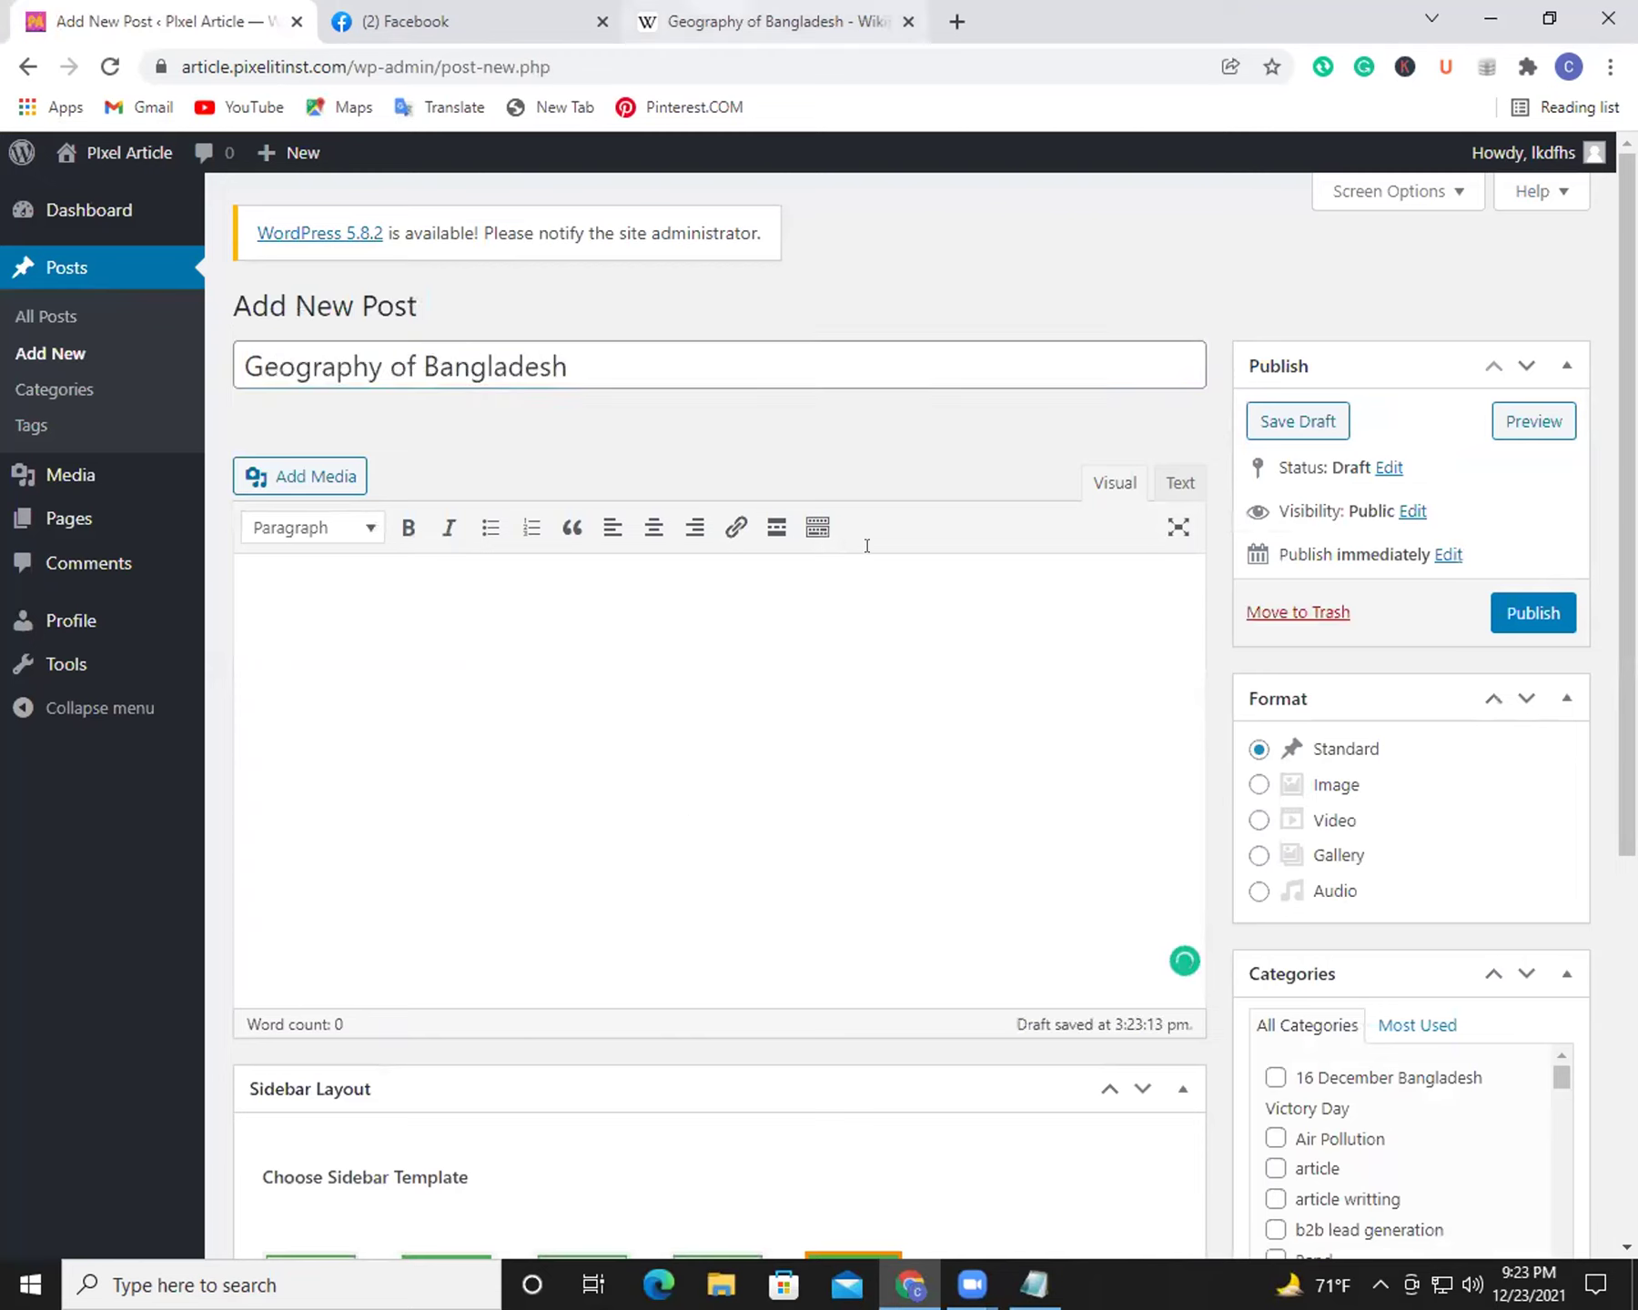
key("ctrl+shift+Tab")
left_click_drag(724, 640, 256, 366)
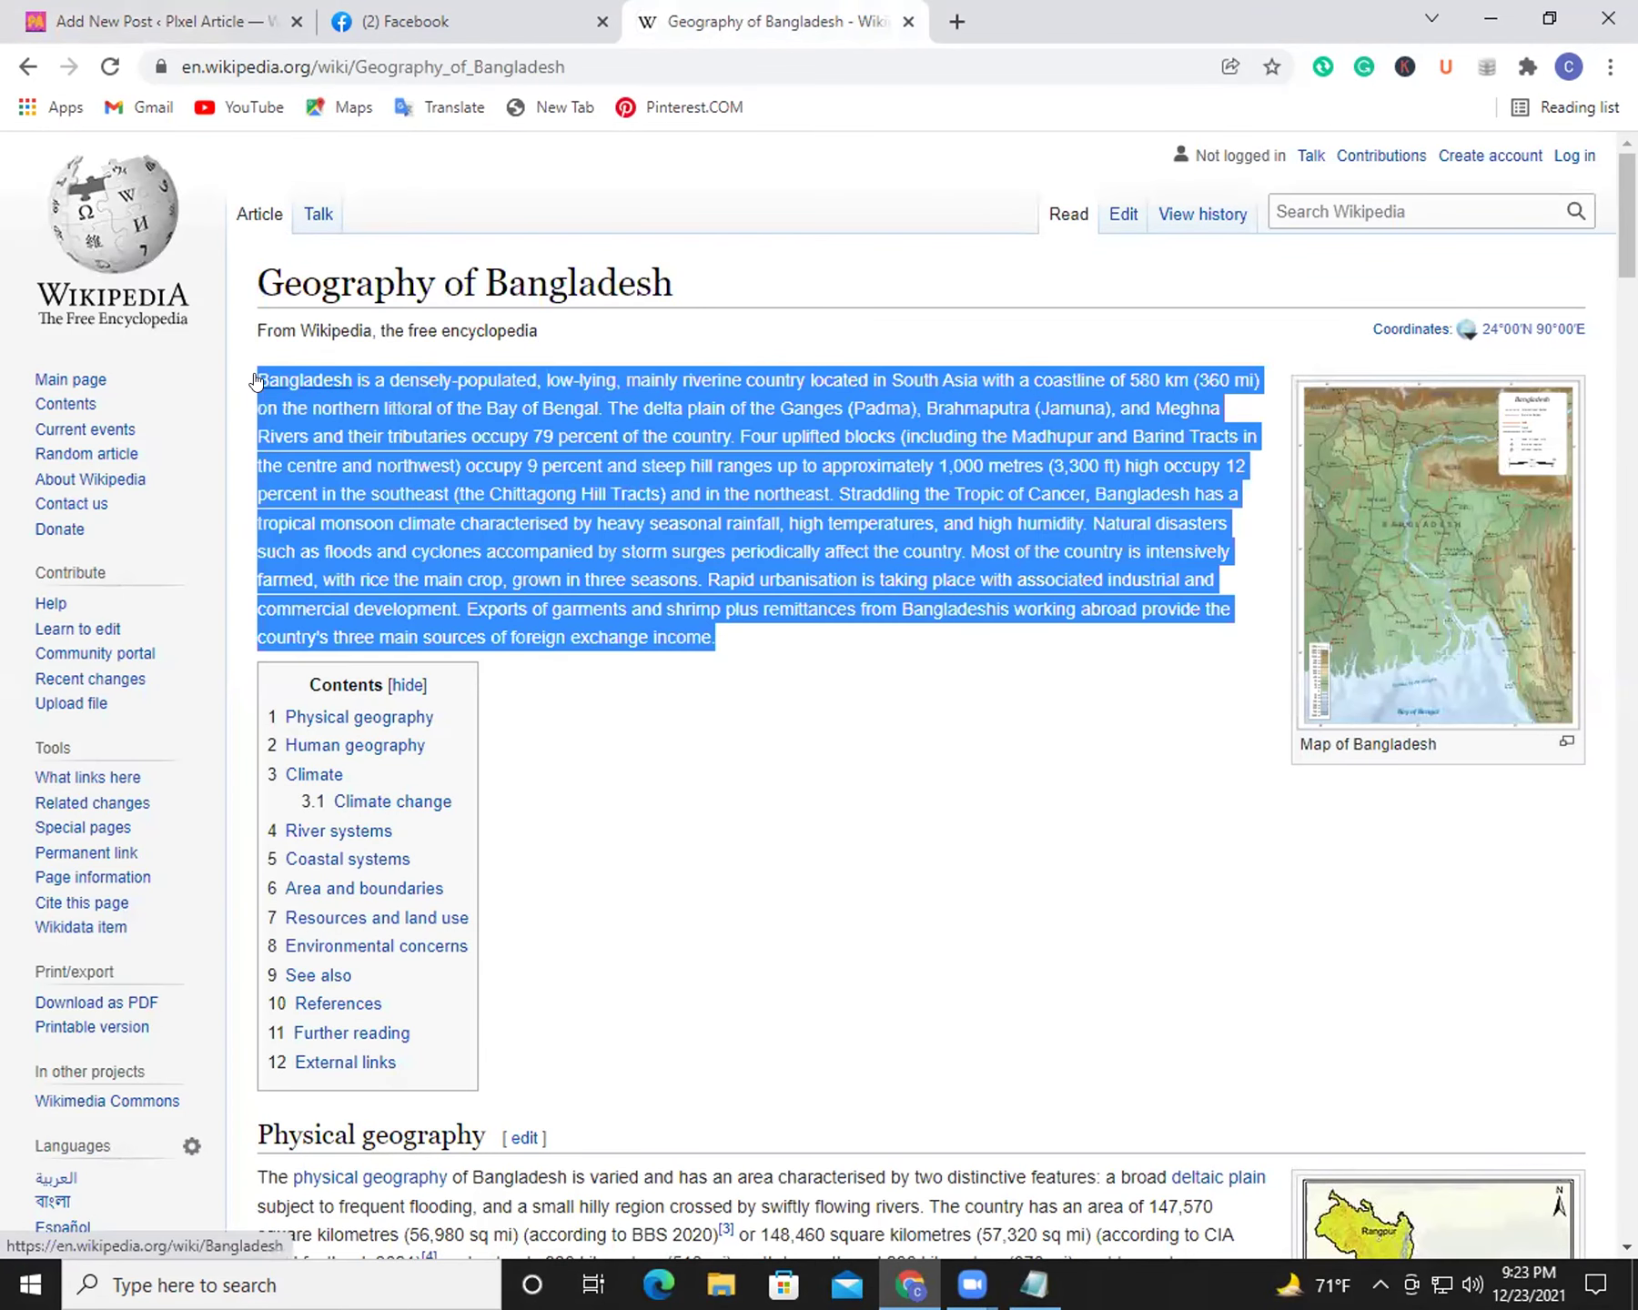
right_click(450, 518)
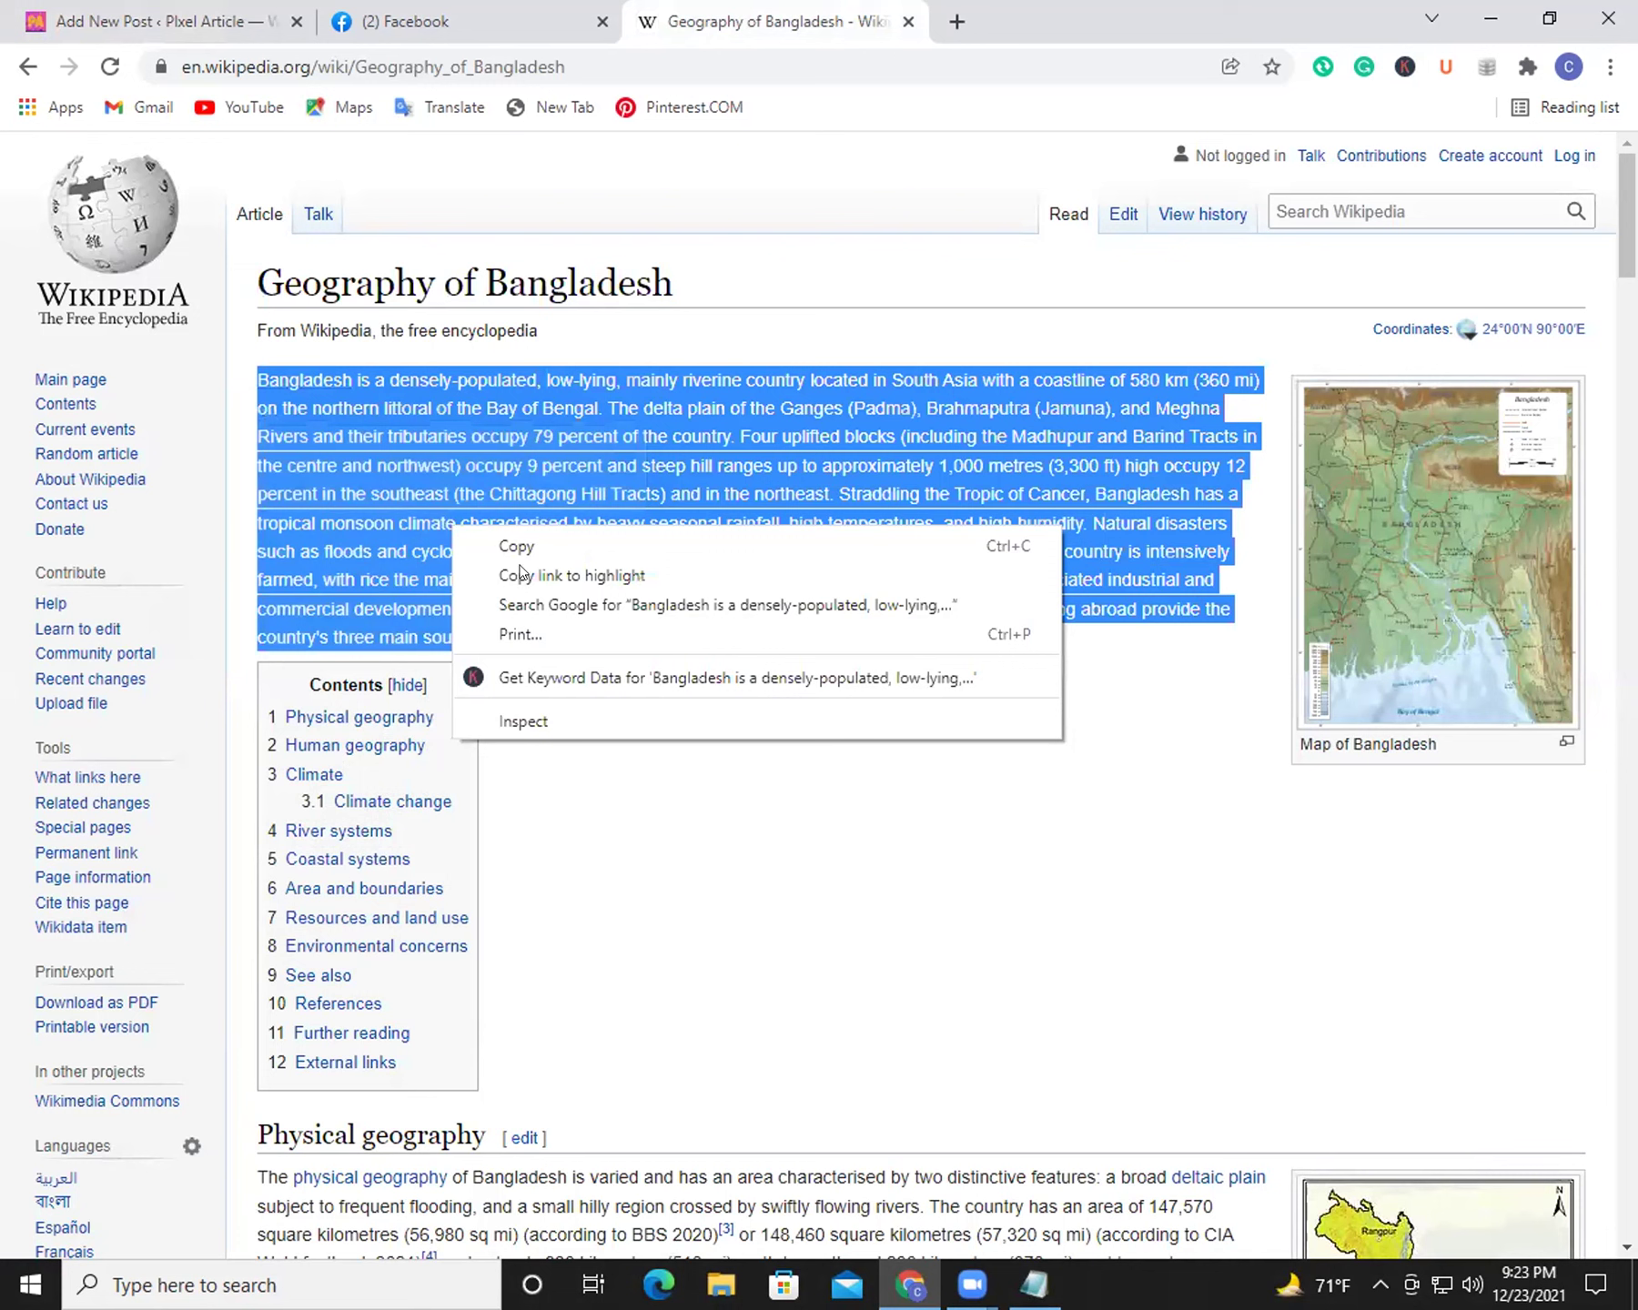
left_click(491, 544)
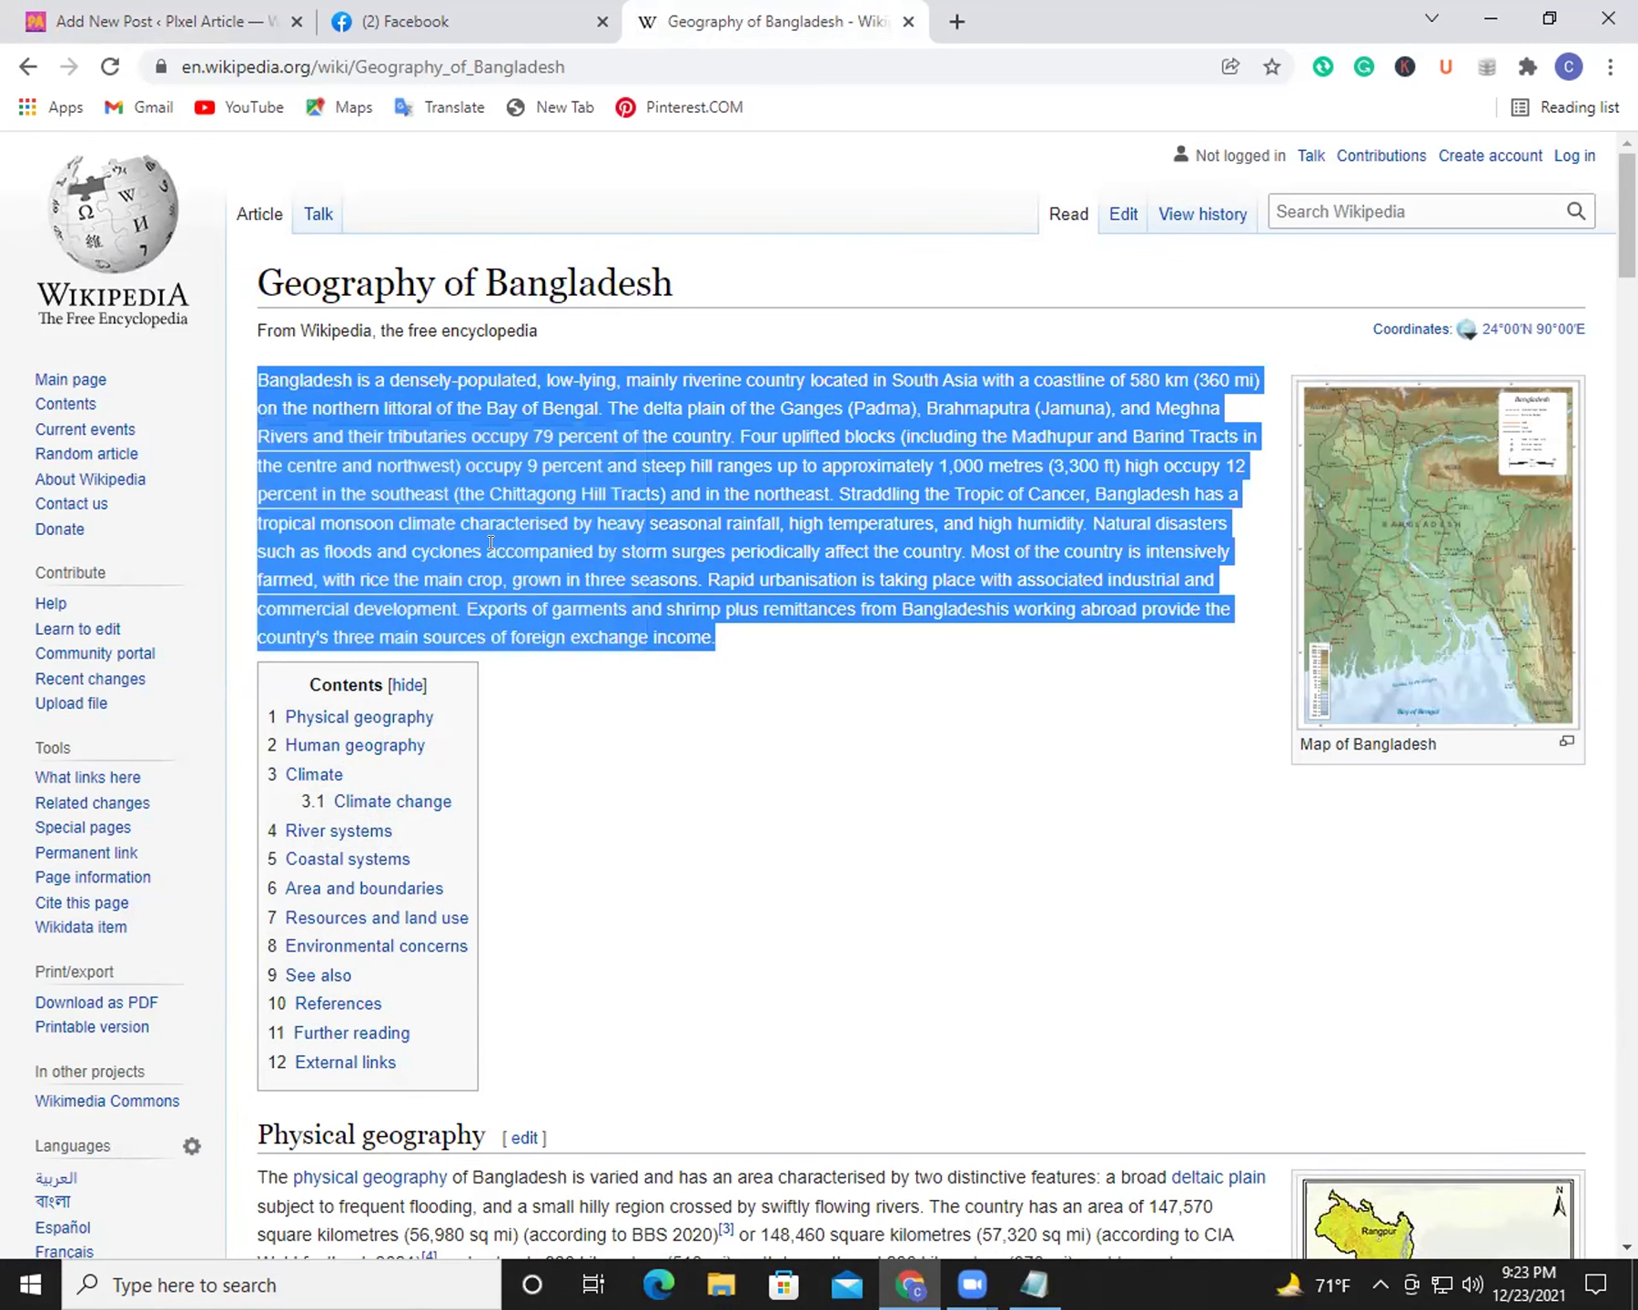
left_click(502, 11)
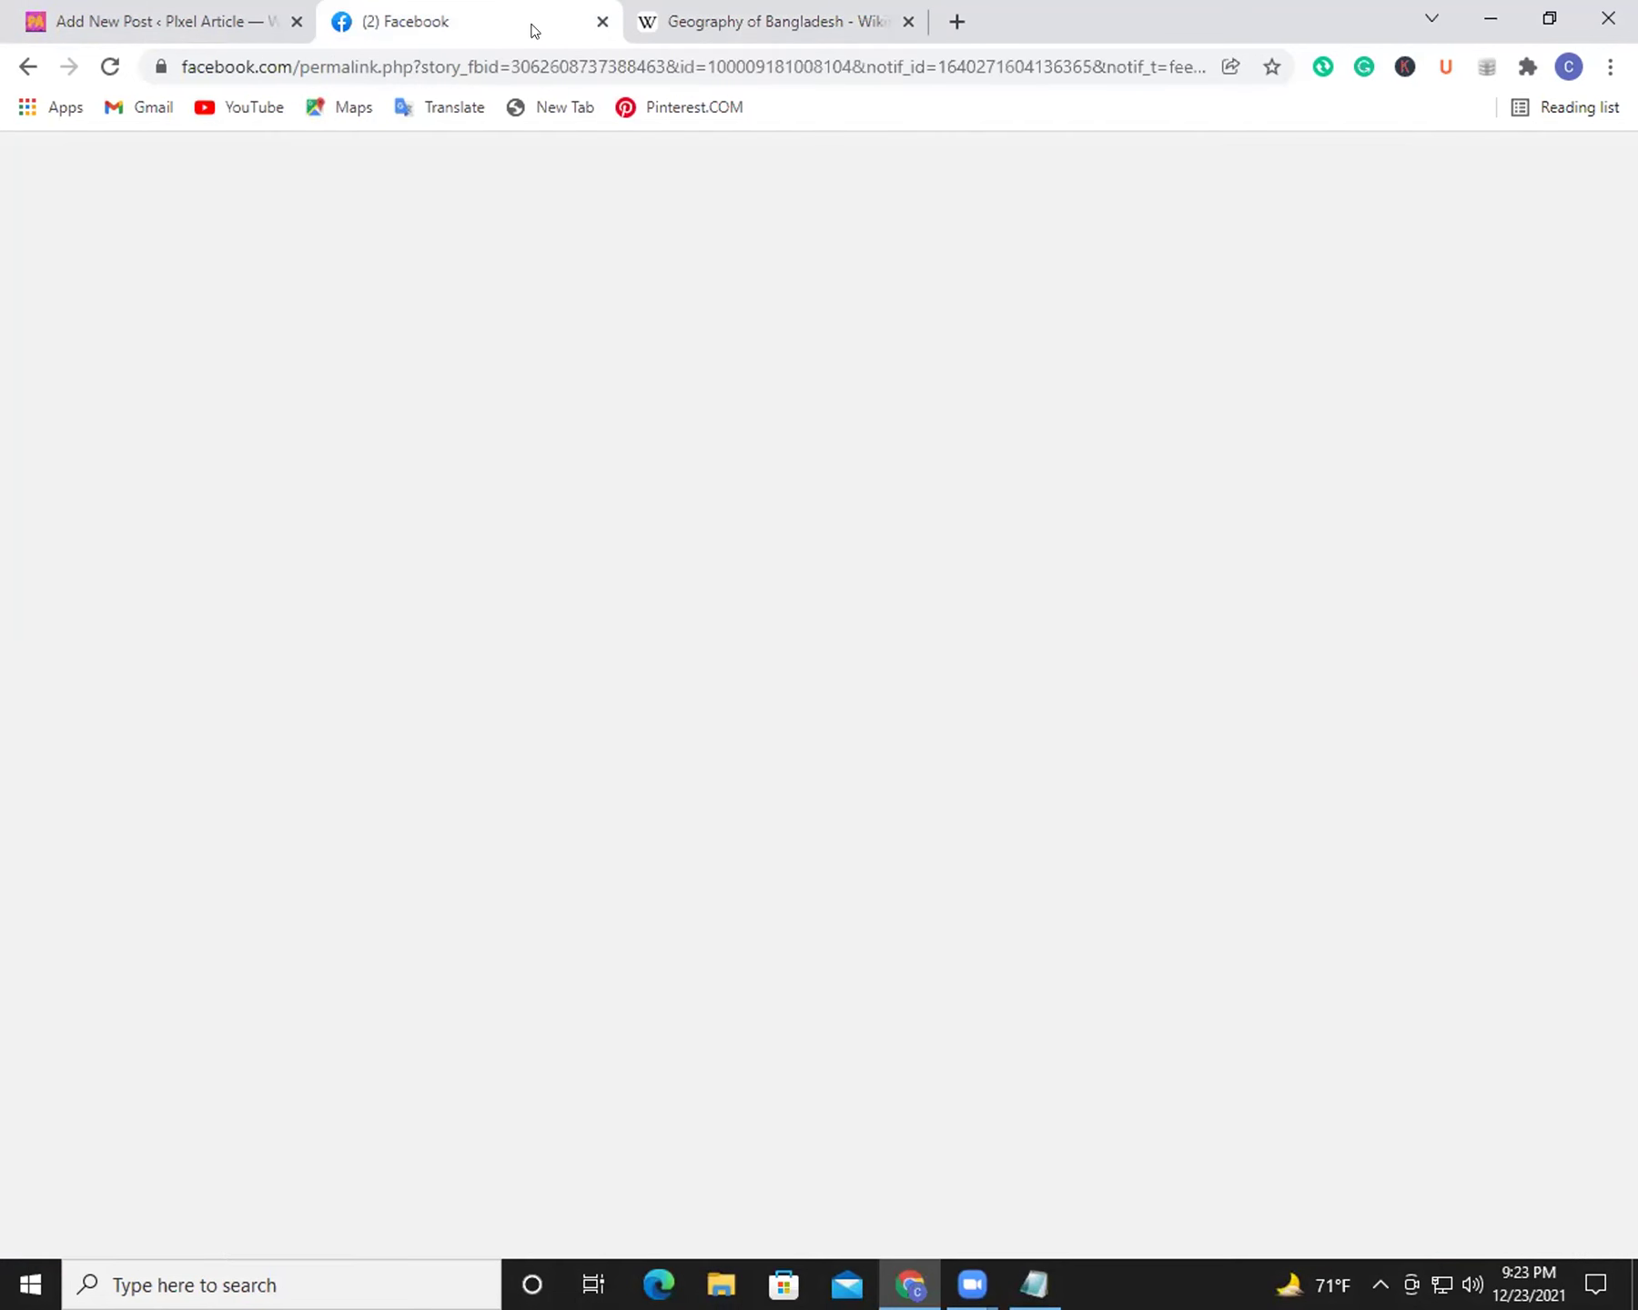
key("ctrl+shift+Tab")
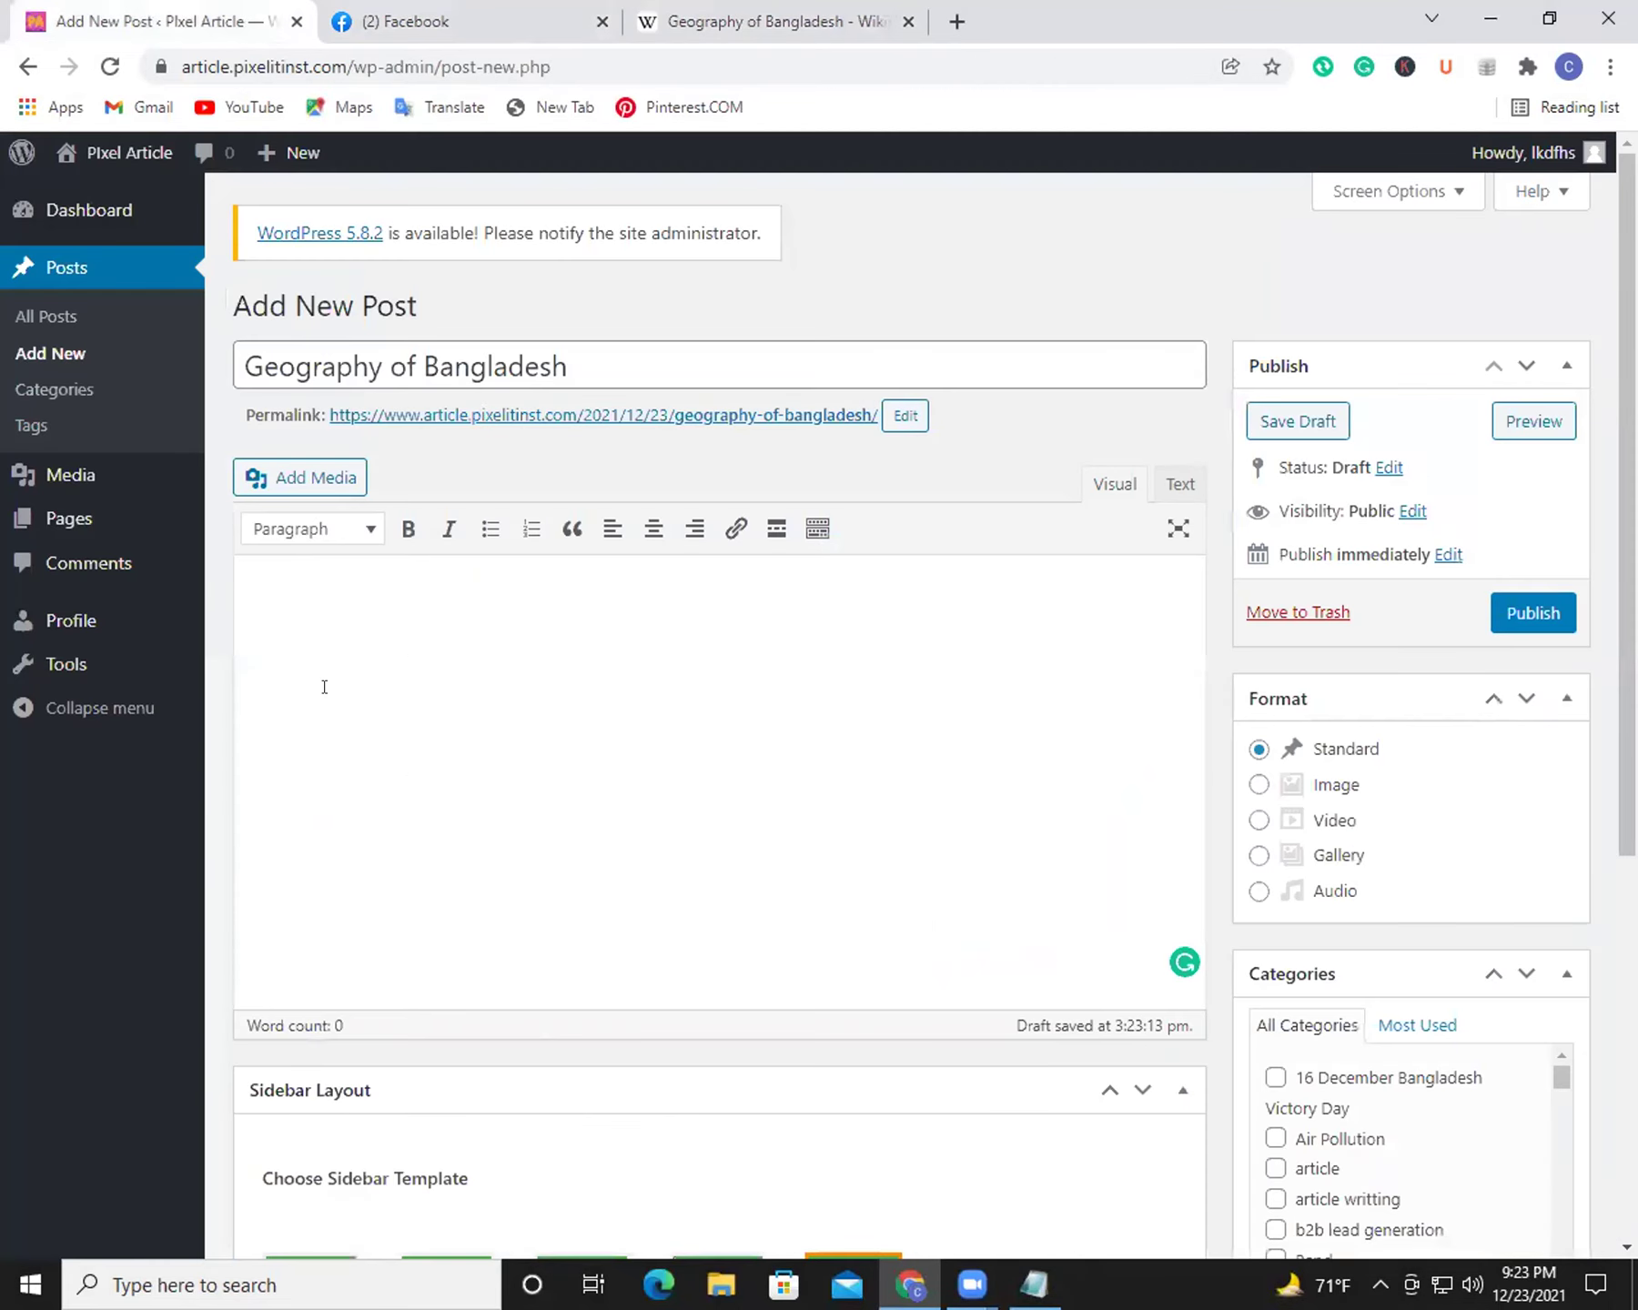
key("ctrl+v")
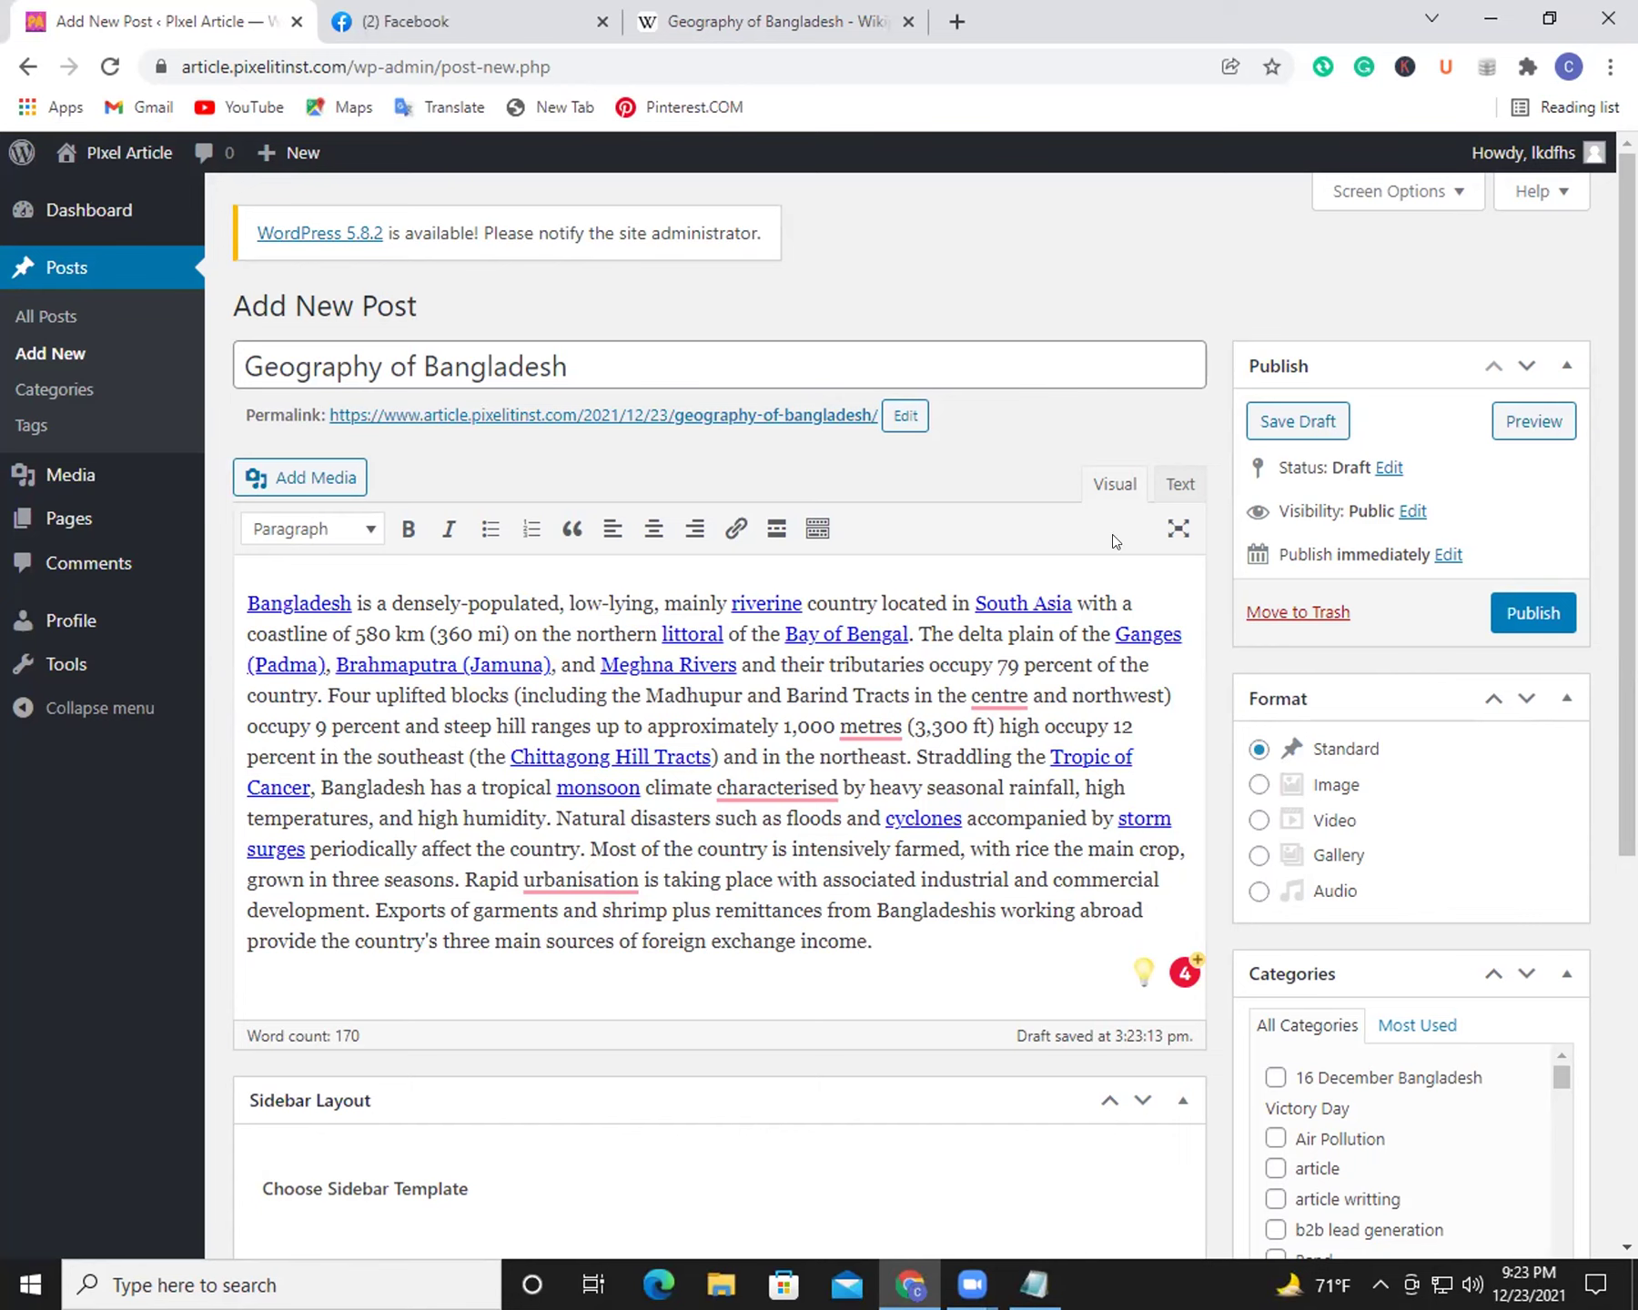
Step: Remove the links from "South Asia", "Ganges (Padma)" and "riverine" in the post body
left_click(1000, 600)
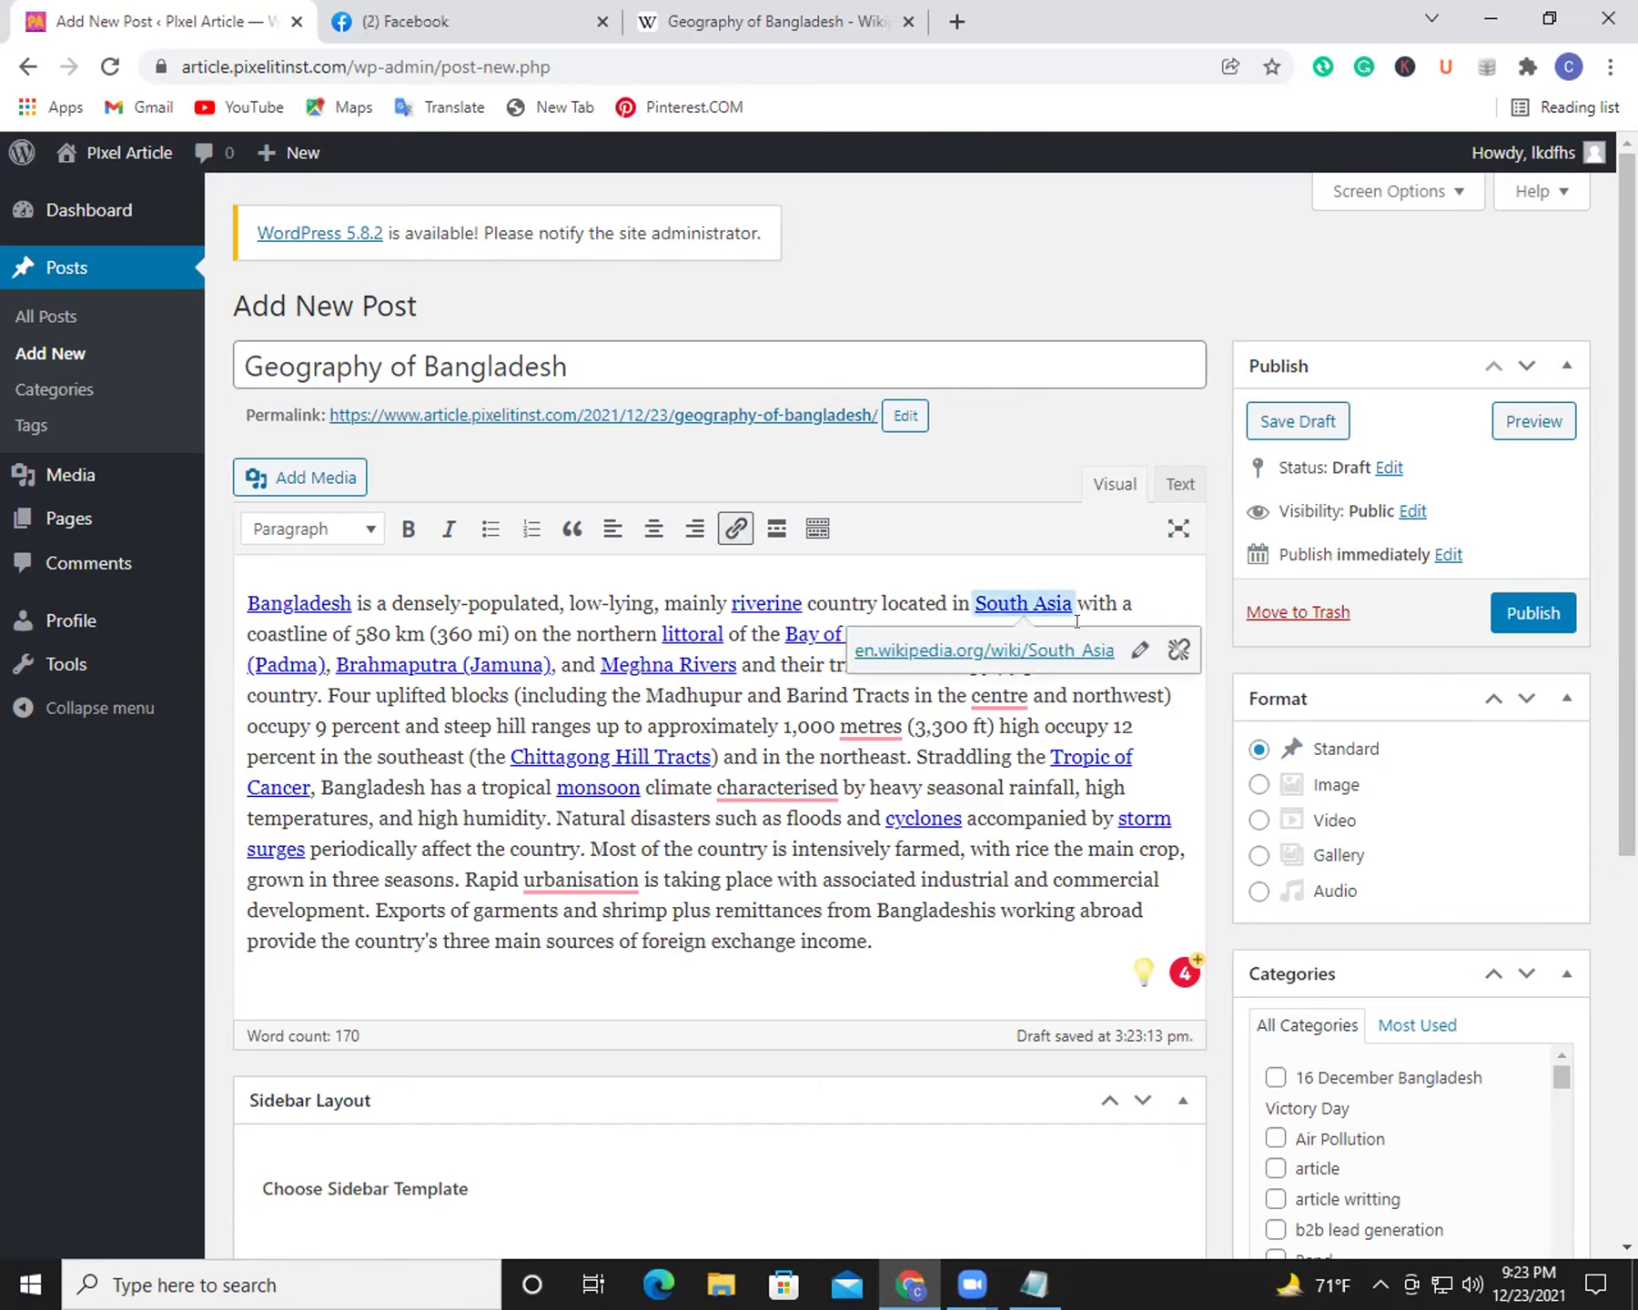
left_click(1179, 650)
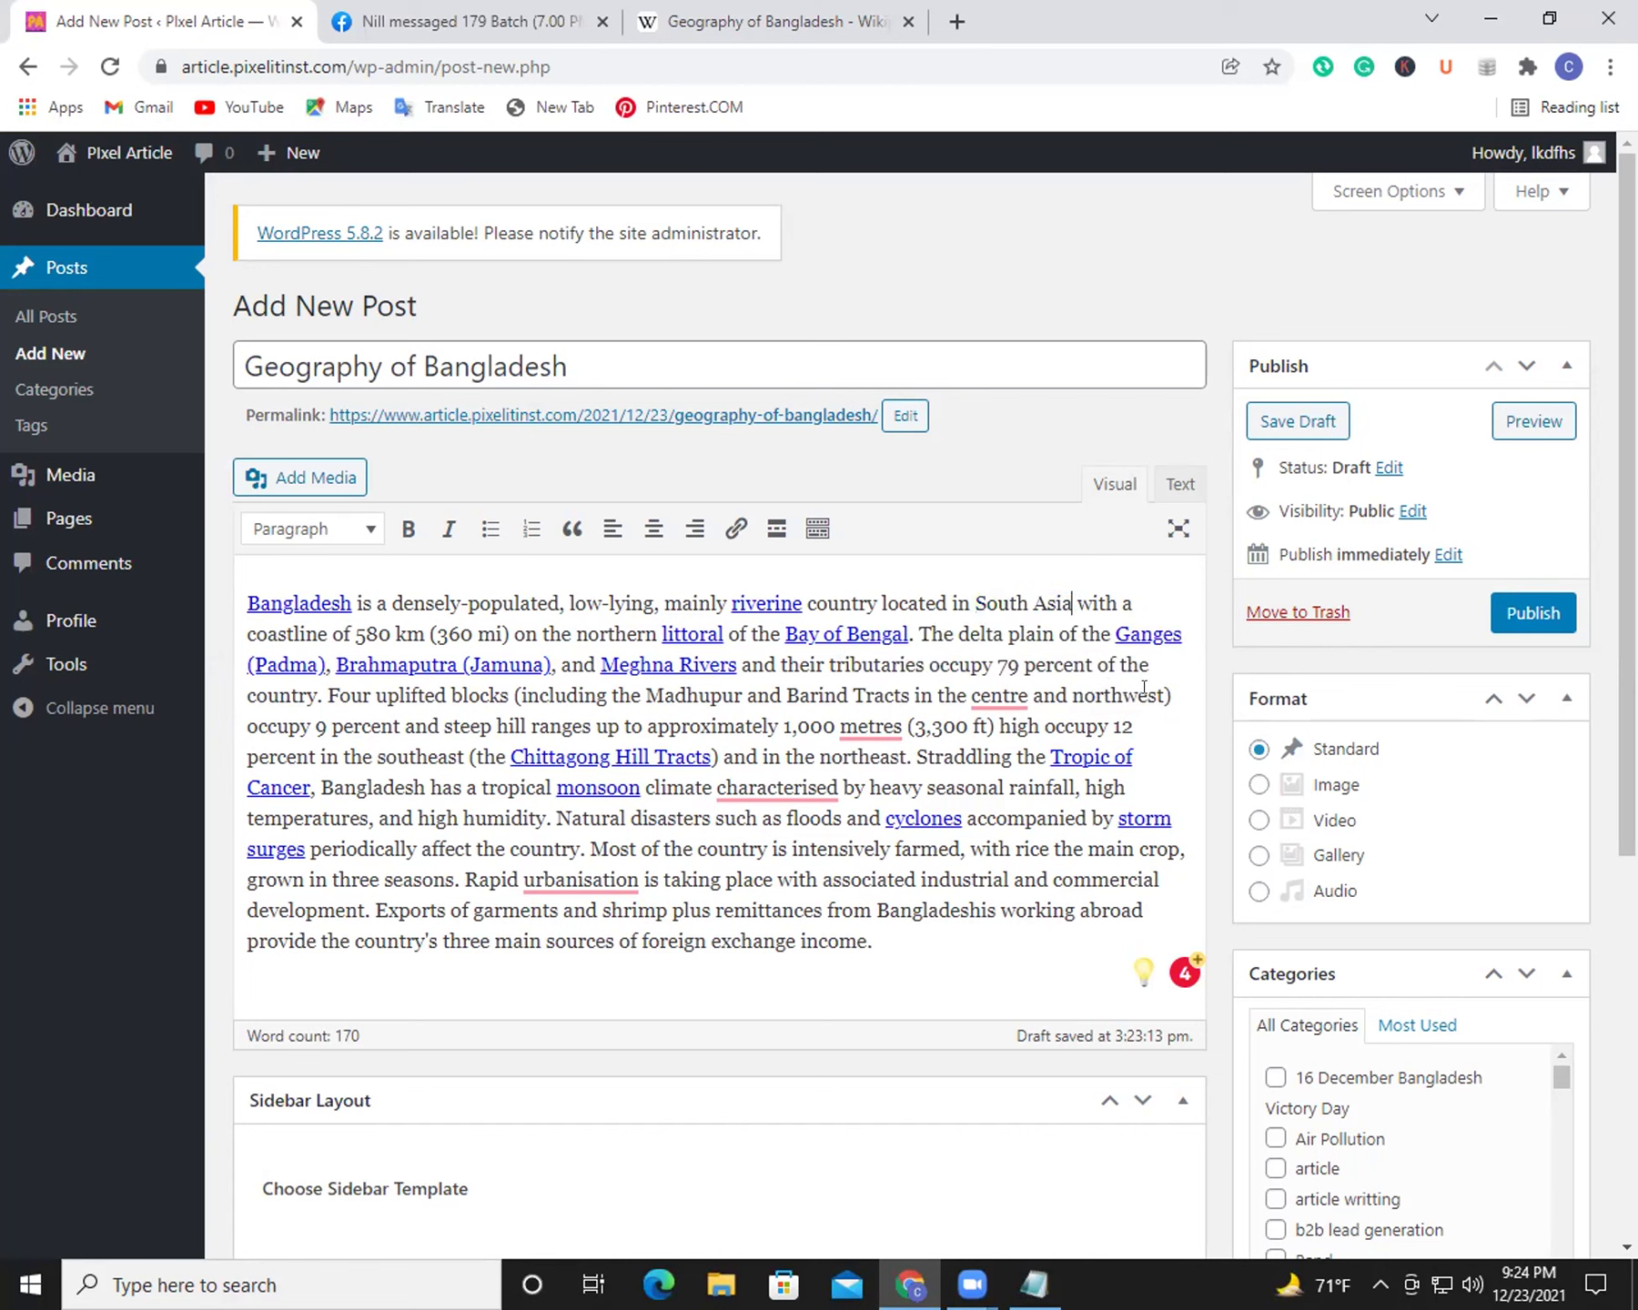
left_click(1160, 629)
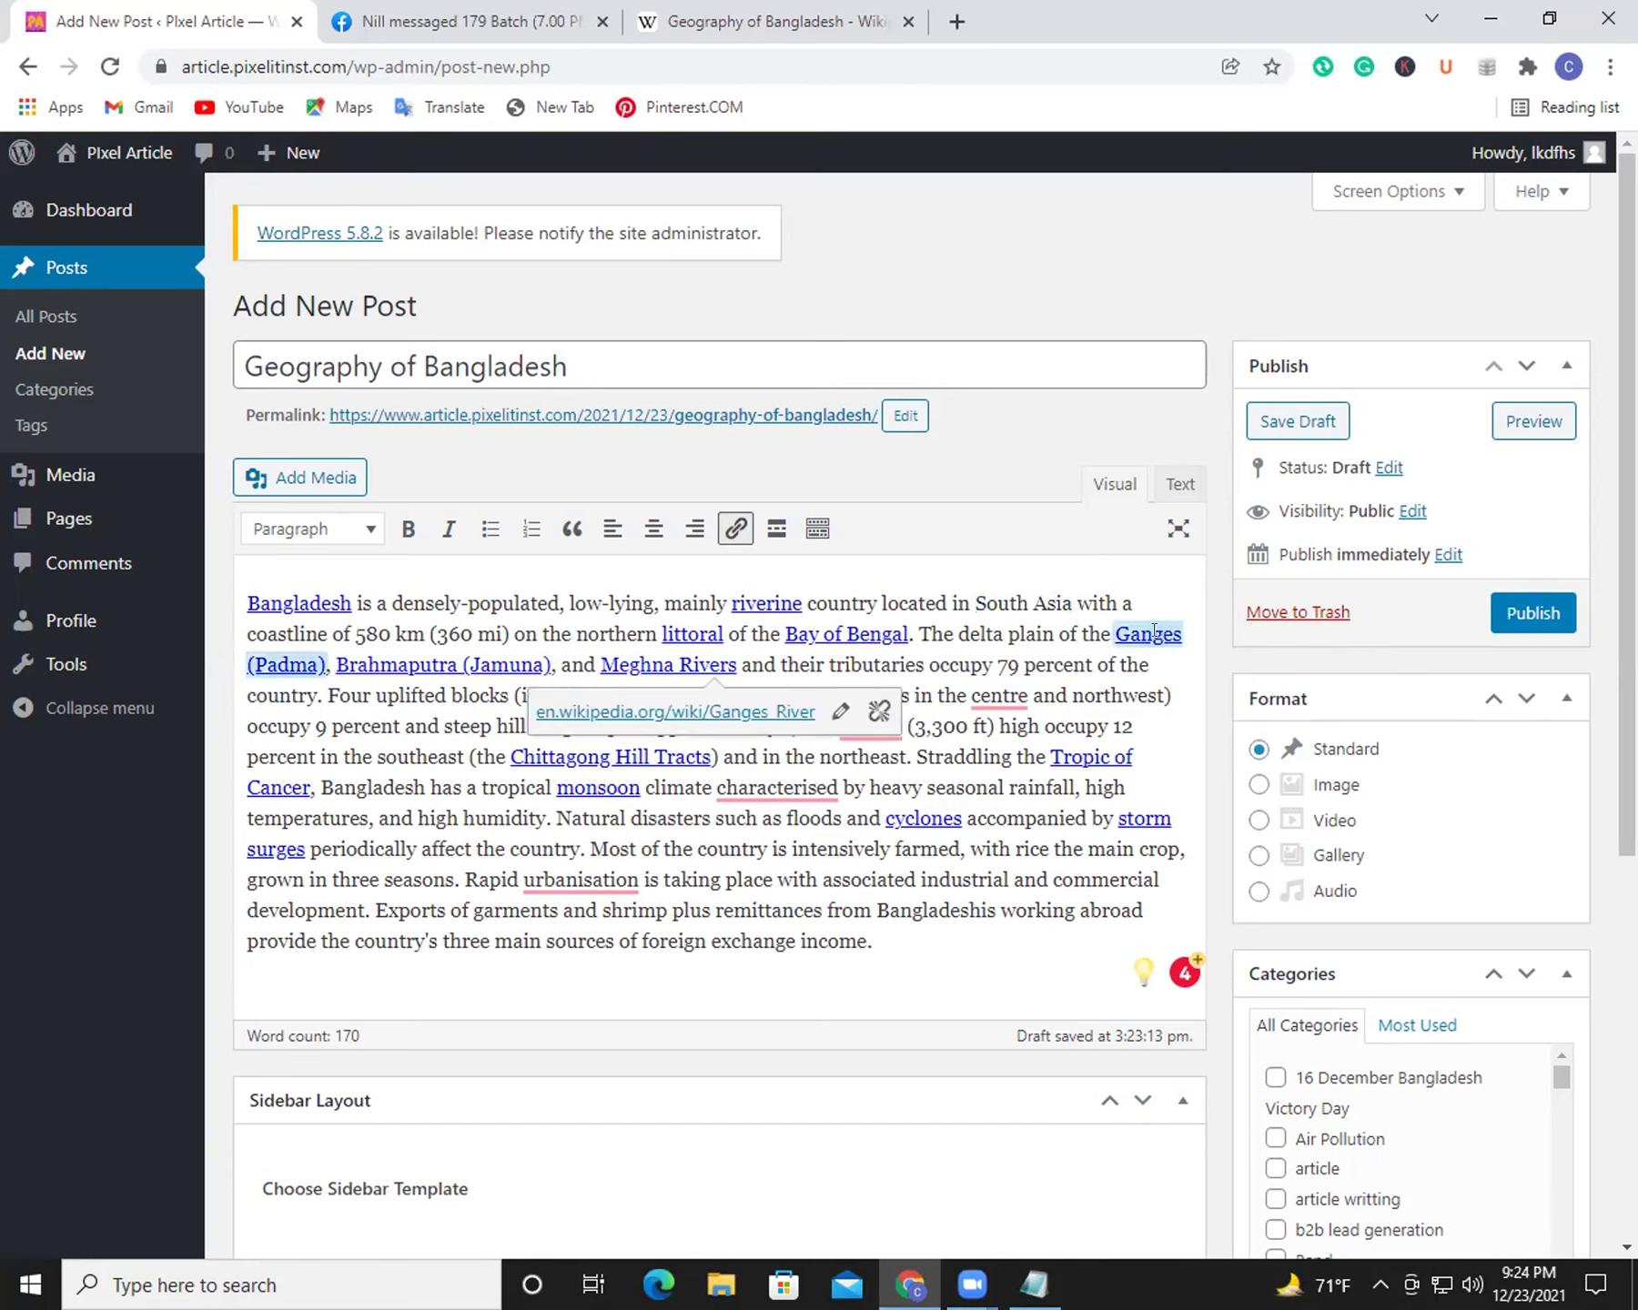
left_click(879, 710)
left_click(758, 605)
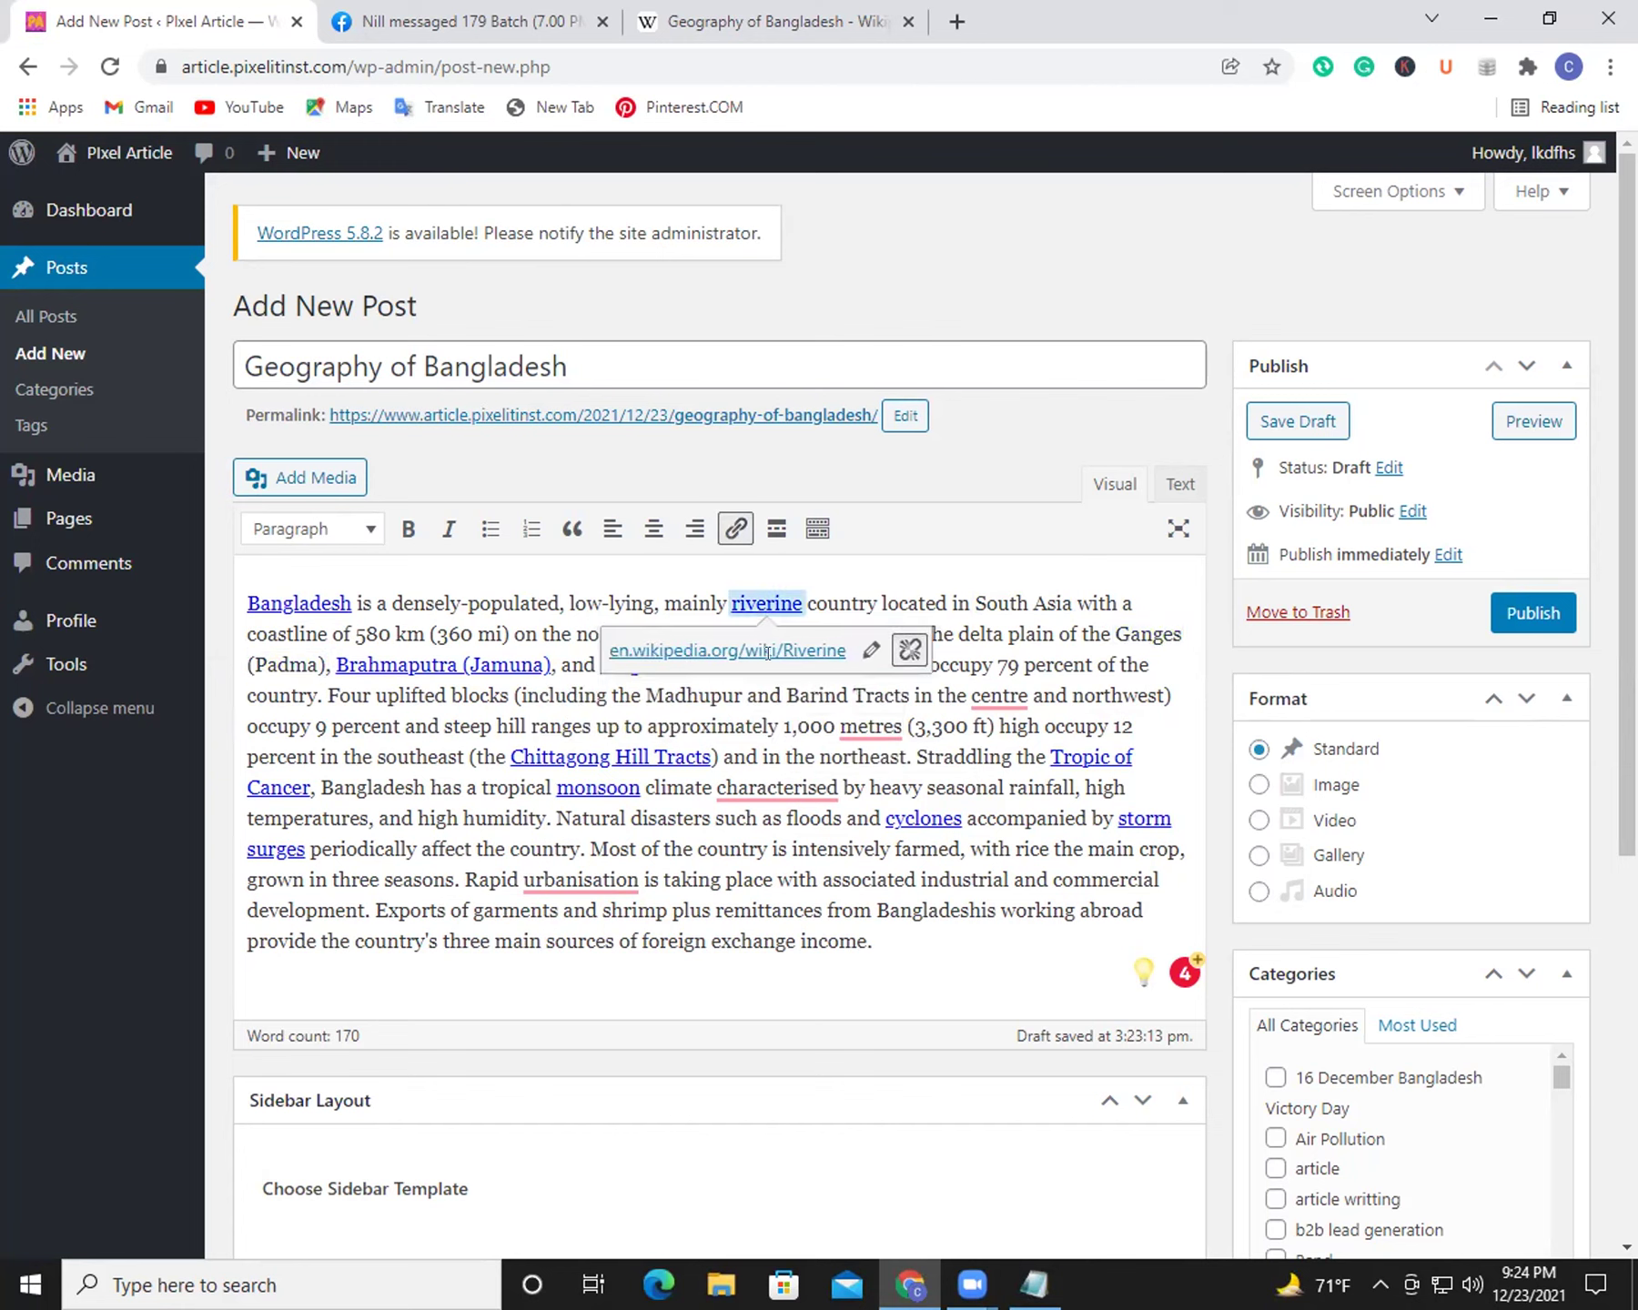
left_click(910, 650)
Step: Remove the links from "littoral", "Meghna Rivers", "Brahmaputra (Jamuna)" and "Bangladesh" in the post body
left_click(698, 634)
left_click(826, 681)
left_click(712, 669)
left_click(830, 713)
left_click(488, 665)
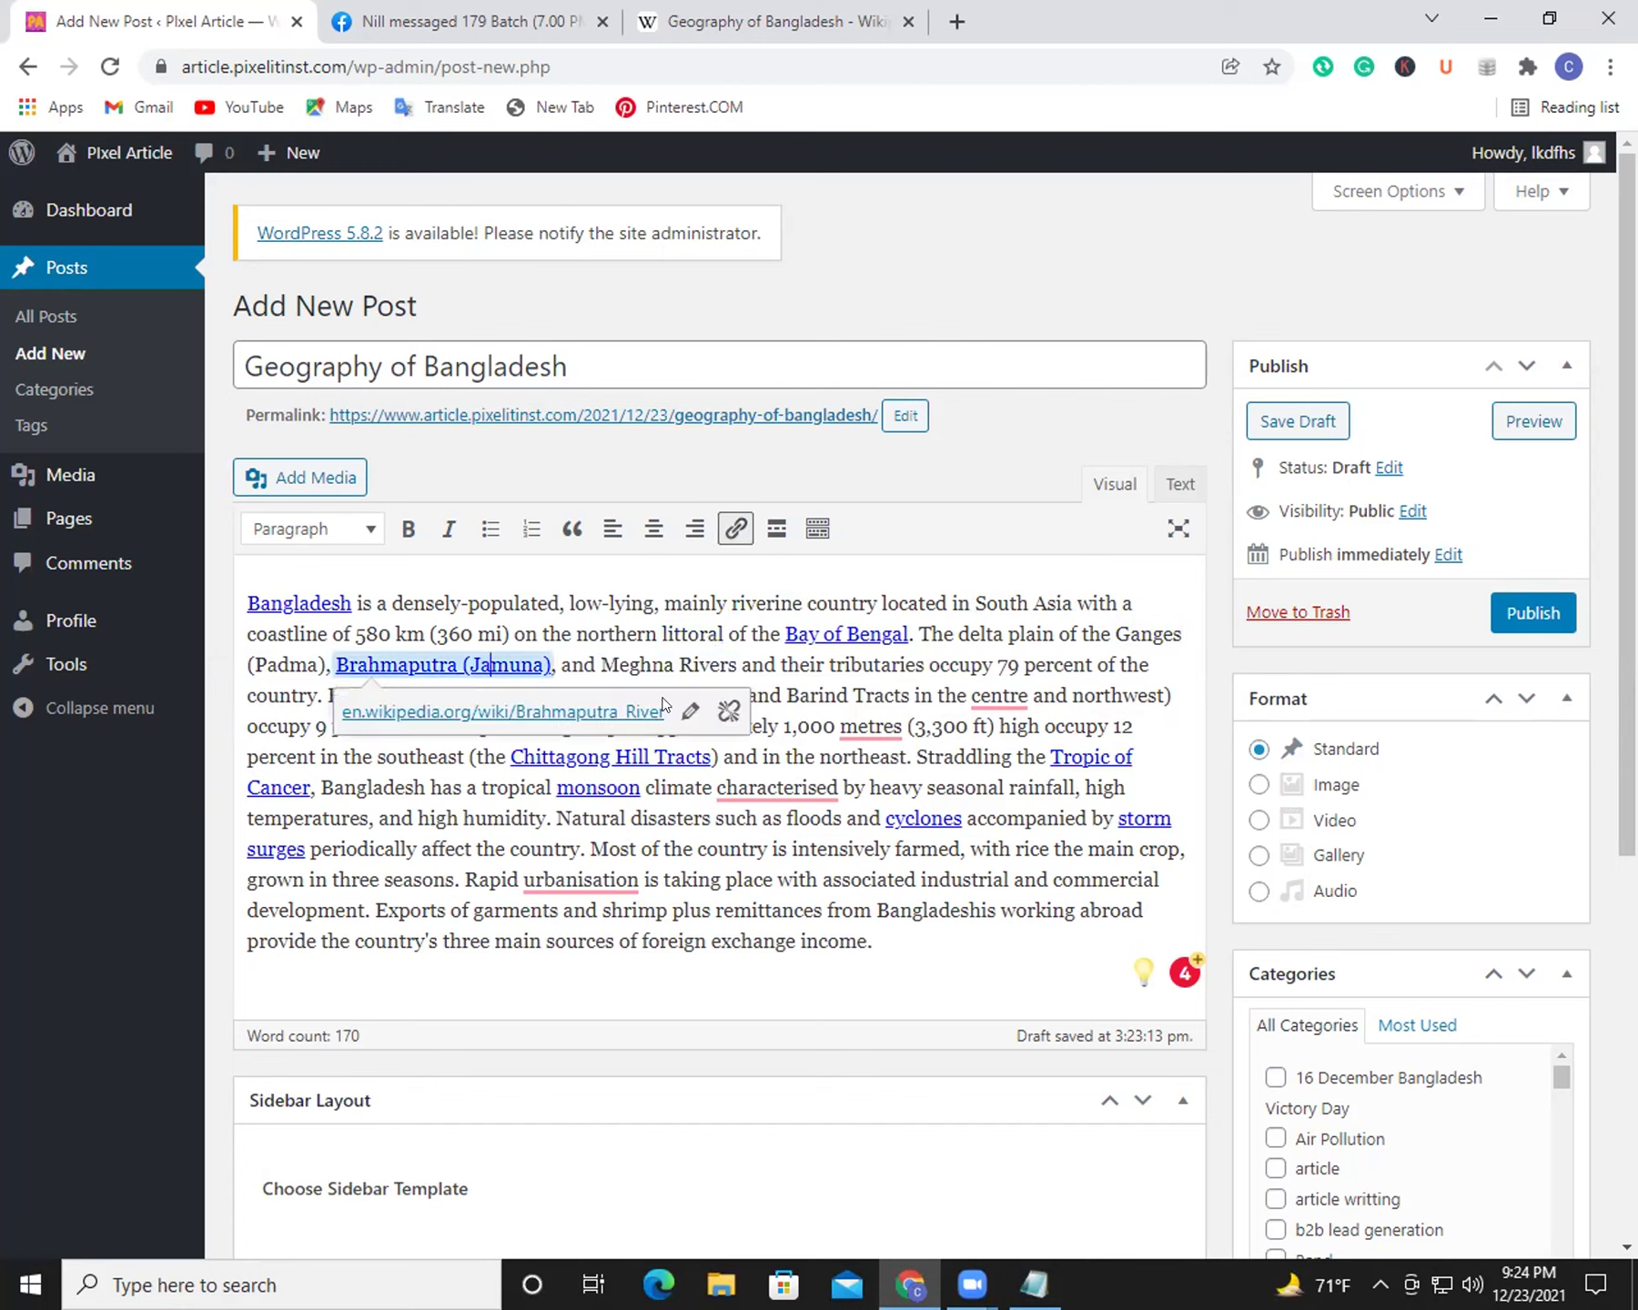
left_click(731, 706)
left_click(309, 603)
left_click(569, 651)
Step: Remove the links from "Bay of Bengal", "Tropic of Cancer", "Chittagong Hill Tracts" and "monsoon" in the post body
left_click(835, 632)
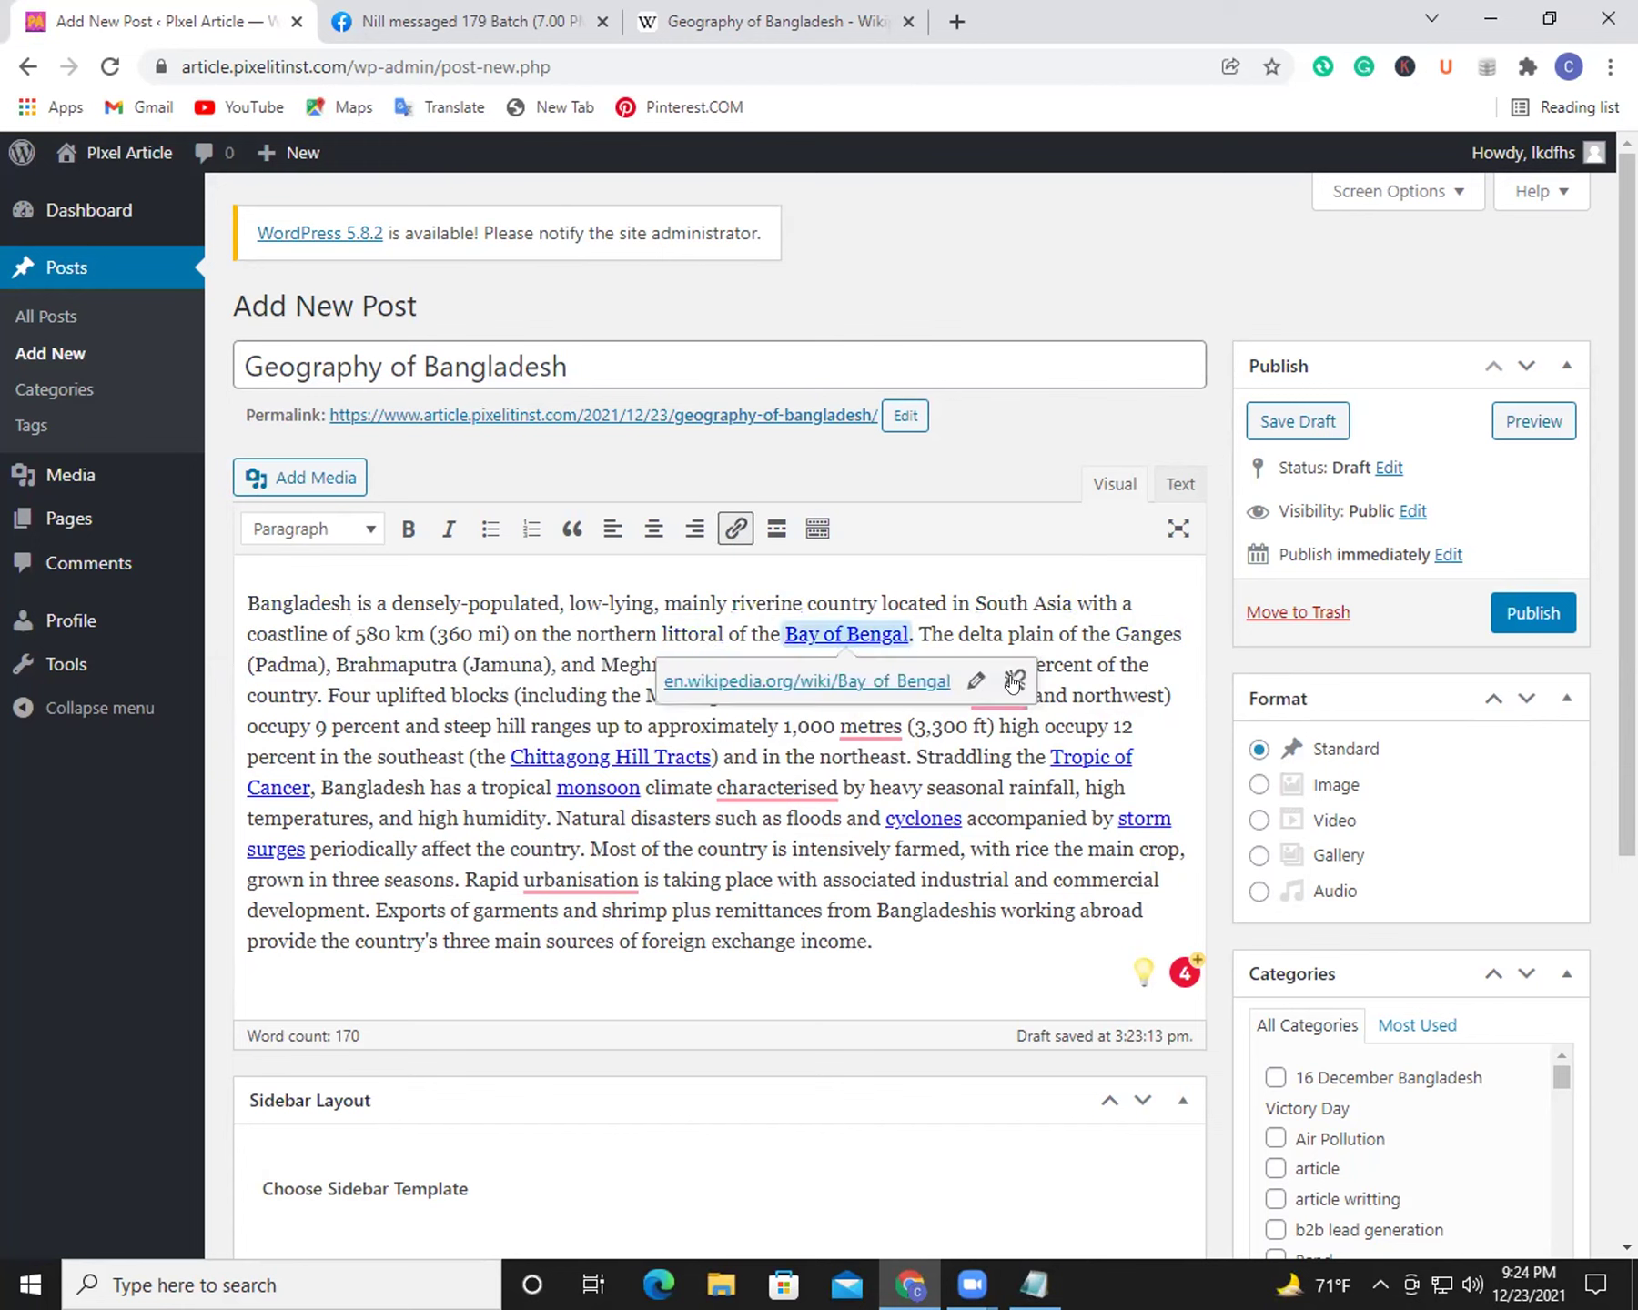
left_click(1011, 680)
left_click(1078, 746)
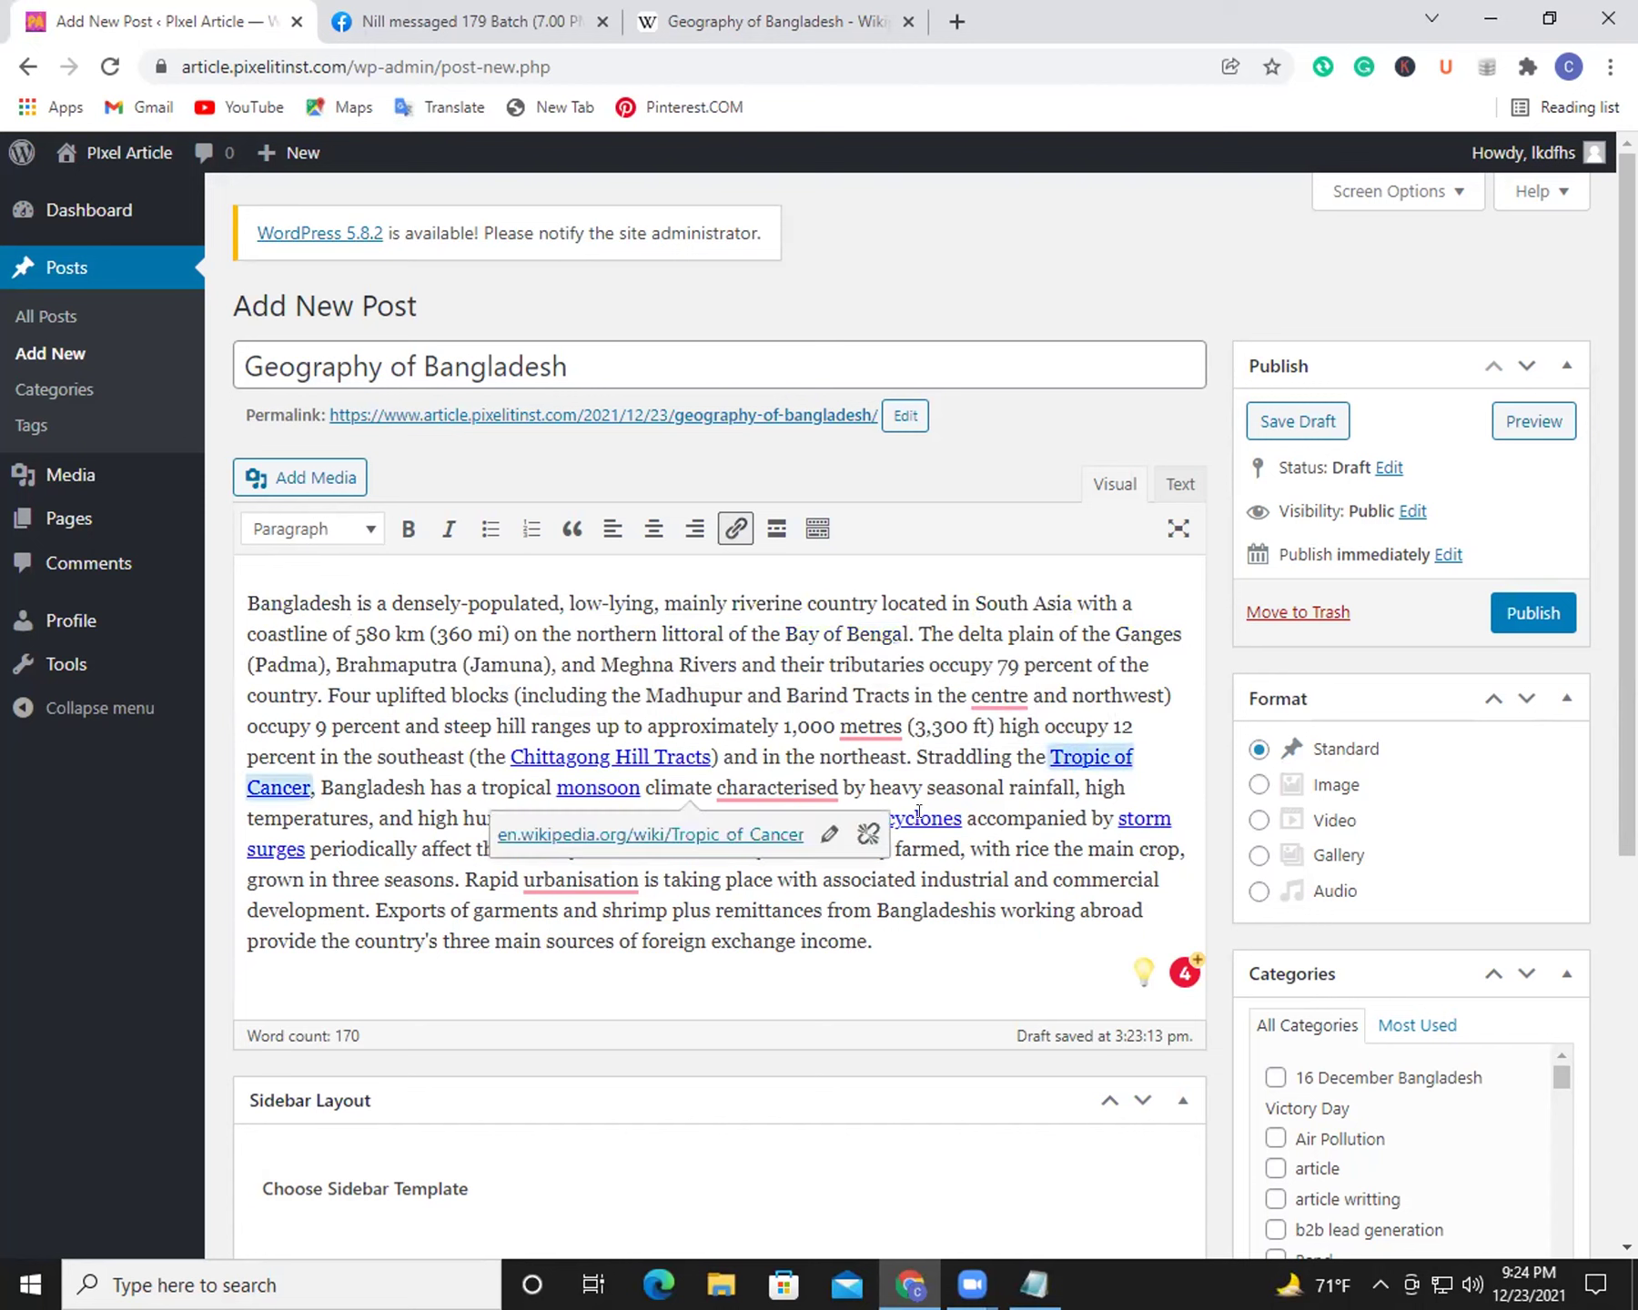
left_click(866, 835)
left_click(597, 755)
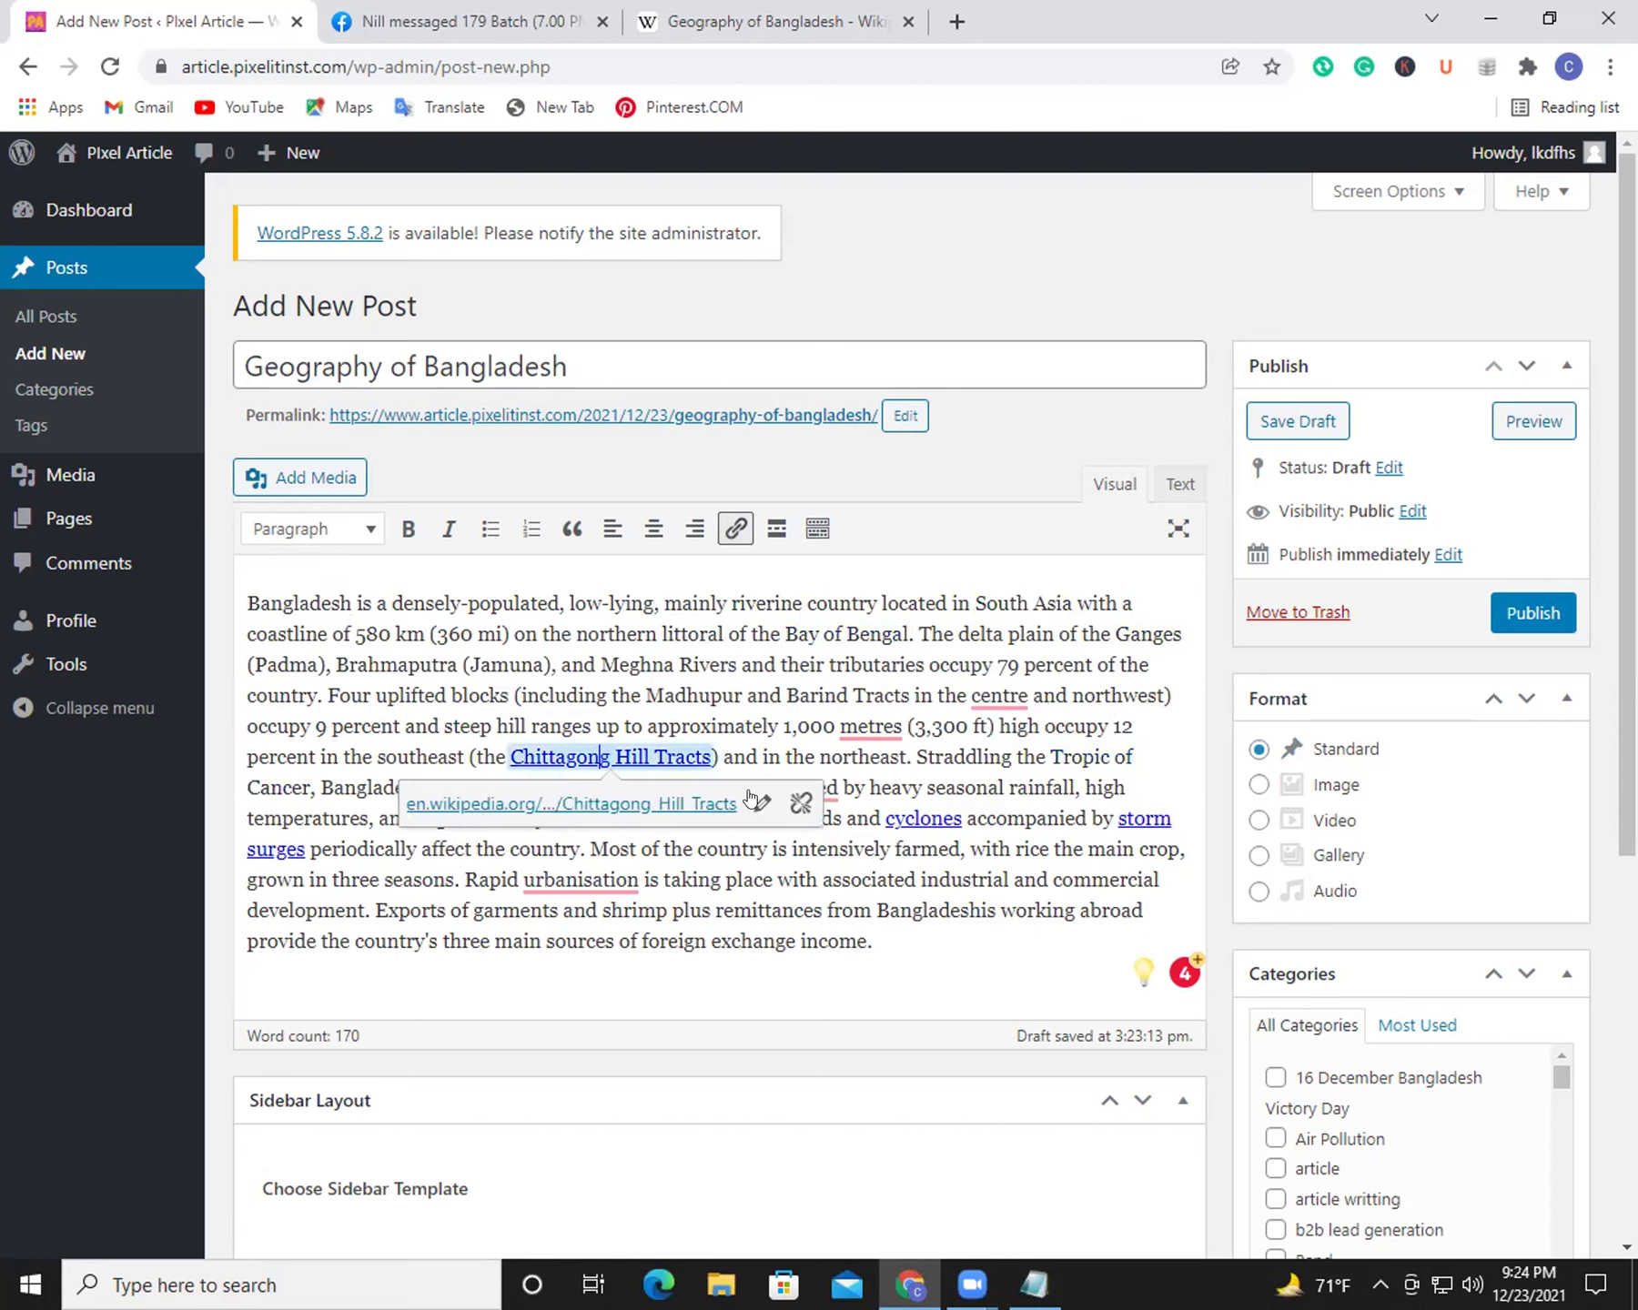
left_click(606, 787)
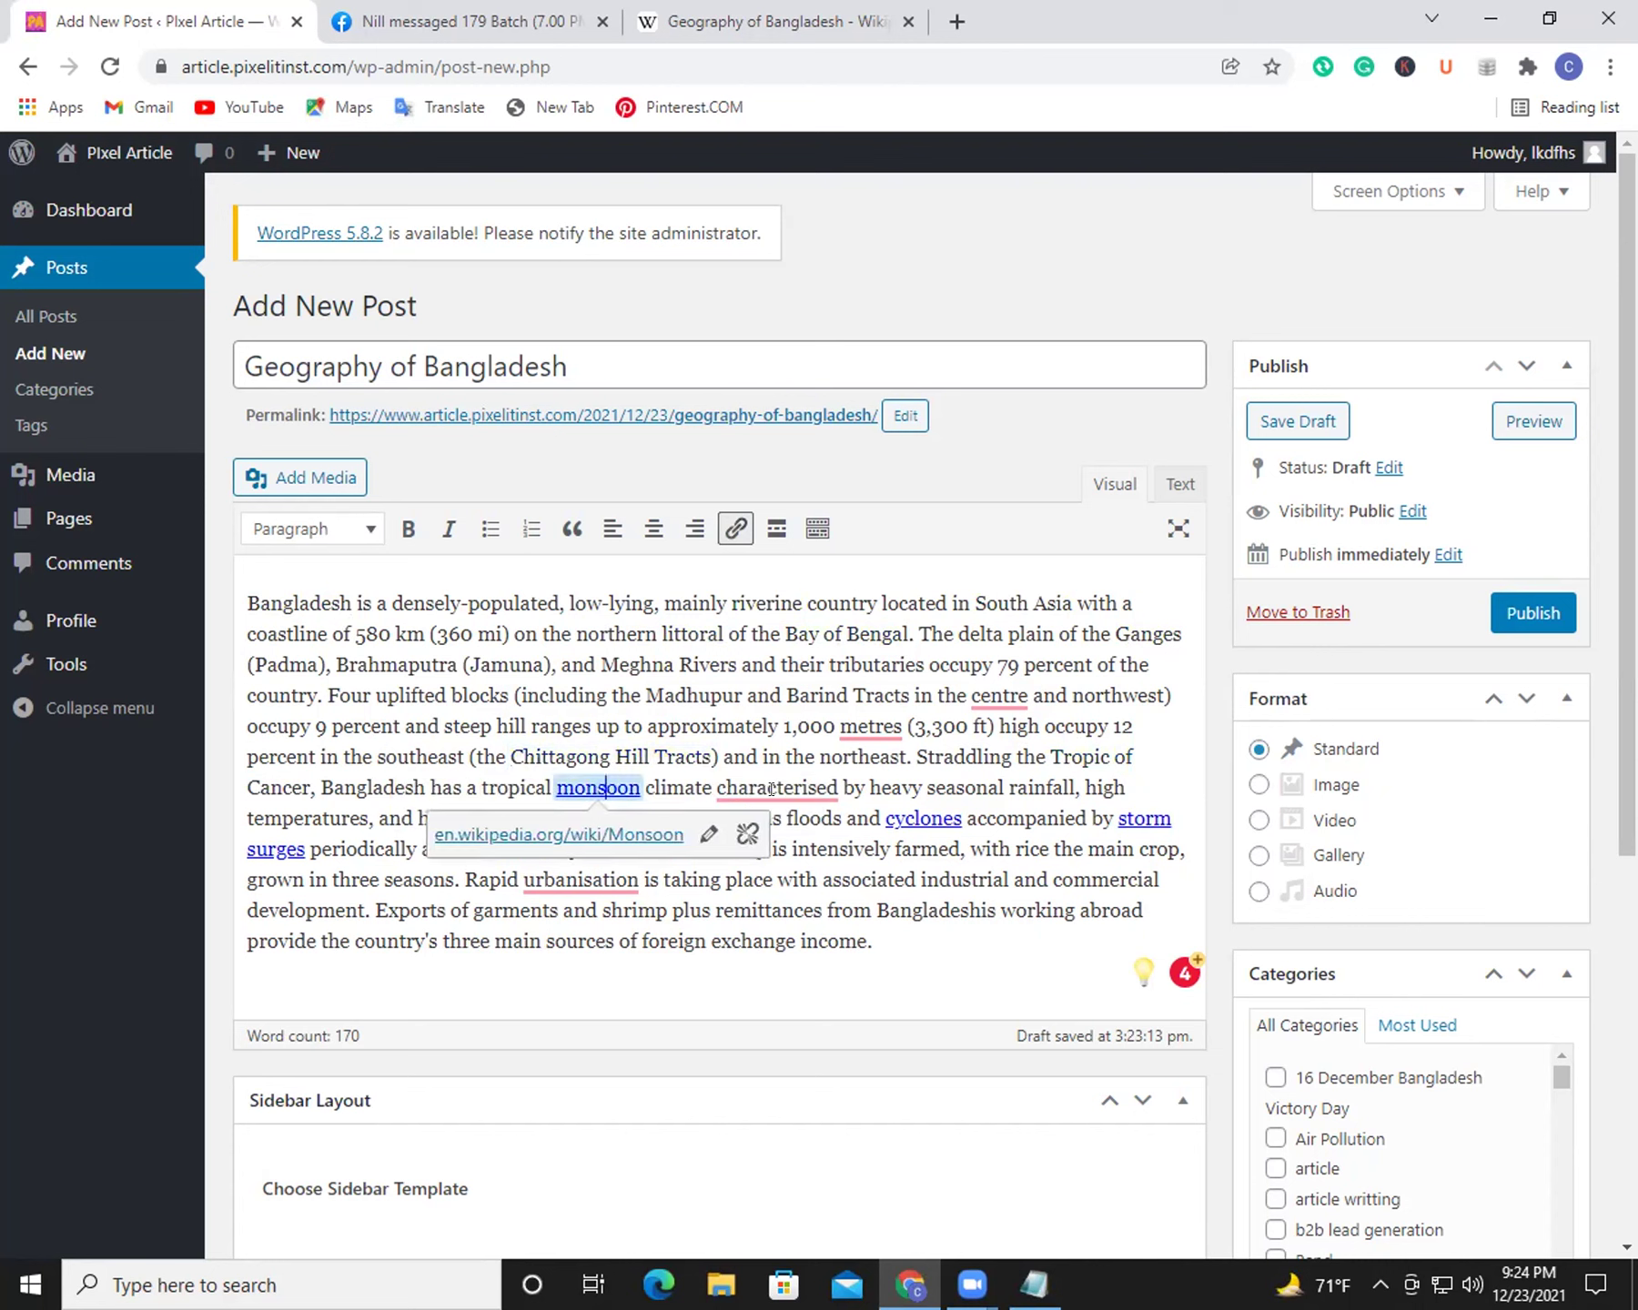
left_click(755, 837)
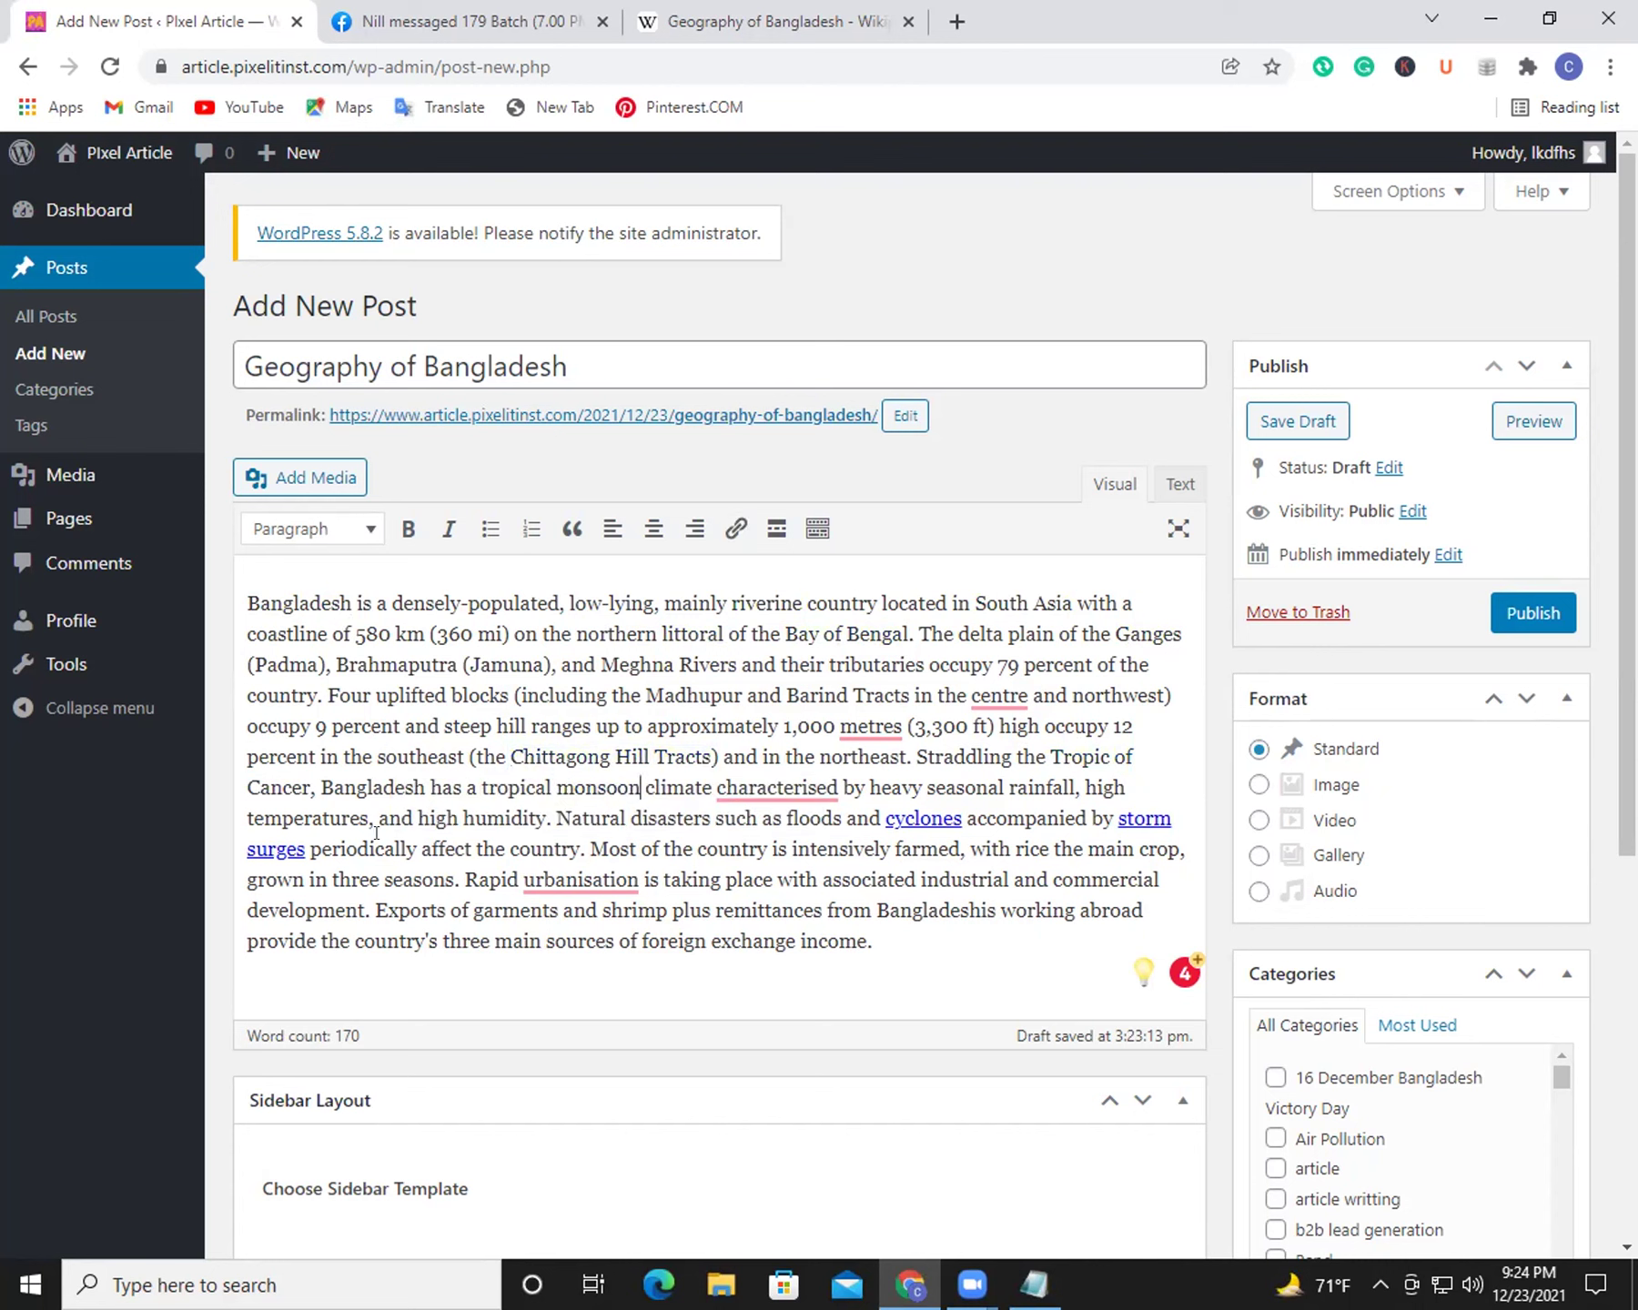
Step: Remove the links from "storm surges" and "cyclones" in the post body
left_click(286, 847)
left_click(870, 895)
left_click(928, 818)
left_click(1075, 866)
Step: Accept the Grammarly spelling suggestions "characterized", "meters", "center" and "urbanization" in the post body
mouse_move(788, 775)
left_click(814, 857)
mouse_move(871, 731)
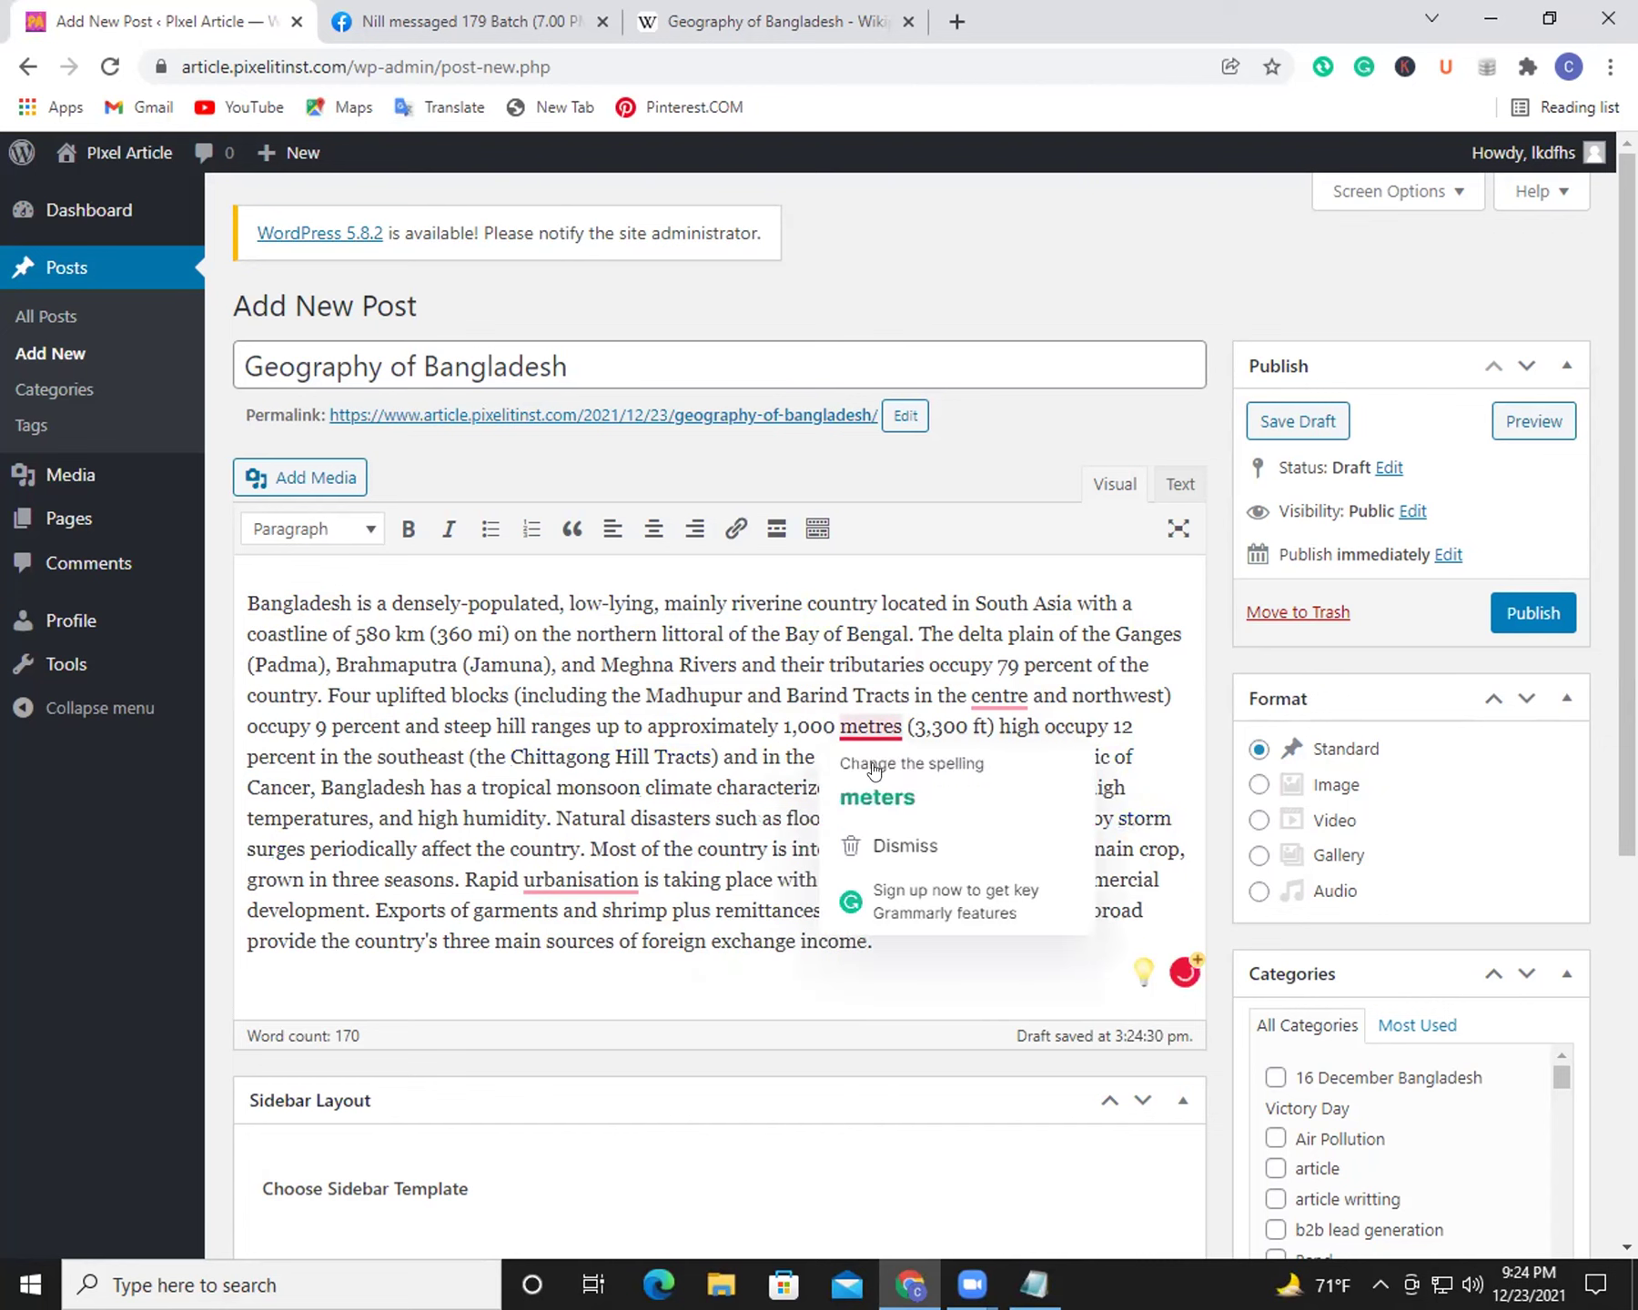
left_click(876, 778)
left_click(1005, 766)
mouse_move(580, 882)
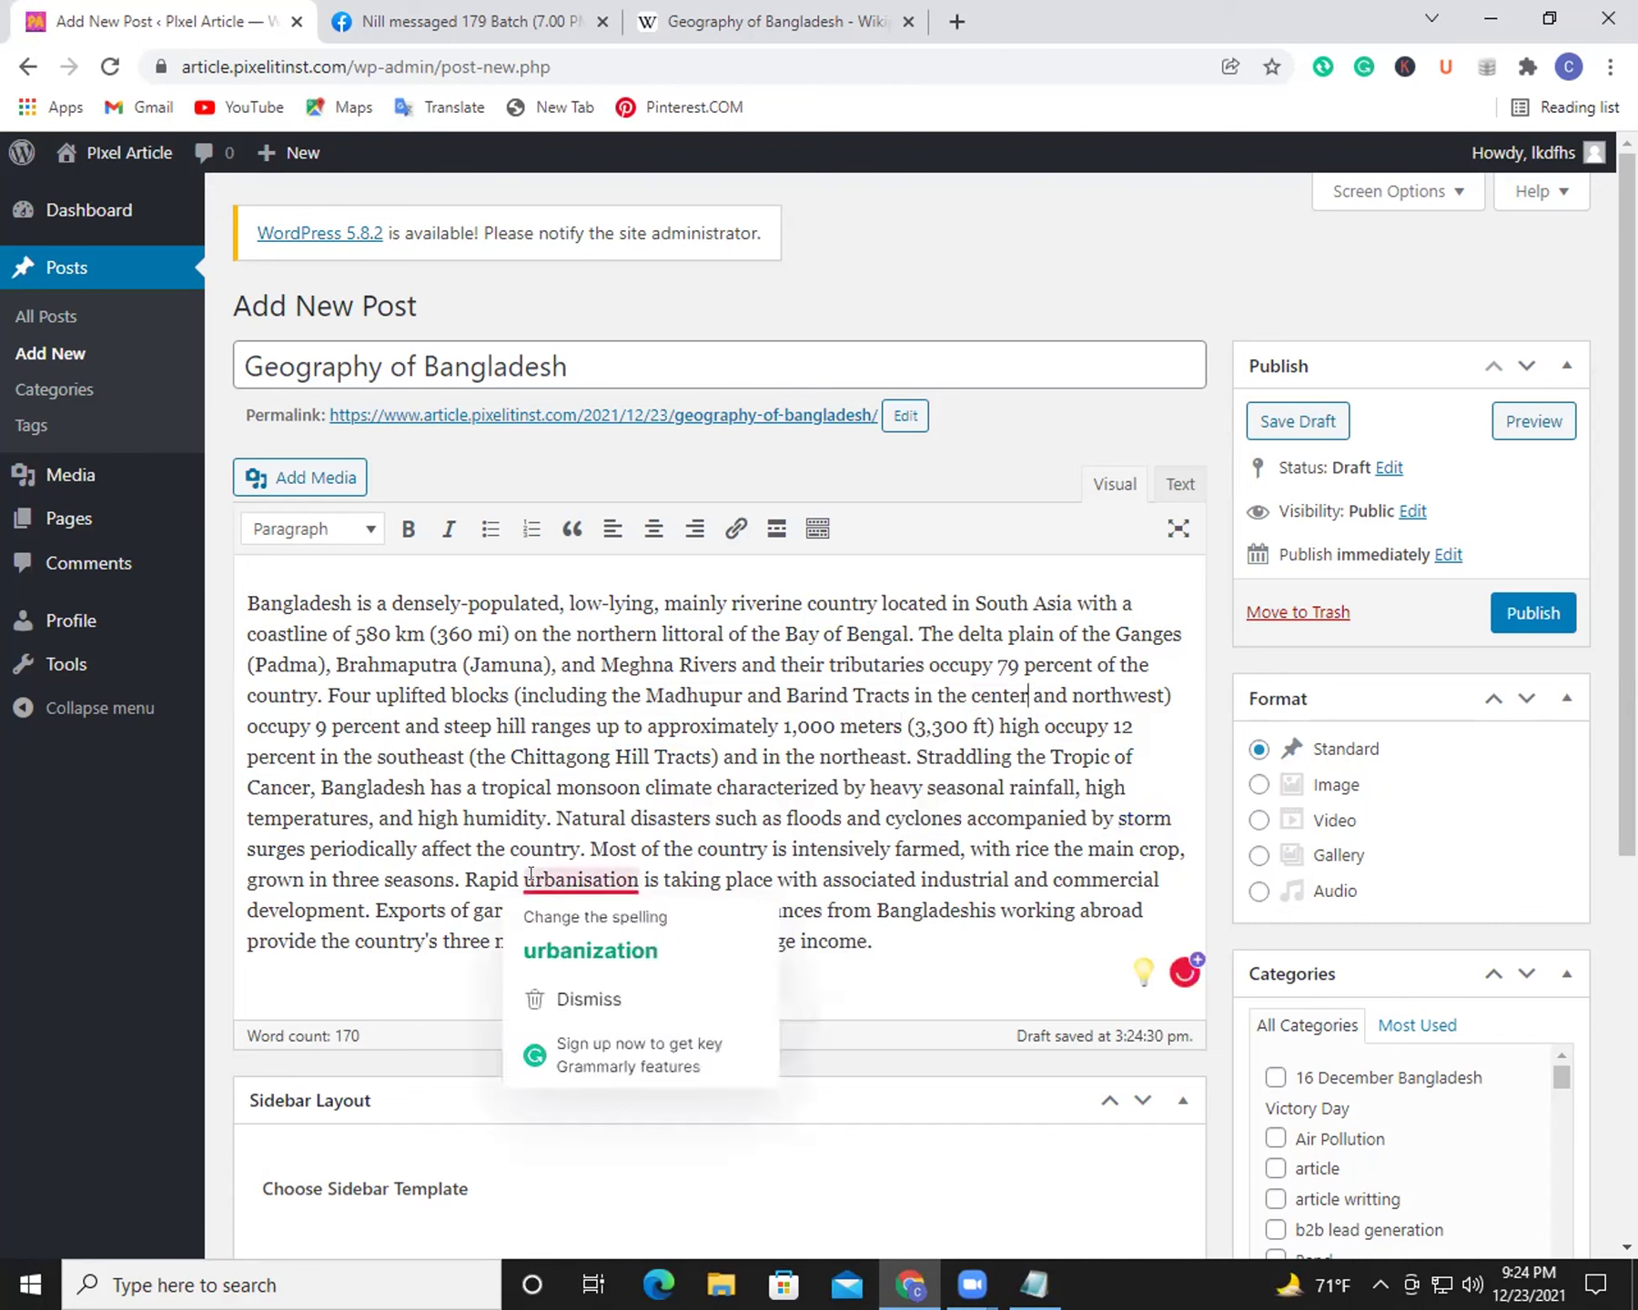
left_click(585, 937)
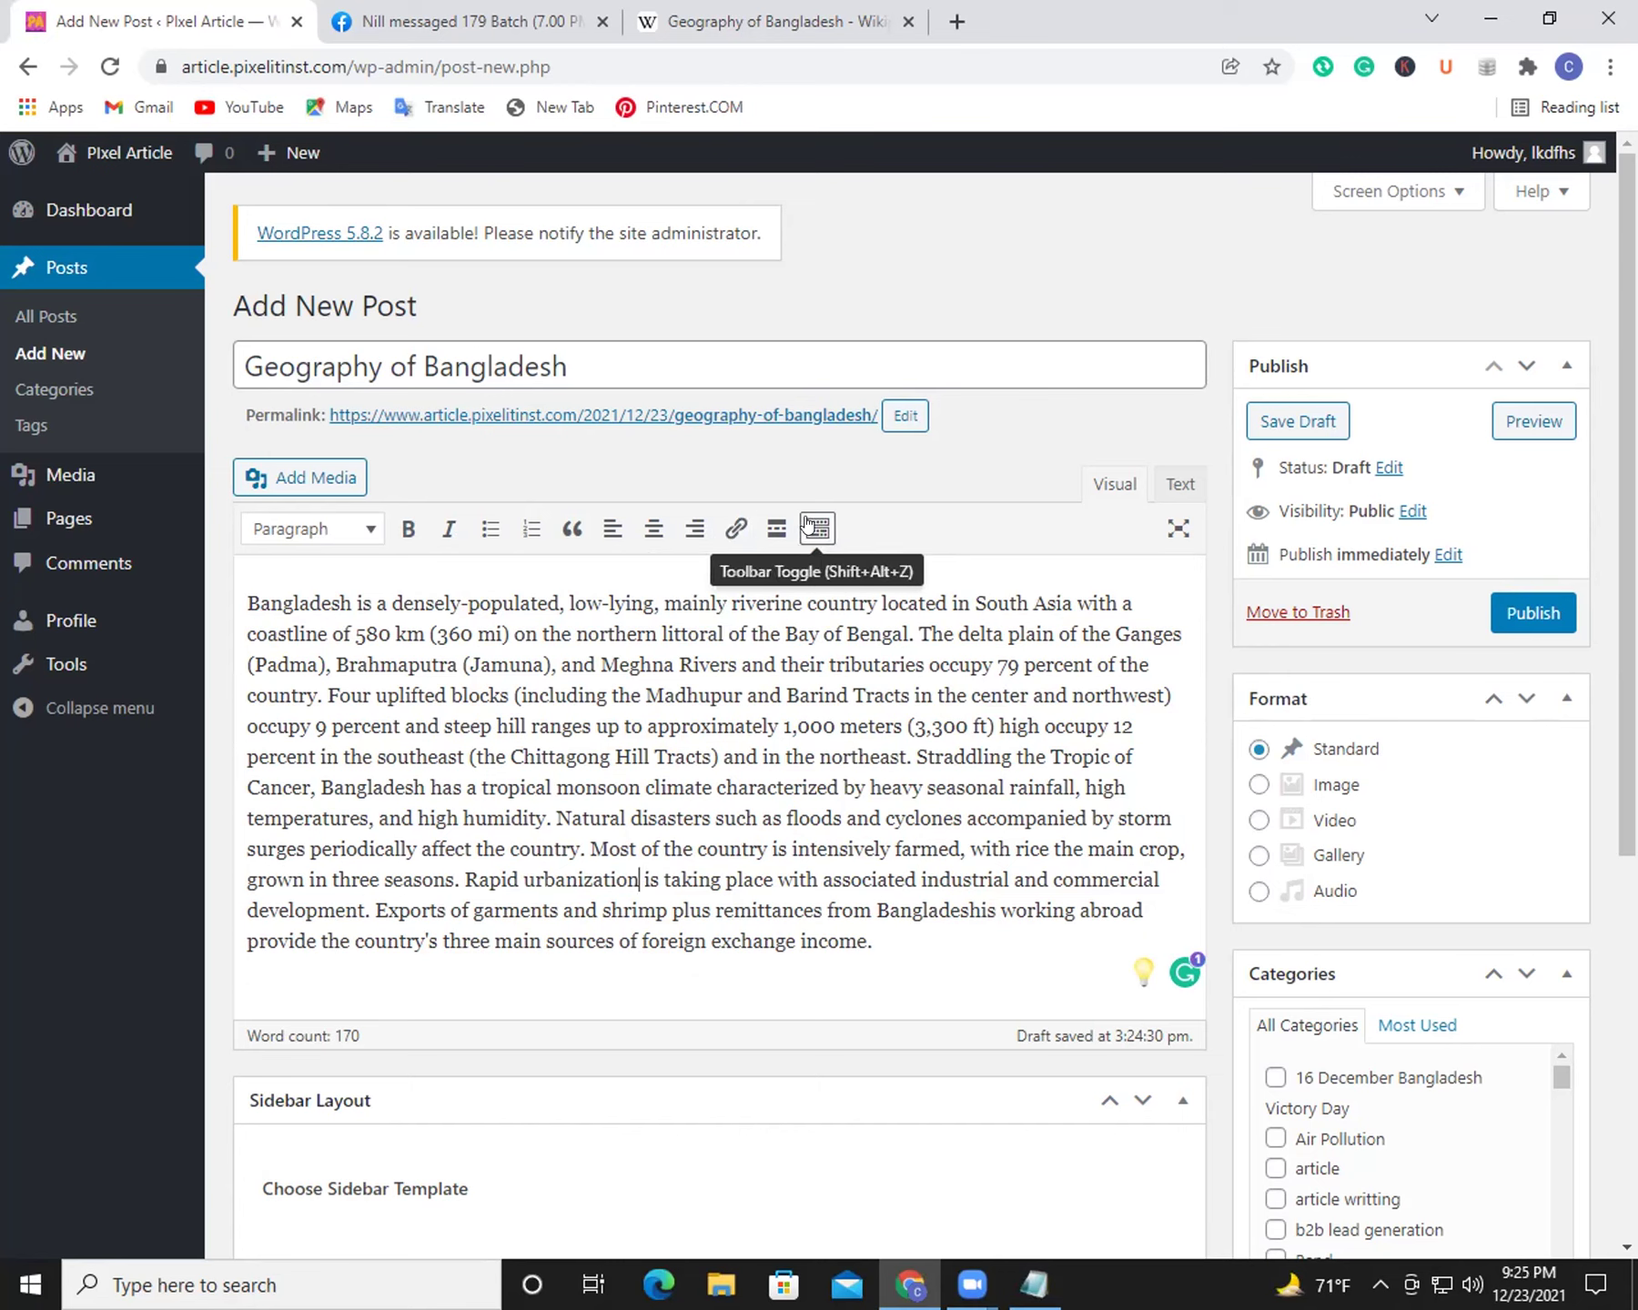
Step: Try the Heading 1 format on the post's body paragraph and undo it
left_click(257, 601)
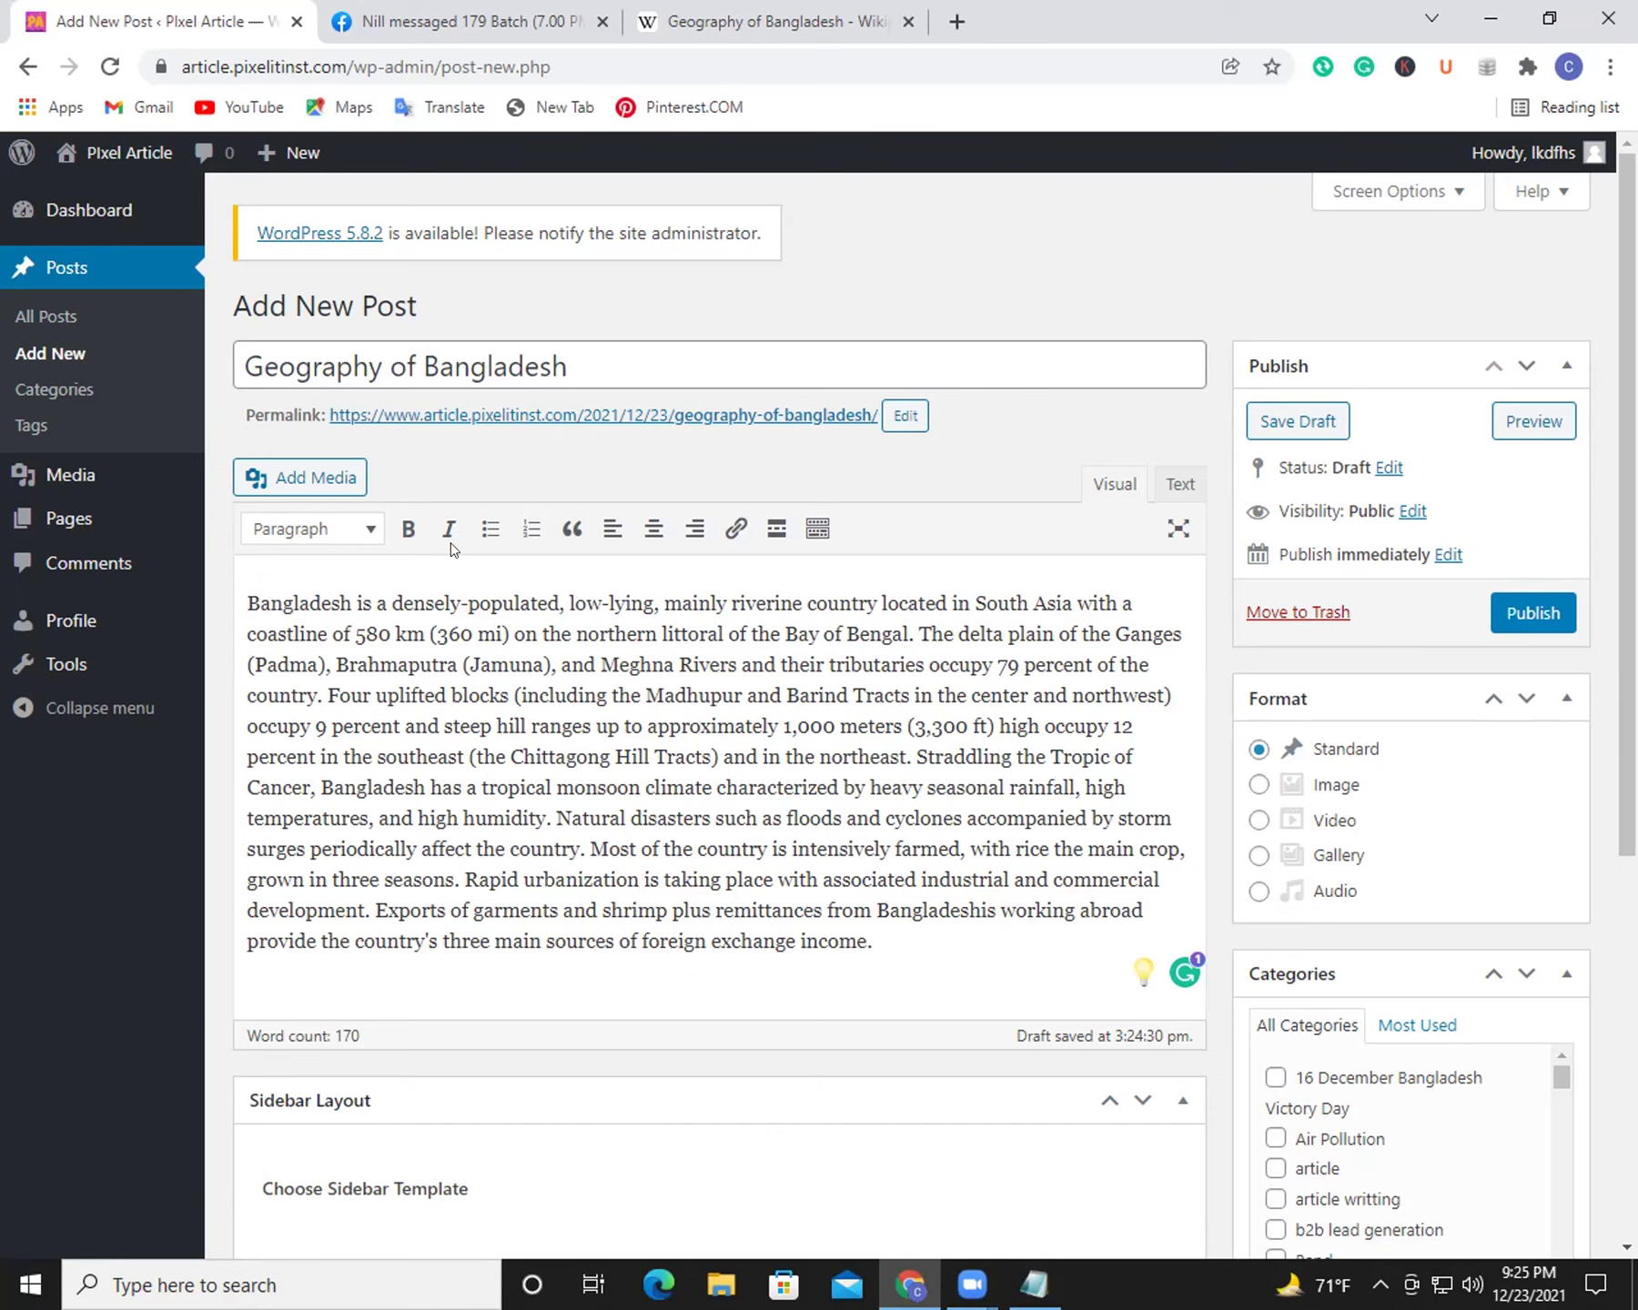
left_click(343, 540)
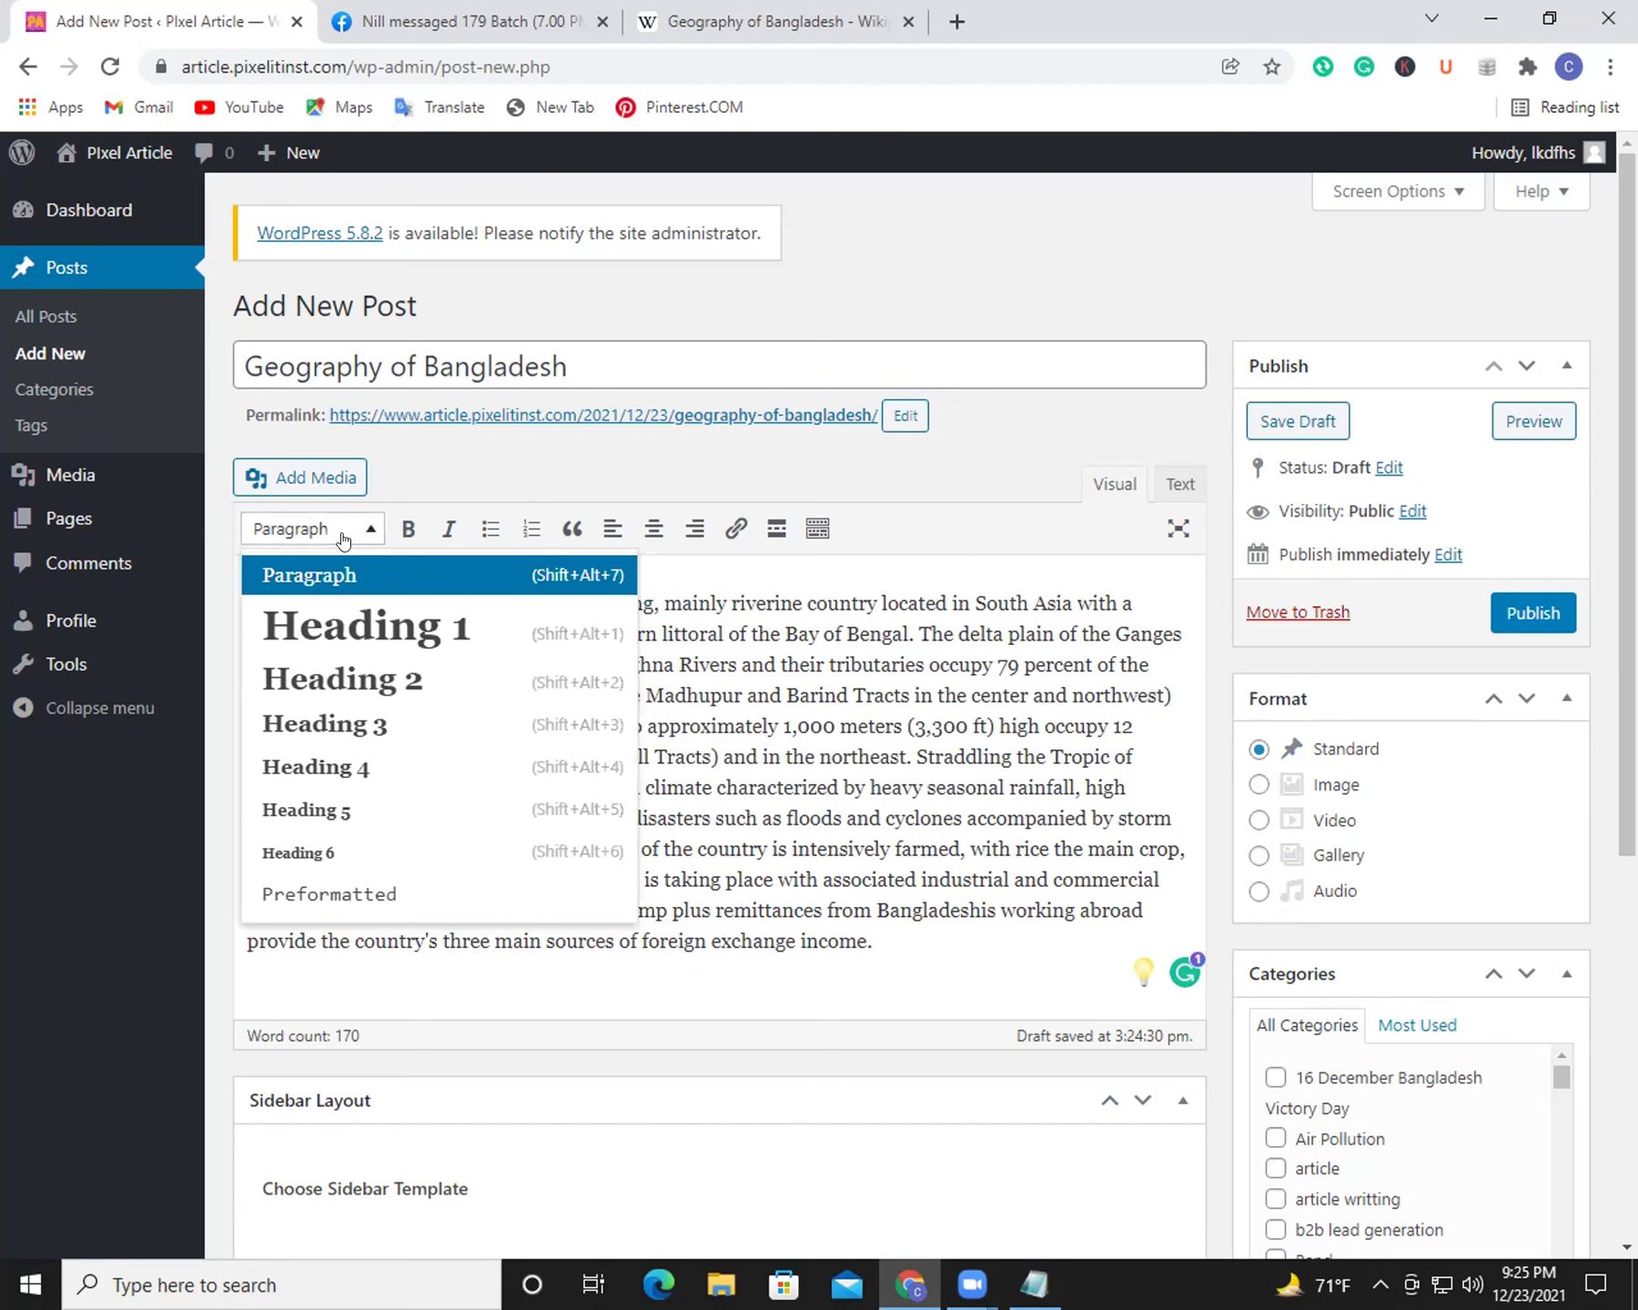
left_click(379, 641)
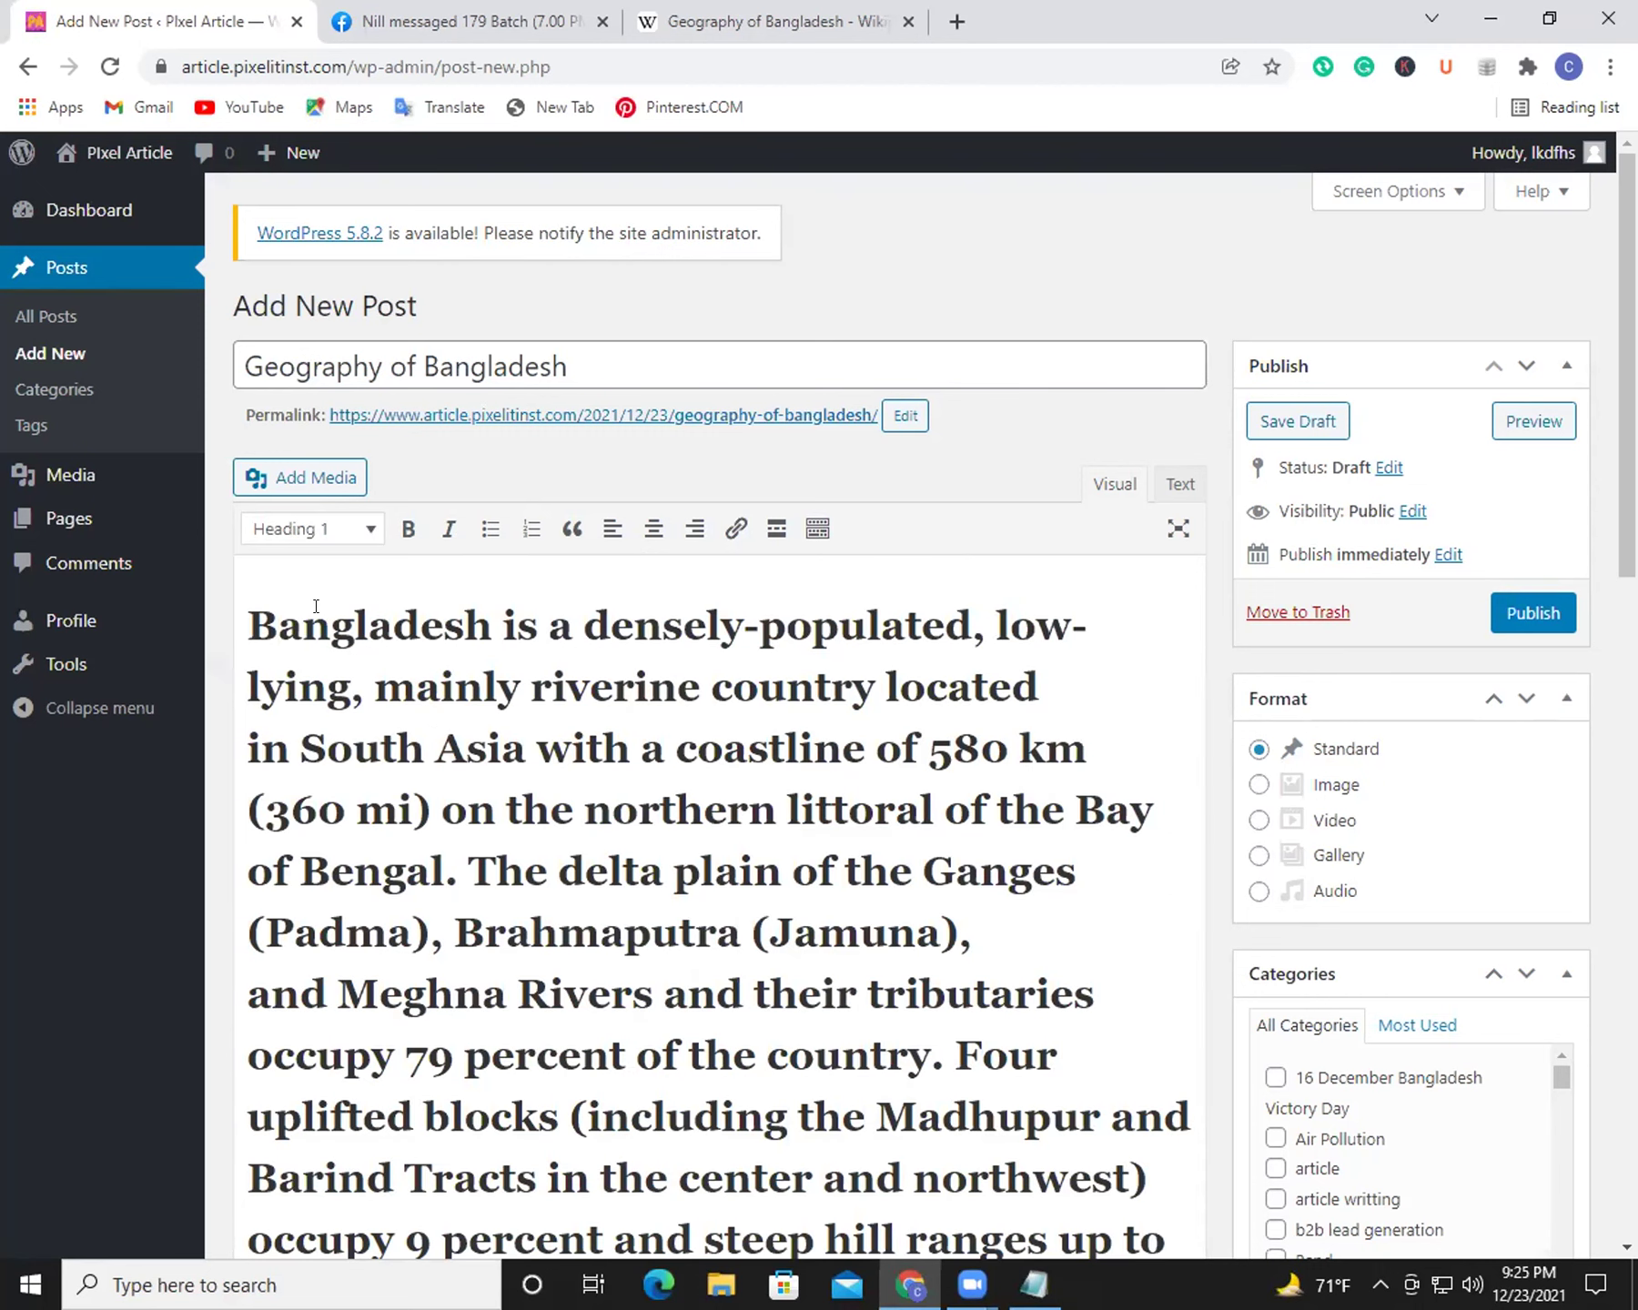
key("ctrl+z")
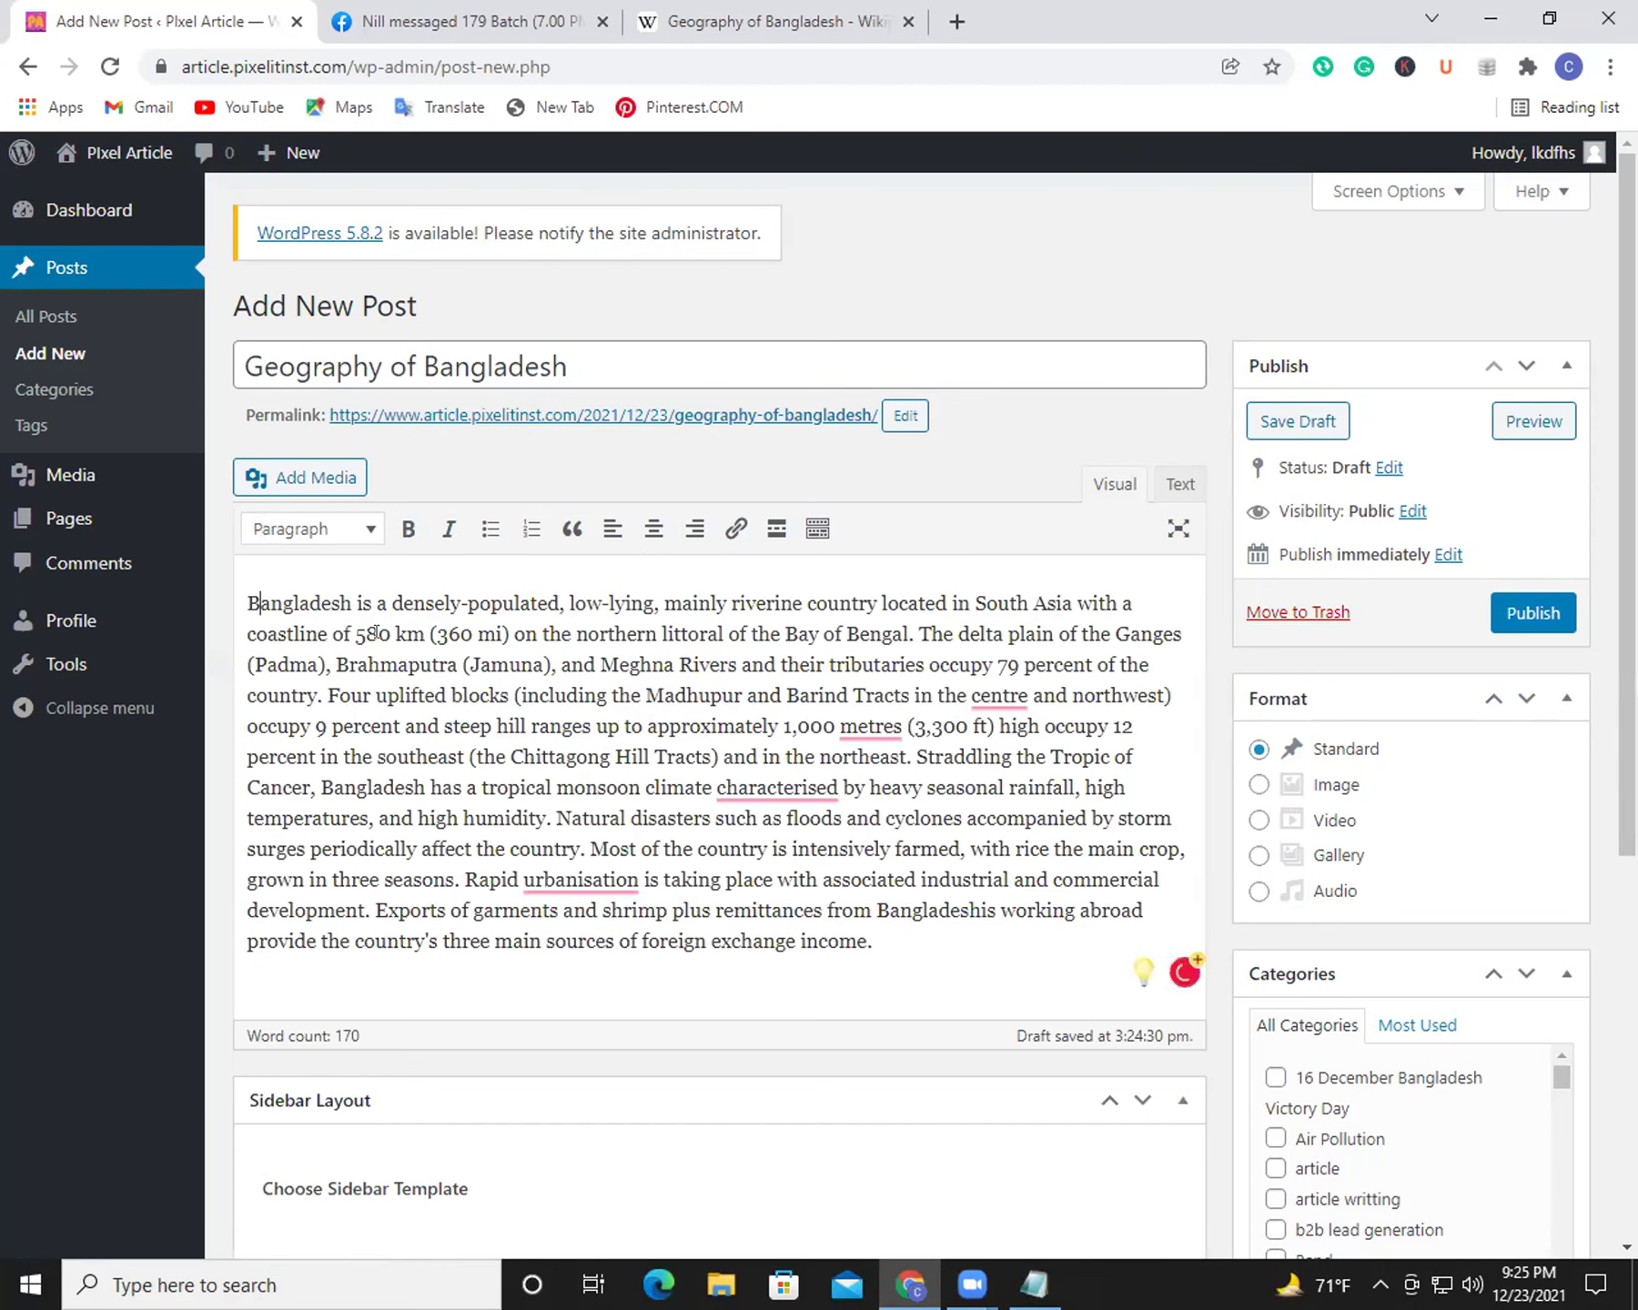
Step: Apply Heading 1 to the body text from the selected first word "Bangladesh", and set it back to Paragraph
double_click(343, 601)
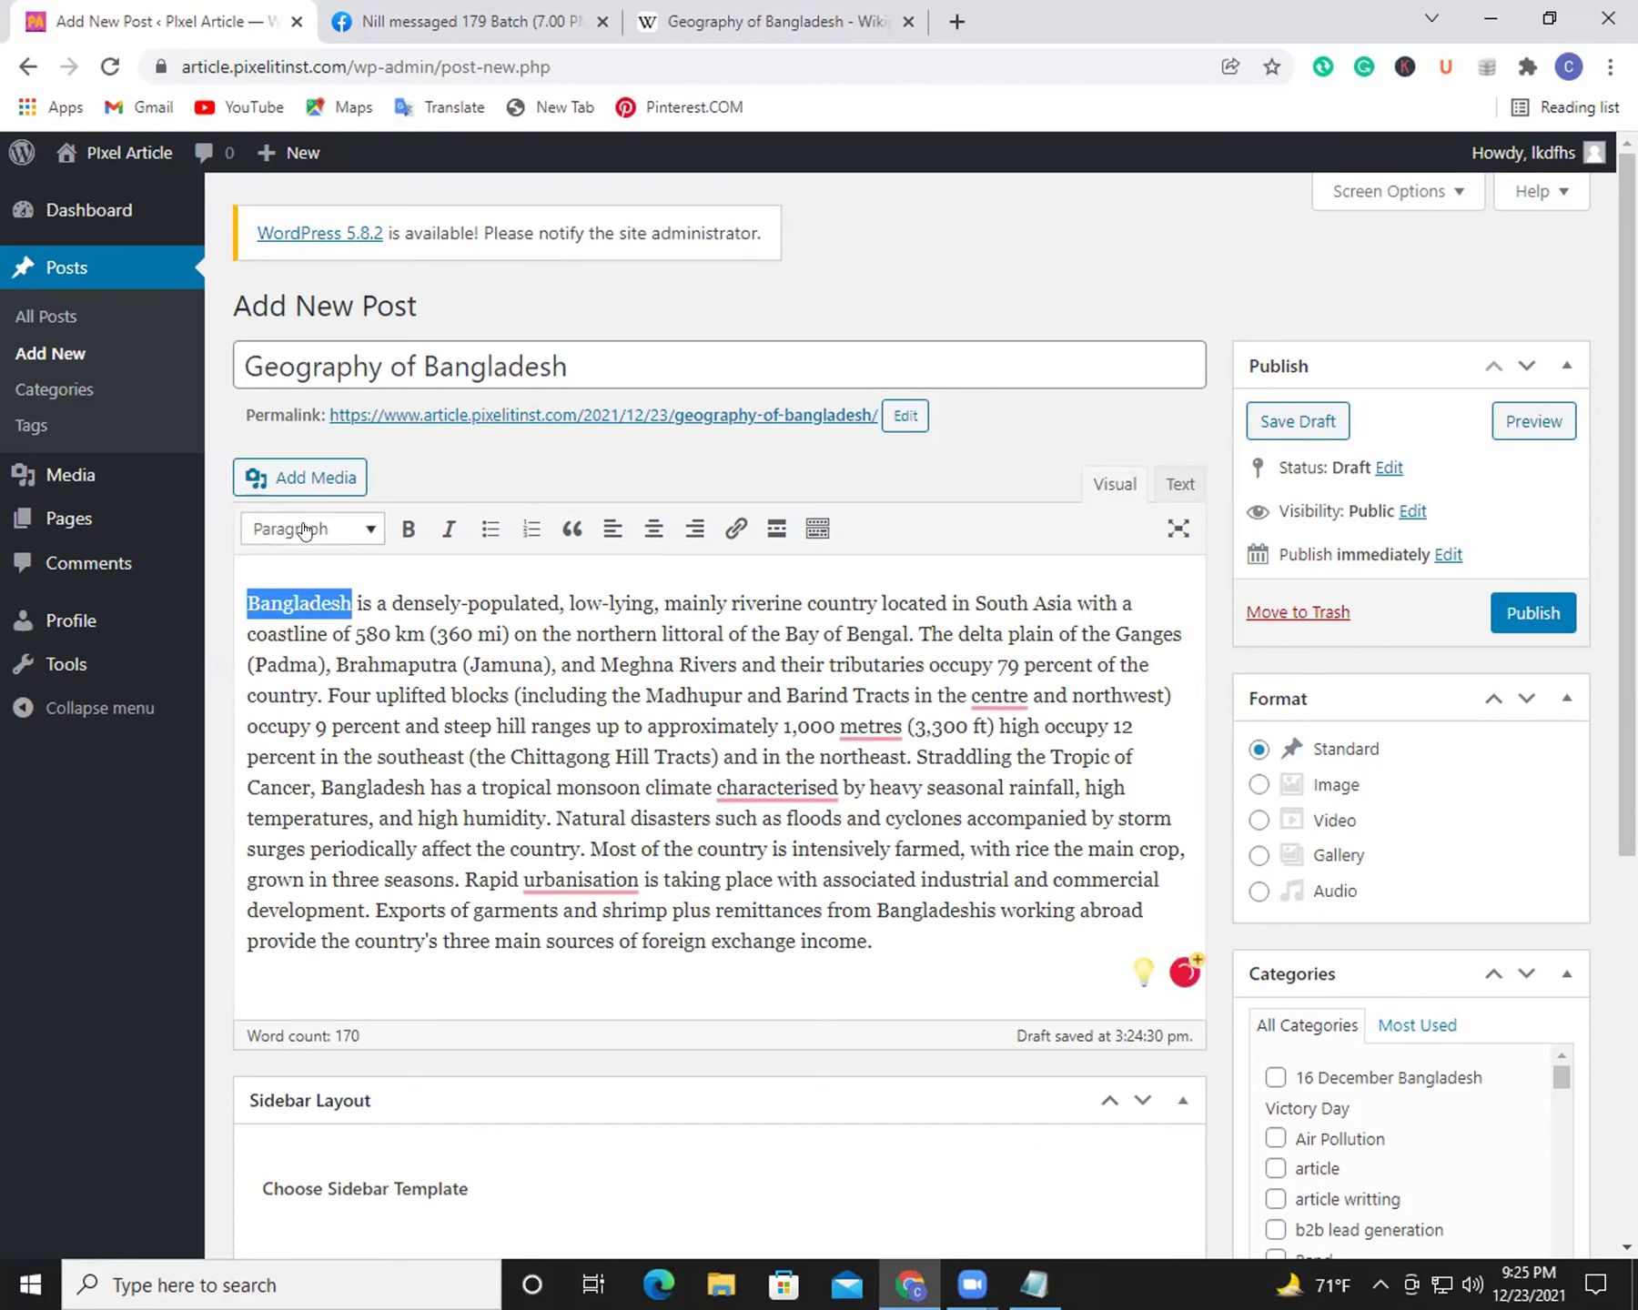
left_click(307, 530)
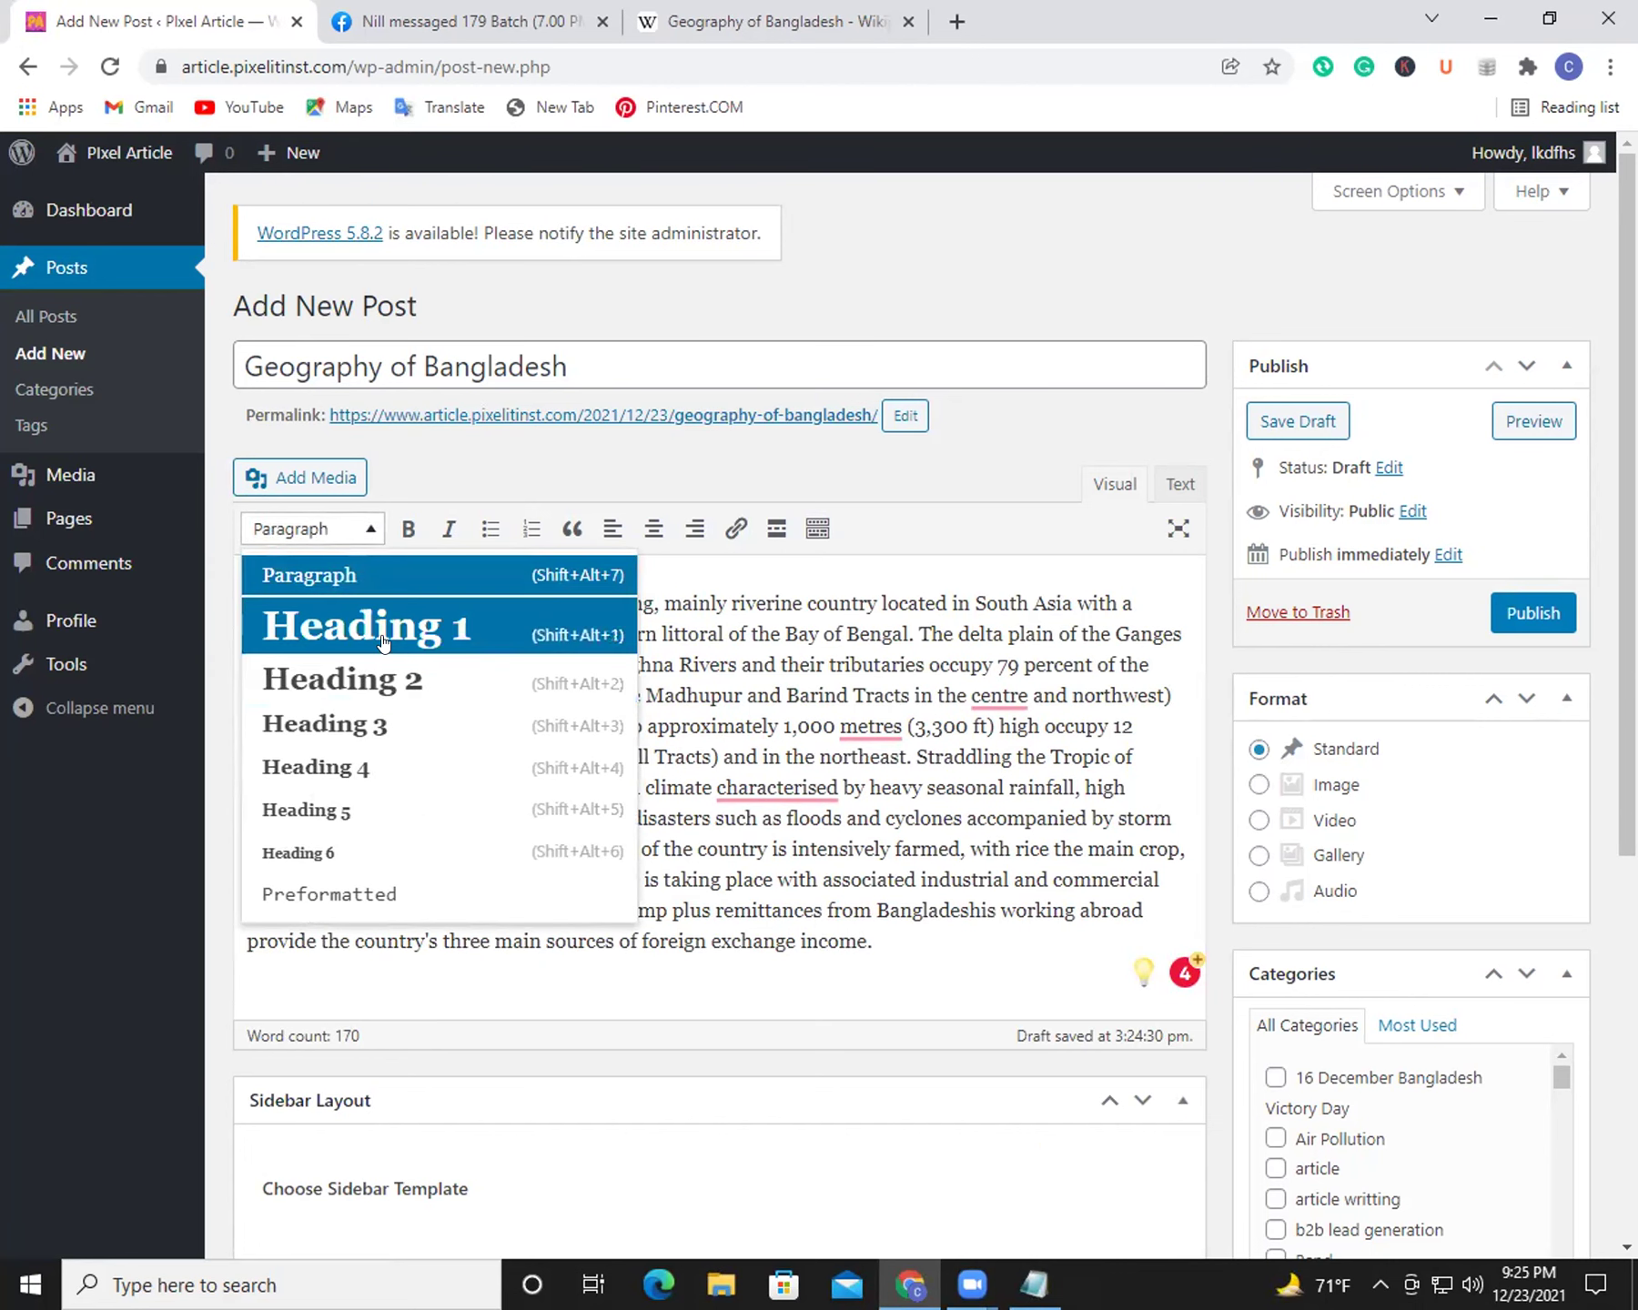
left_click(382, 627)
left_click(323, 527)
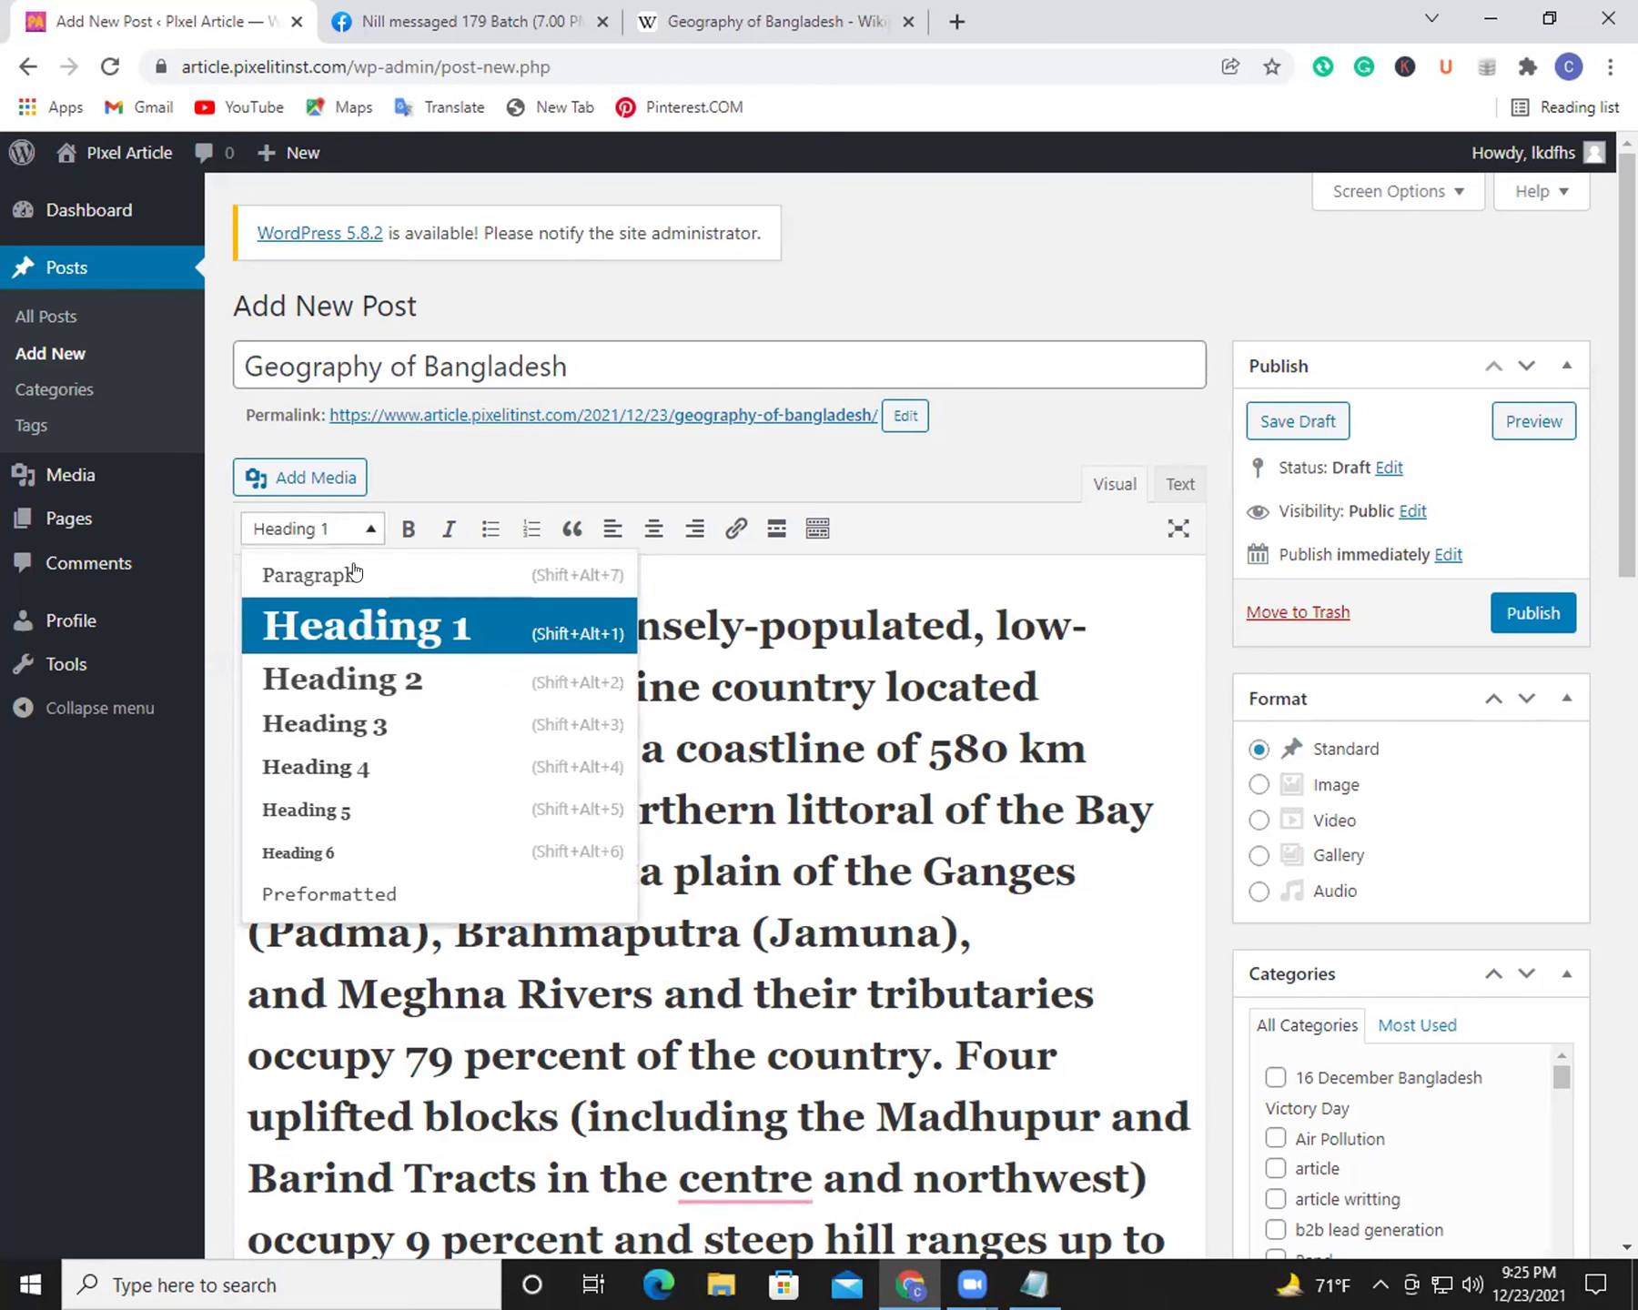
left_click(357, 571)
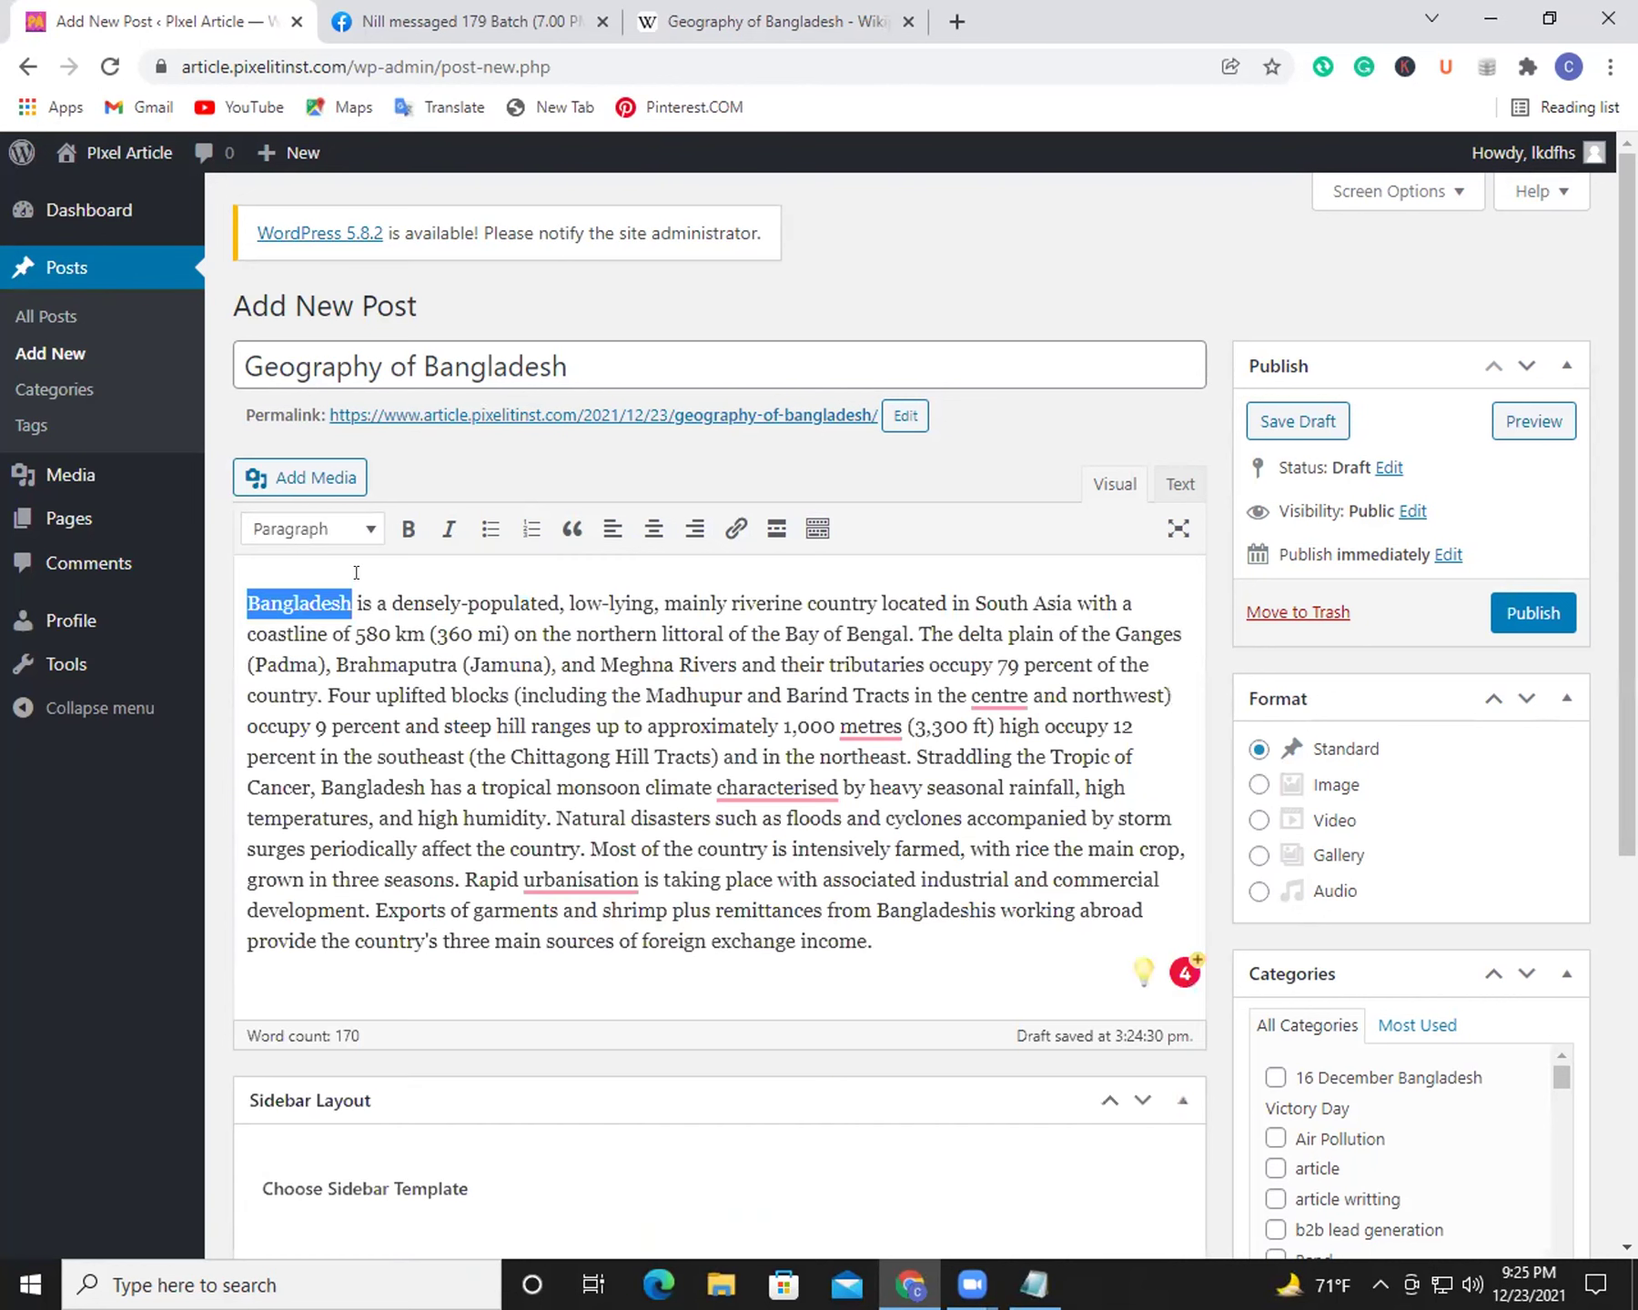
left_click(428, 587)
left_click_drag(260, 596, 216, 590)
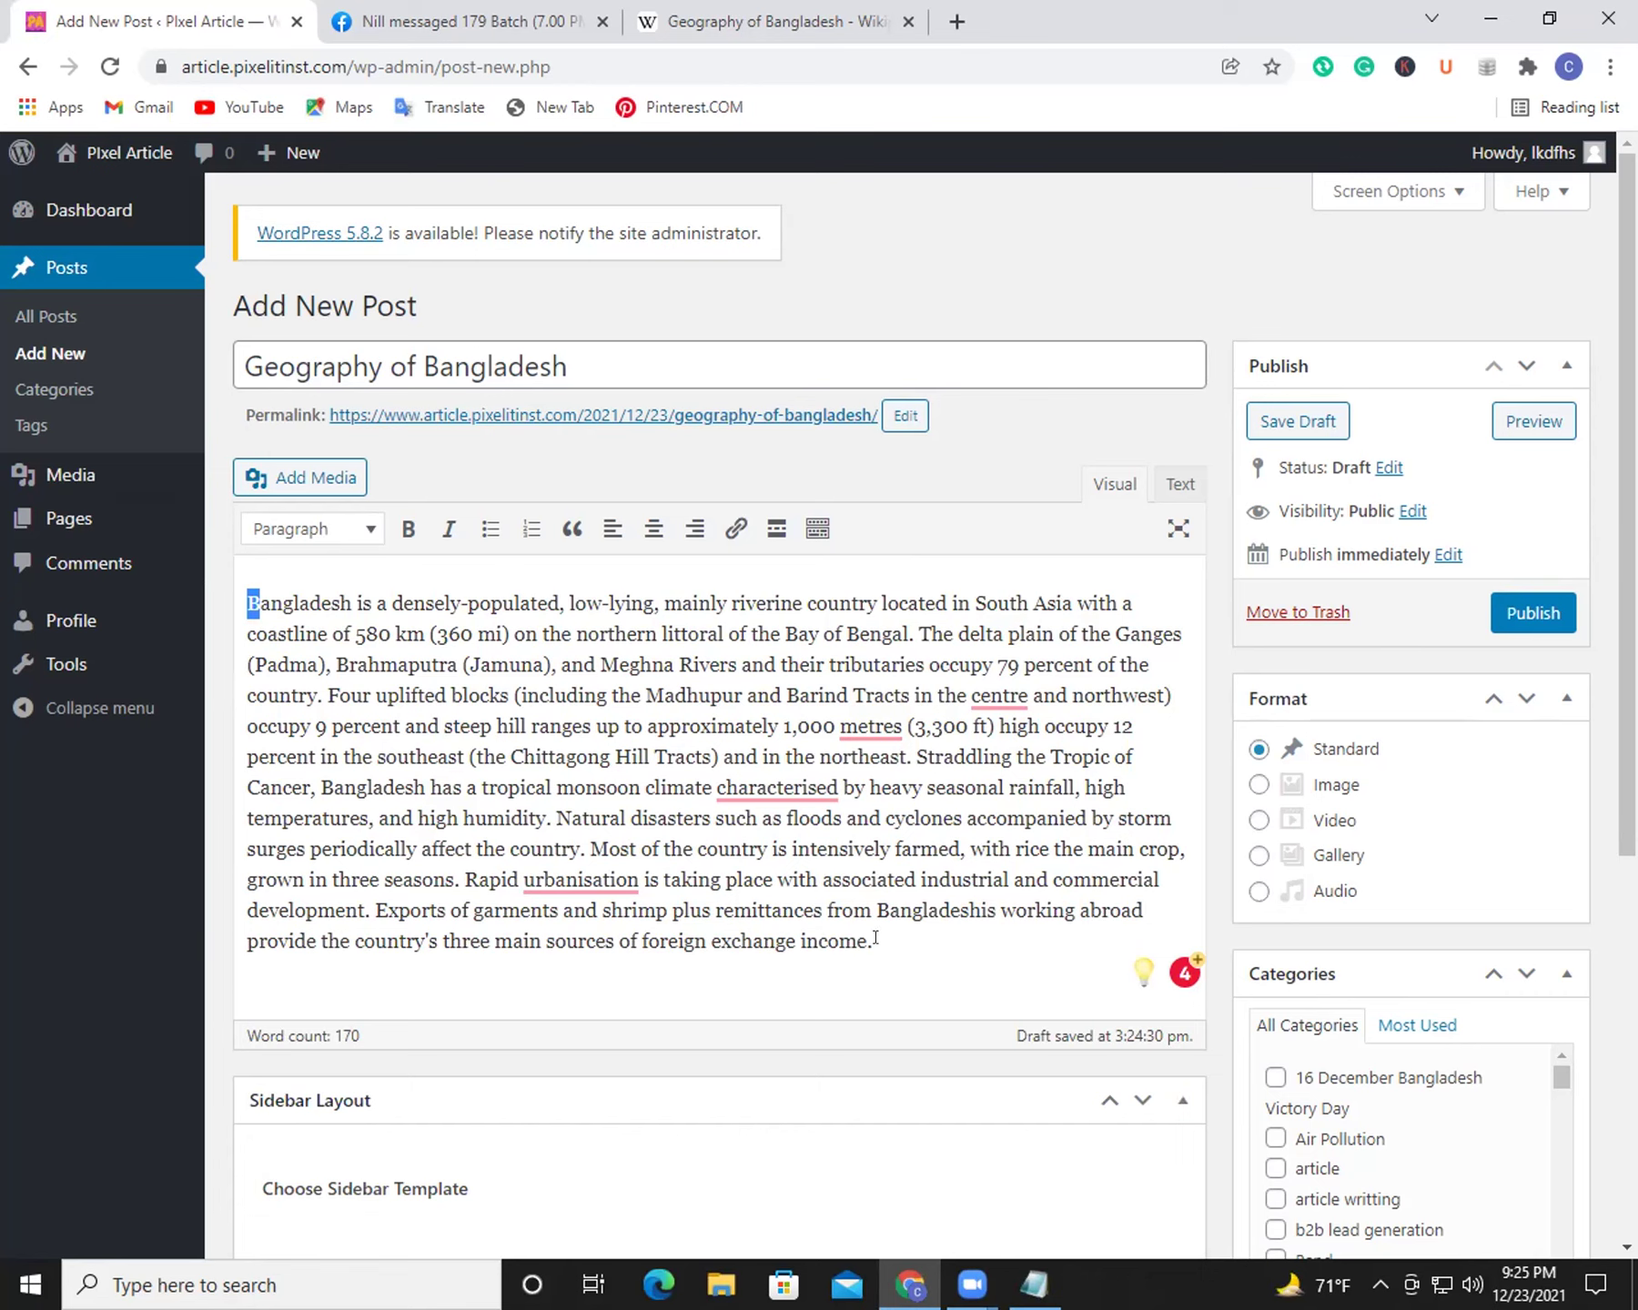
Step: Accept the Grammarly suggestions "urbanization", "characterized", "meters" and "center" in the post body
mouse_move(590, 871)
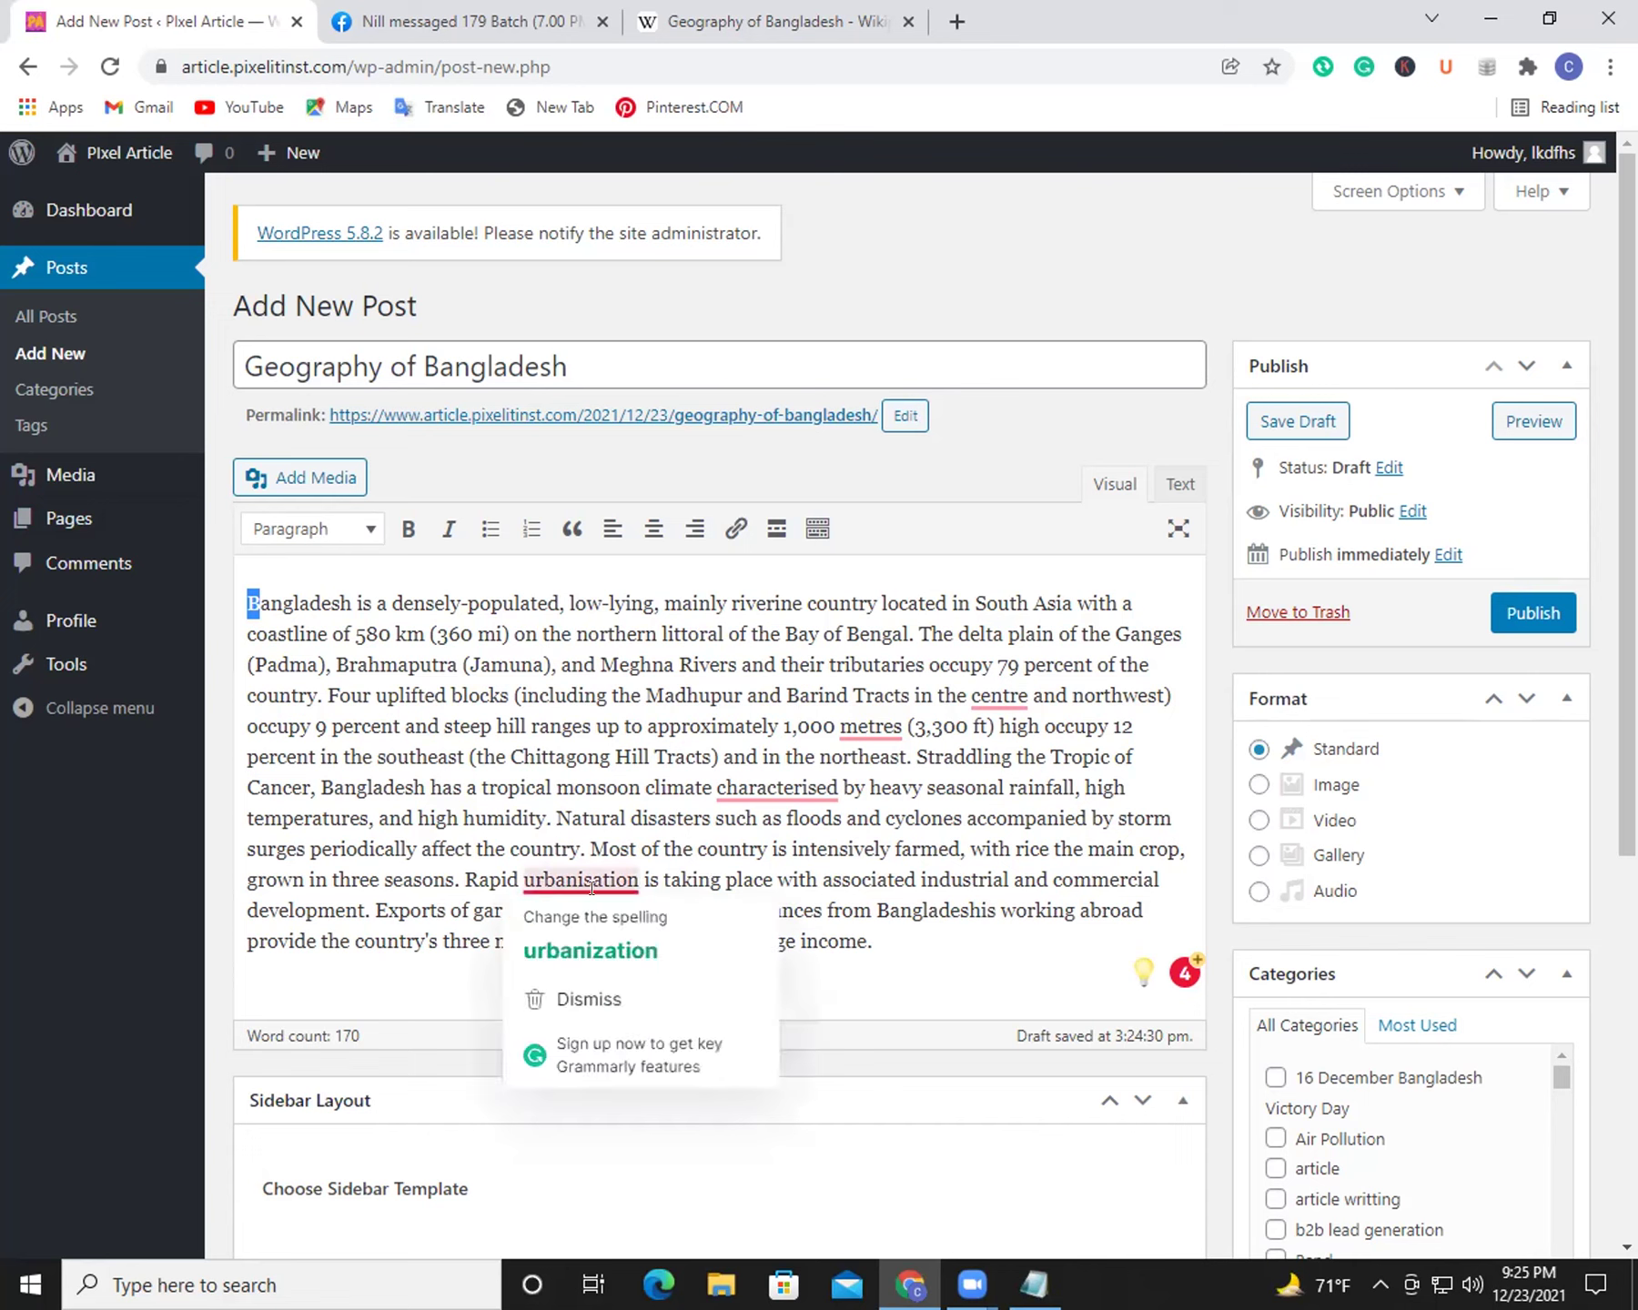
left_click(648, 941)
mouse_move(772, 788)
left_click(799, 858)
mouse_move(855, 727)
left_click(876, 797)
mouse_move(996, 697)
left_click(1009, 764)
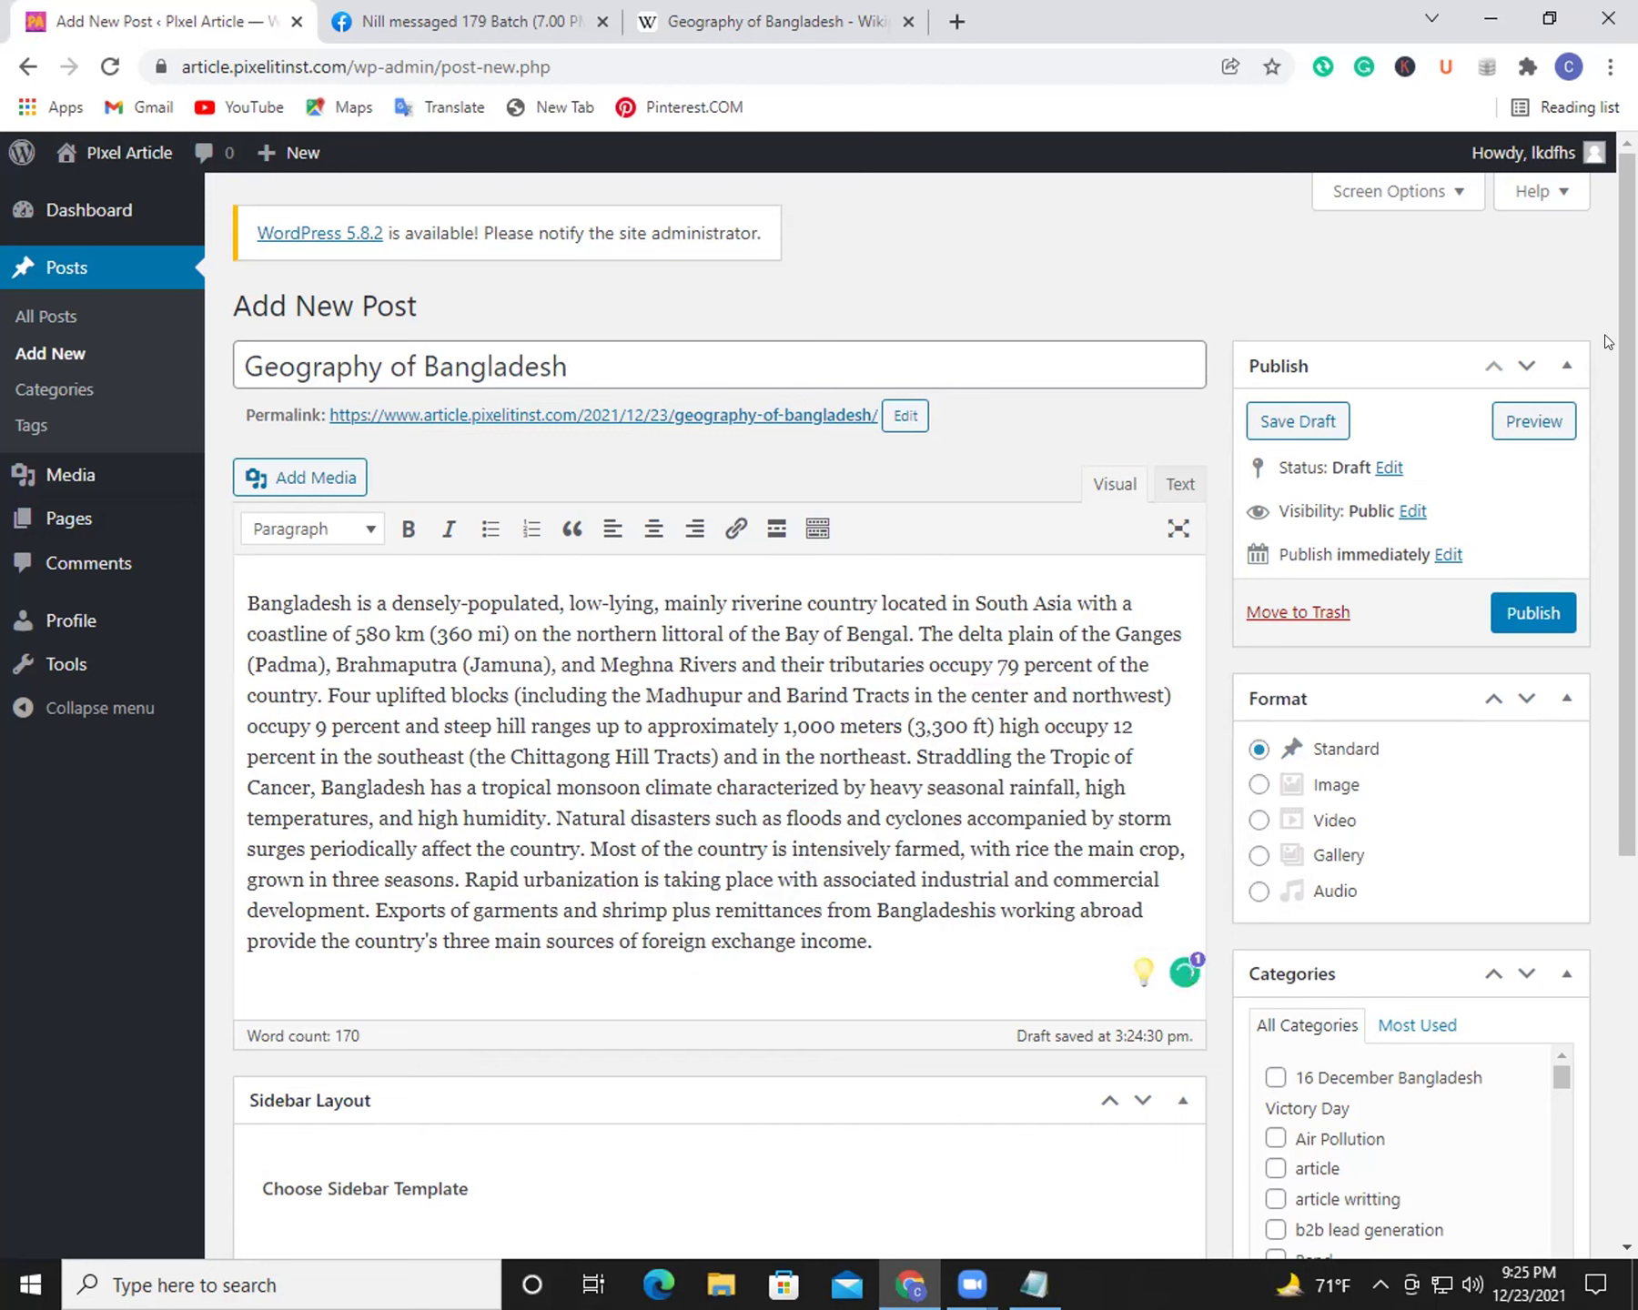
Step: Try the No Sidebar and Middle Column templates for the post's layout, and settle on Left Sidebar
left_click_drag(1627, 501, 1627, 828)
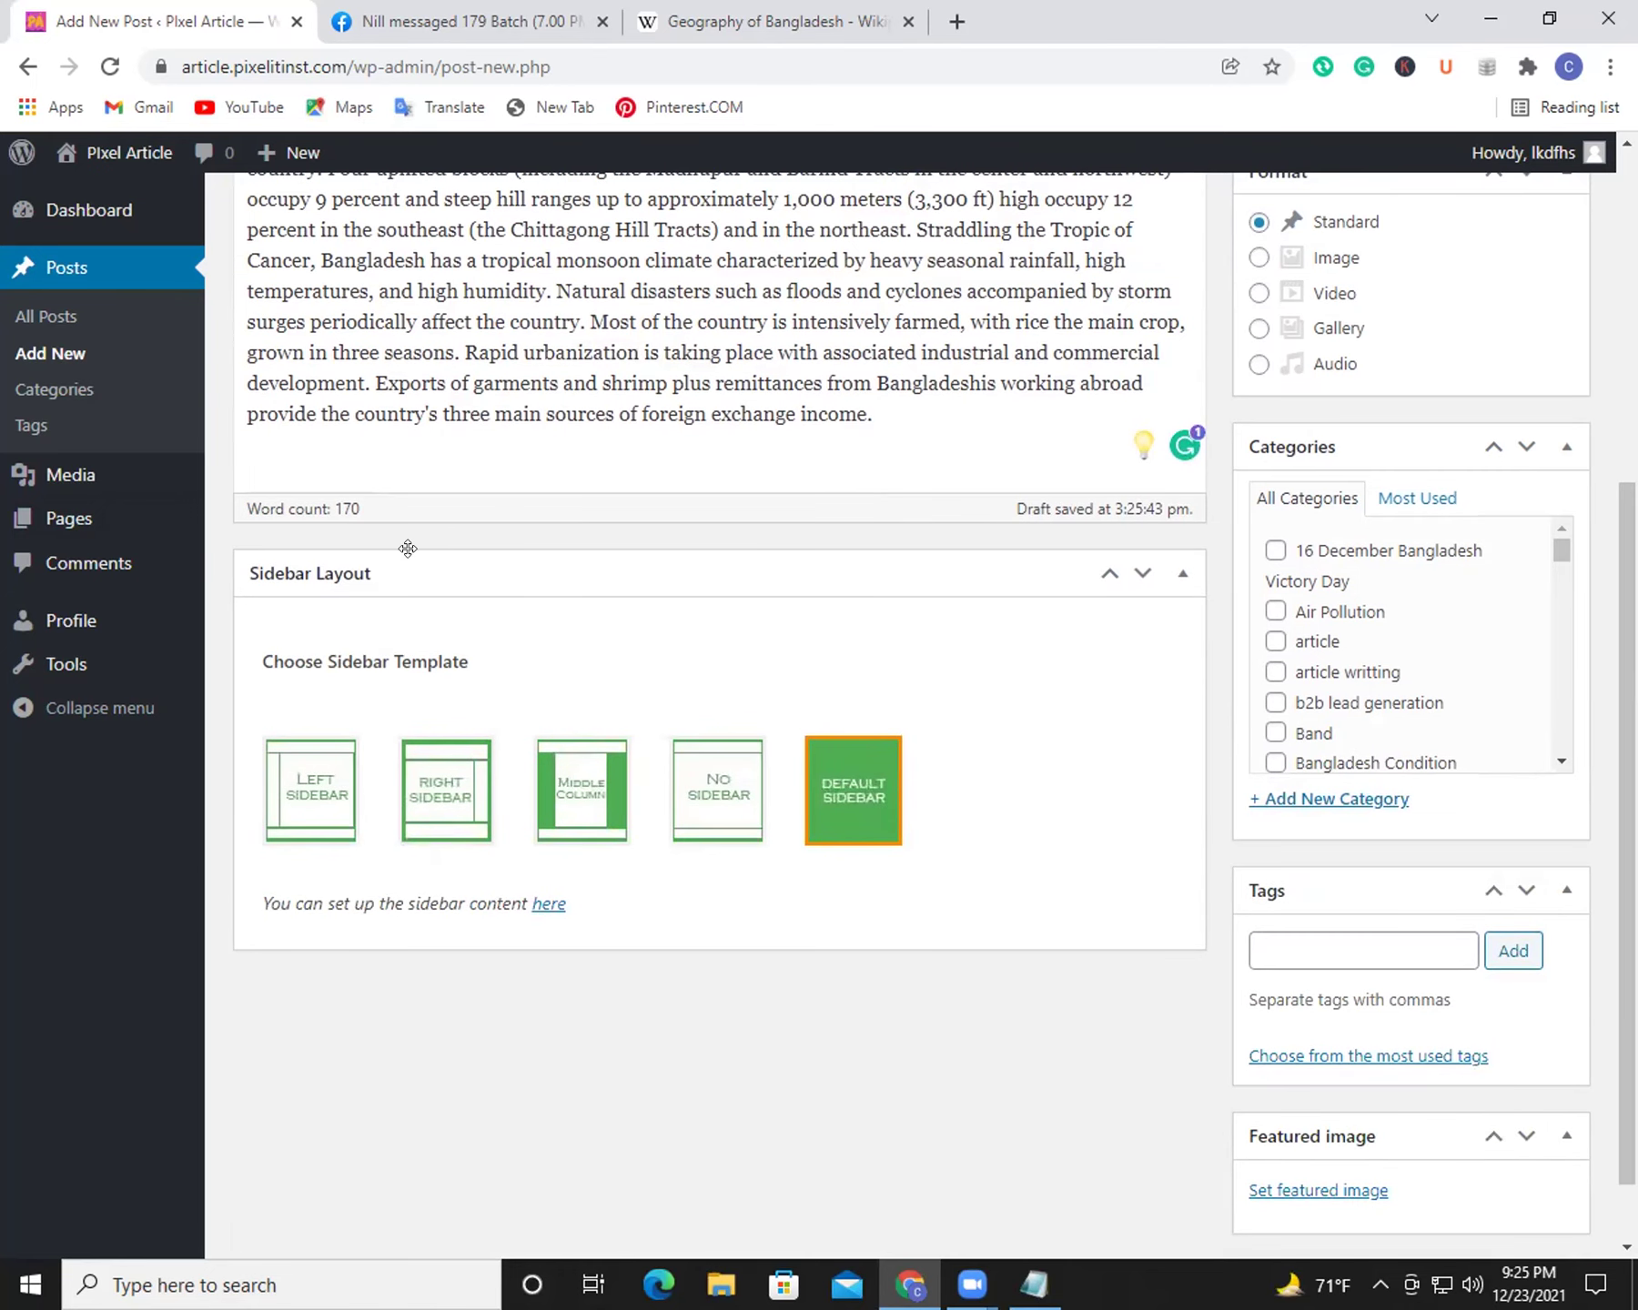
left_click_drag(408, 561, 454, 615)
left_click(711, 792)
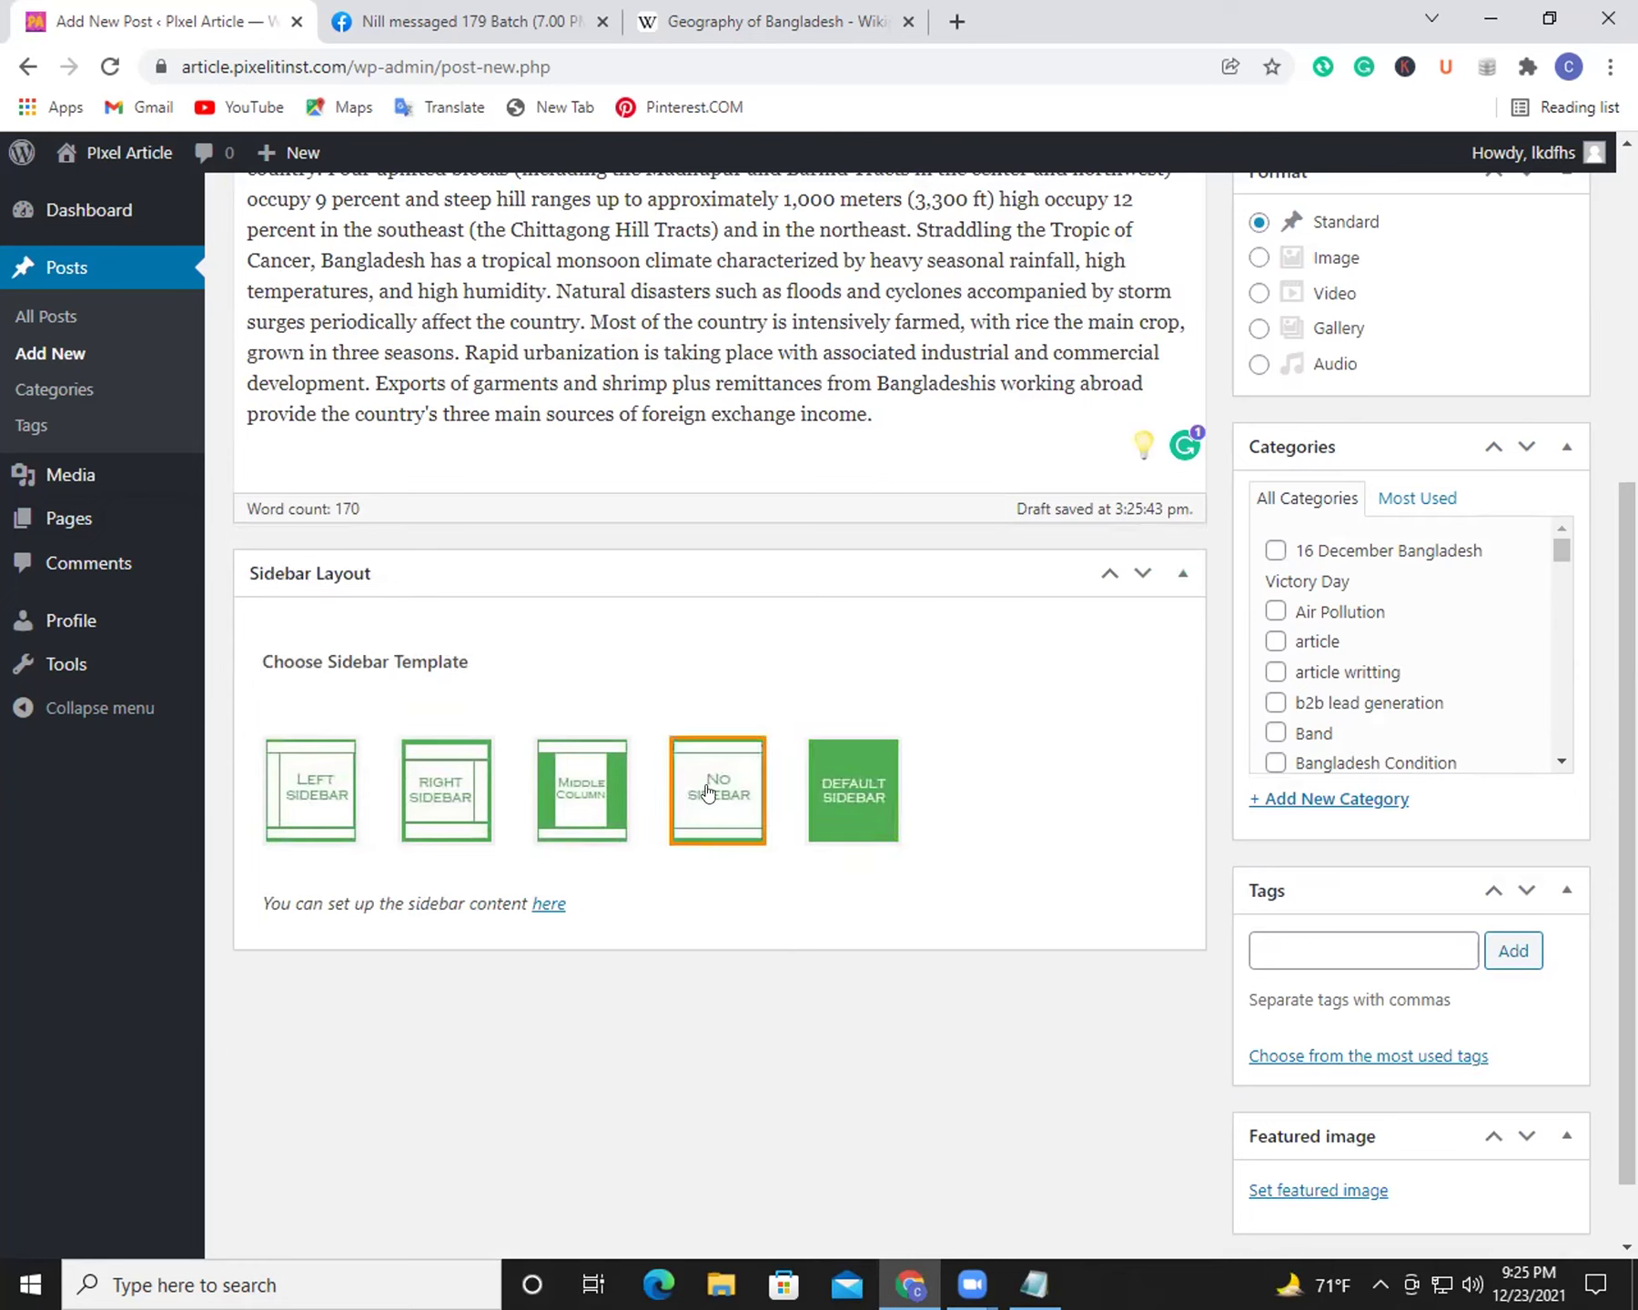
left_click(565, 792)
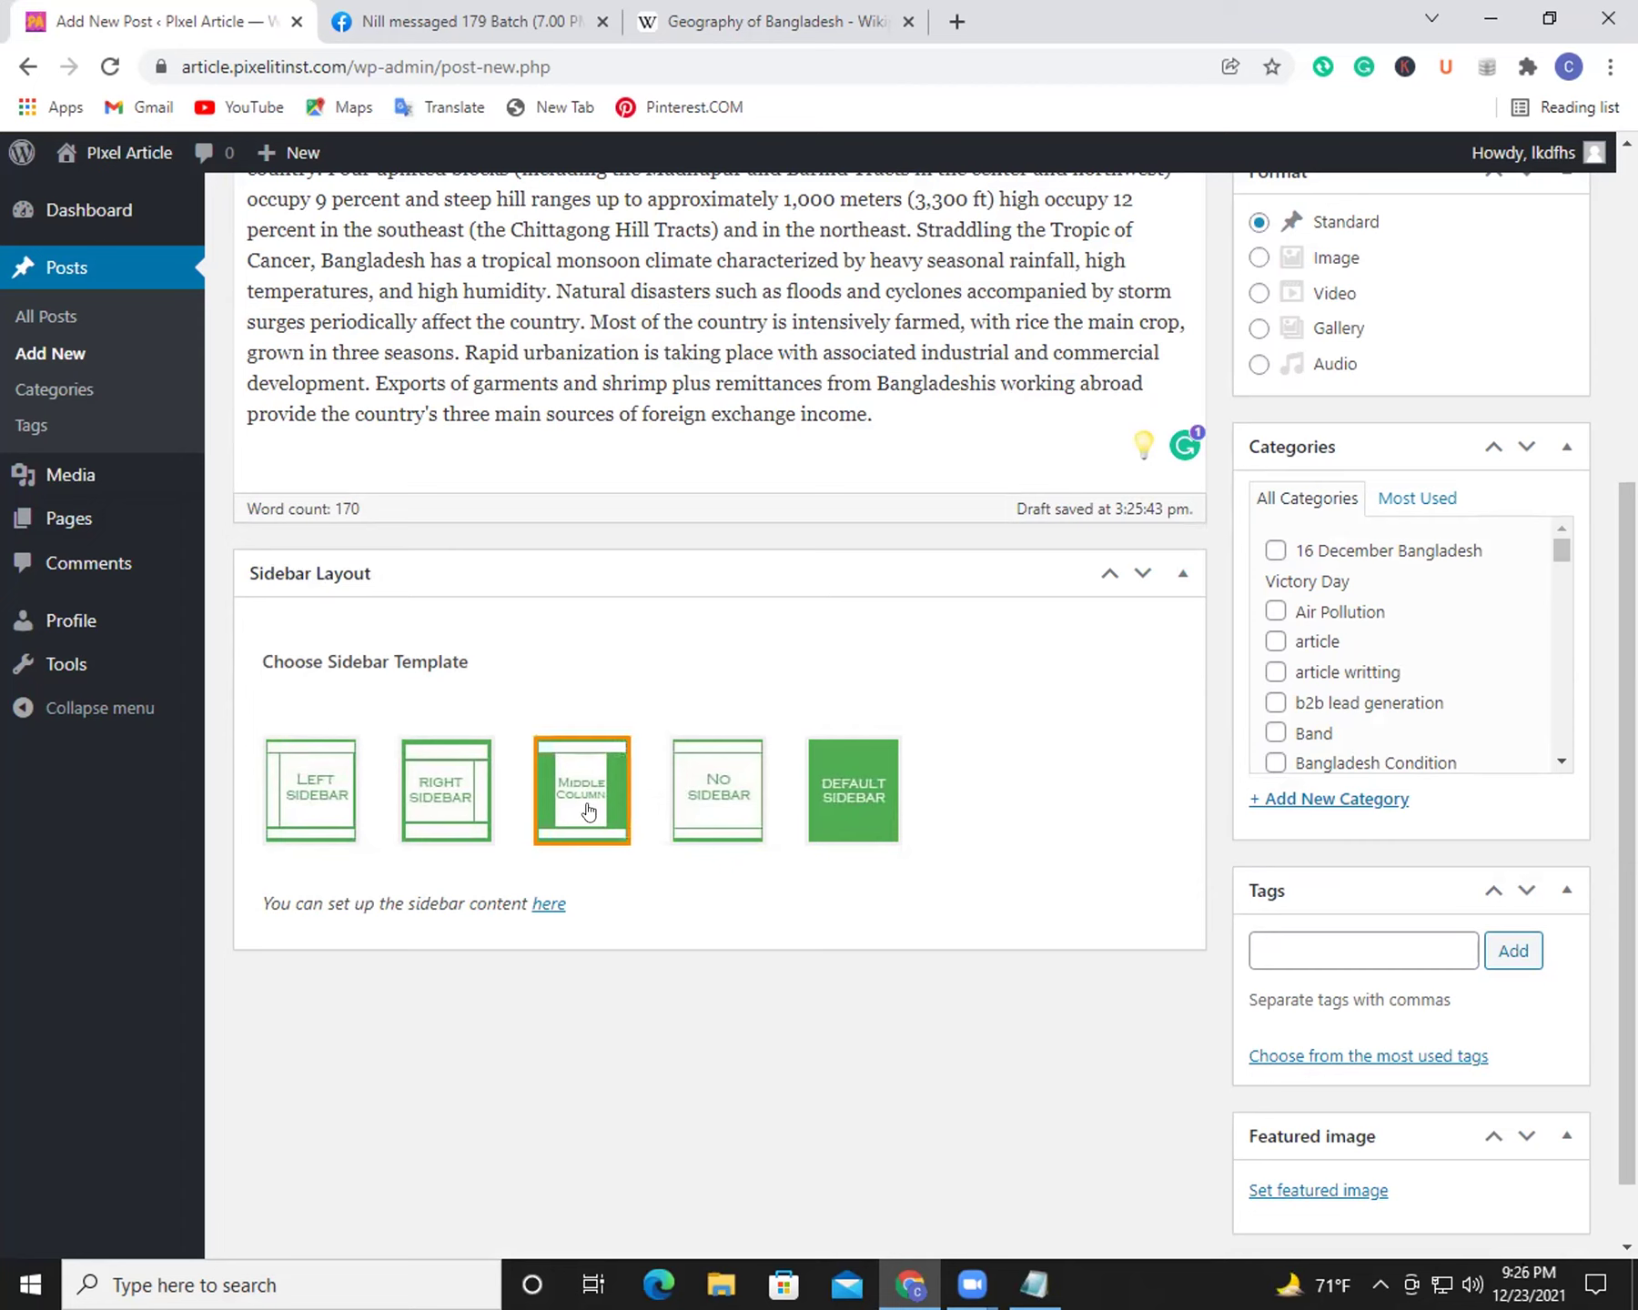
left_click(302, 780)
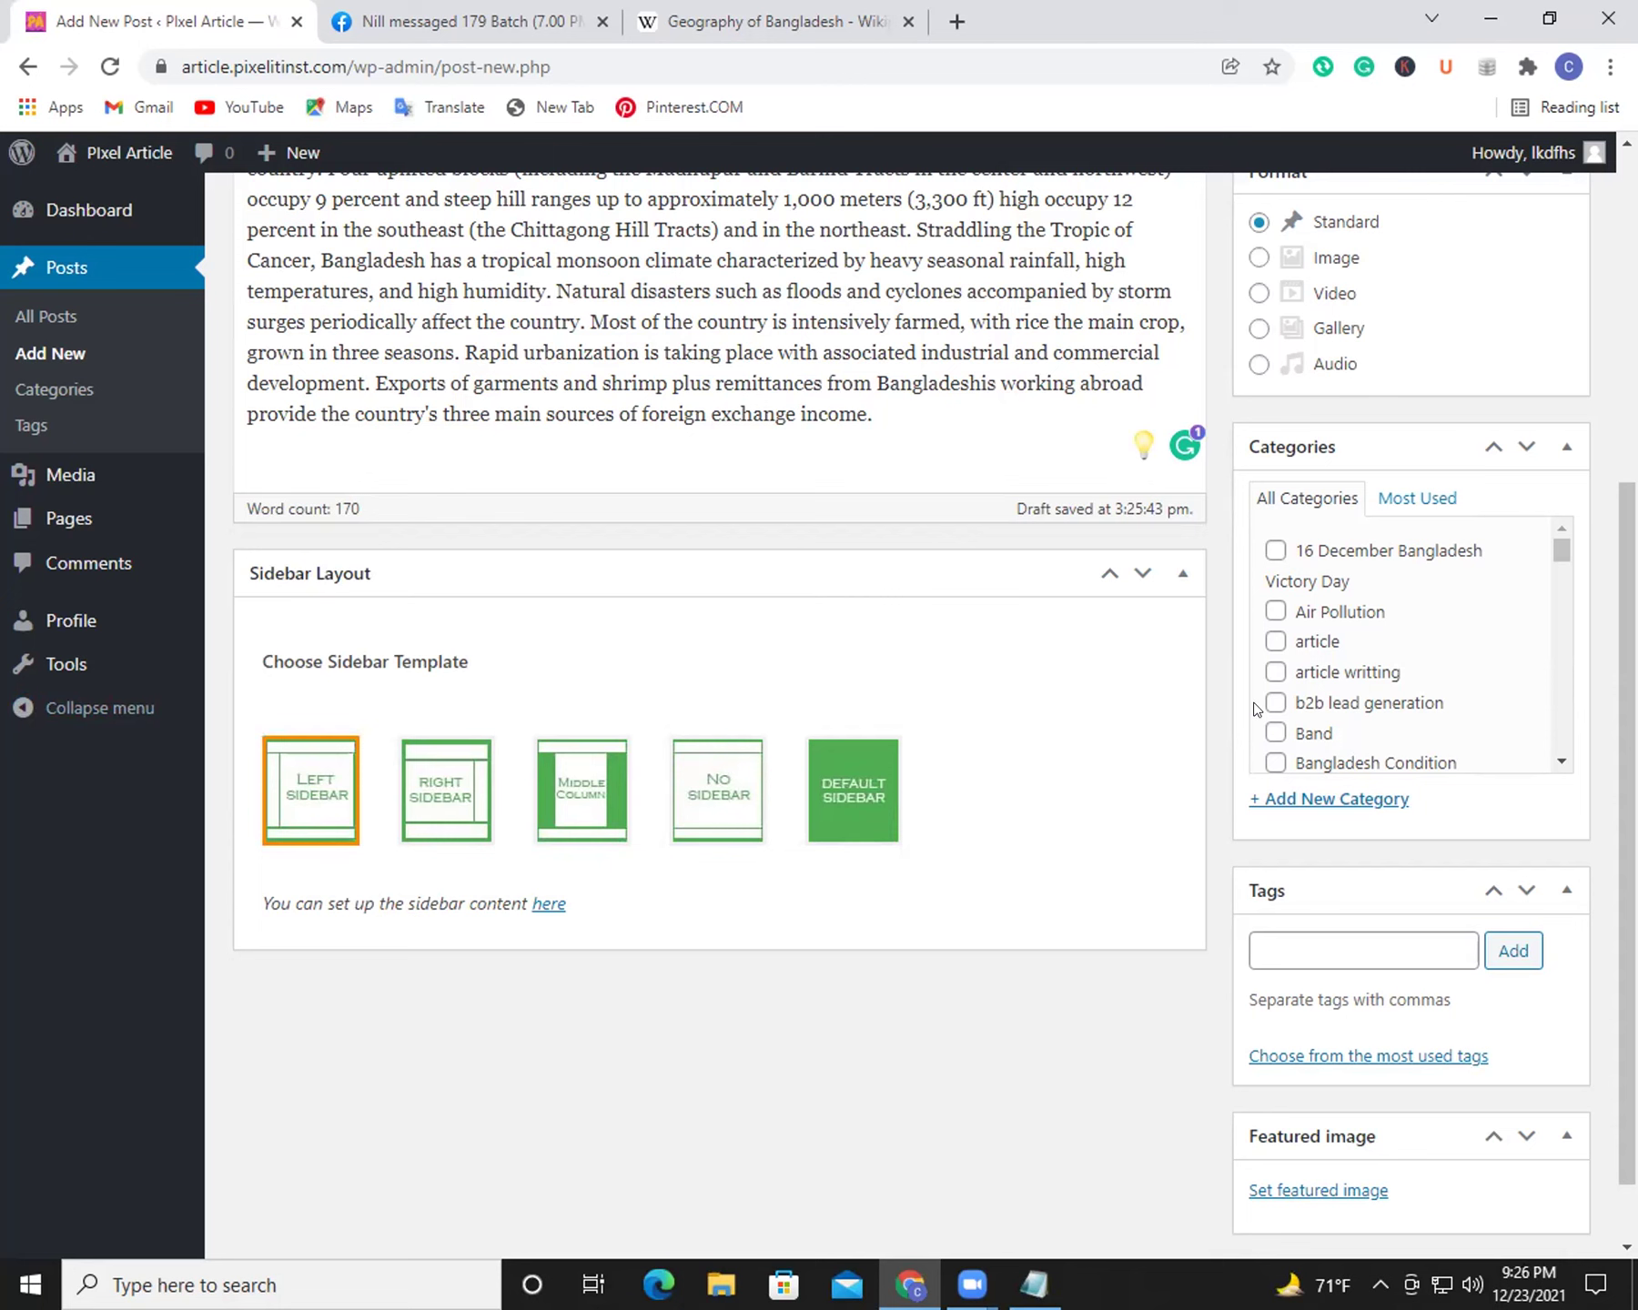
Step: Open the land cover map of Bangladesh at full view from the Wikipedia article "Geography of Bangladesh"
scroll(719, 637, "up", 6)
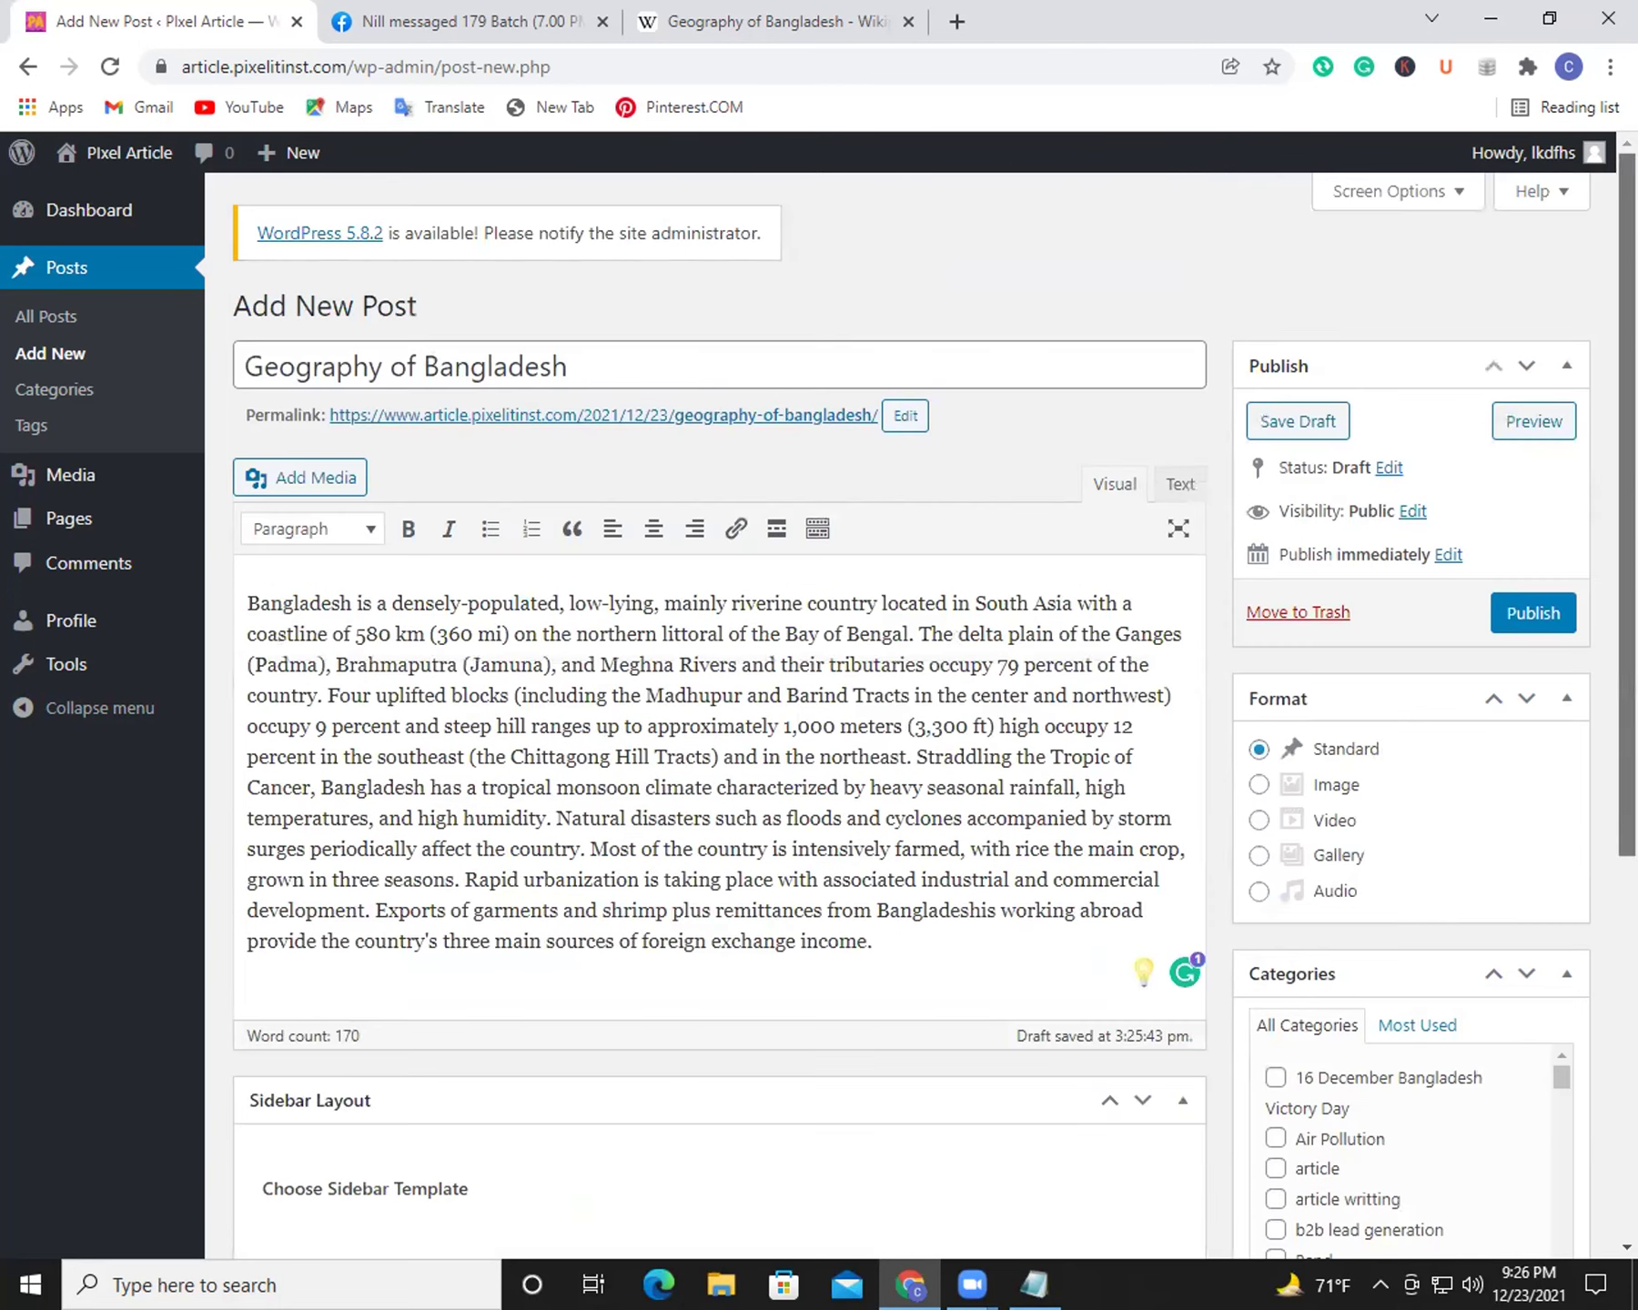
left_click(799, 7)
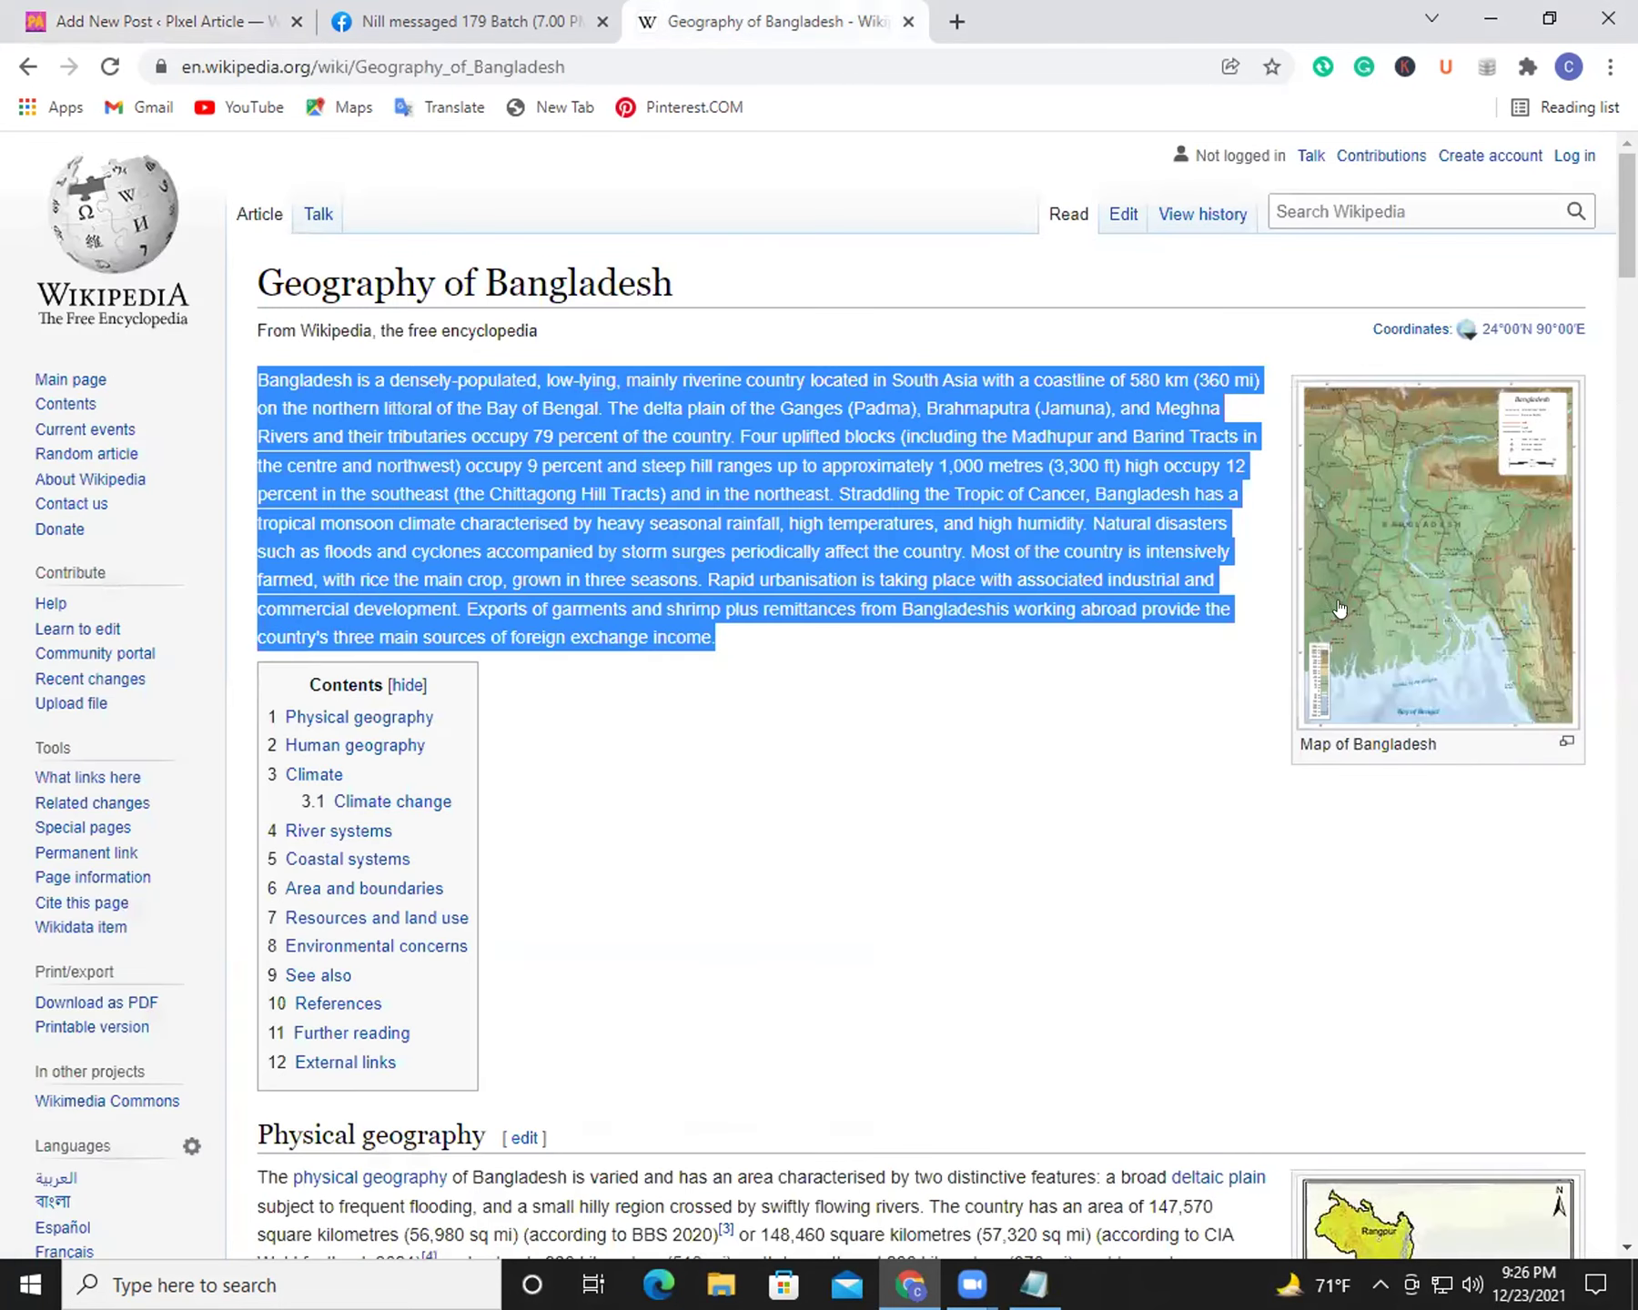
scroll(1459, 573, "down", 14)
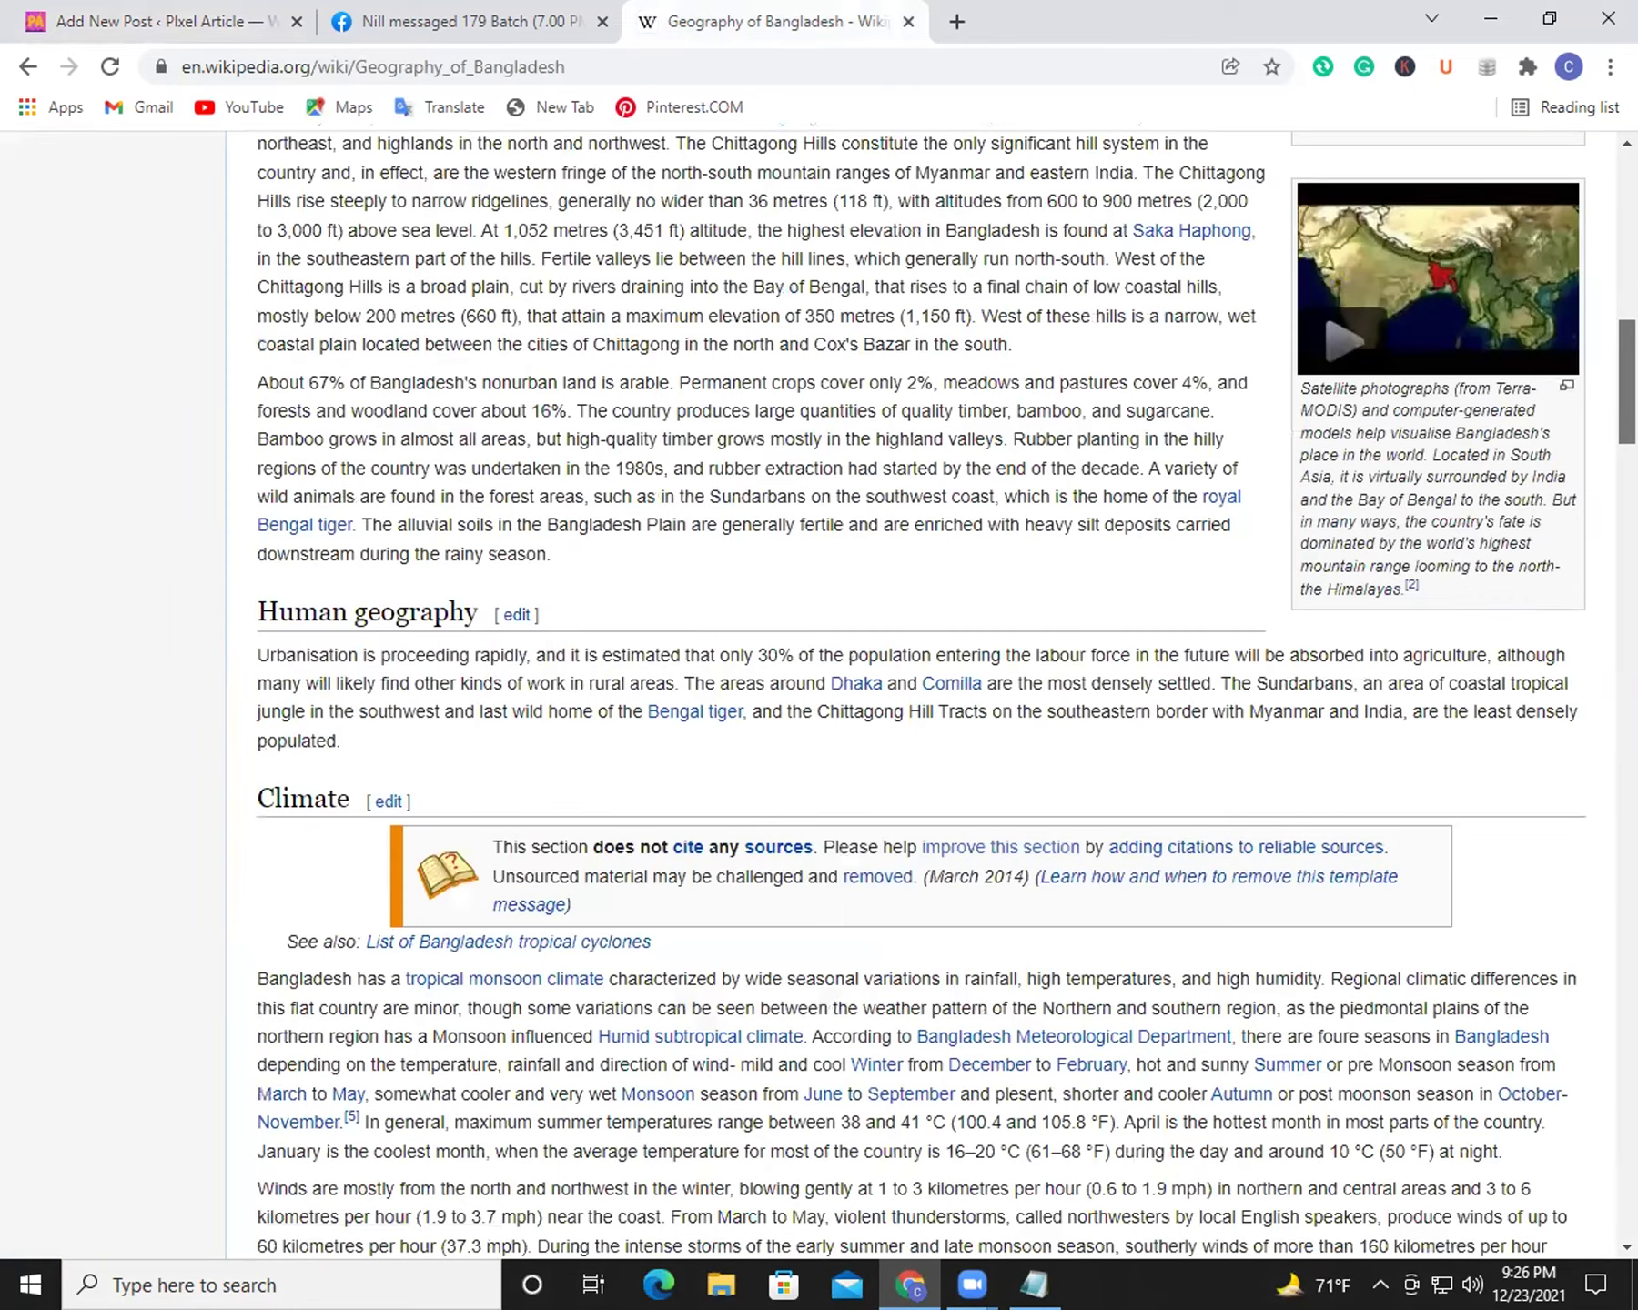
scroll(1459, 573, "up", 7)
left_click(1458, 571)
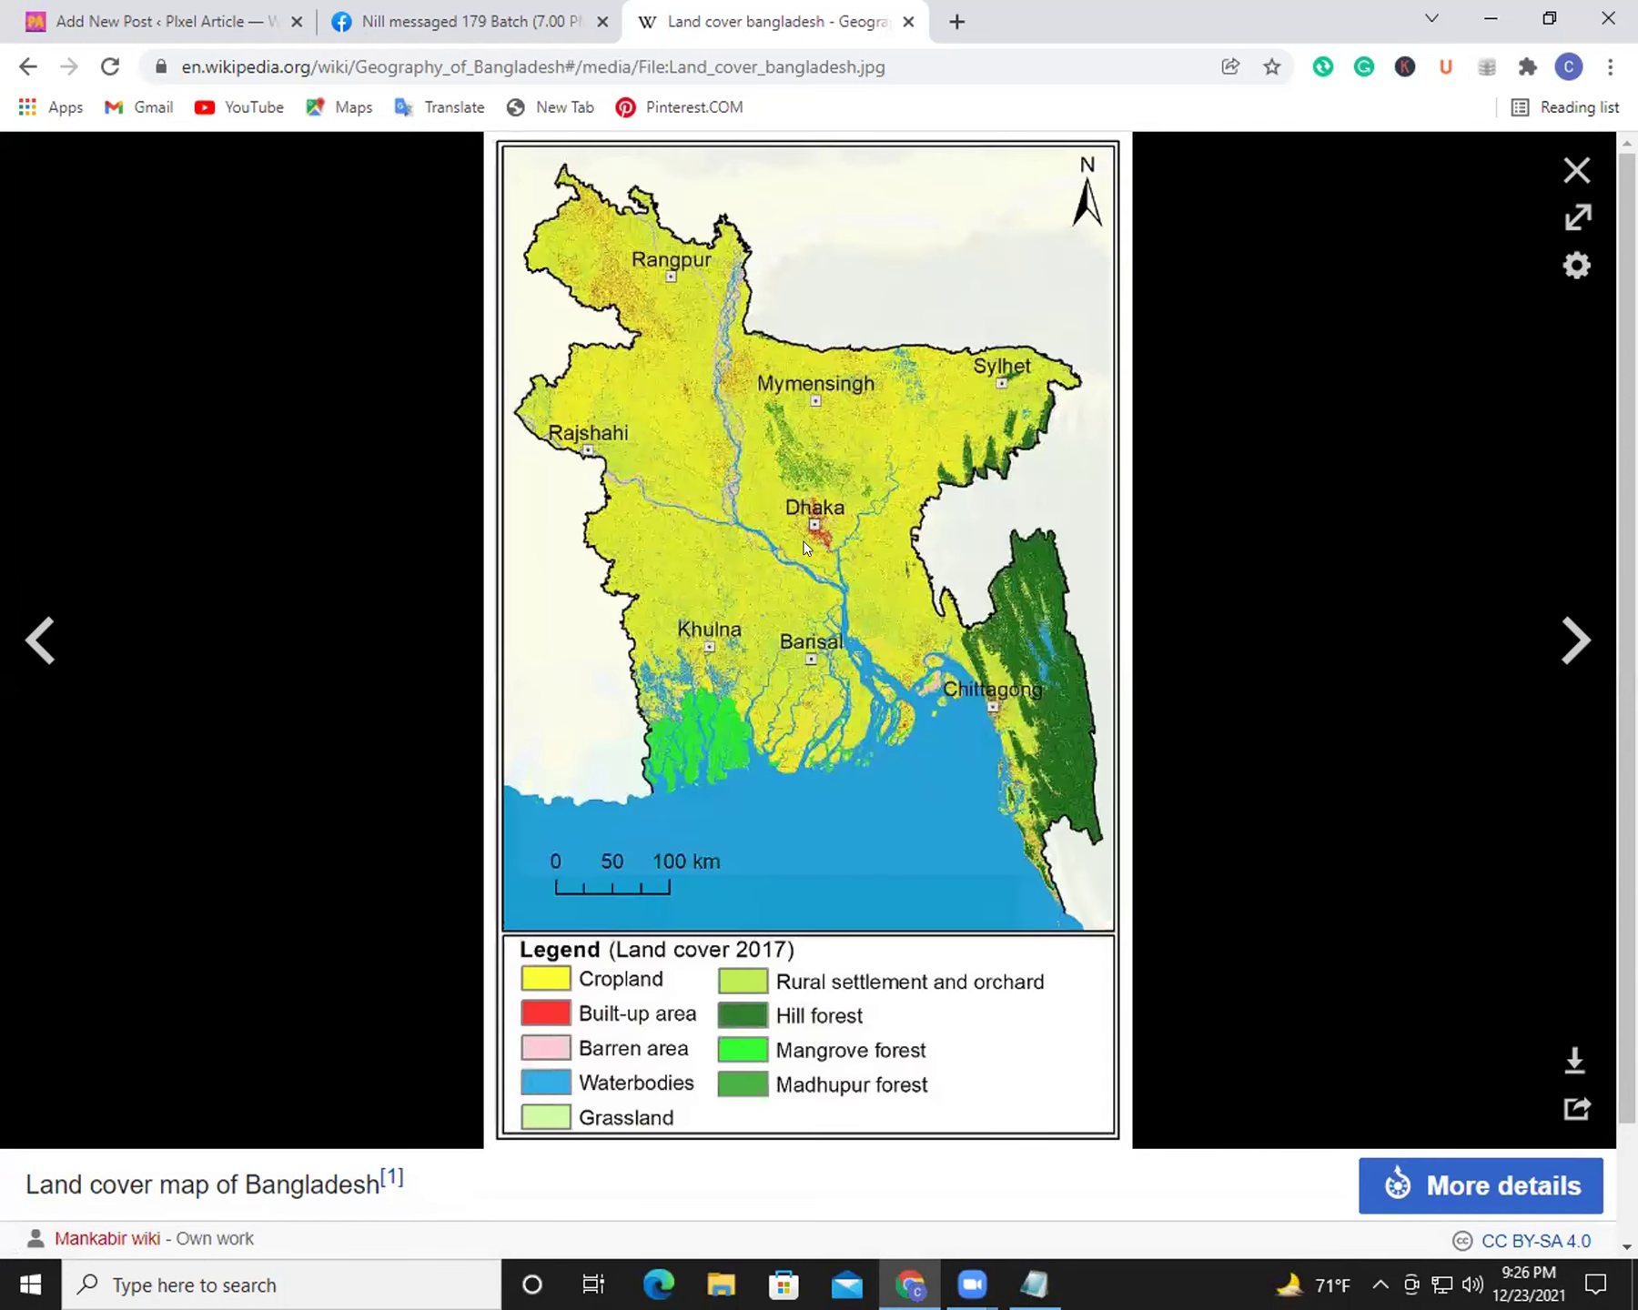
right_click(805, 546)
left_click(865, 595)
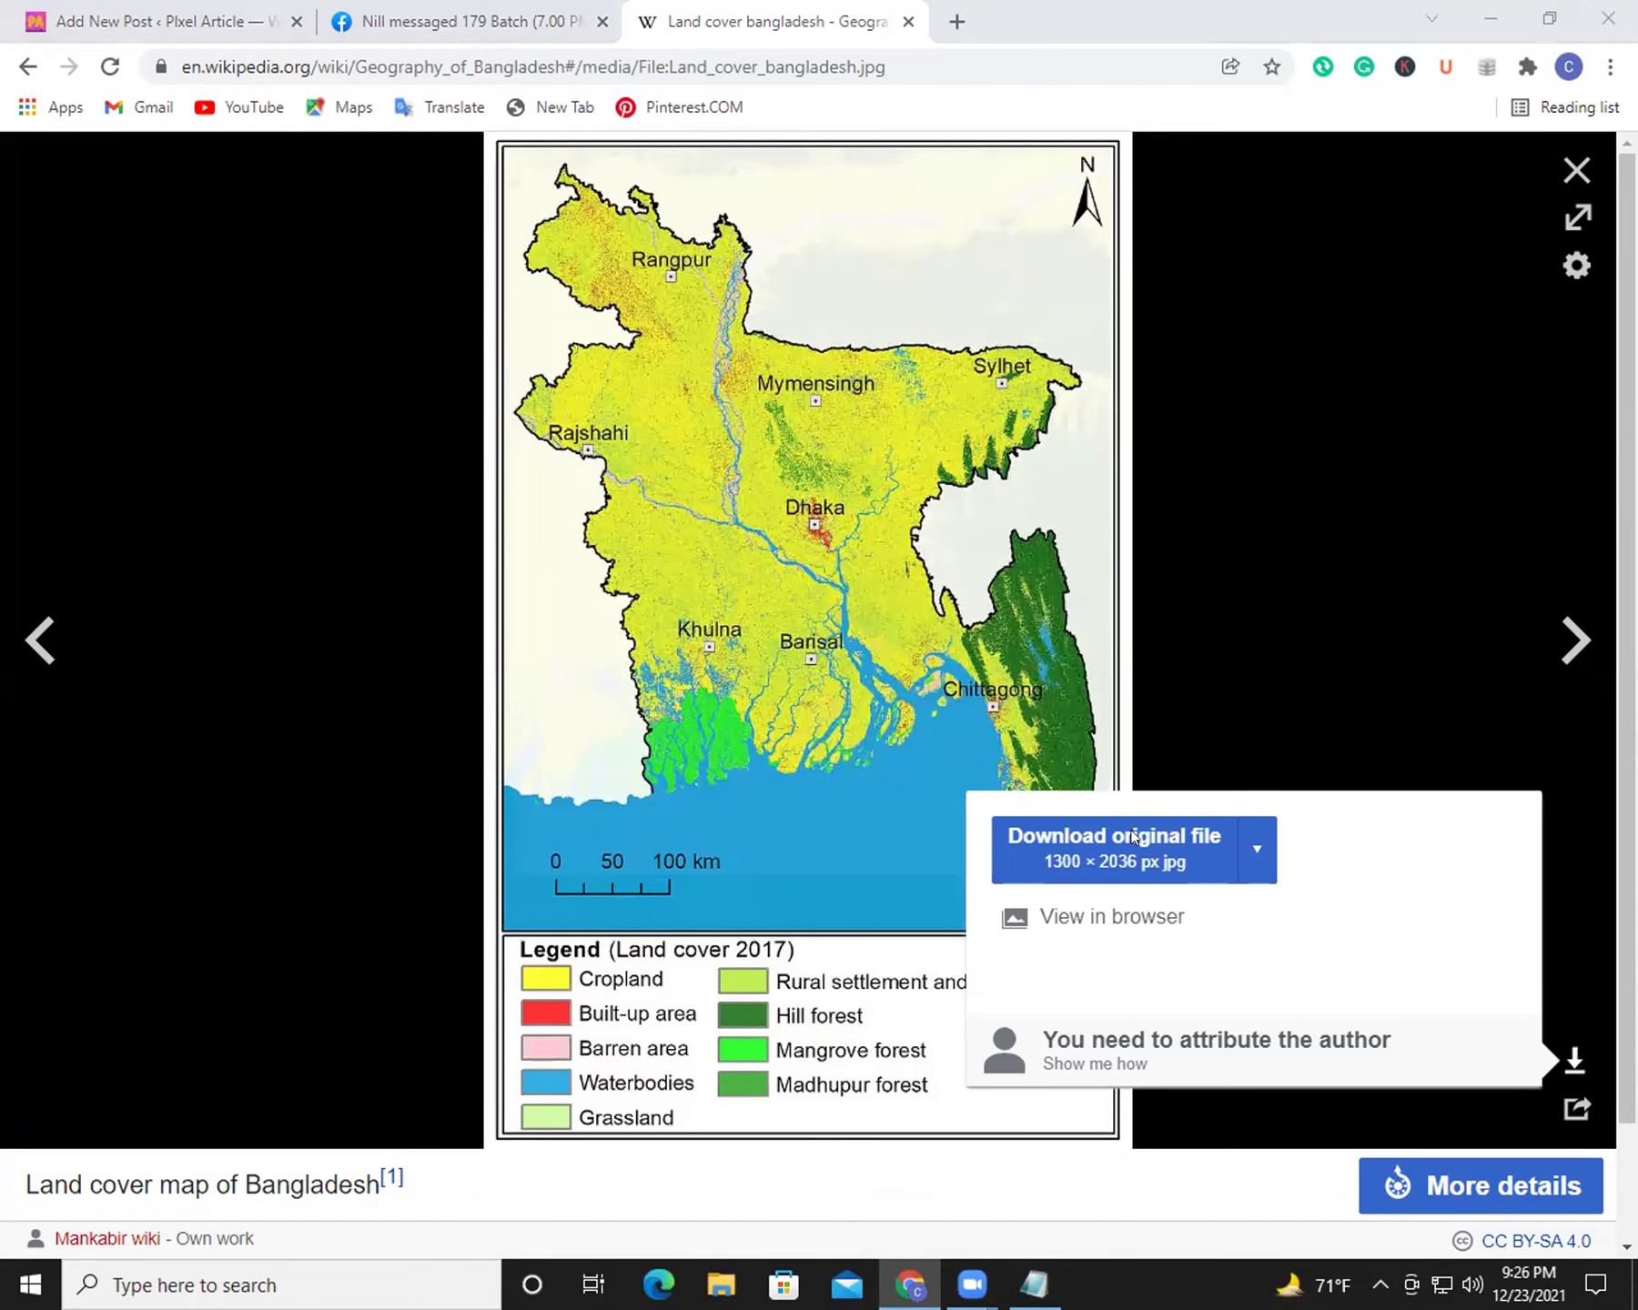
left_click(726, 613)
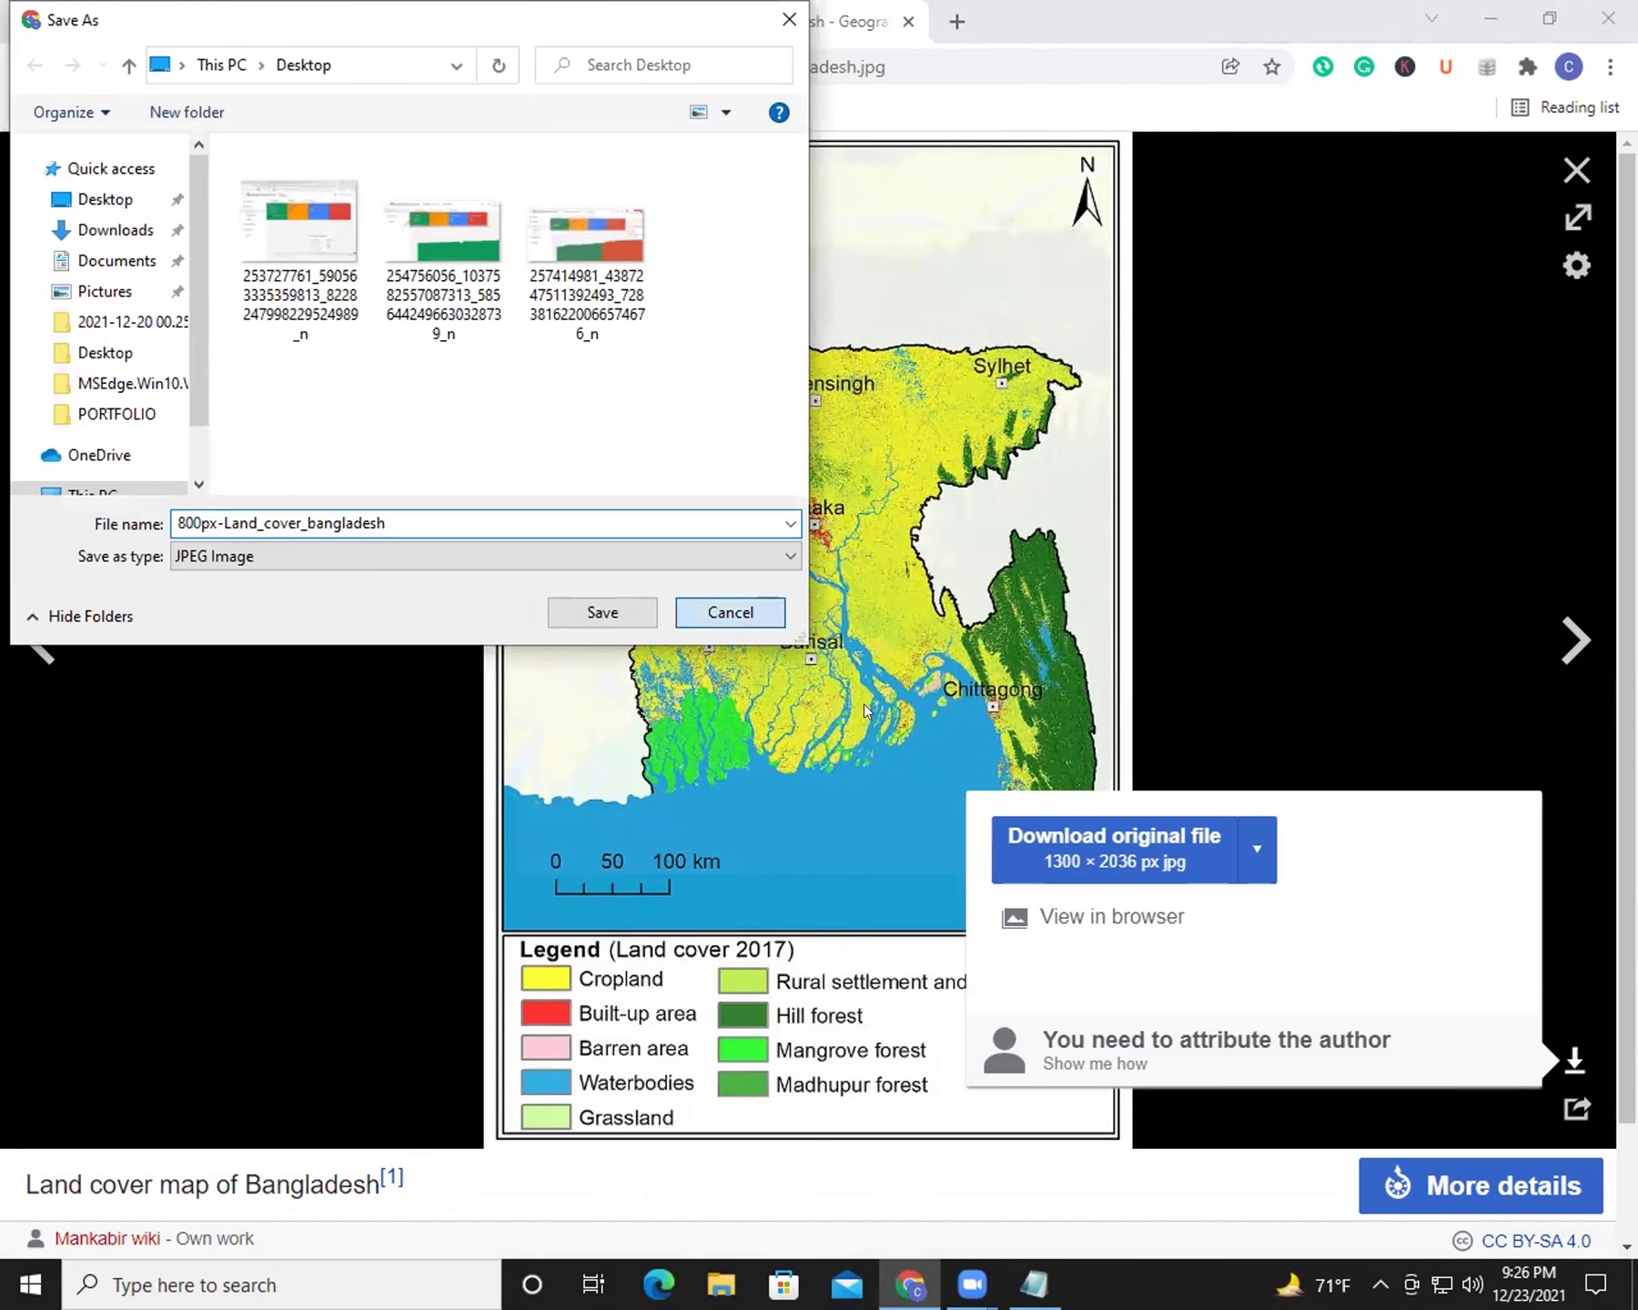
Step: Download the original 1300 × 2036 px file of the land cover map and return to the WordPress post editor
left_click(1094, 857)
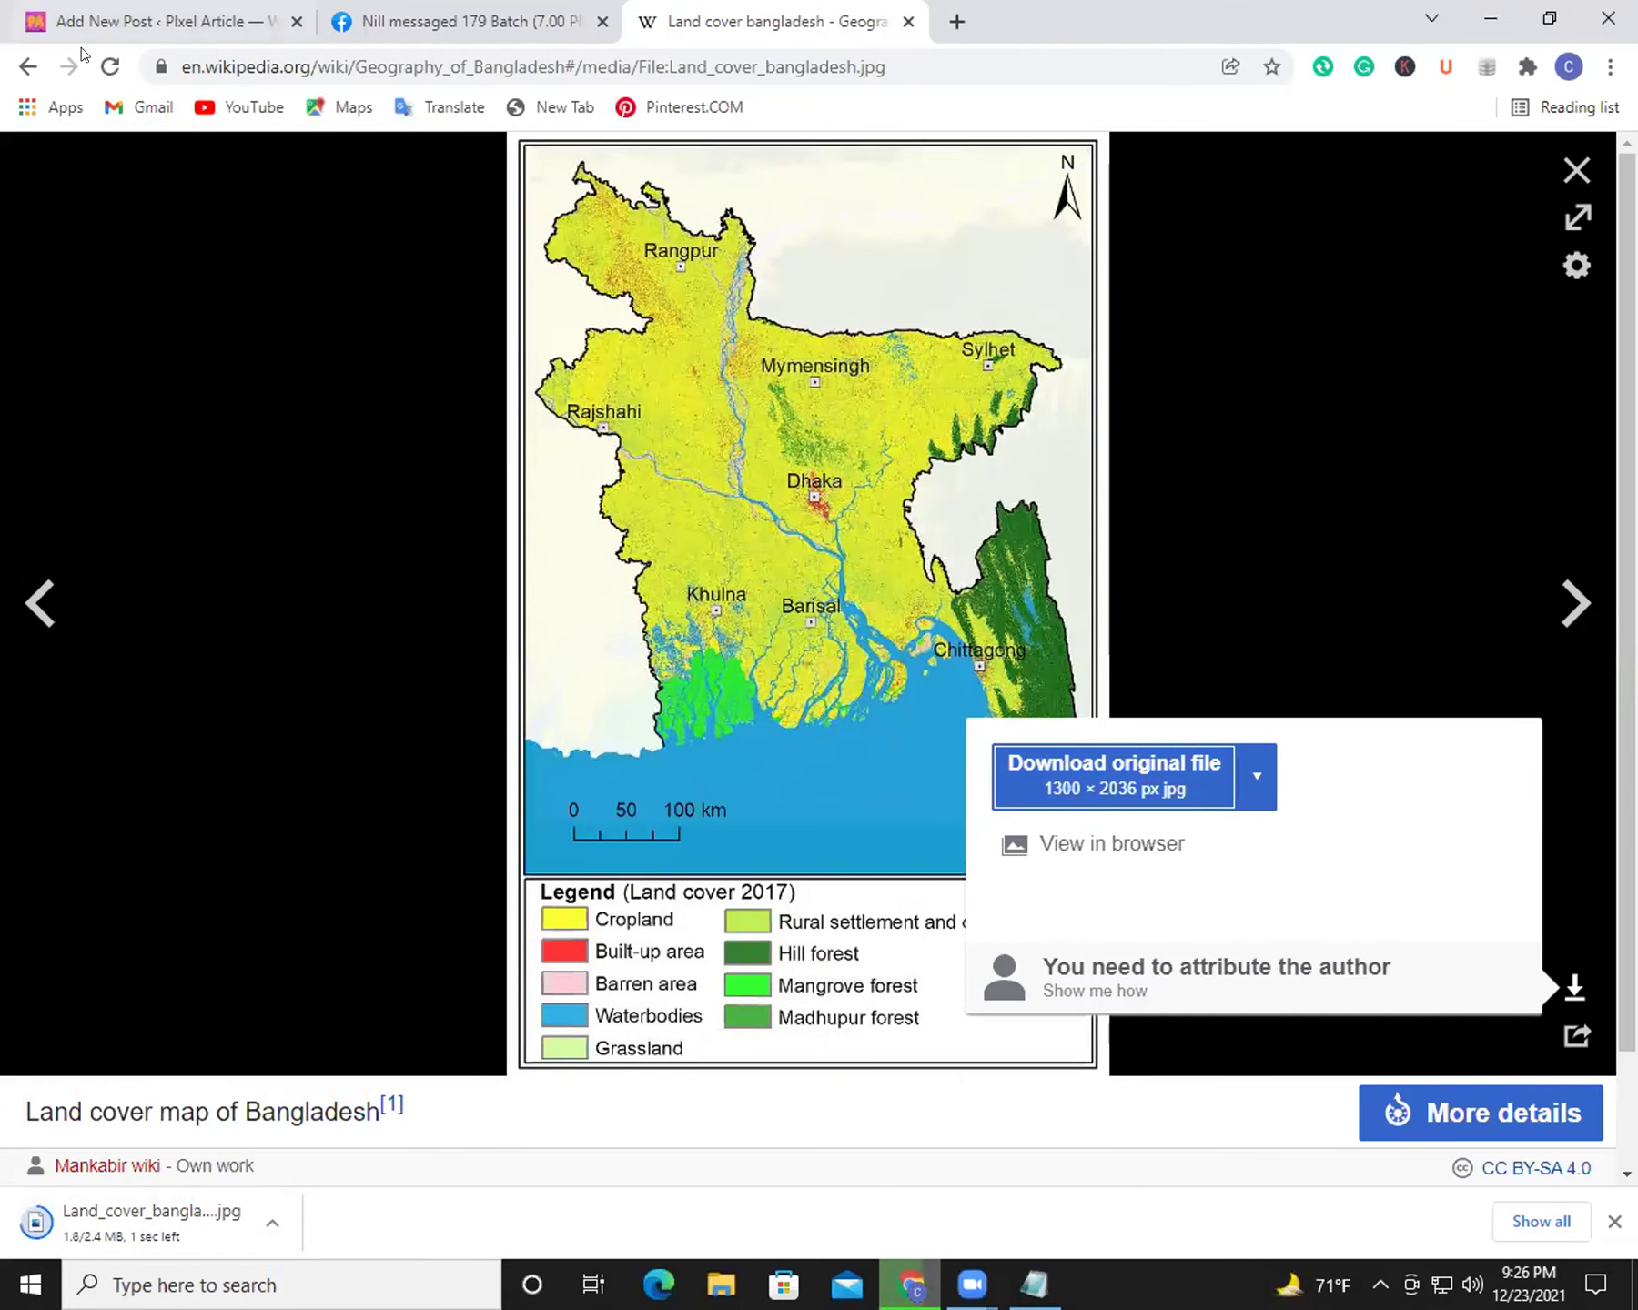
left_click(31, 63)
left_click(91, 18)
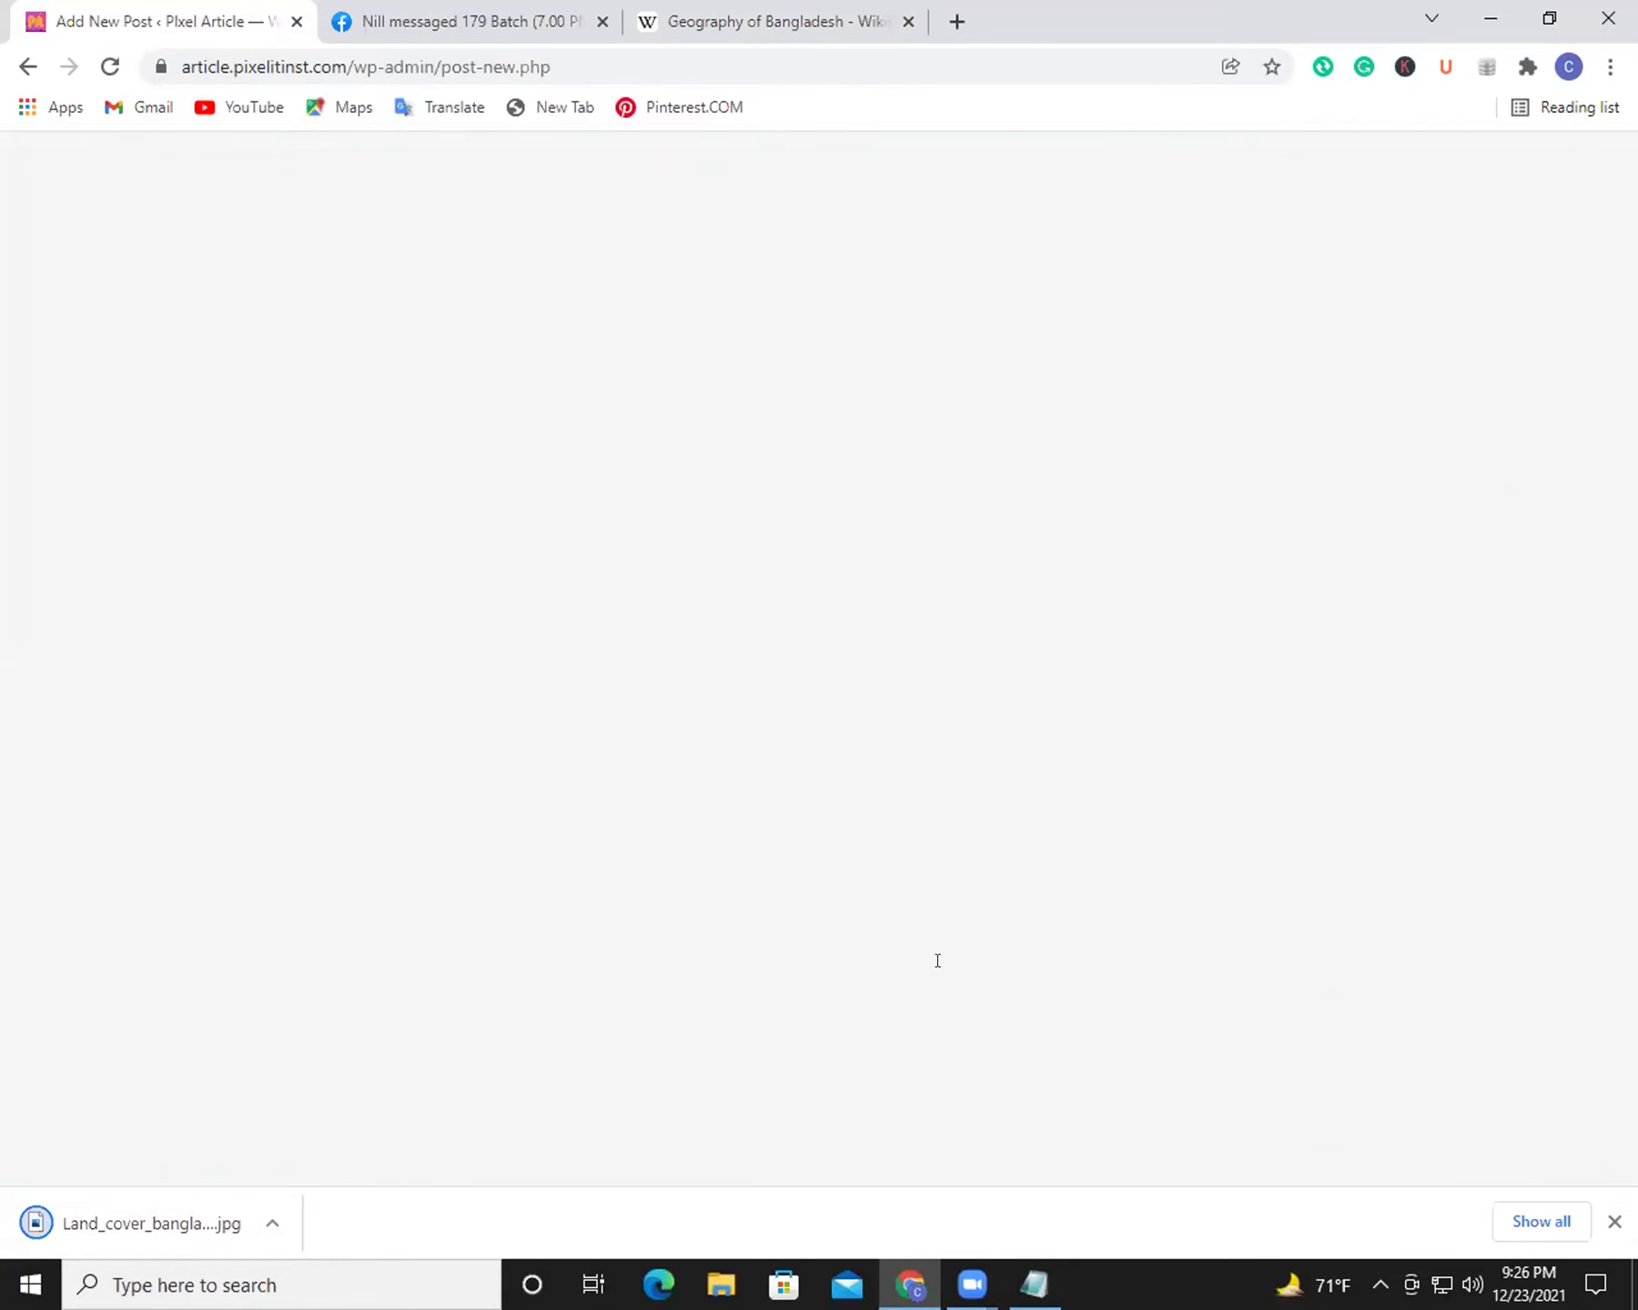
scroll(1289, 567, "down", 2)
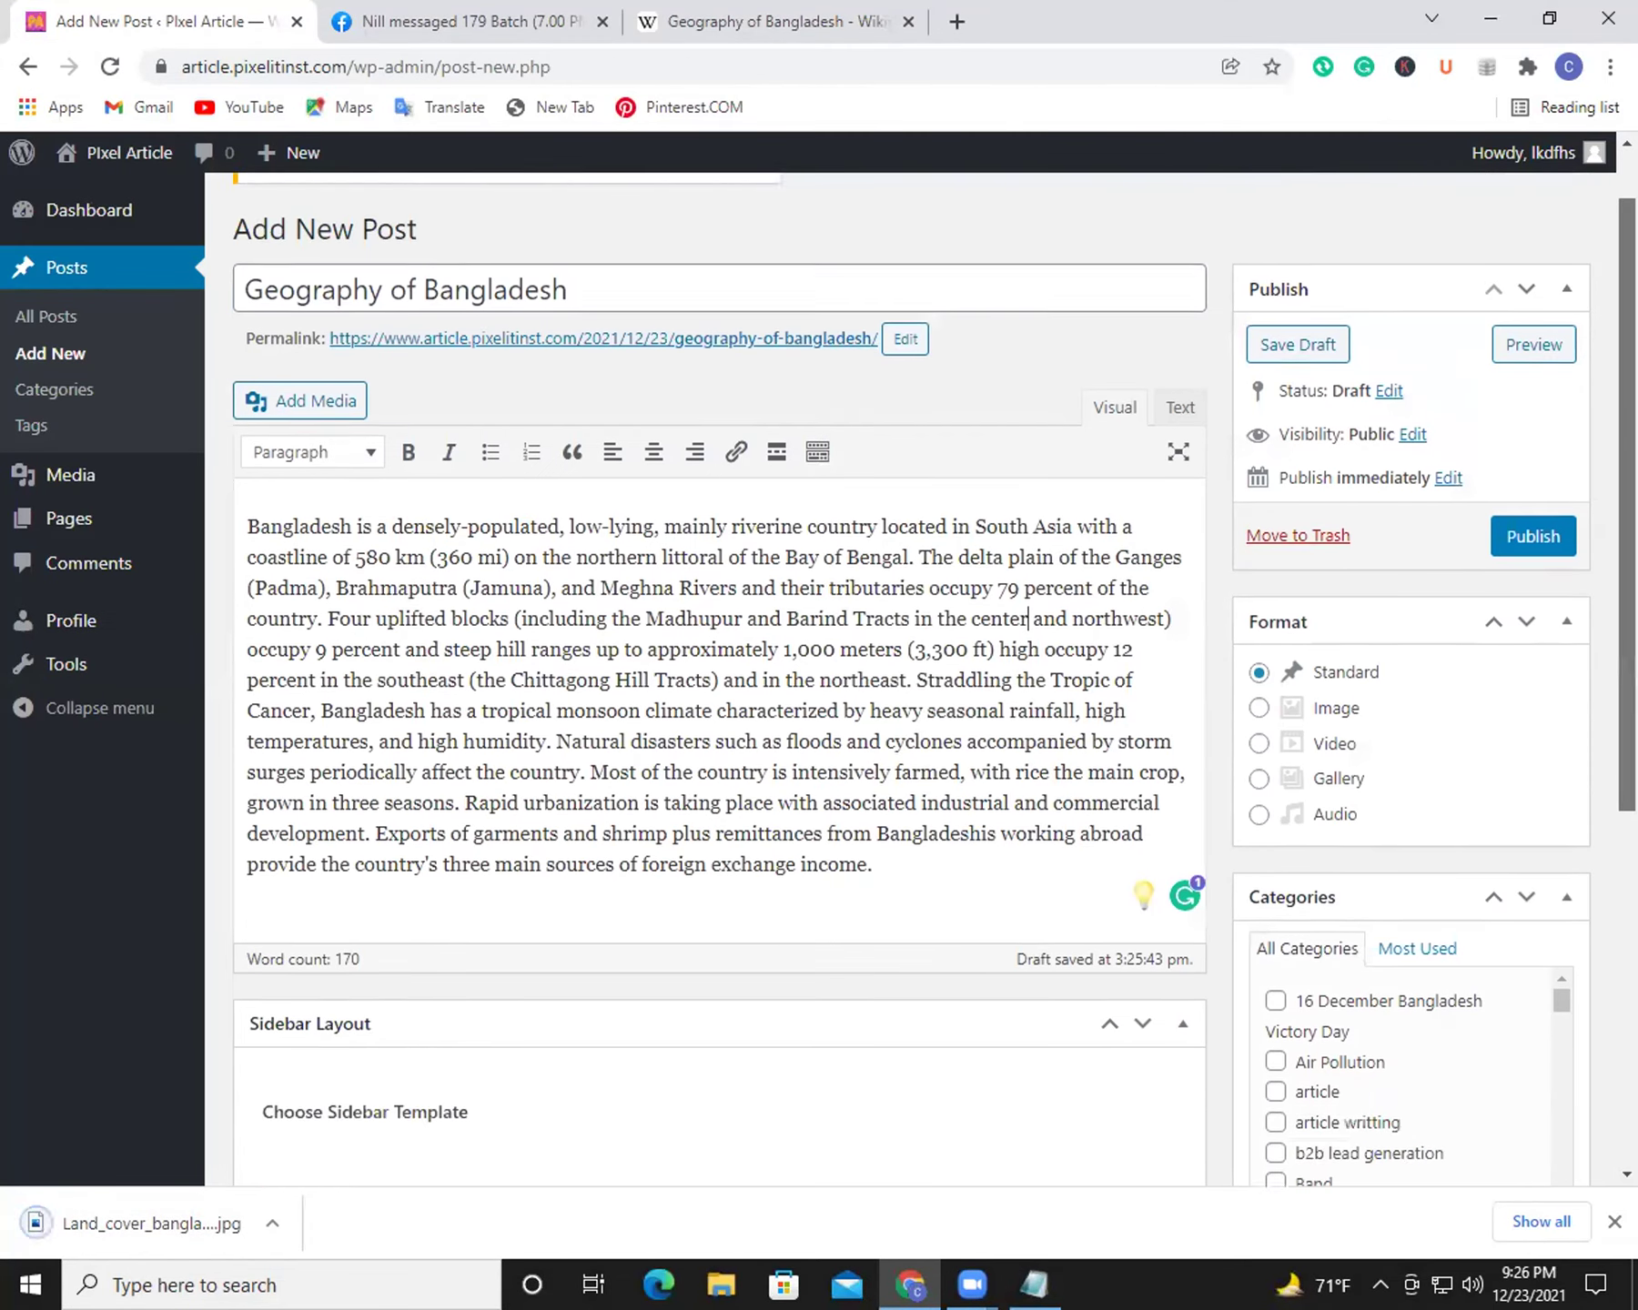
scroll(1288, 567, "down", 2)
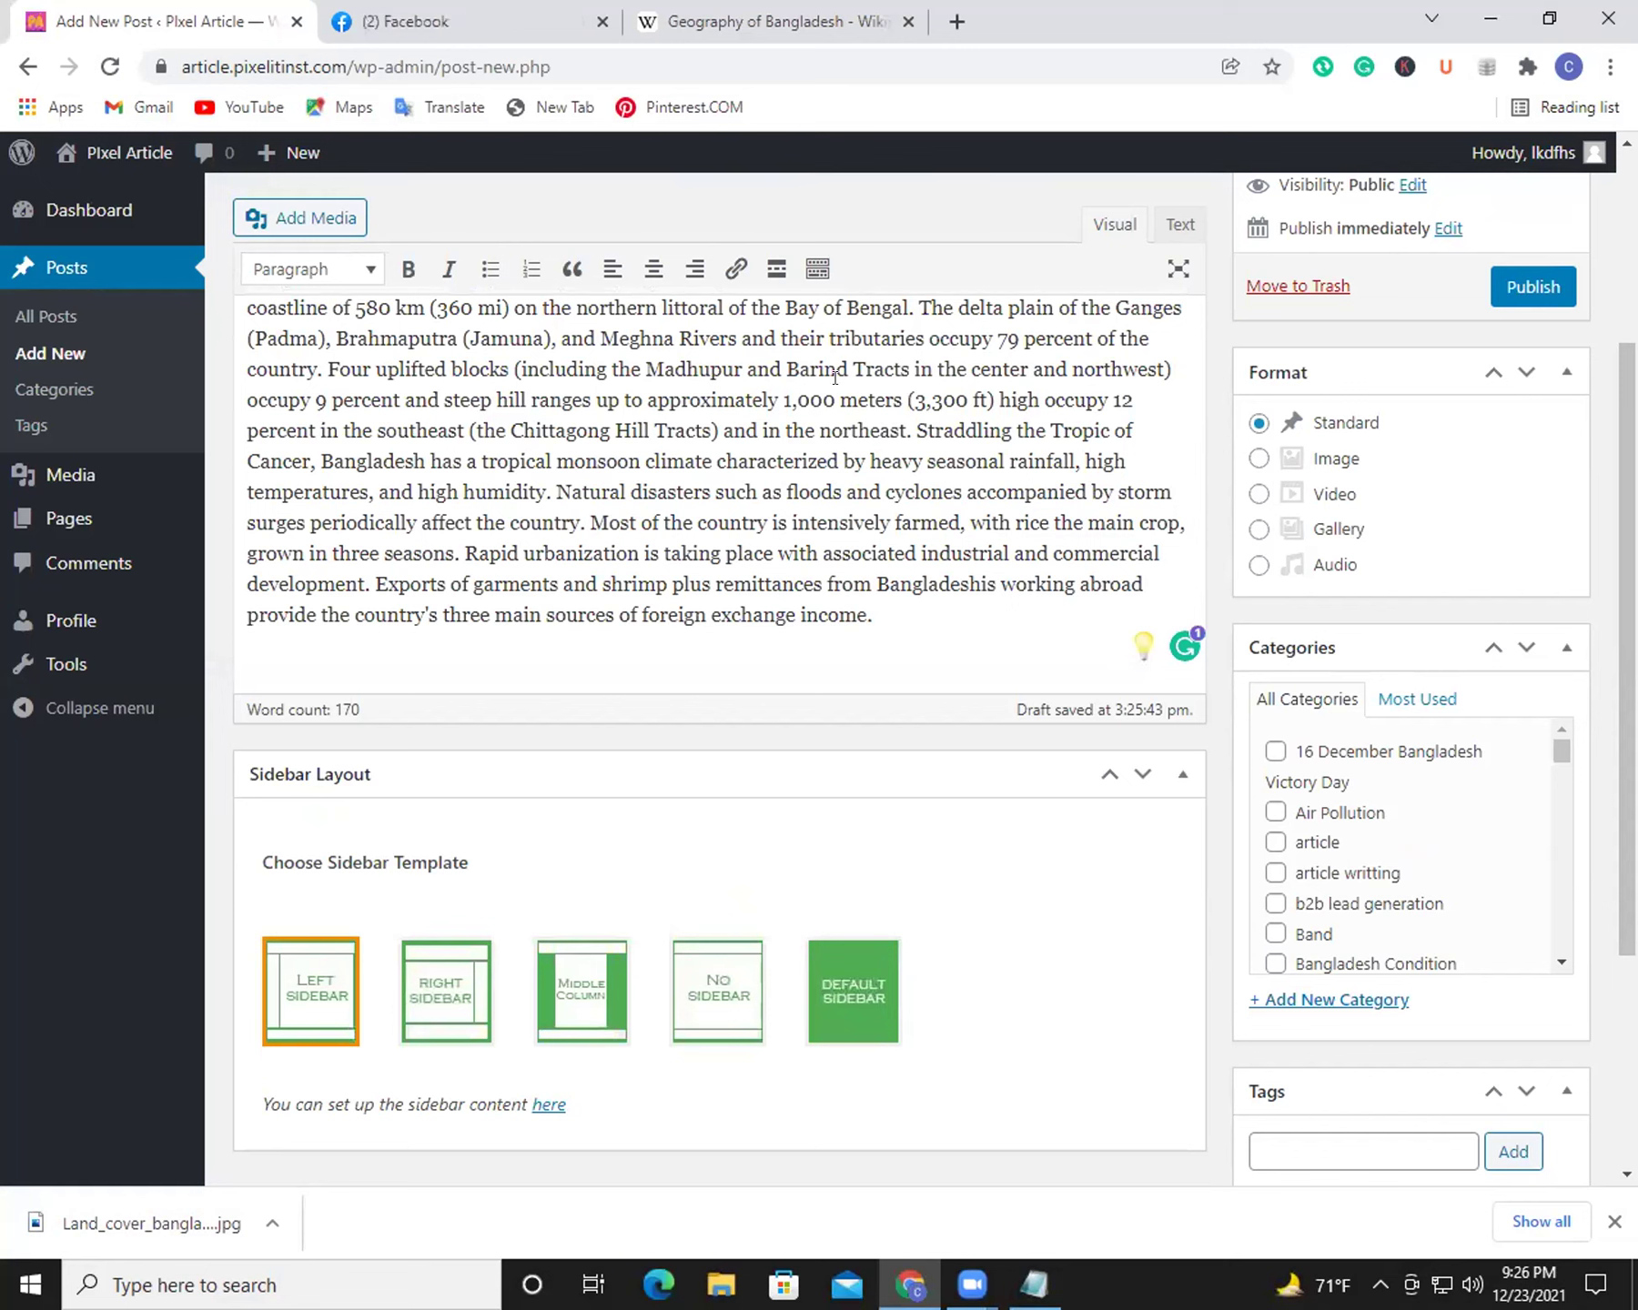
left_click_drag(897, 607, 766, 448)
left_click(767, 461)
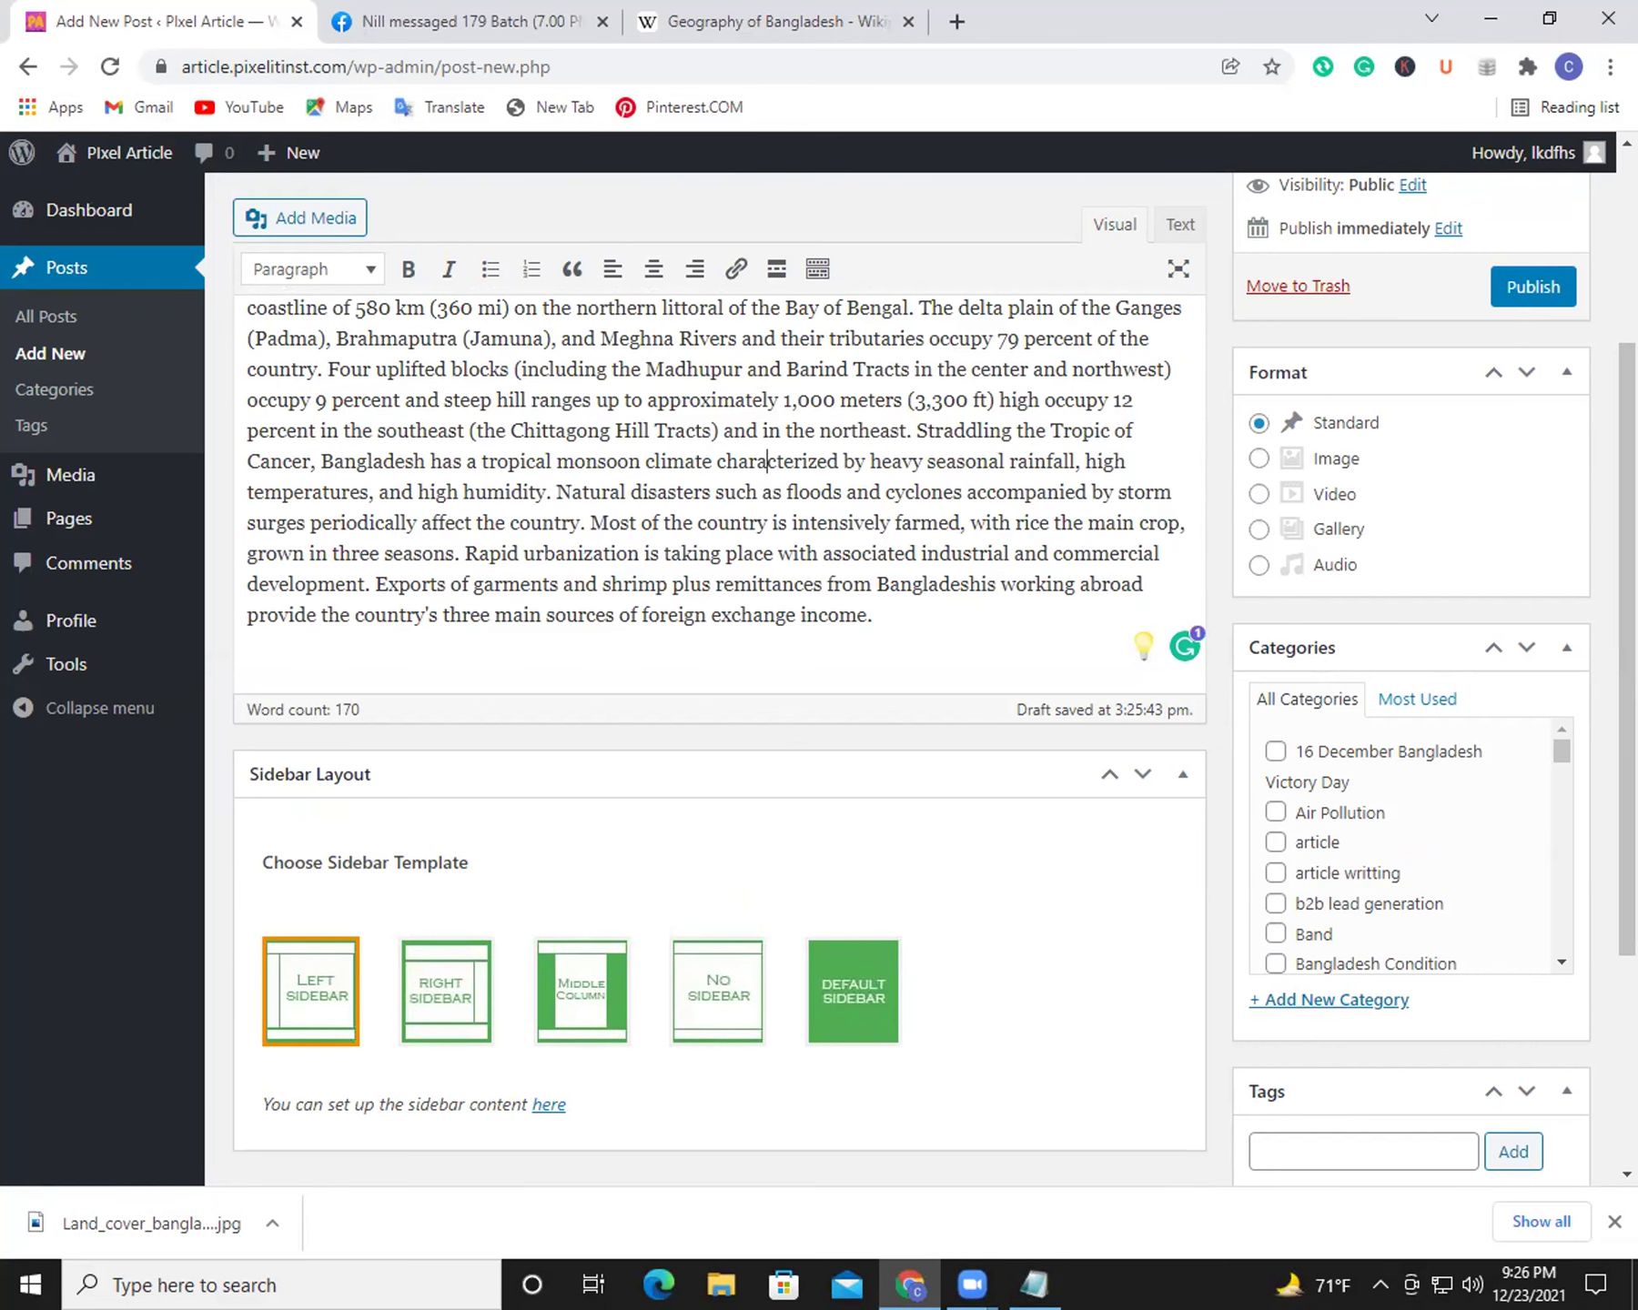
left_click_drag(1626, 637, 1627, 471)
scroll(979, 502, "down", 1)
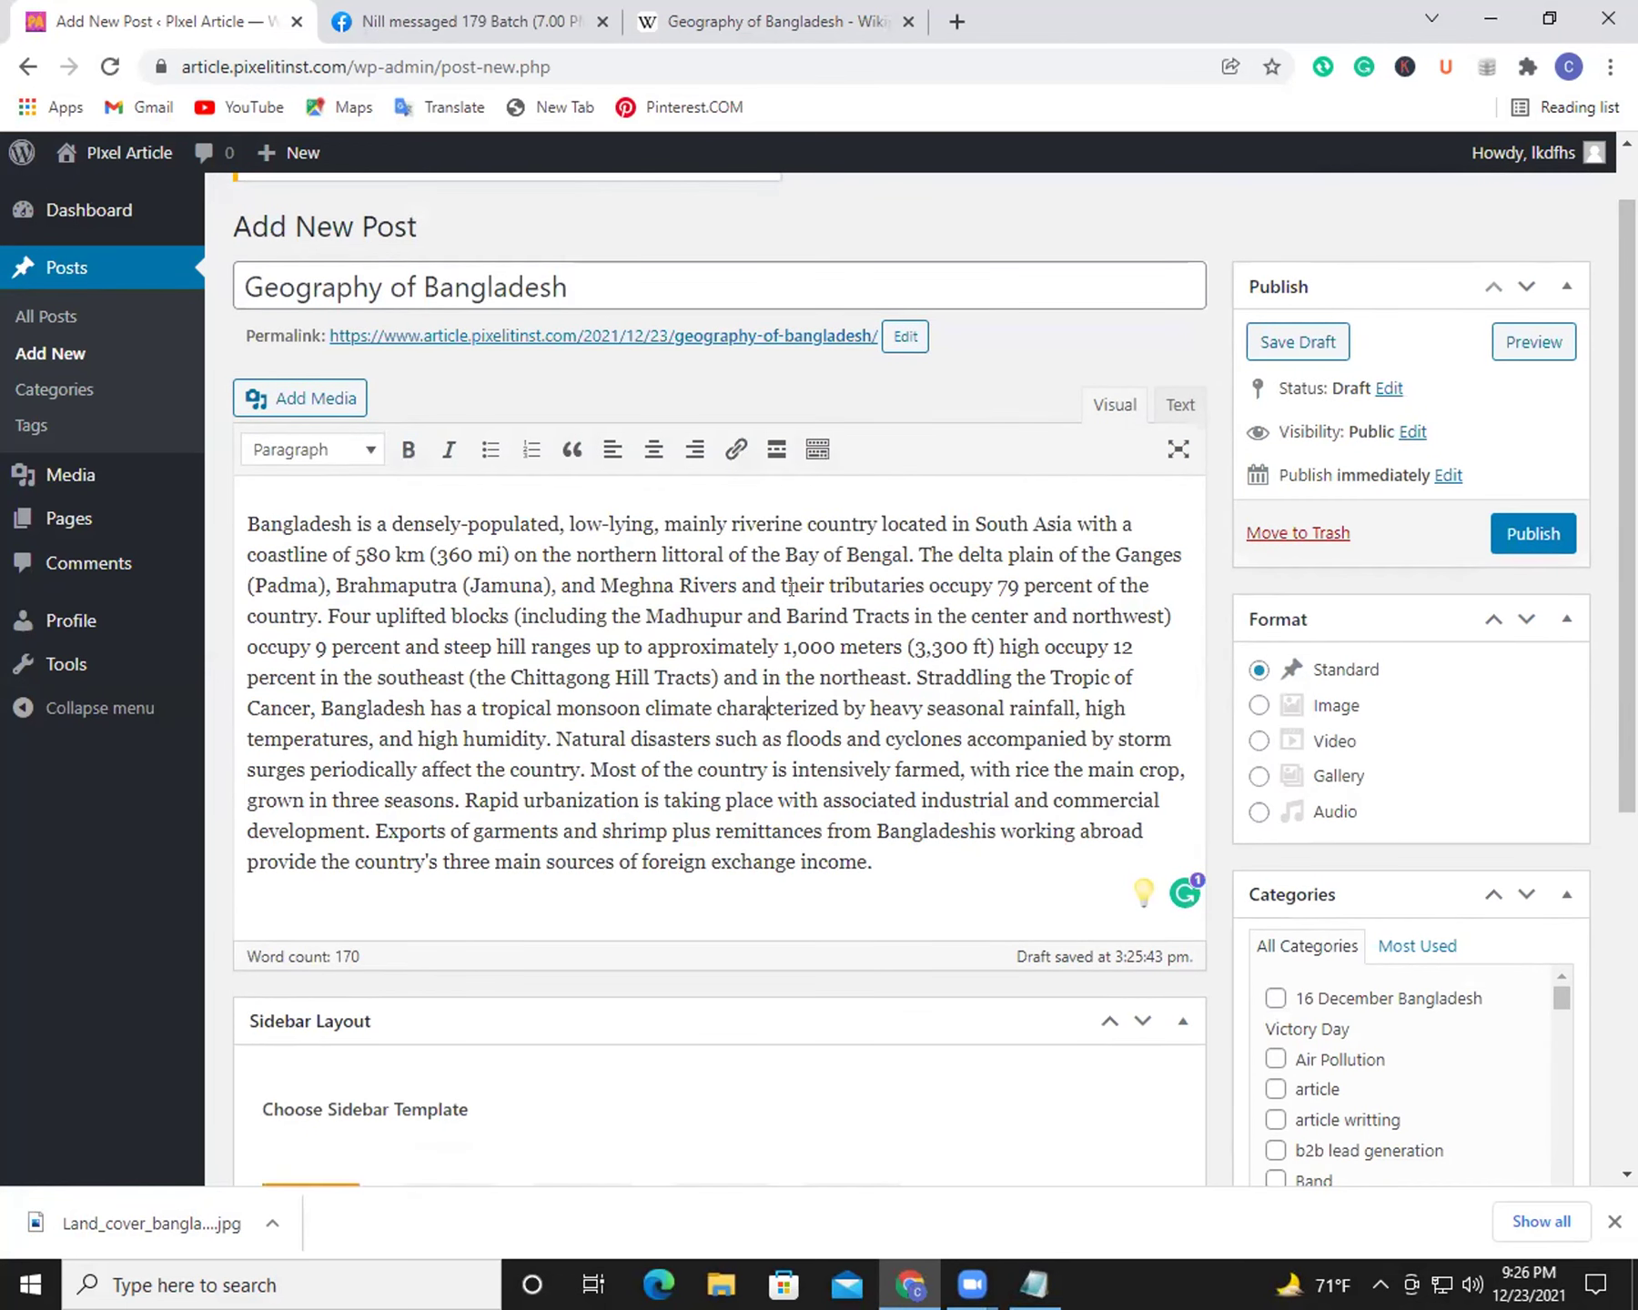
left_click_drag(872, 862, 788, 831)
left_click(1048, 741)
left_click_drag(1086, 739, 716, 647)
left_click_drag(874, 634, 914, 674)
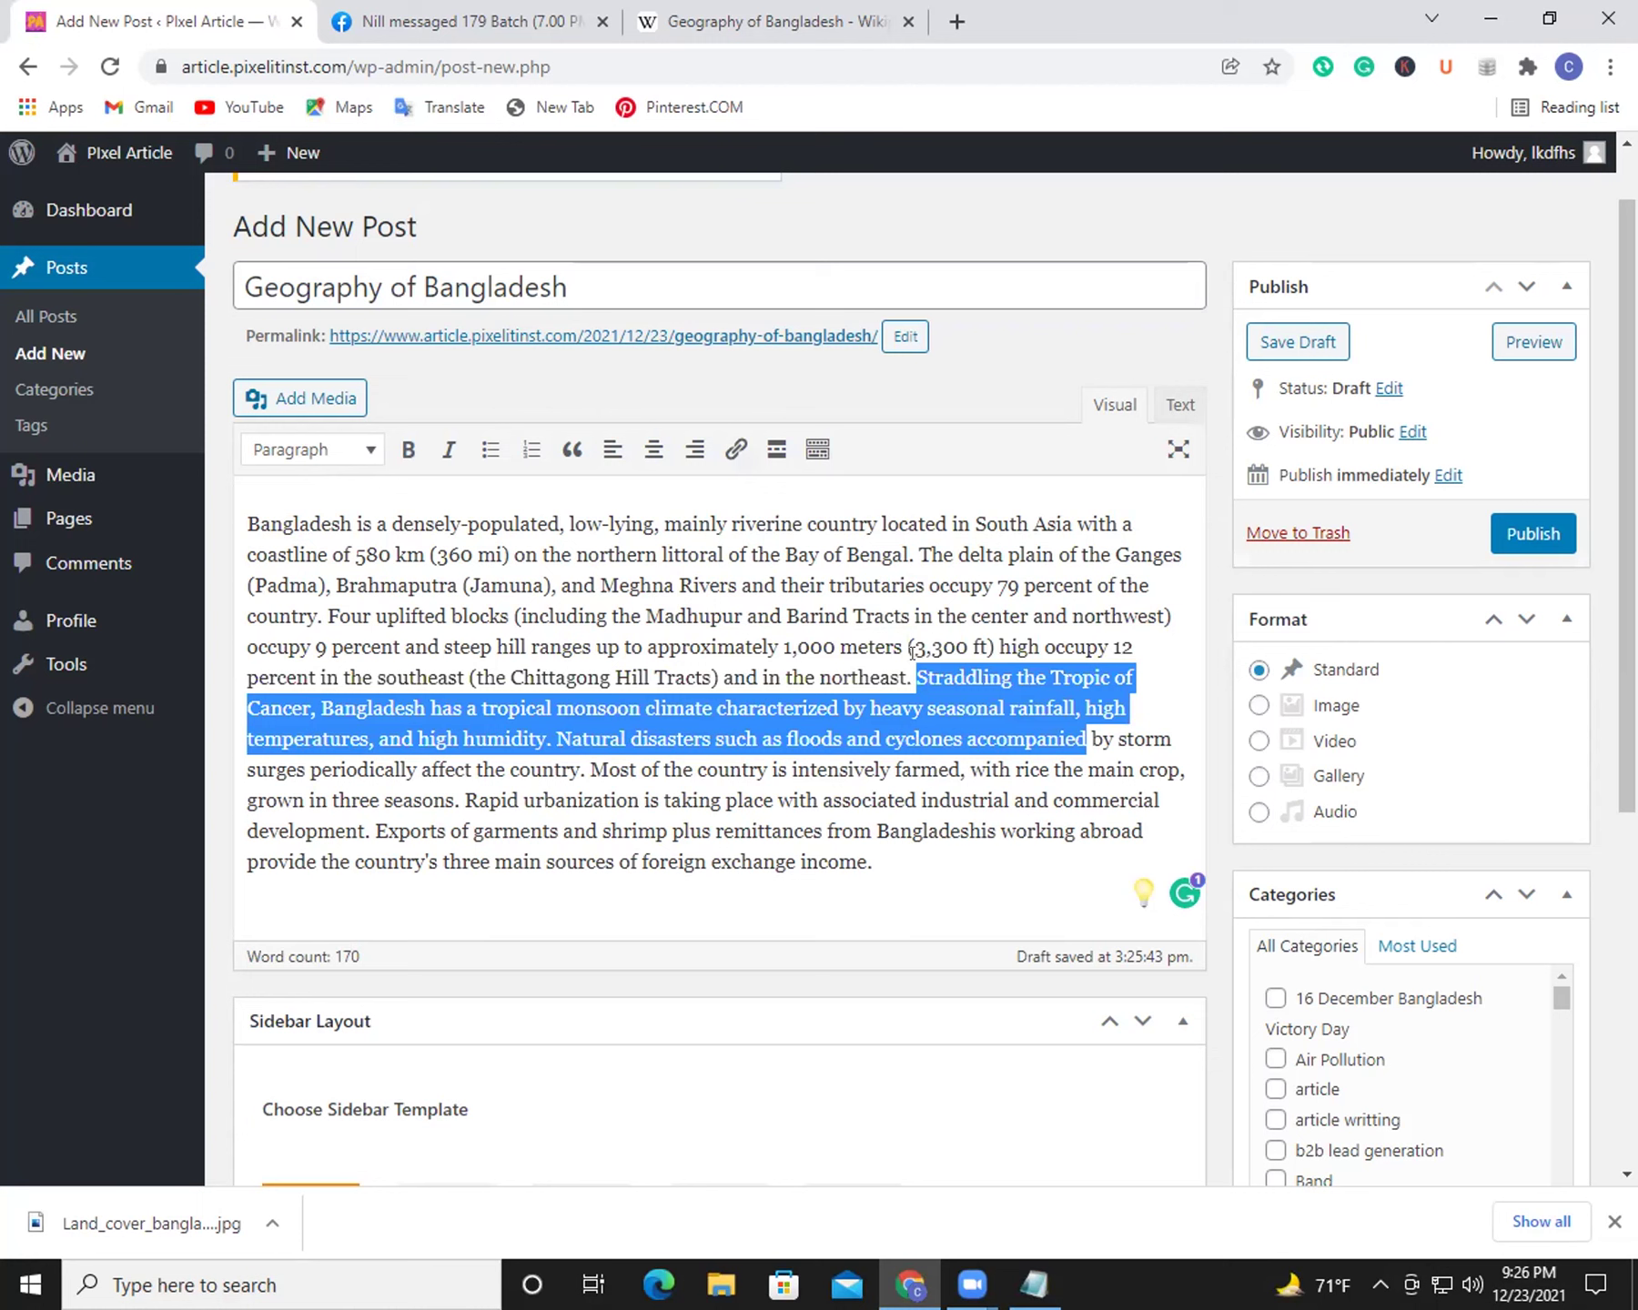
left_click(909, 662)
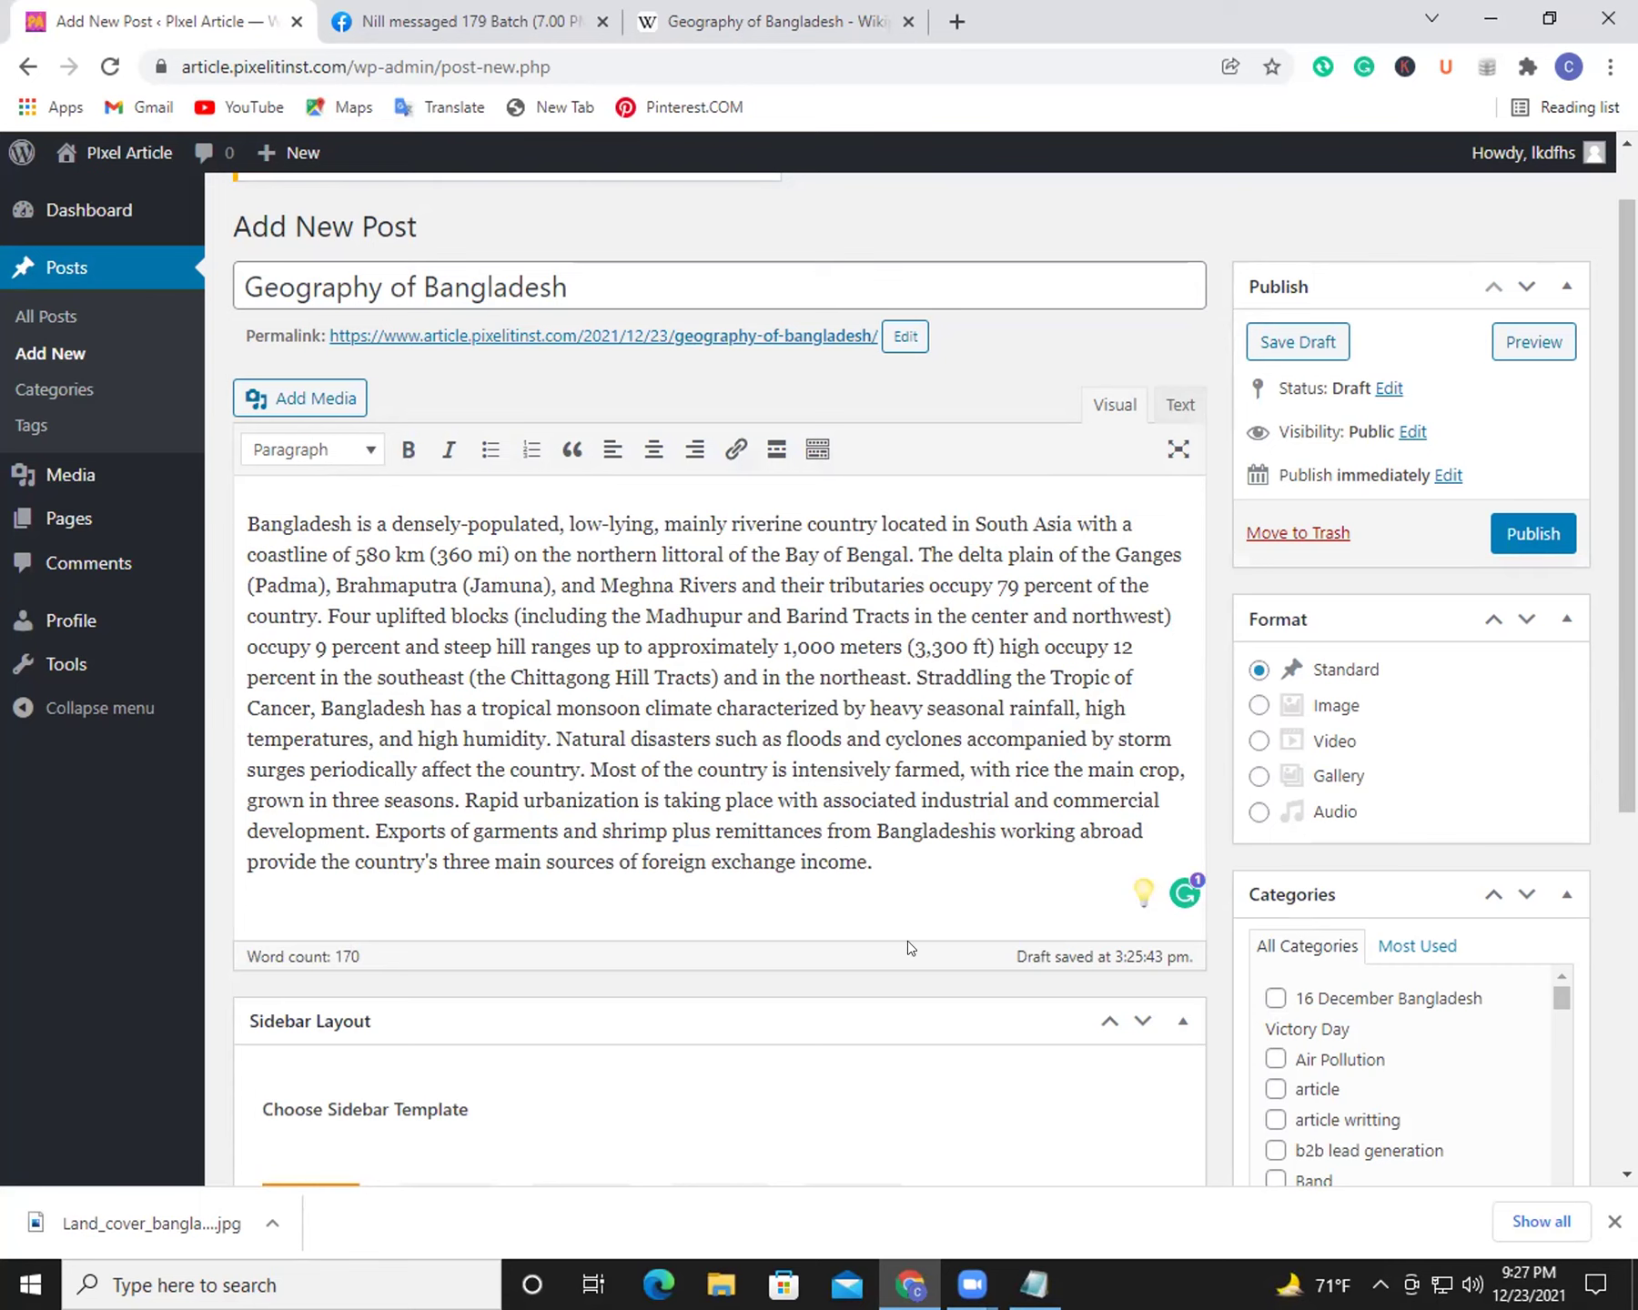
left_click(913, 866)
left_click_drag(572, 287, 405, 284)
left_click(602, 258)
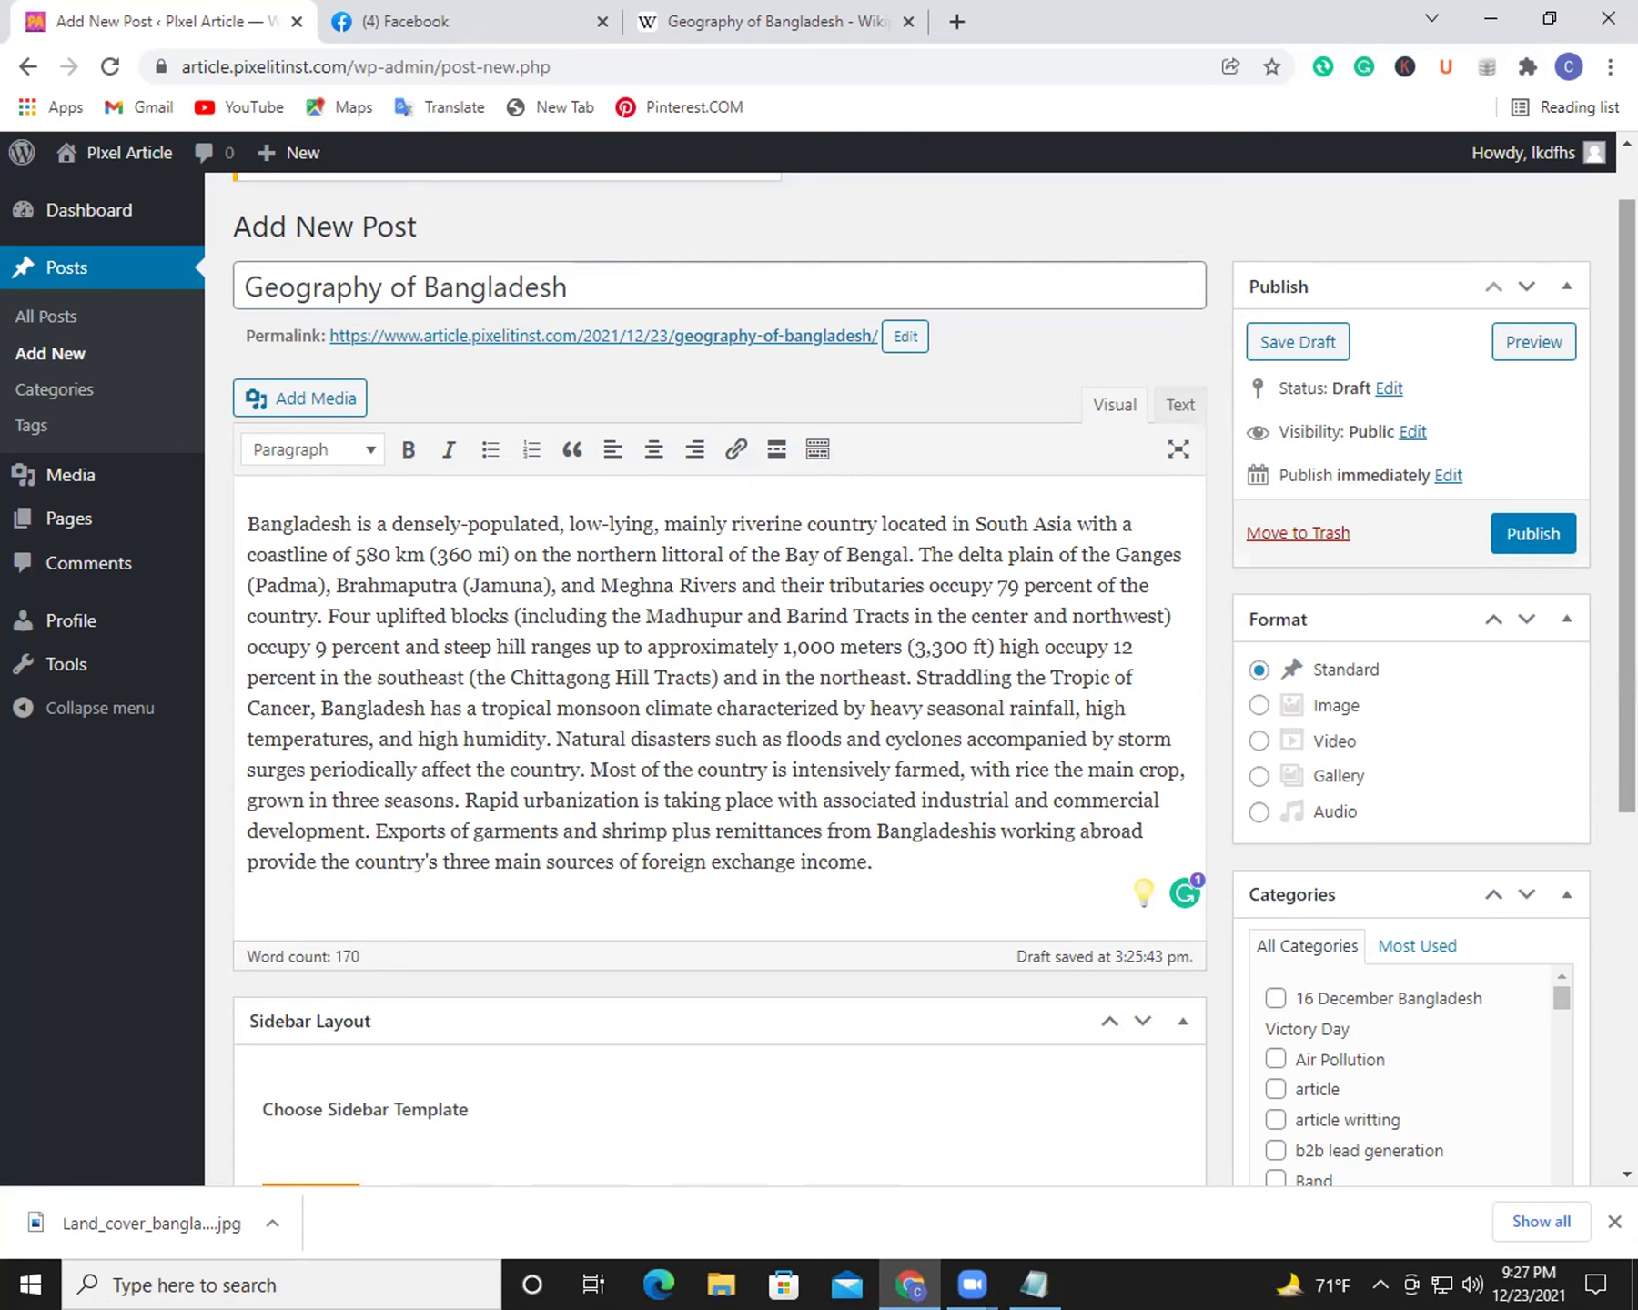
Step: Assign the post to the "Bangladesh nature" category
scroll(1303, 484, "down", 2)
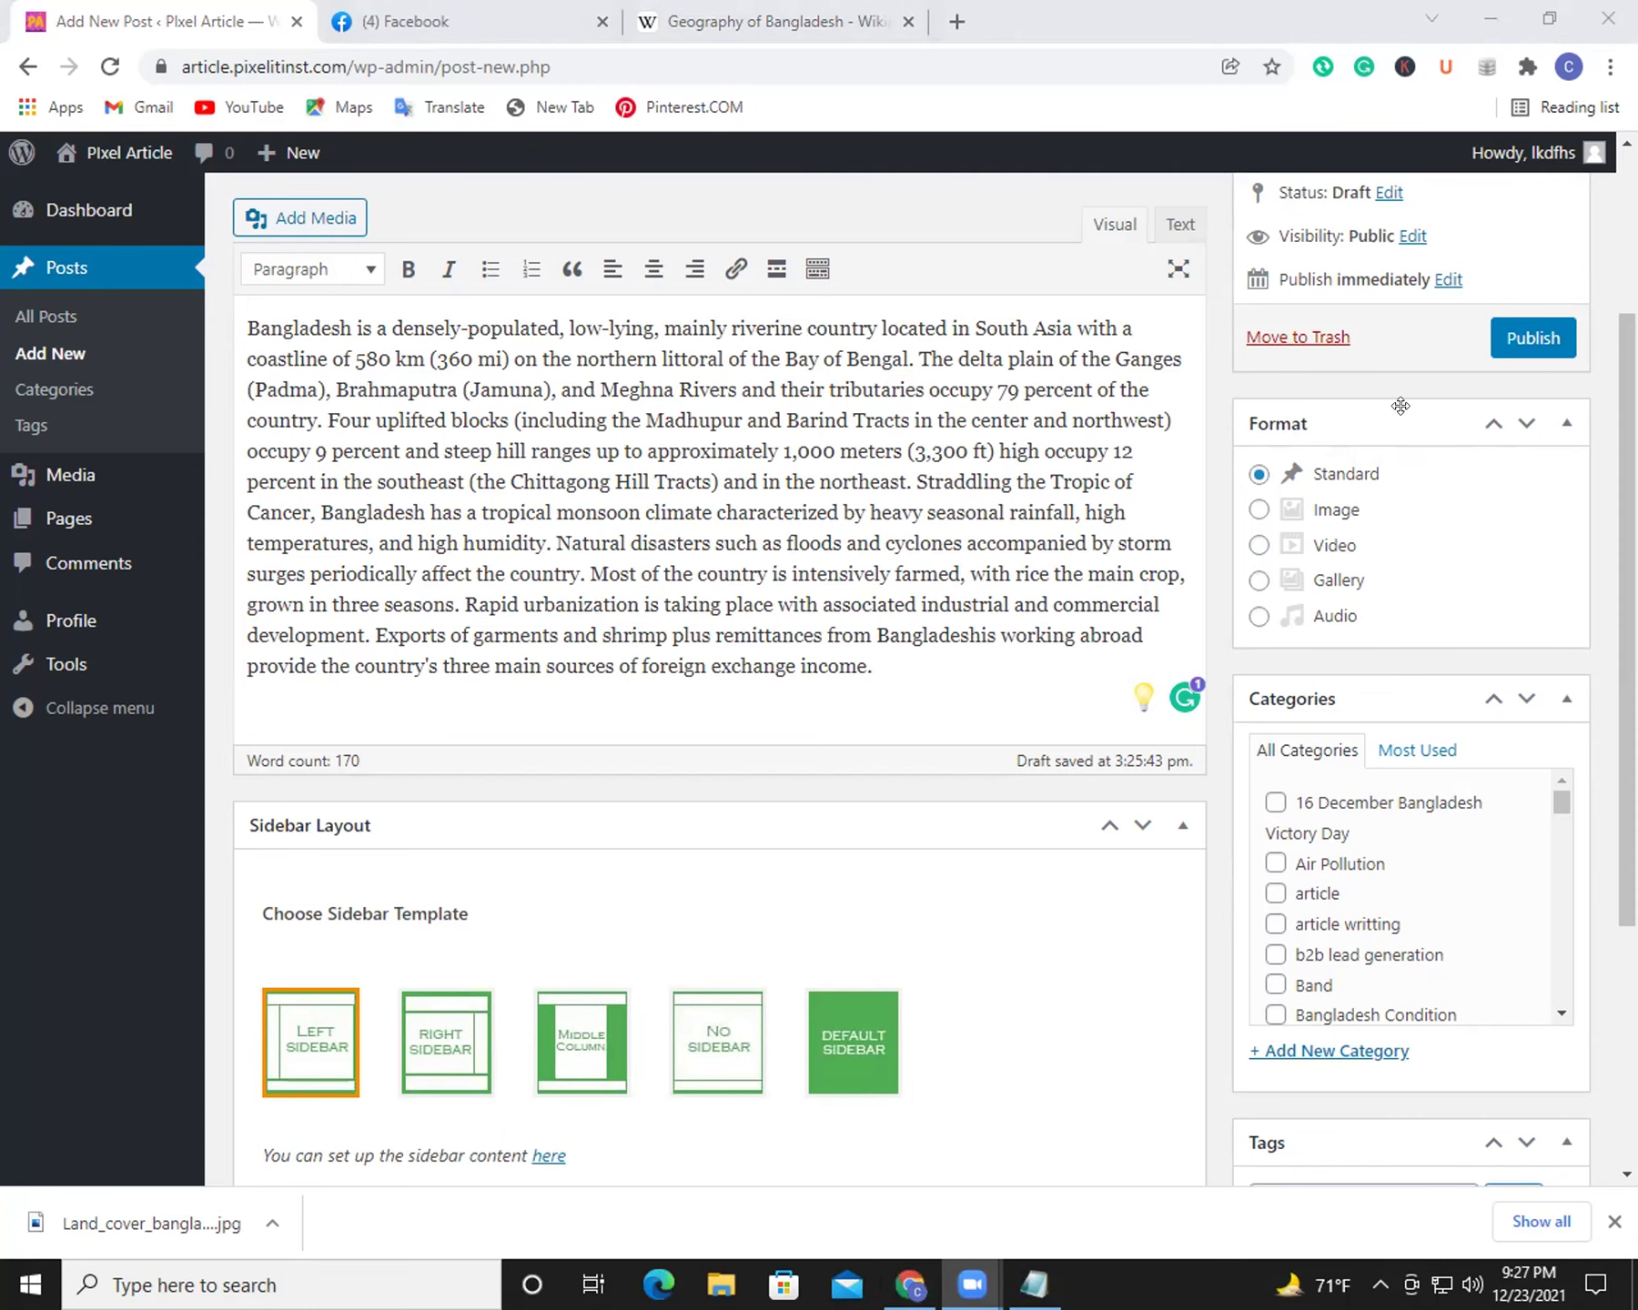
scroll(1376, 828, "down", 1)
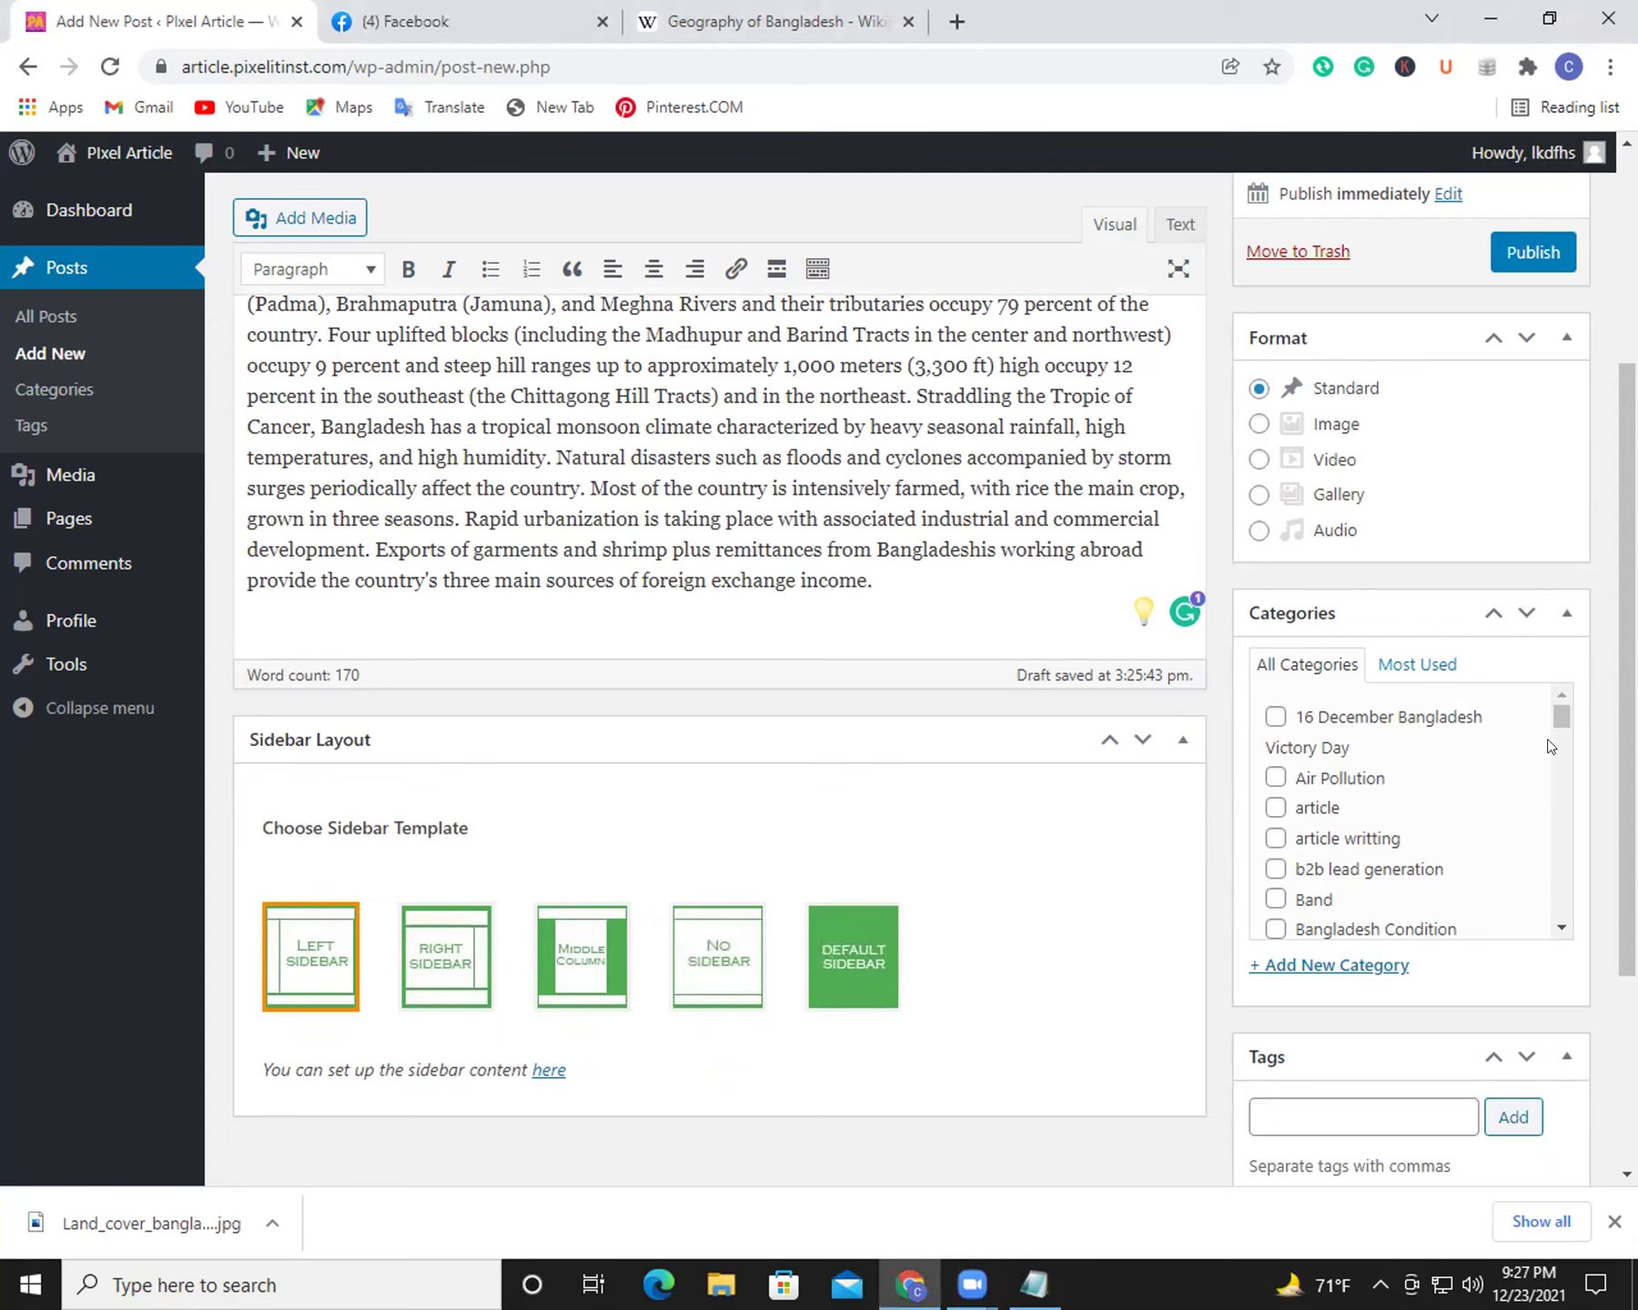
left_click_drag(1557, 705, 1561, 725)
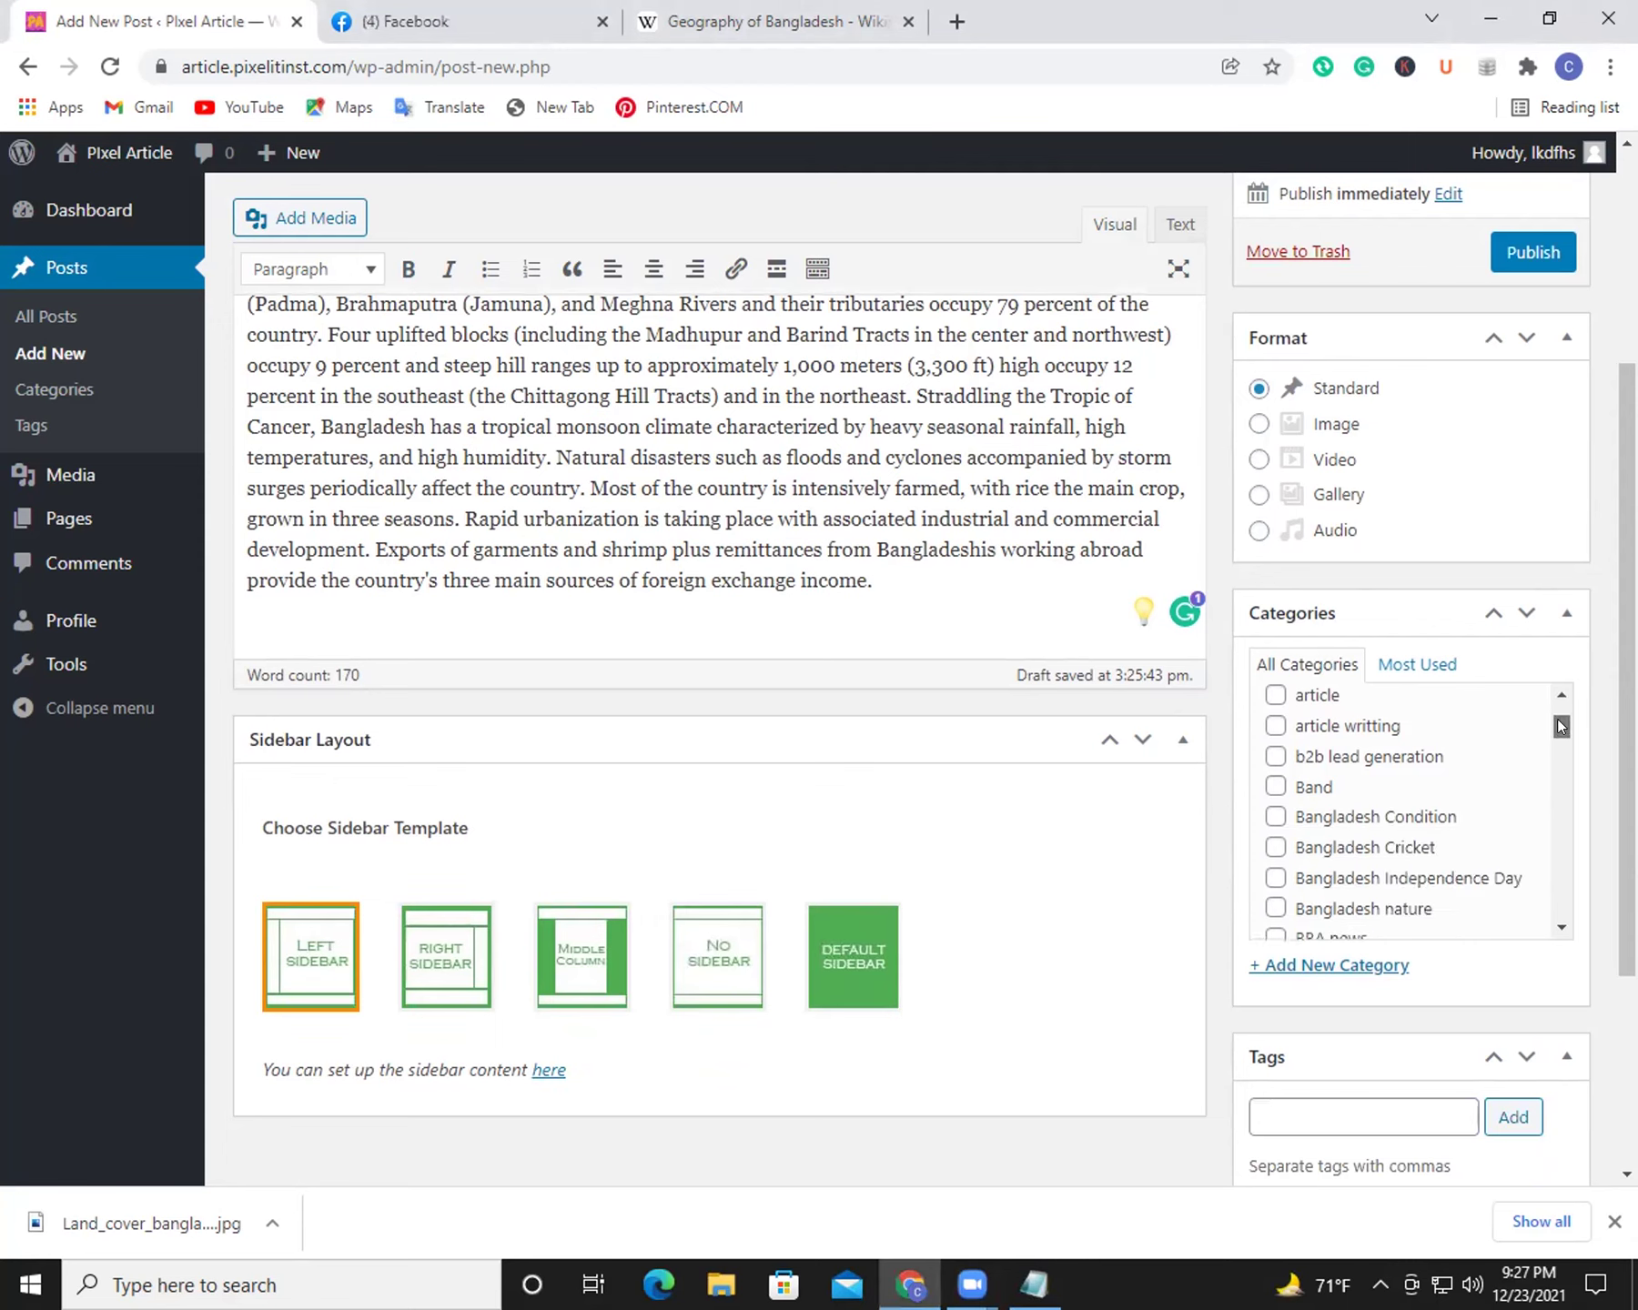
left_click(1274, 908)
Step: Open the fields for a new category without filling them in, and look at the post's tags box
left_click_drag(1561, 728, 1561, 746)
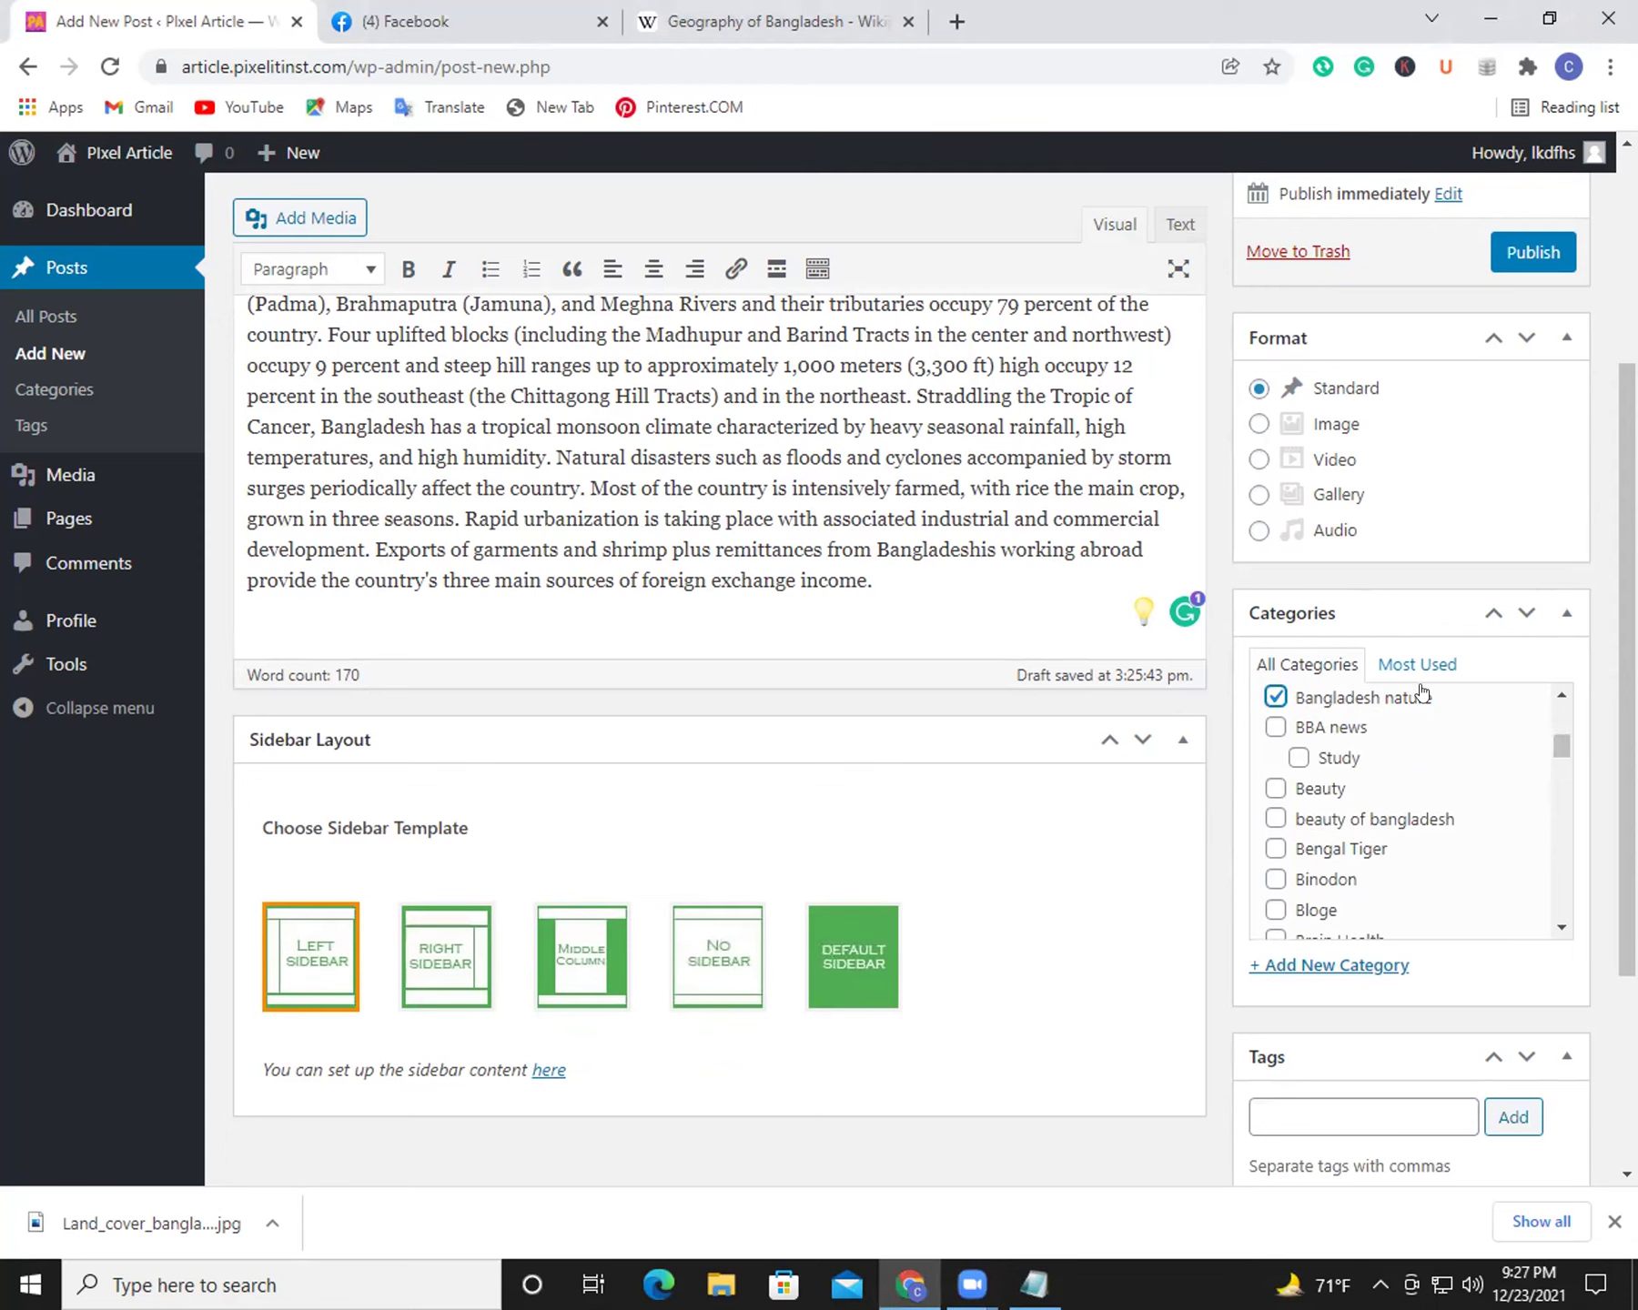
left_click(1336, 968)
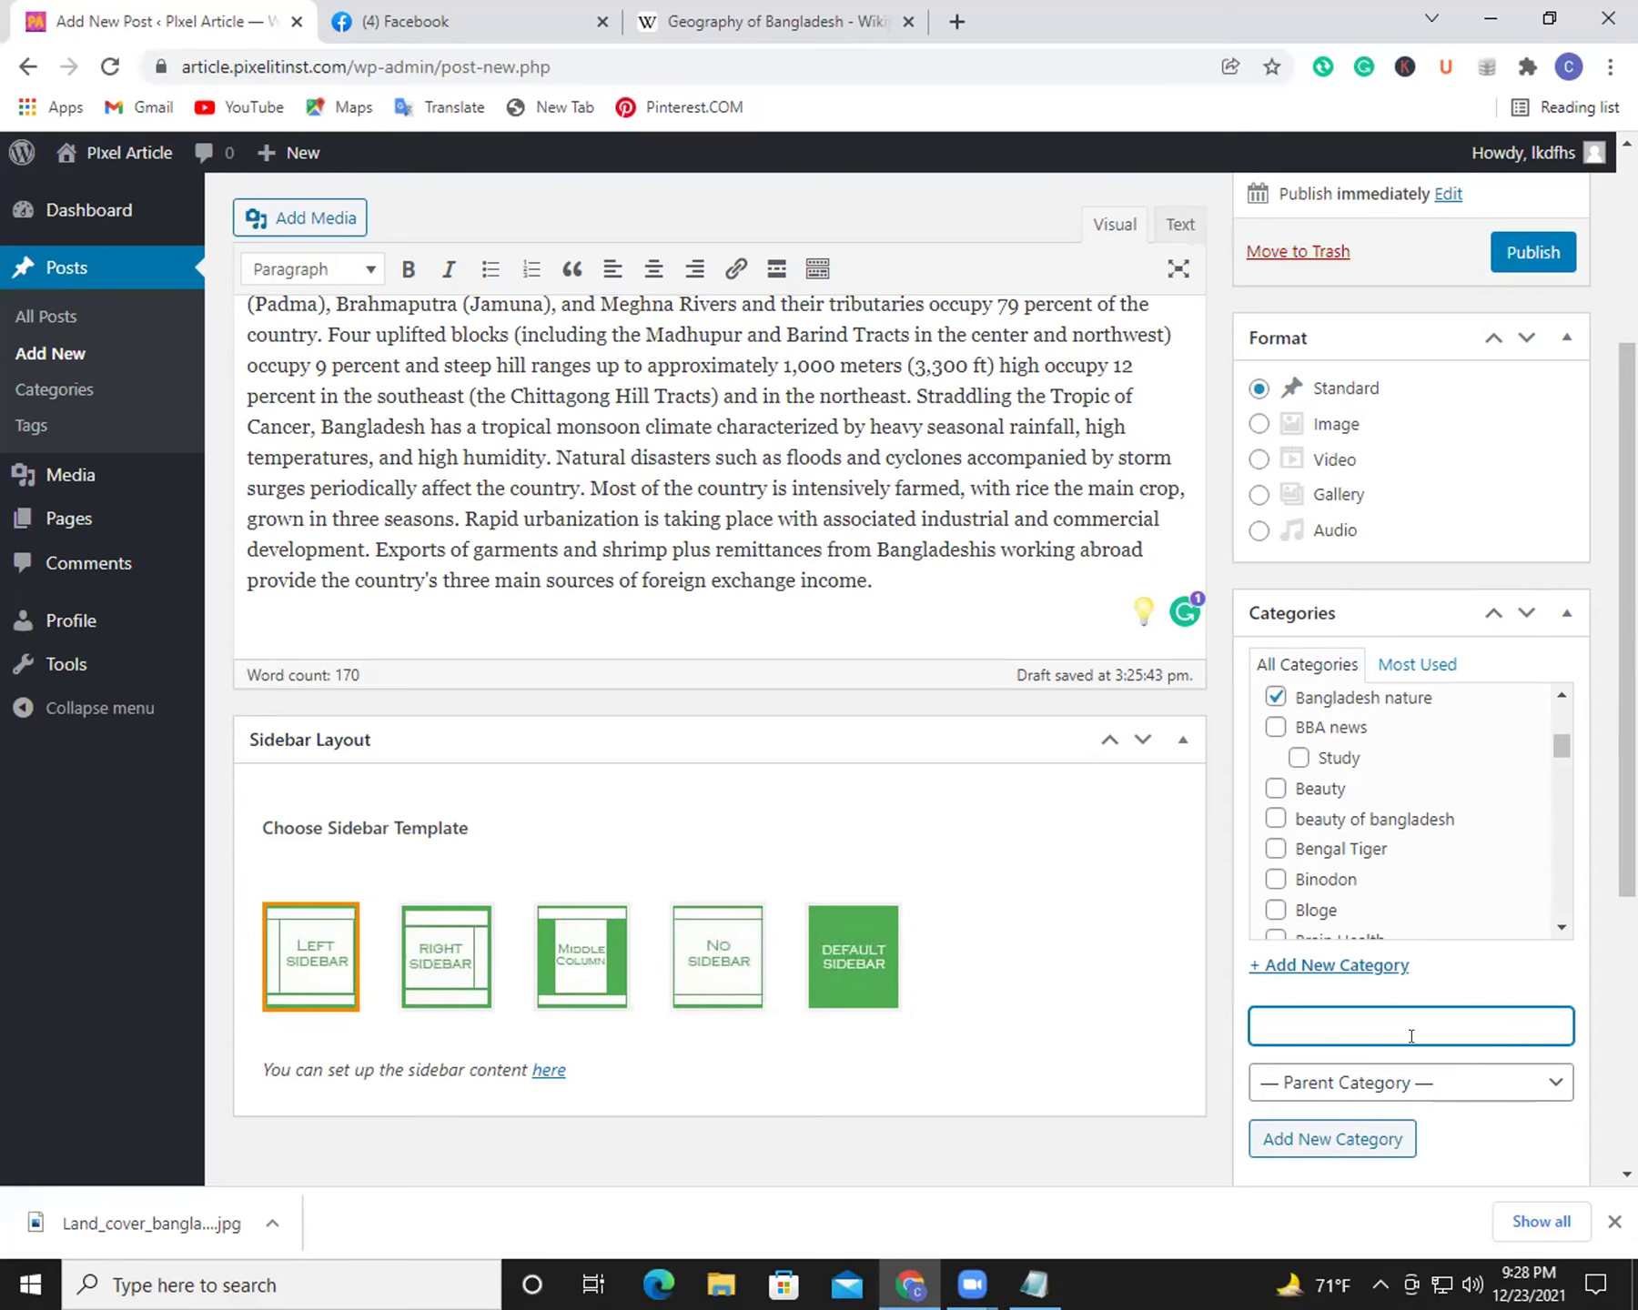
left_click_drag(1627, 619, 1627, 855)
left_click(1345, 852)
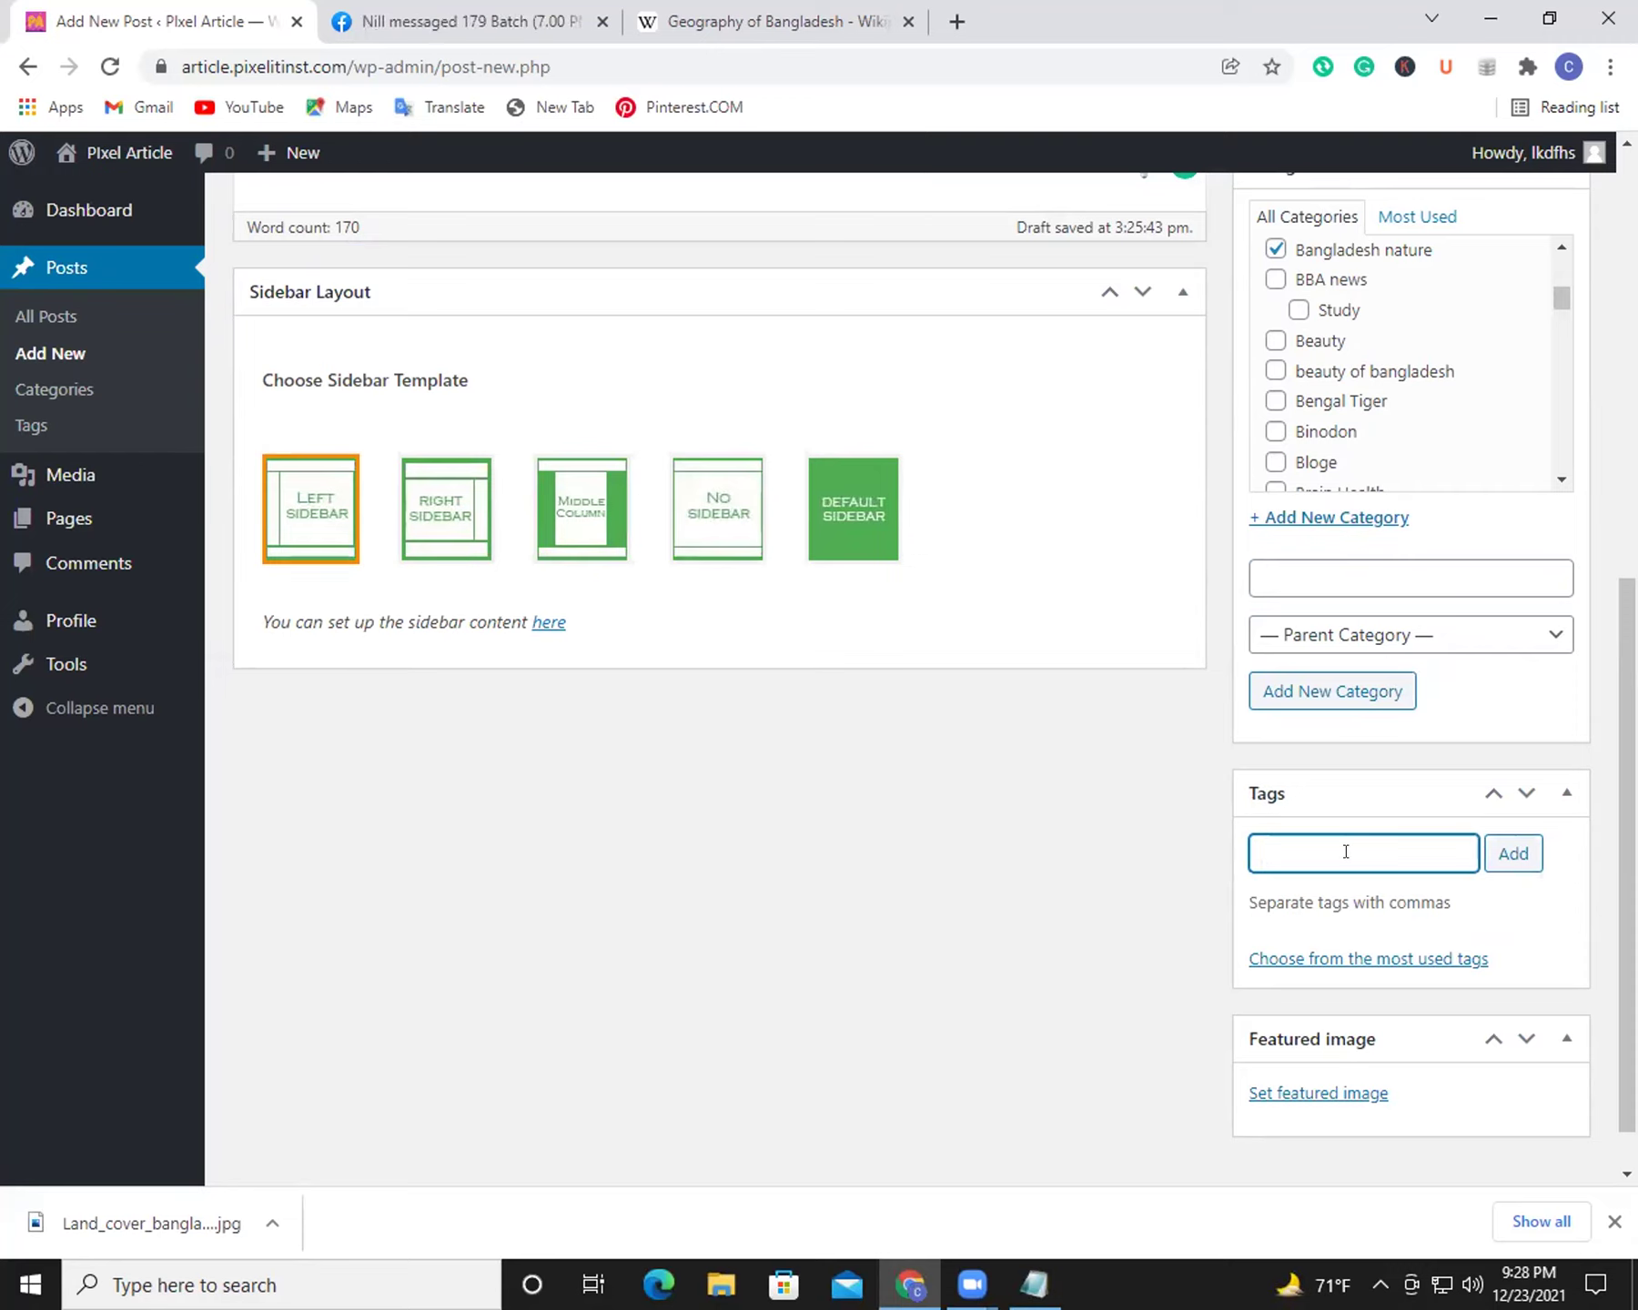
scroll(1344, 852, "up", 9)
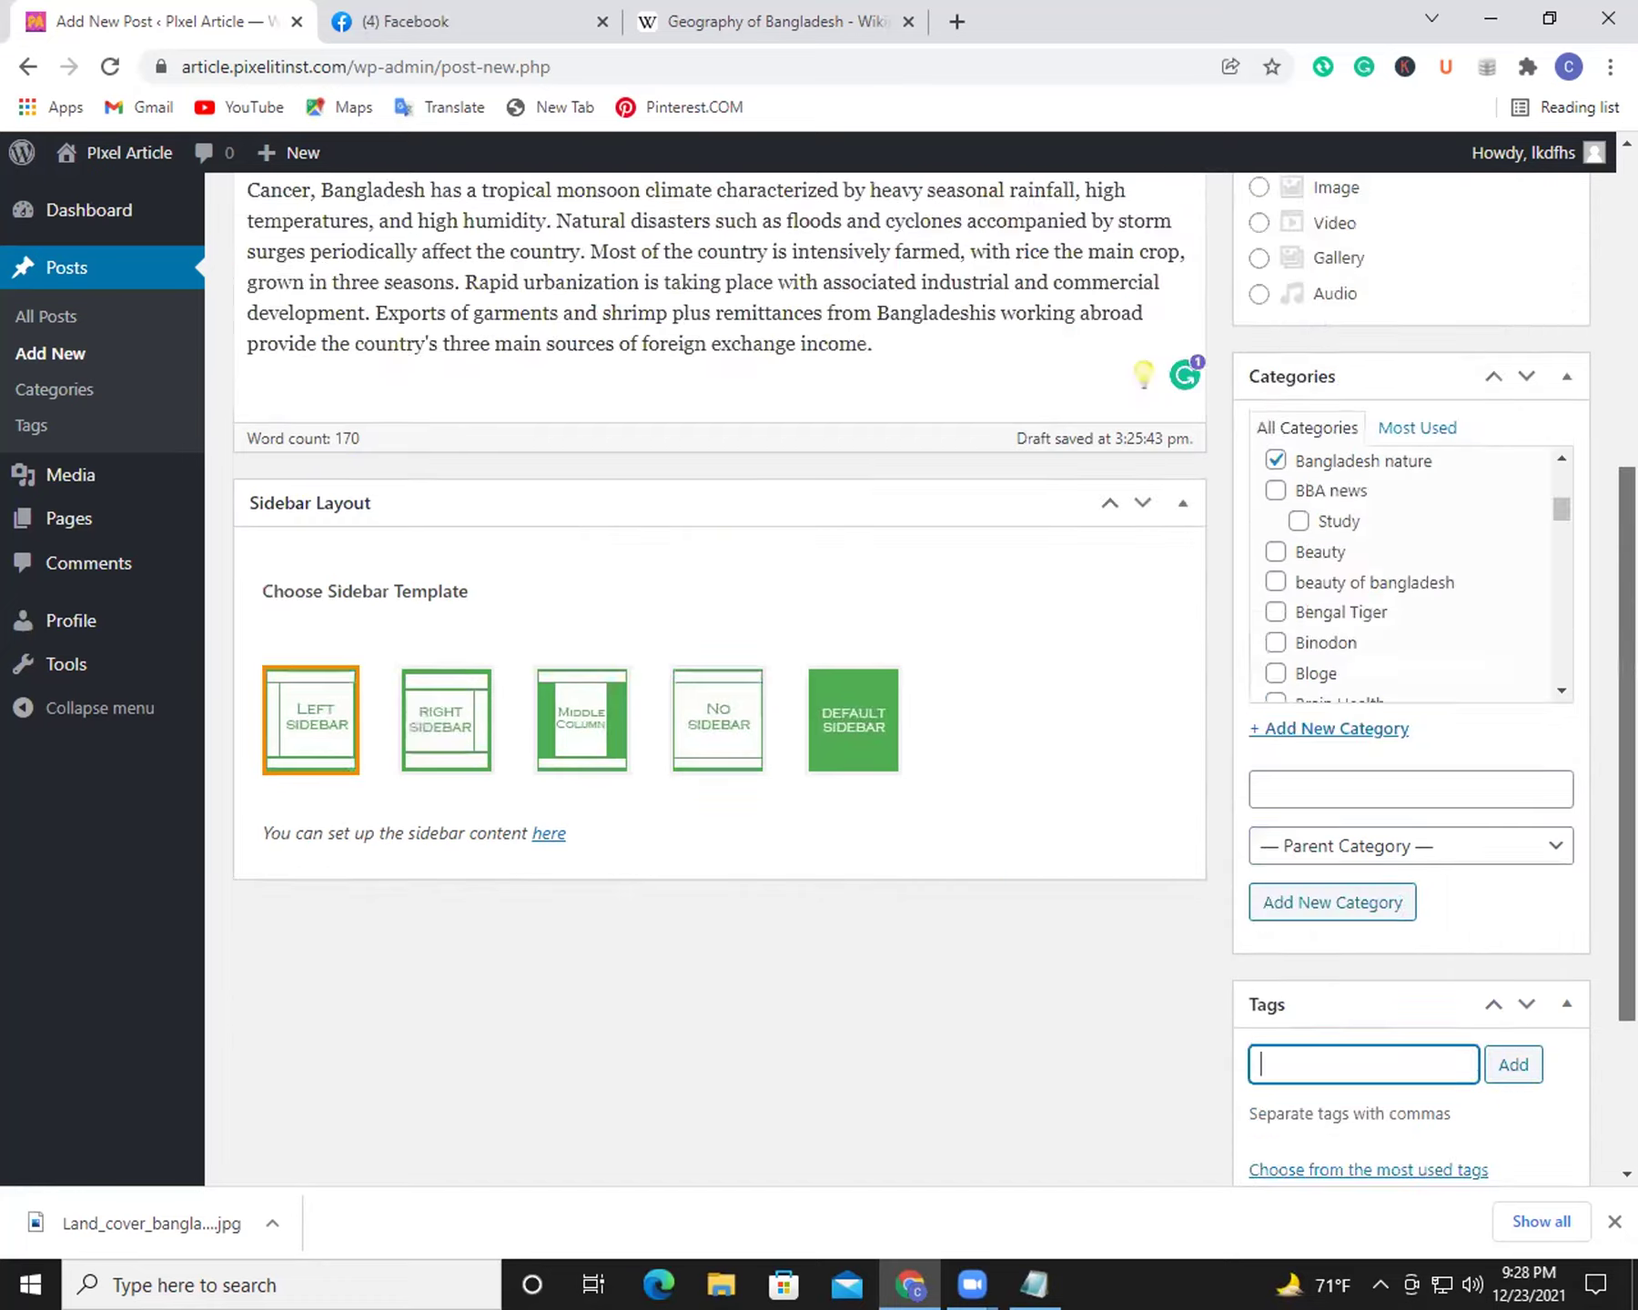
Step: Switch to the Wikipedia article "Geography of Bangladesh" and look at its title and introduction
left_click(807, 27)
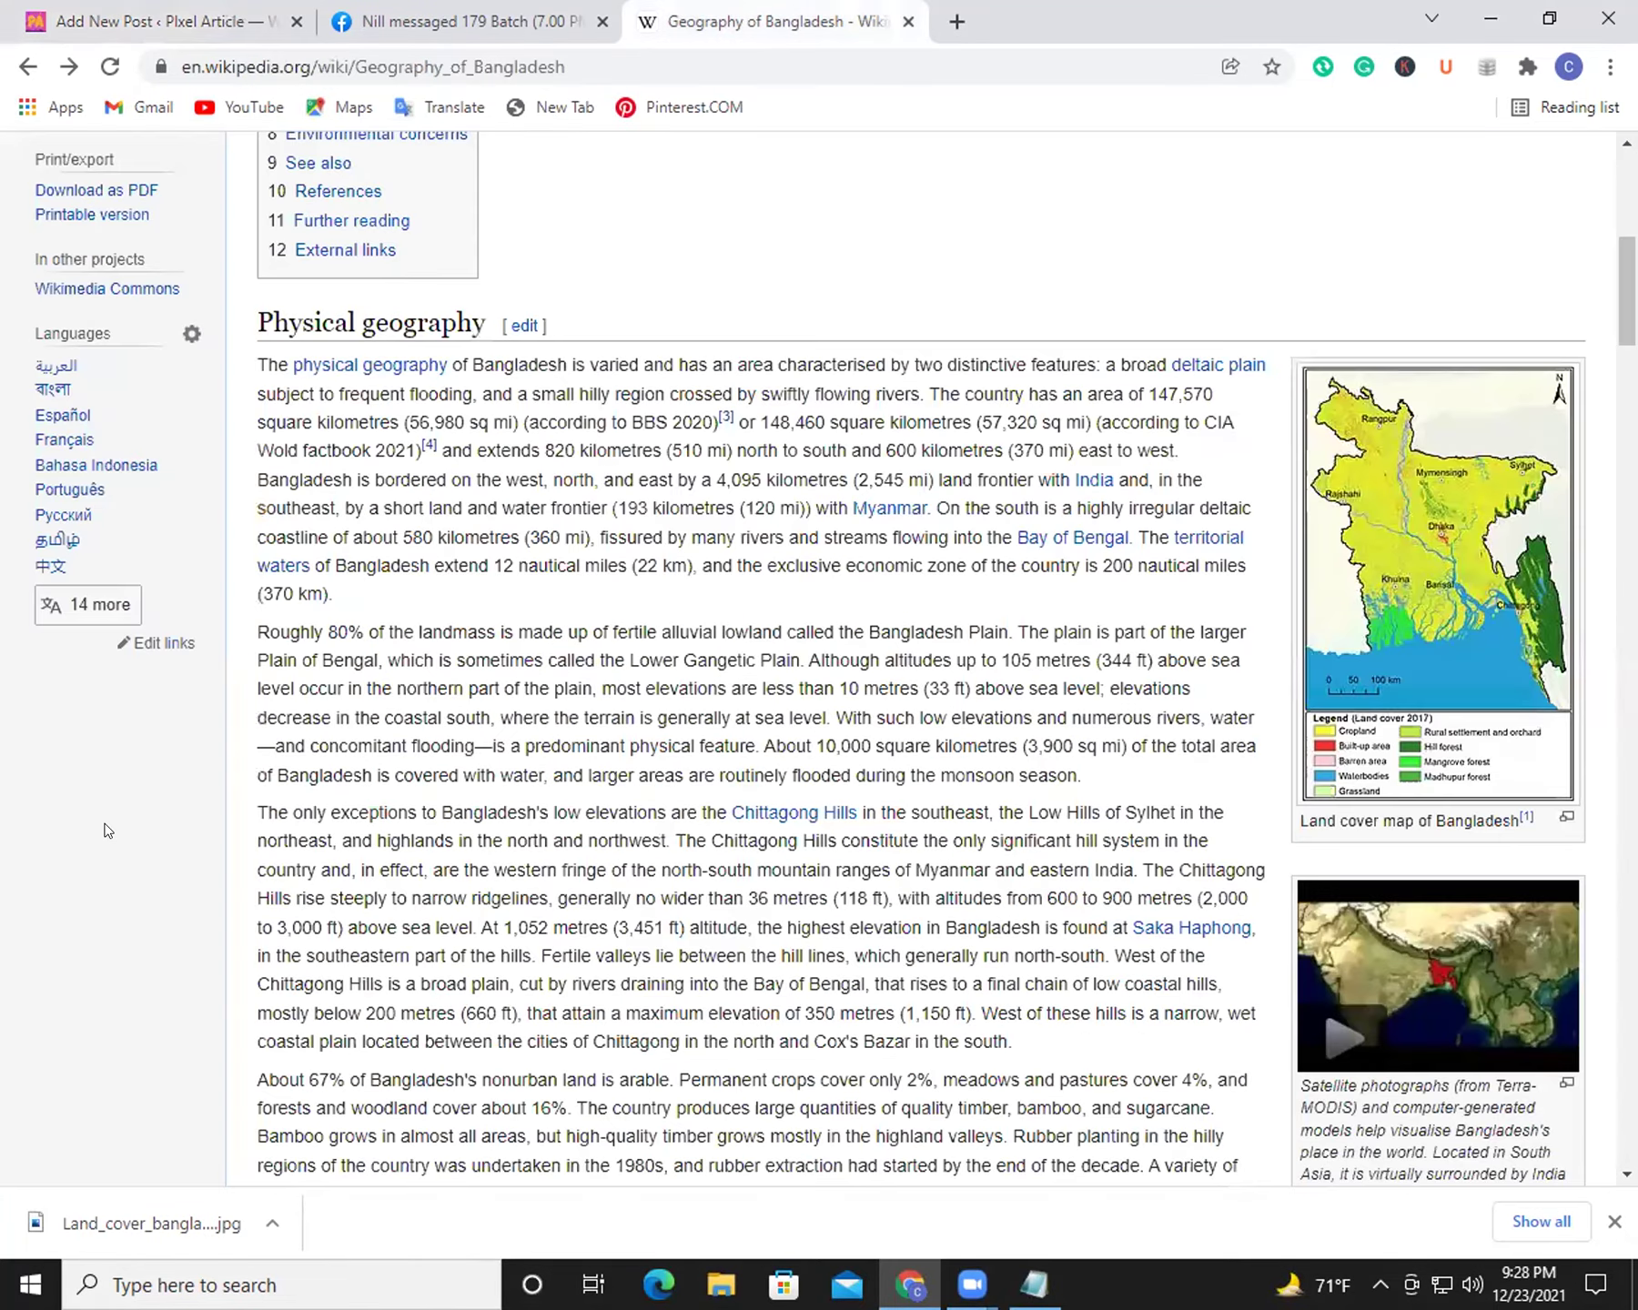
left_click_drag(1626, 291, 1625, 210)
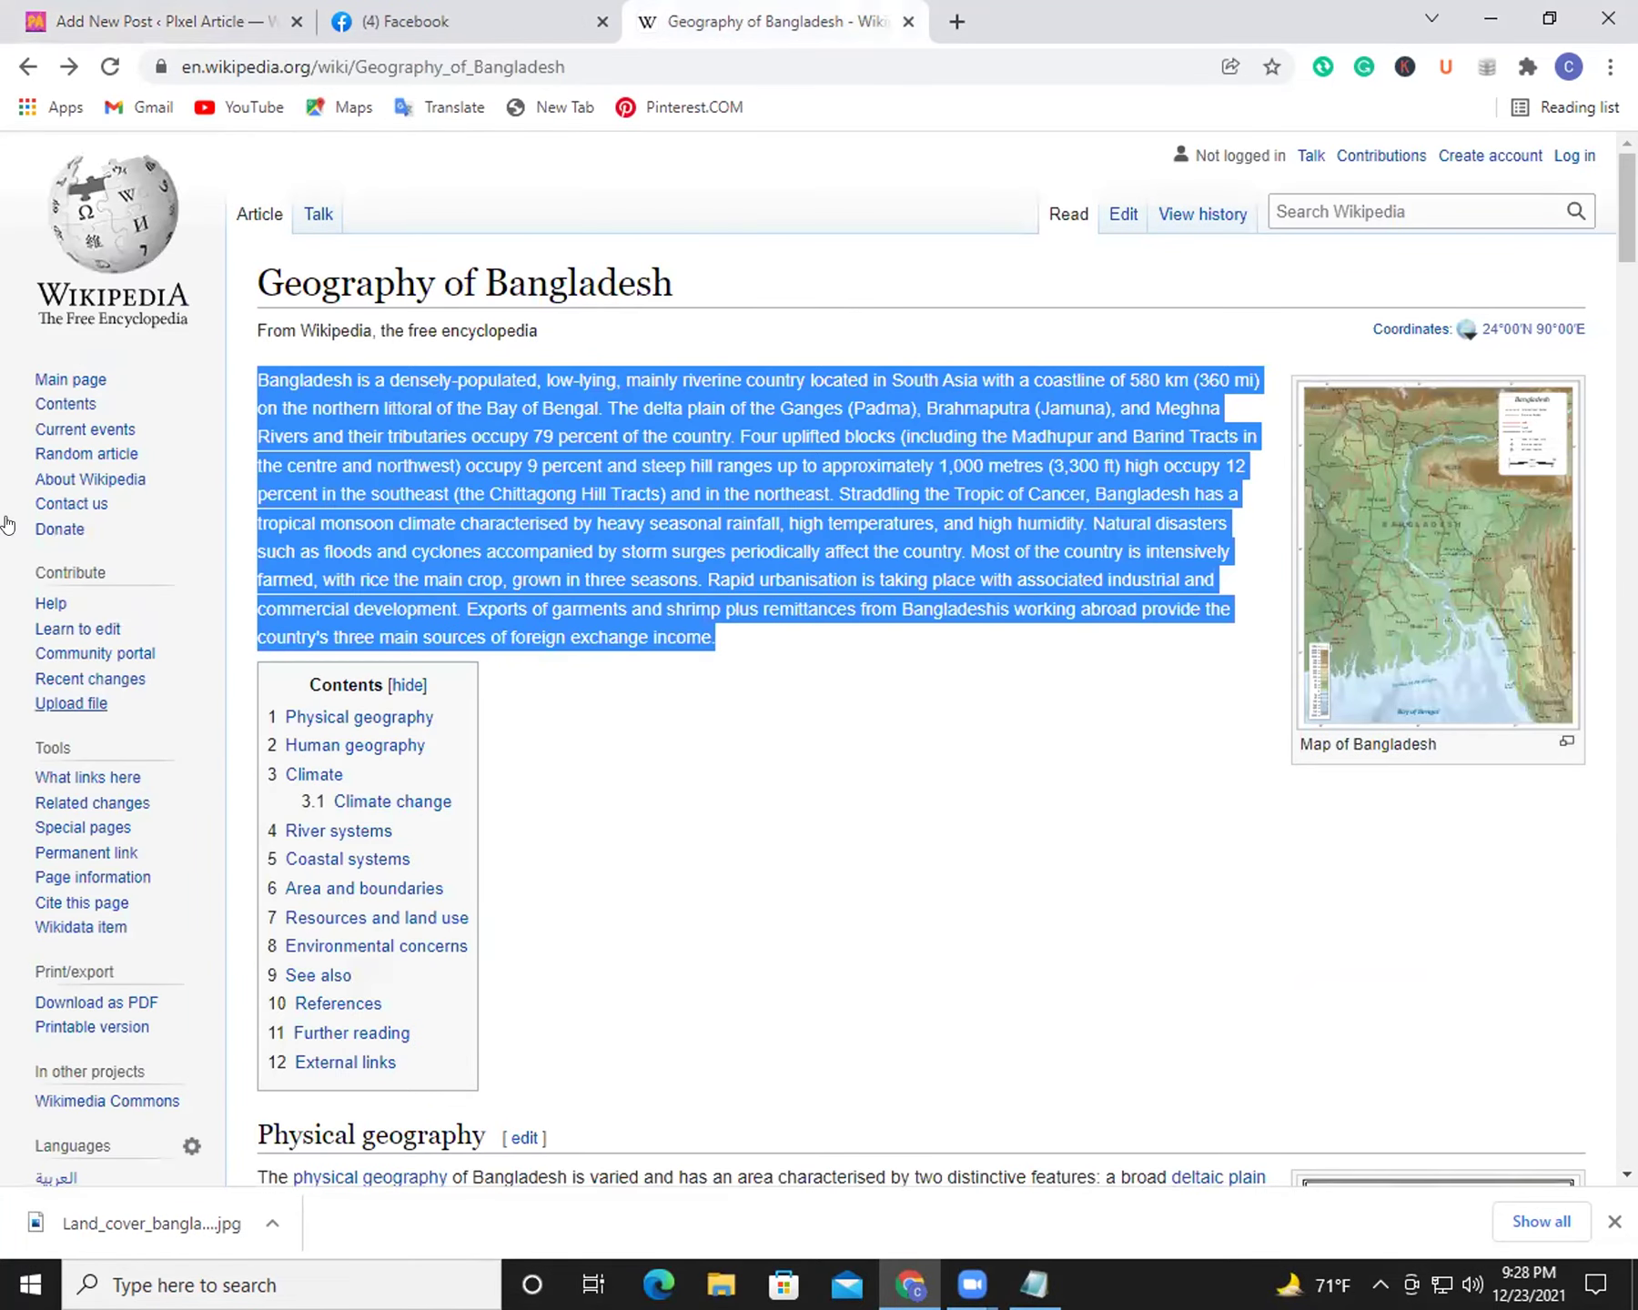
left_click_drag(687, 269, 667, 317)
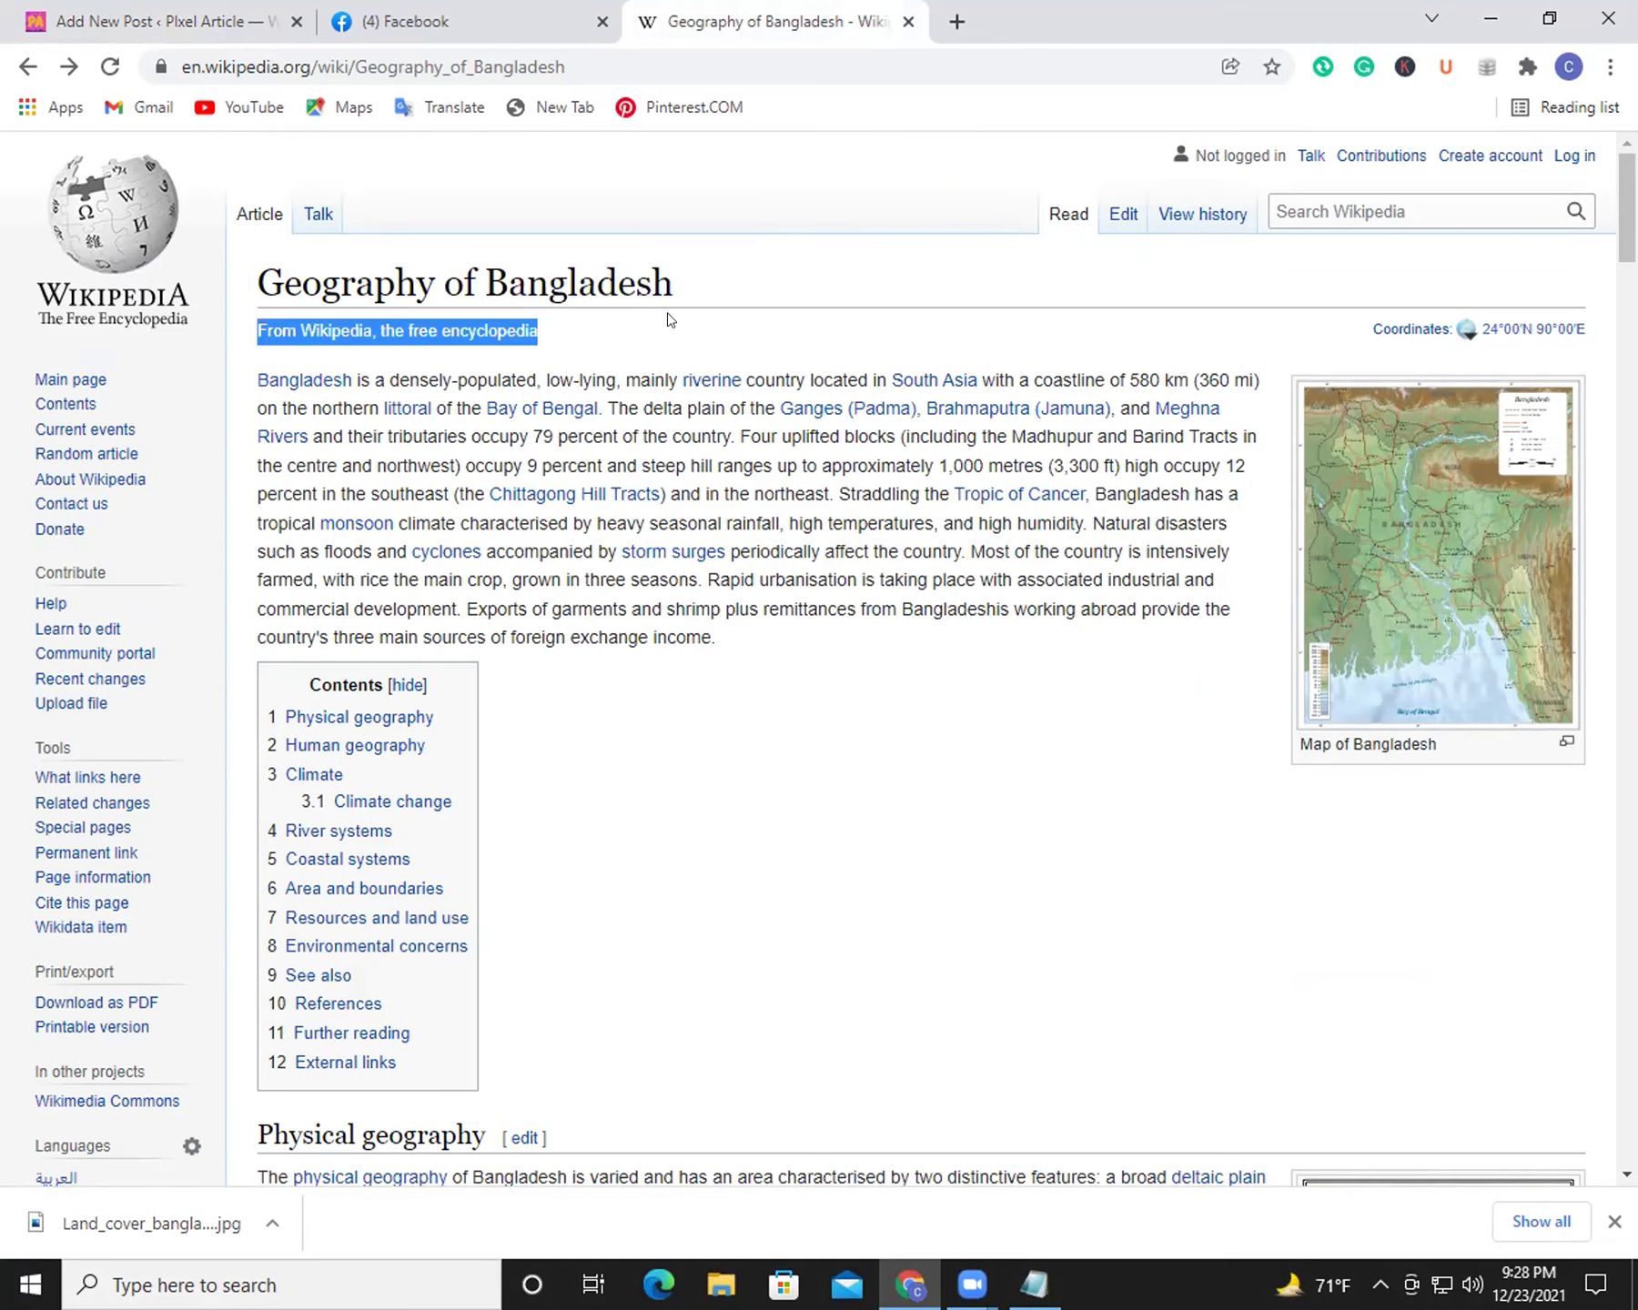
left_click(678, 273)
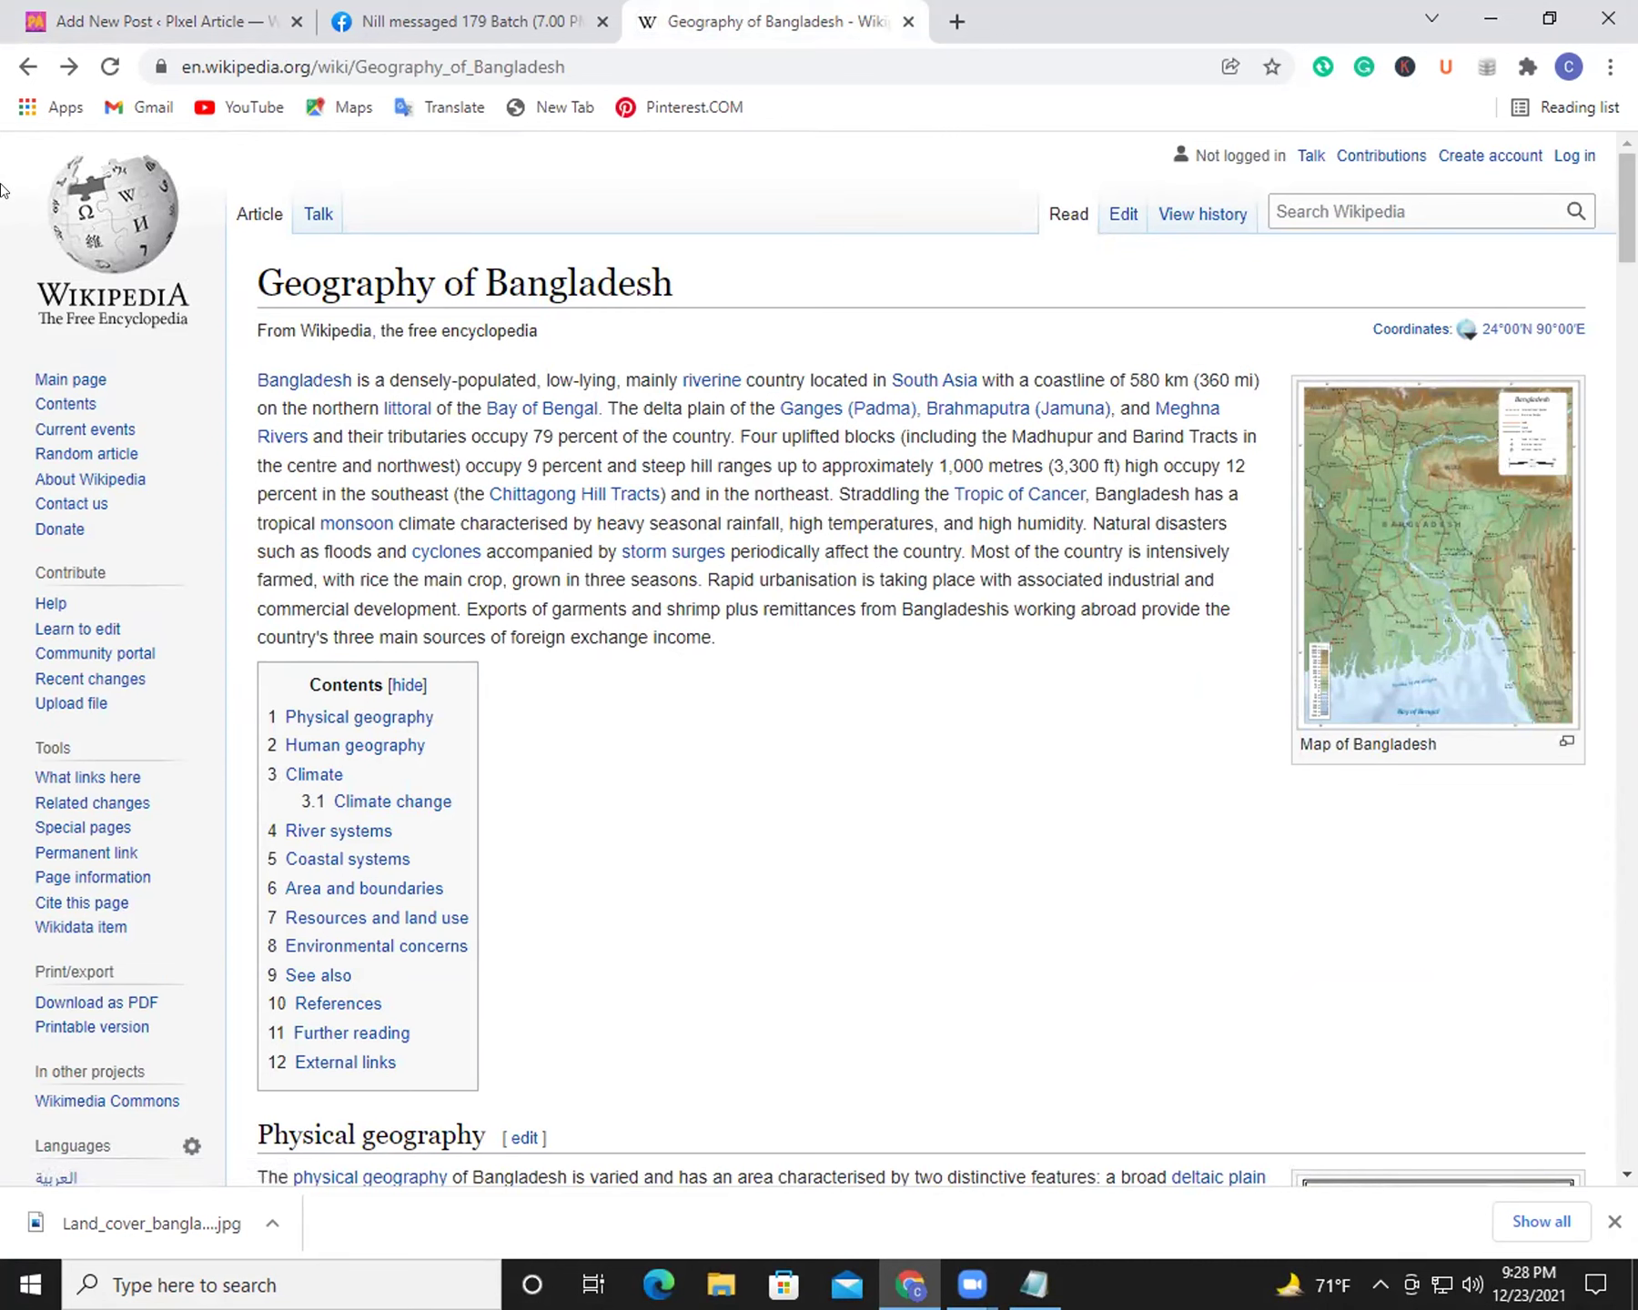
Step: Return to the Google results for "nature of bangladesh" and examine the long-tail keyword suggestions for tag ideas
left_click(28, 66)
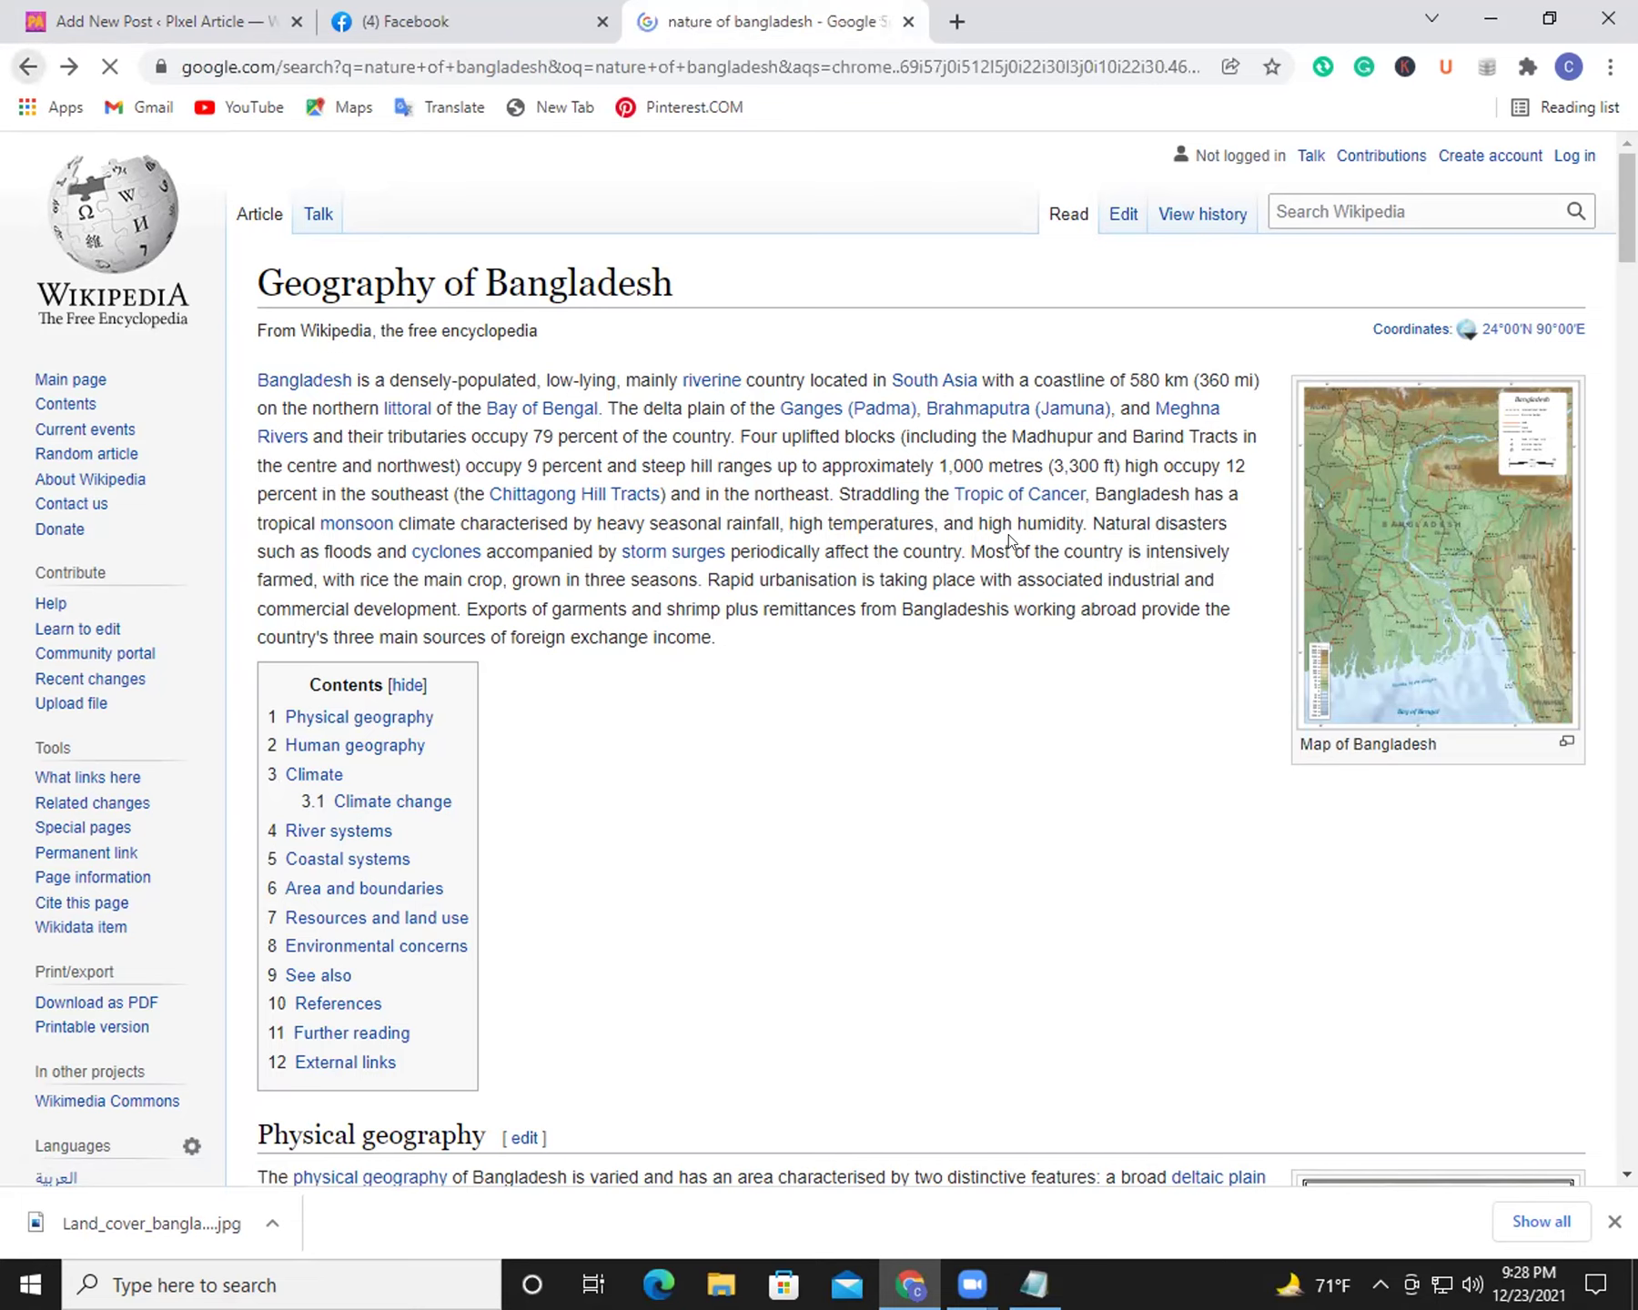
scroll(800, 526, "down", 20)
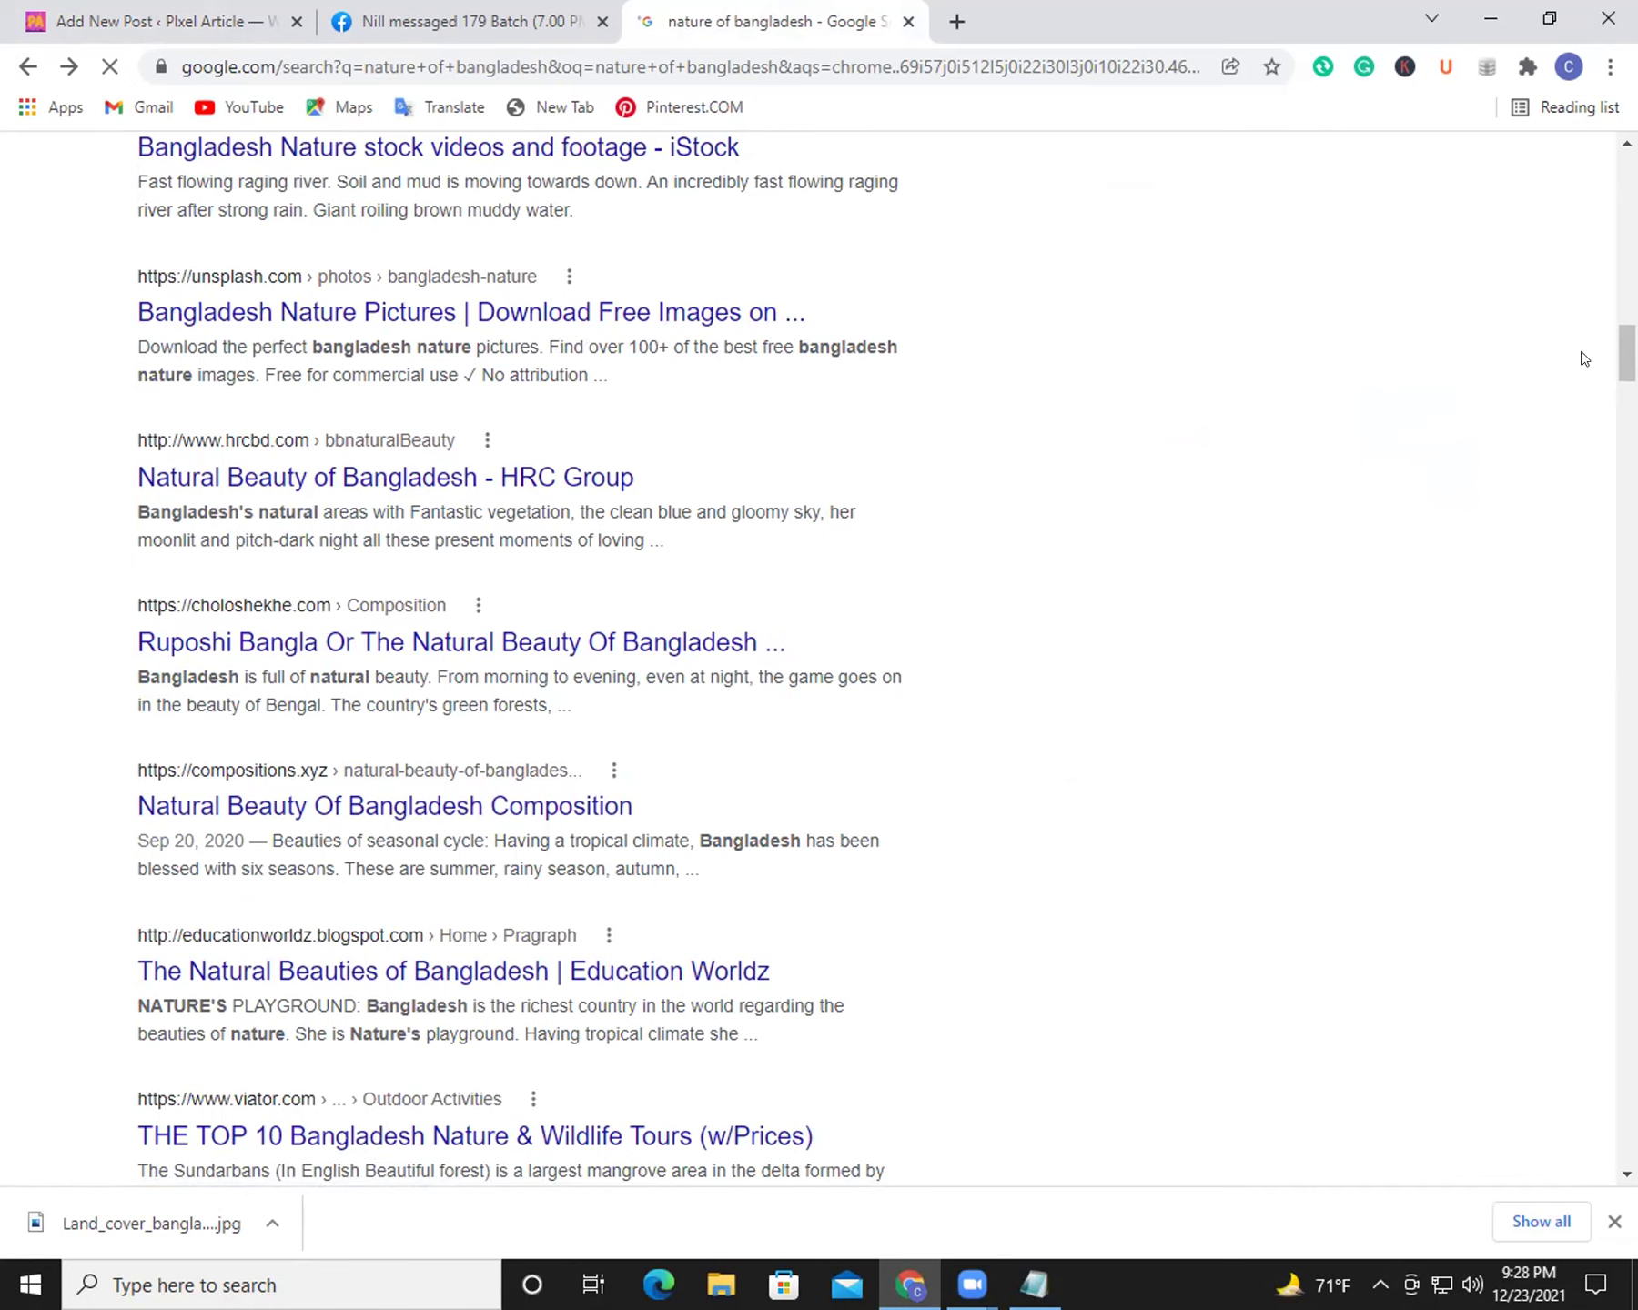
scroll(1587, 360, "up", 3)
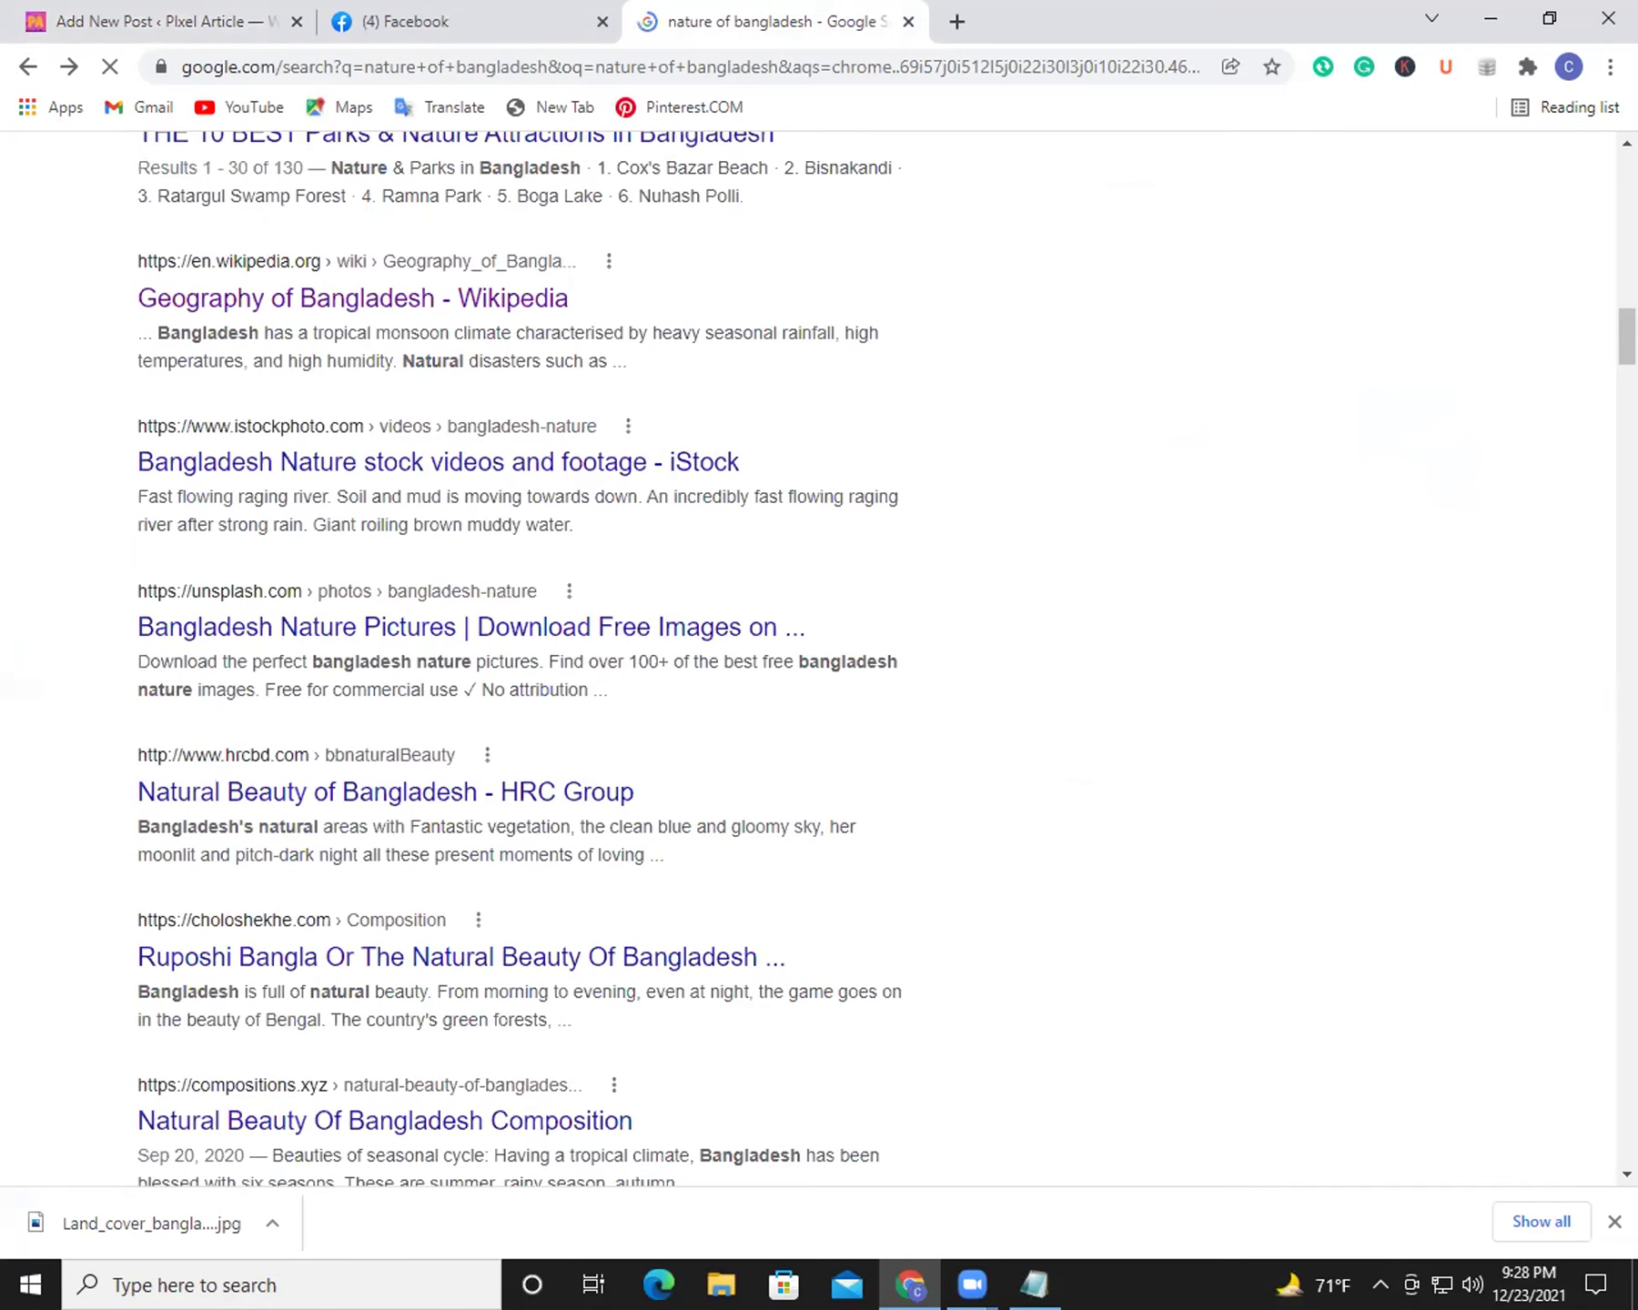
scroll(519, 655, "up", 2)
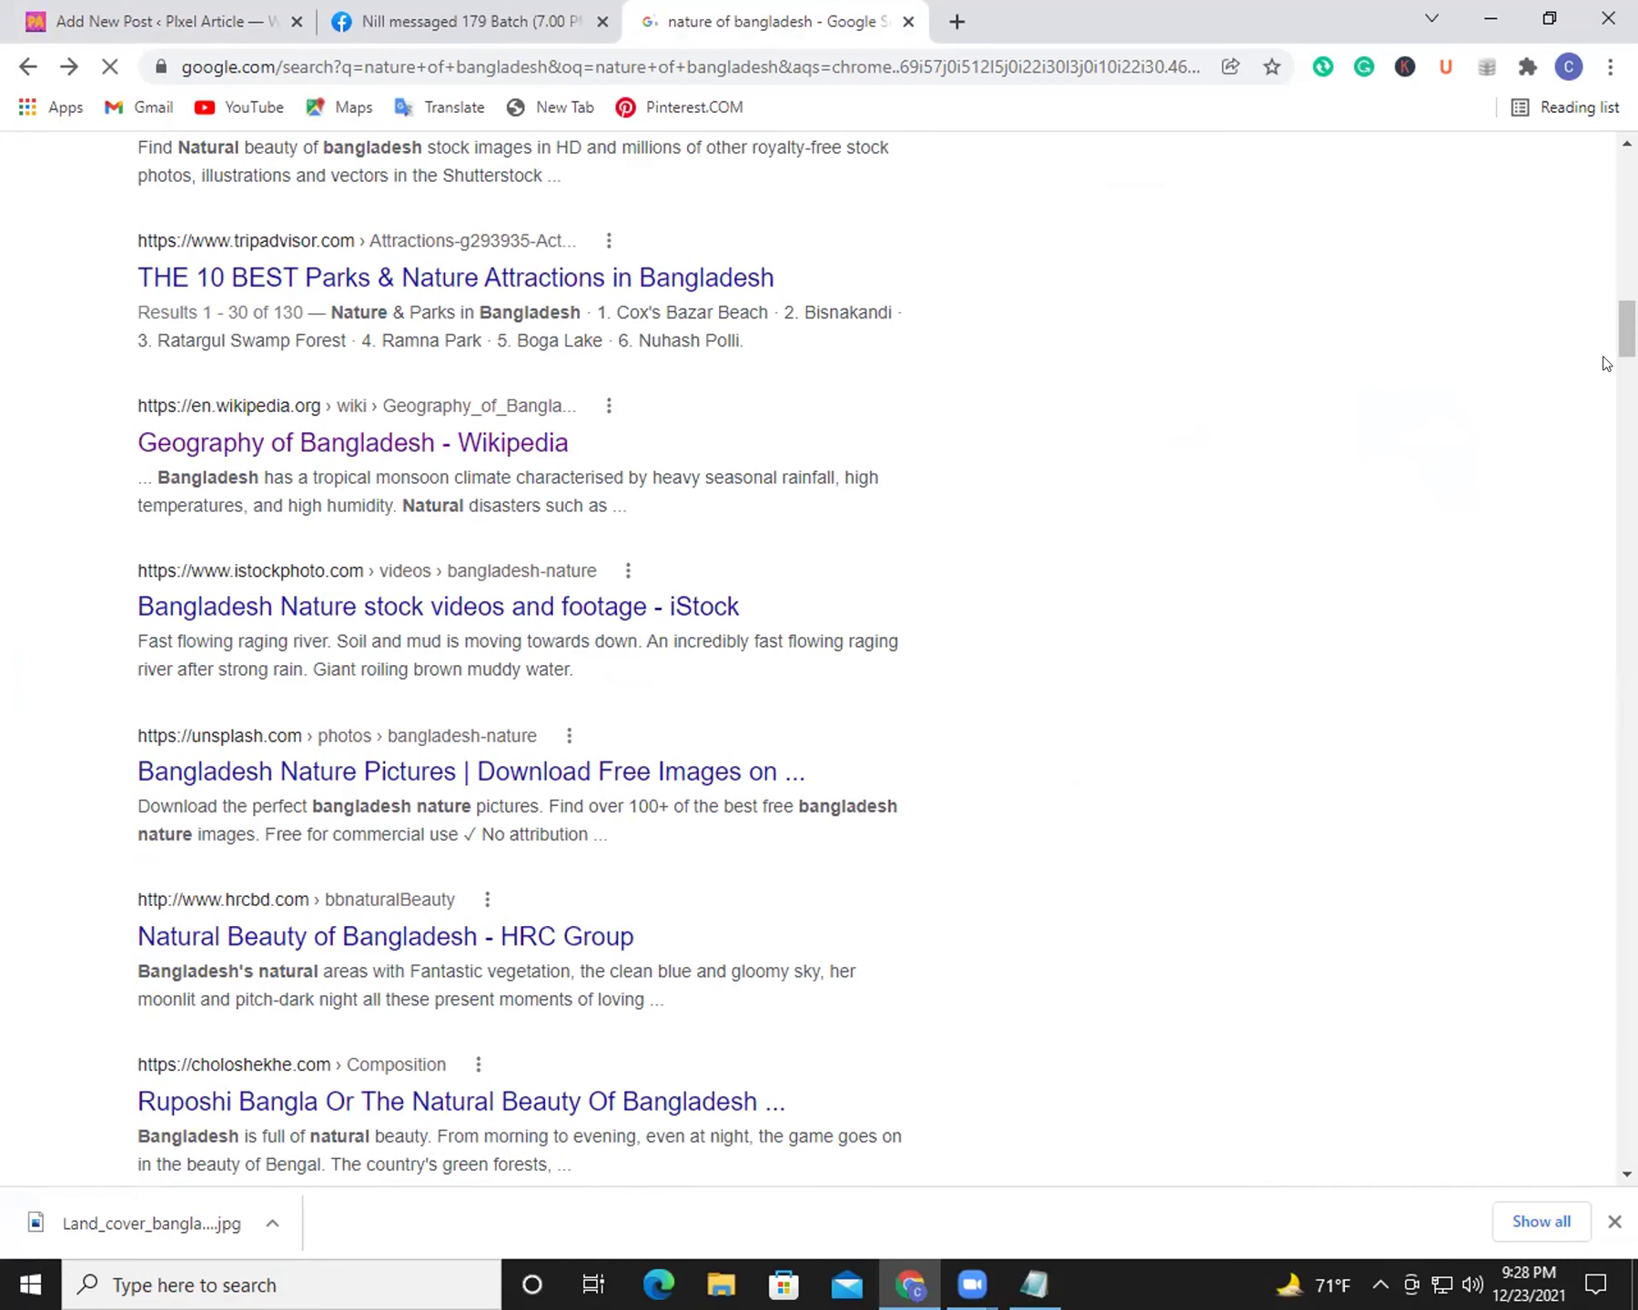
scroll(1604, 363, "up", 4)
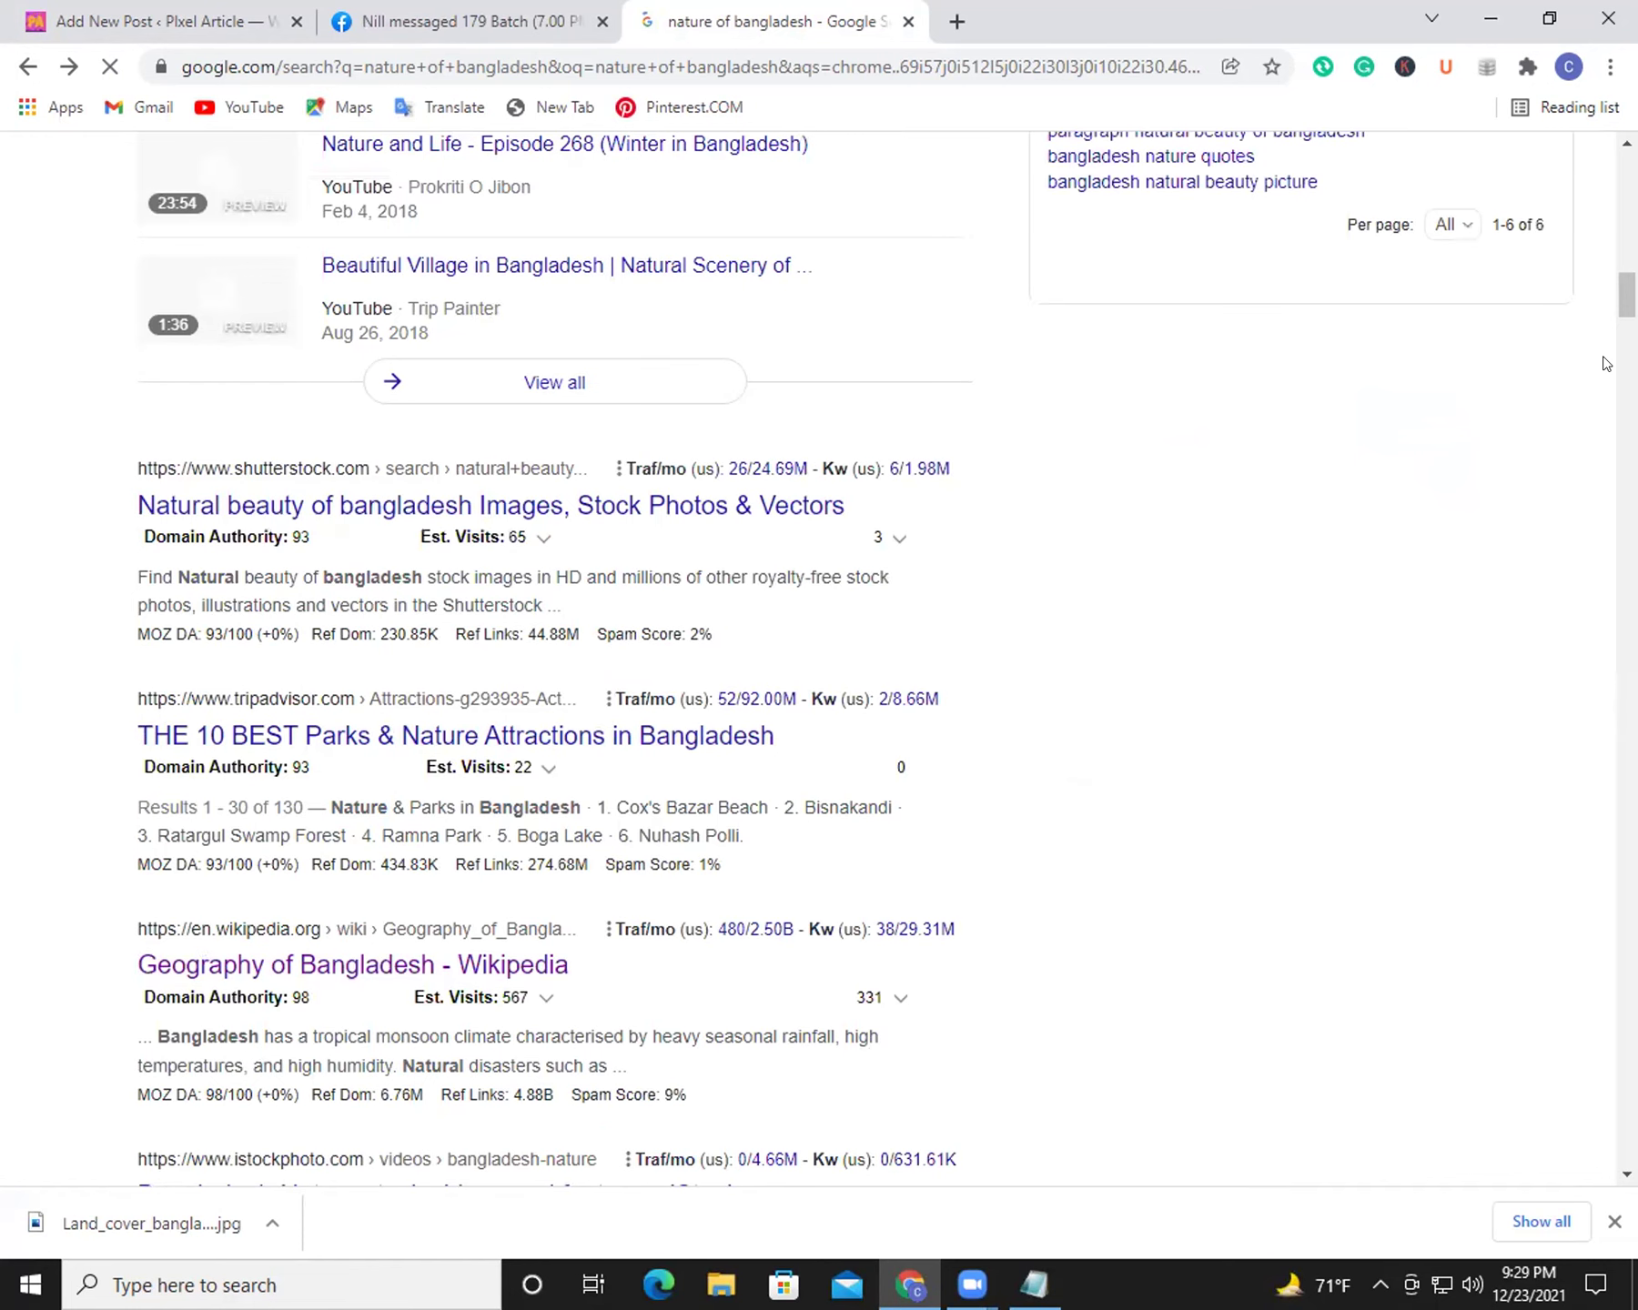
scroll(1604, 363, "down", 5)
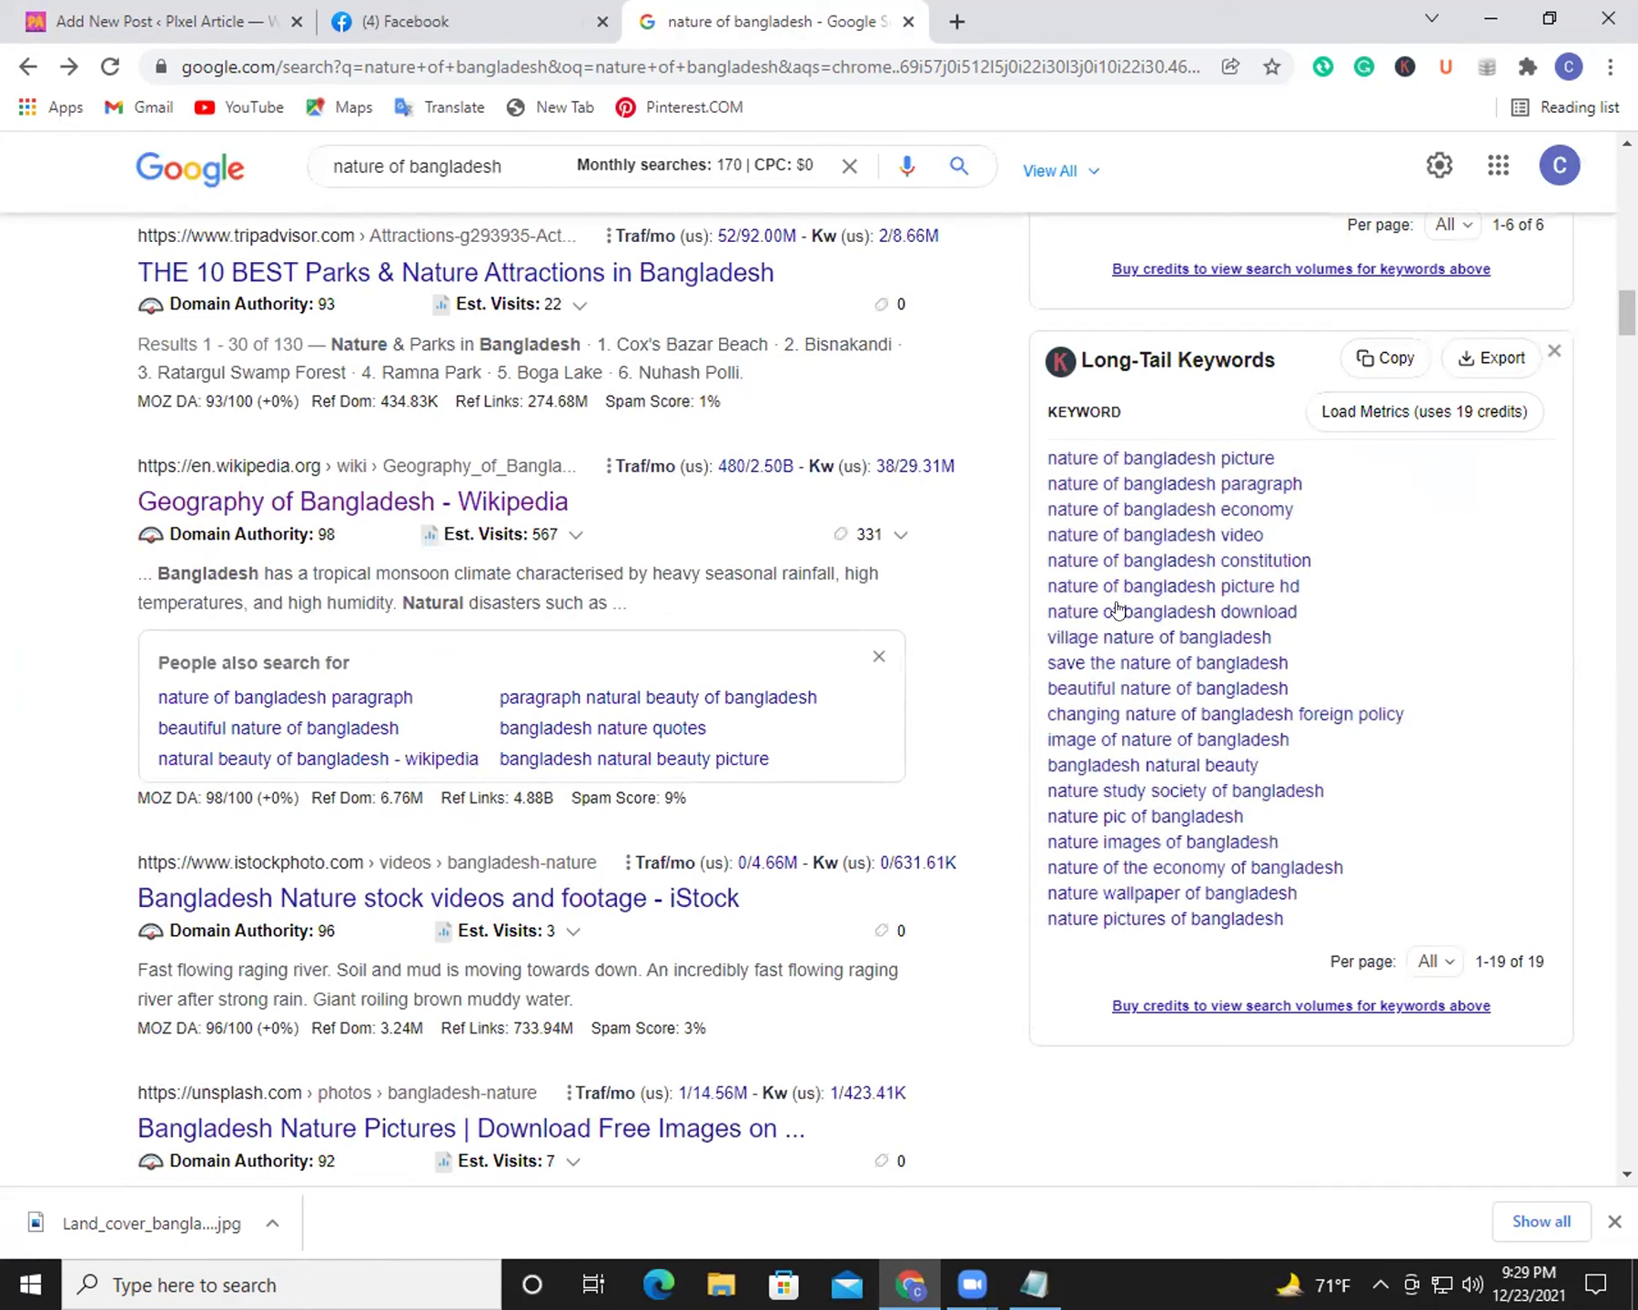
left_click_drag(1047, 408, 1131, 406)
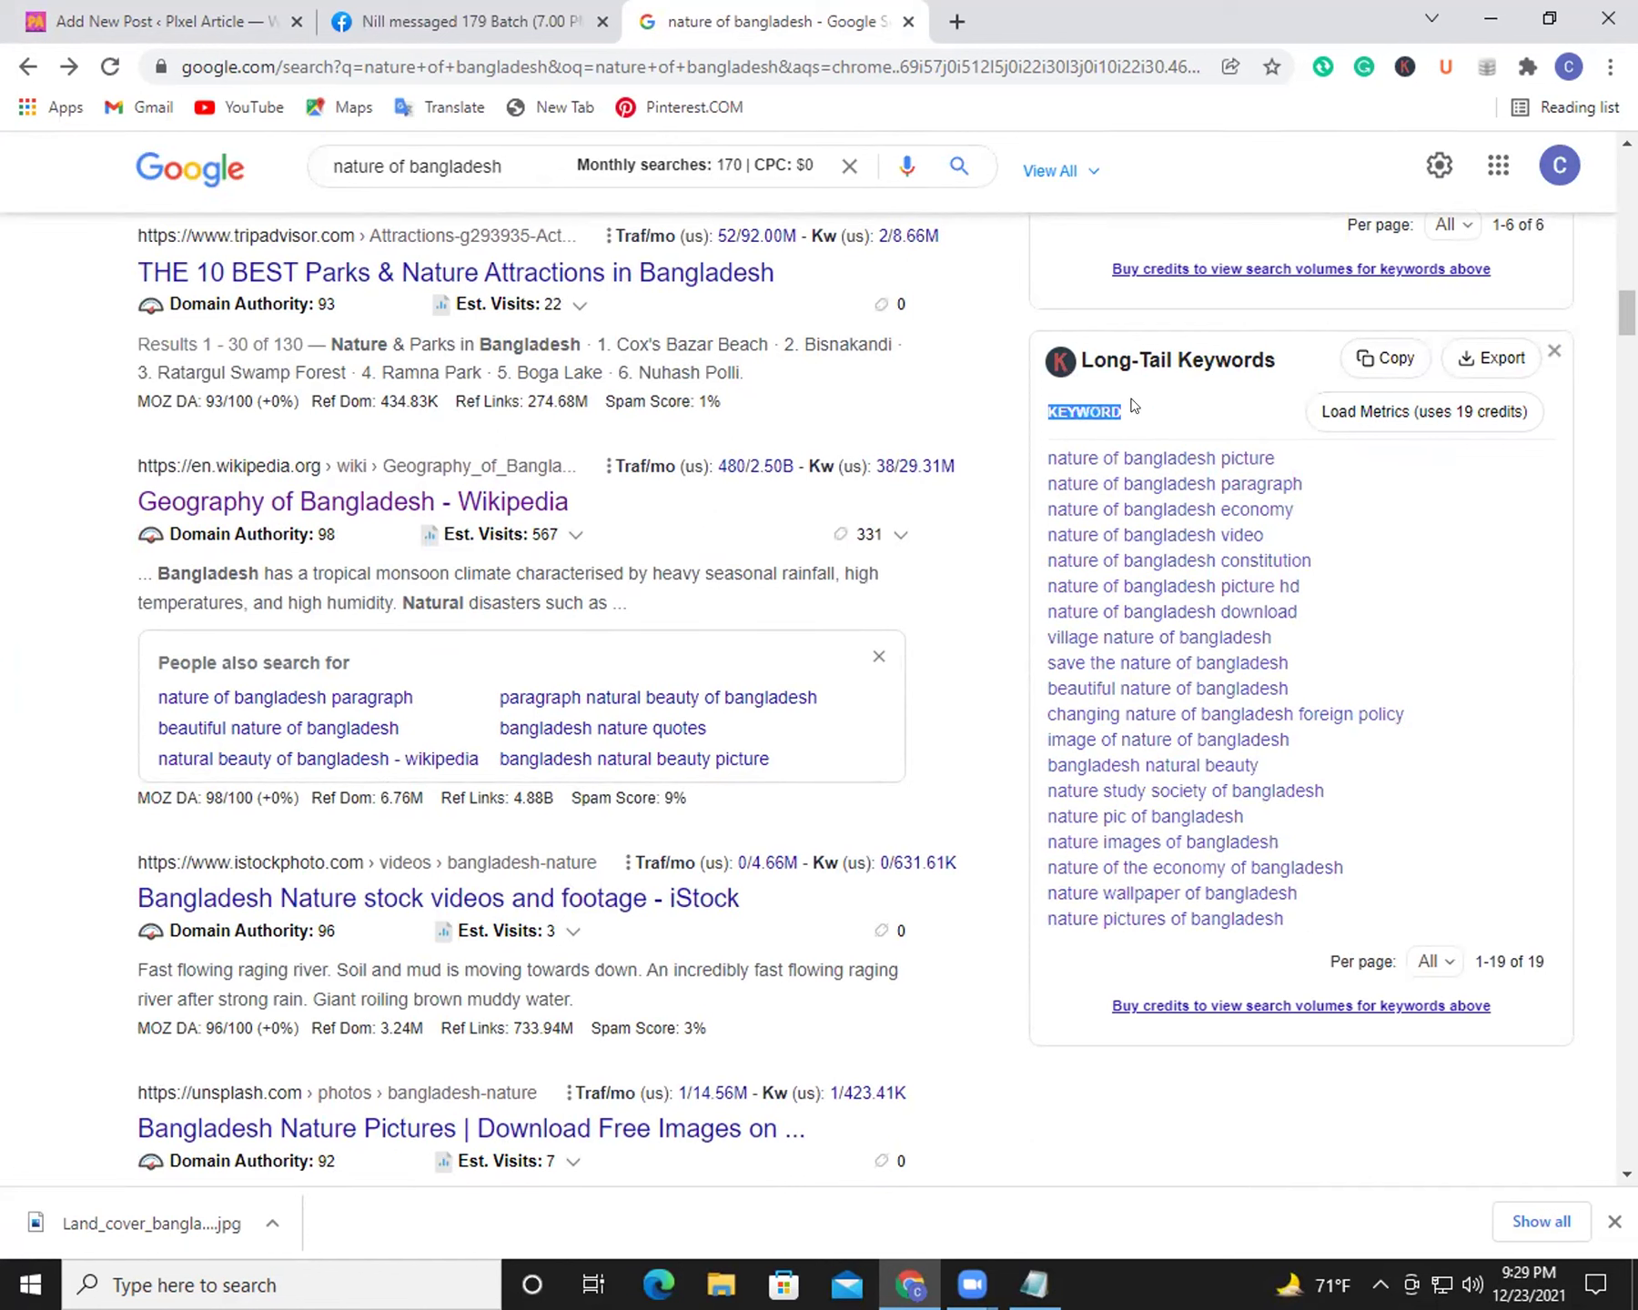
left_click(1133, 405)
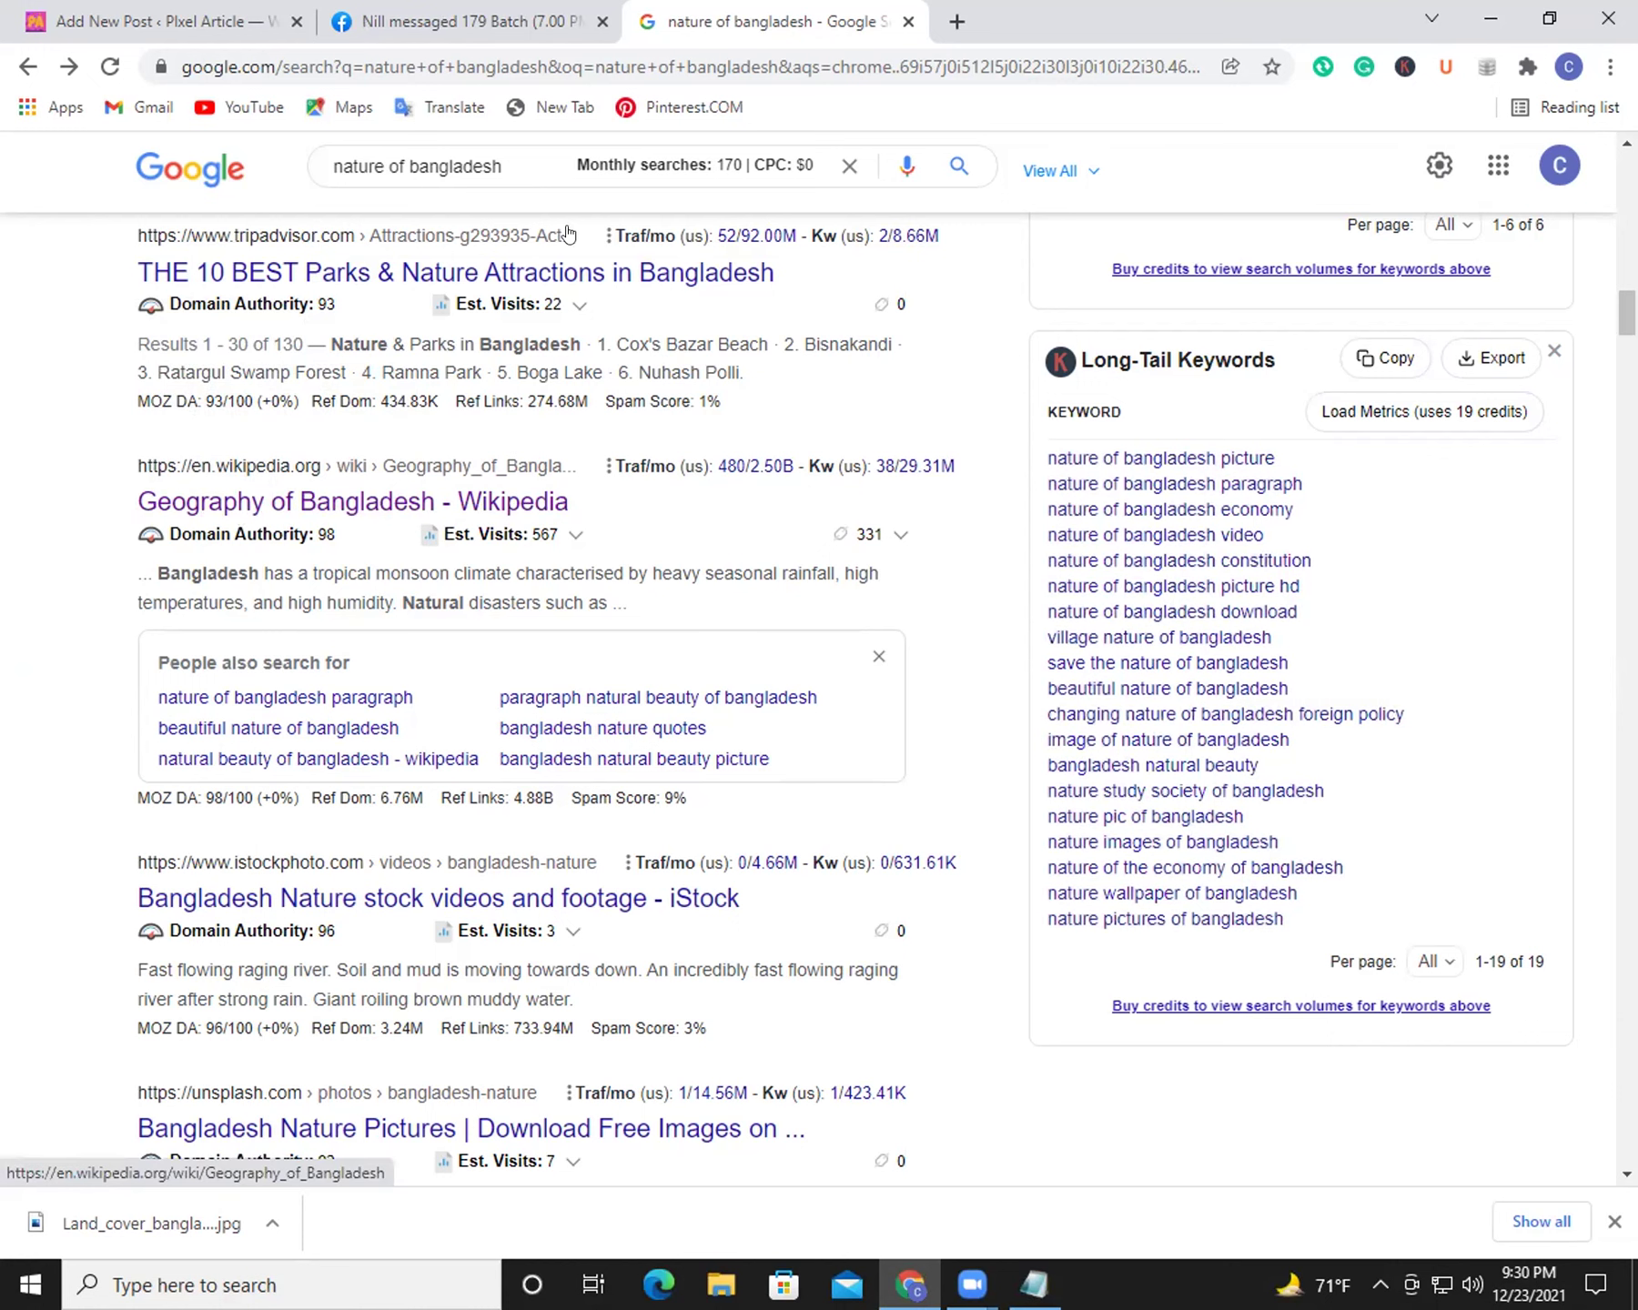
Step: Reopen the Wikipedia article "Geography of Bangladesh" from the results and look through its sections down to the categories at its end
left_click(515, 503)
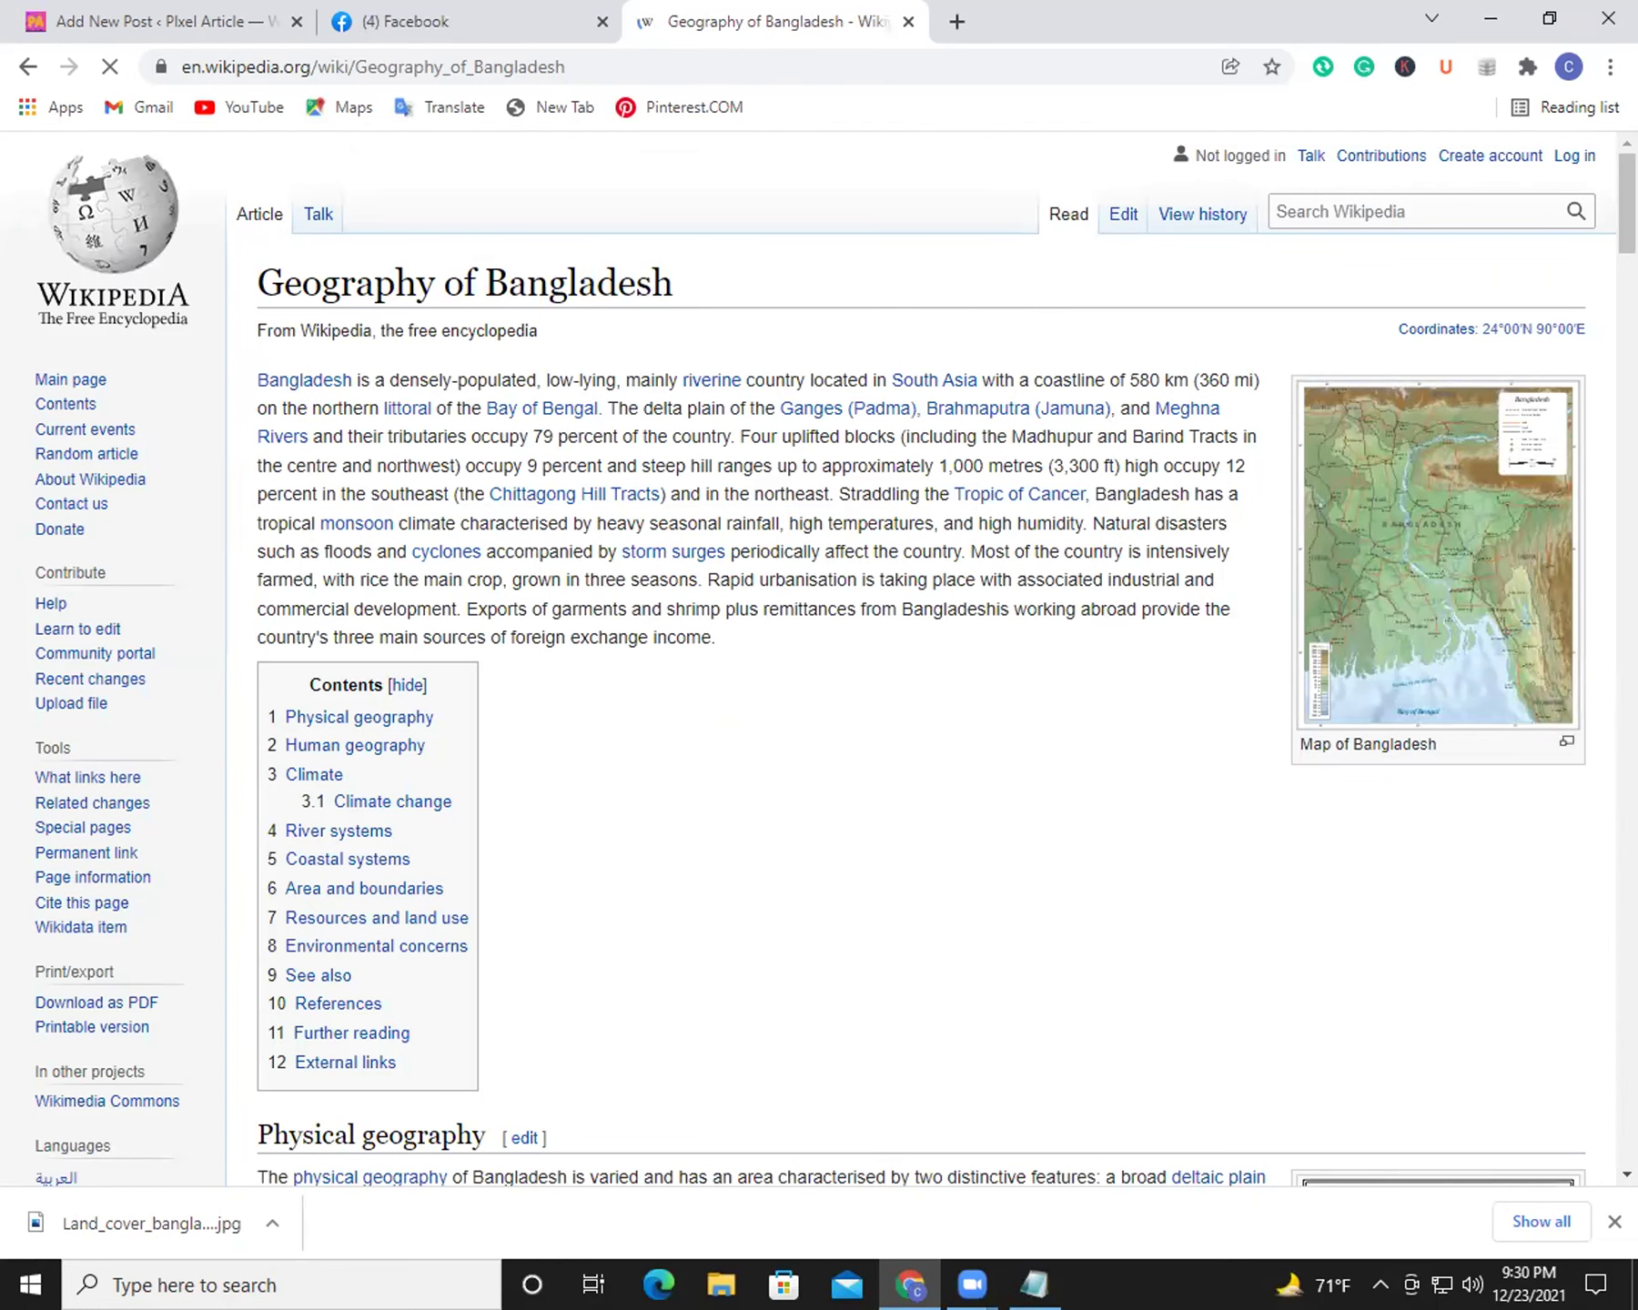
scroll(809, 400, "down", 5)
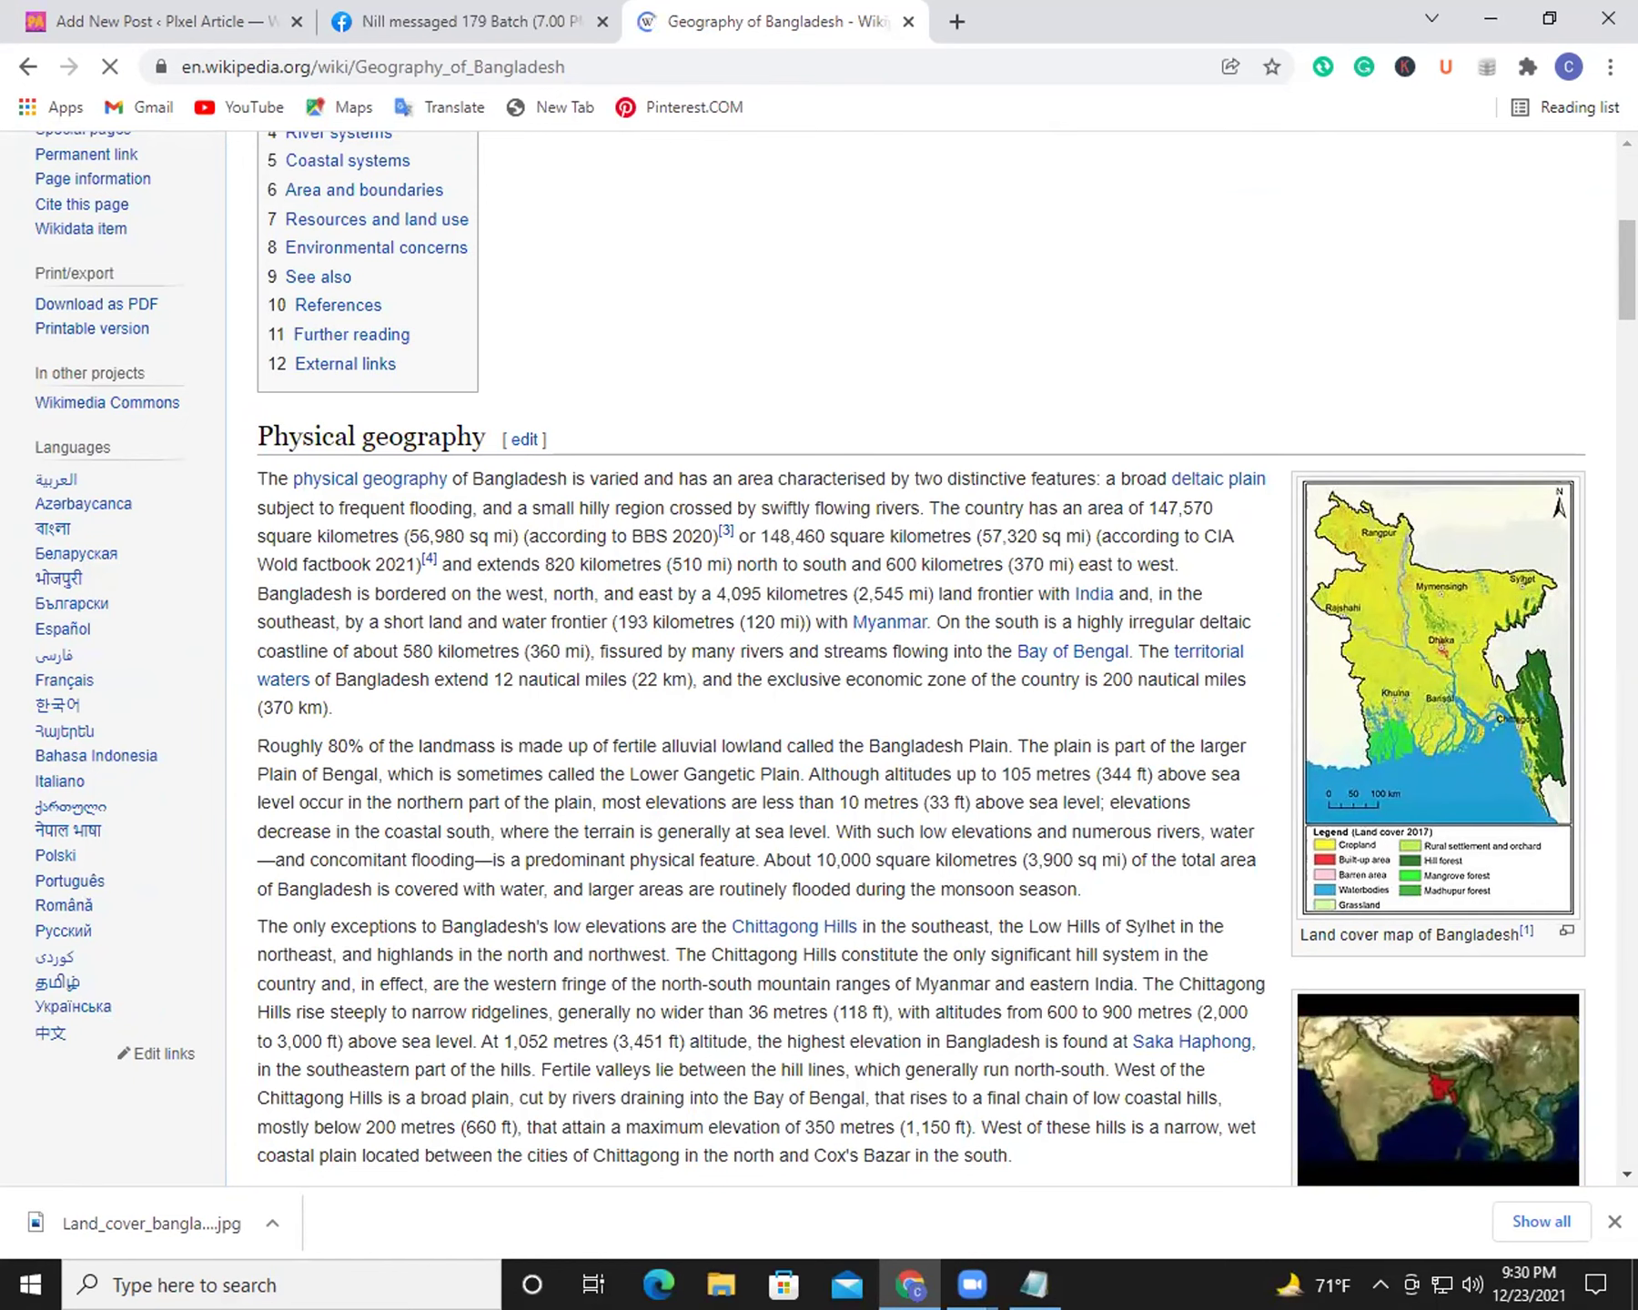
scroll(810, 655, "down", 7)
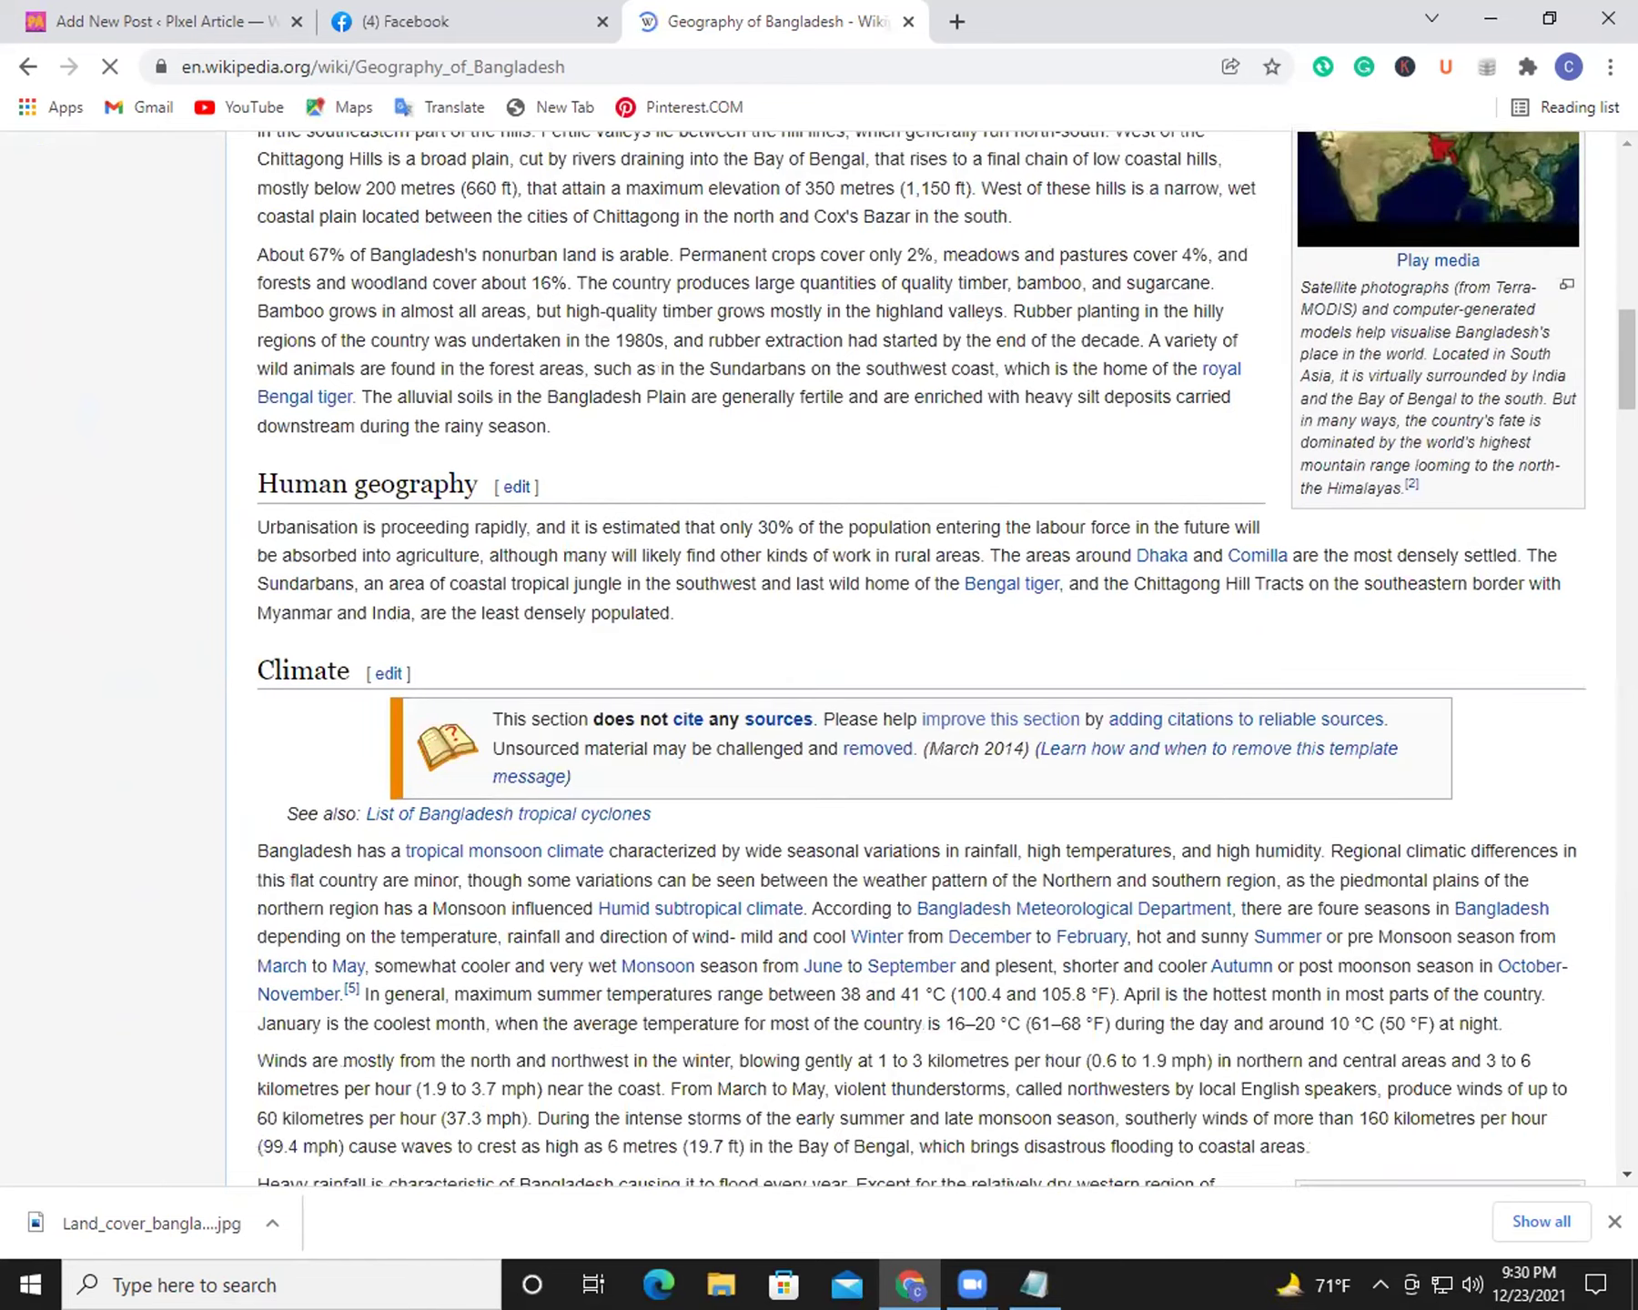
scroll(921, 659, "down", 14)
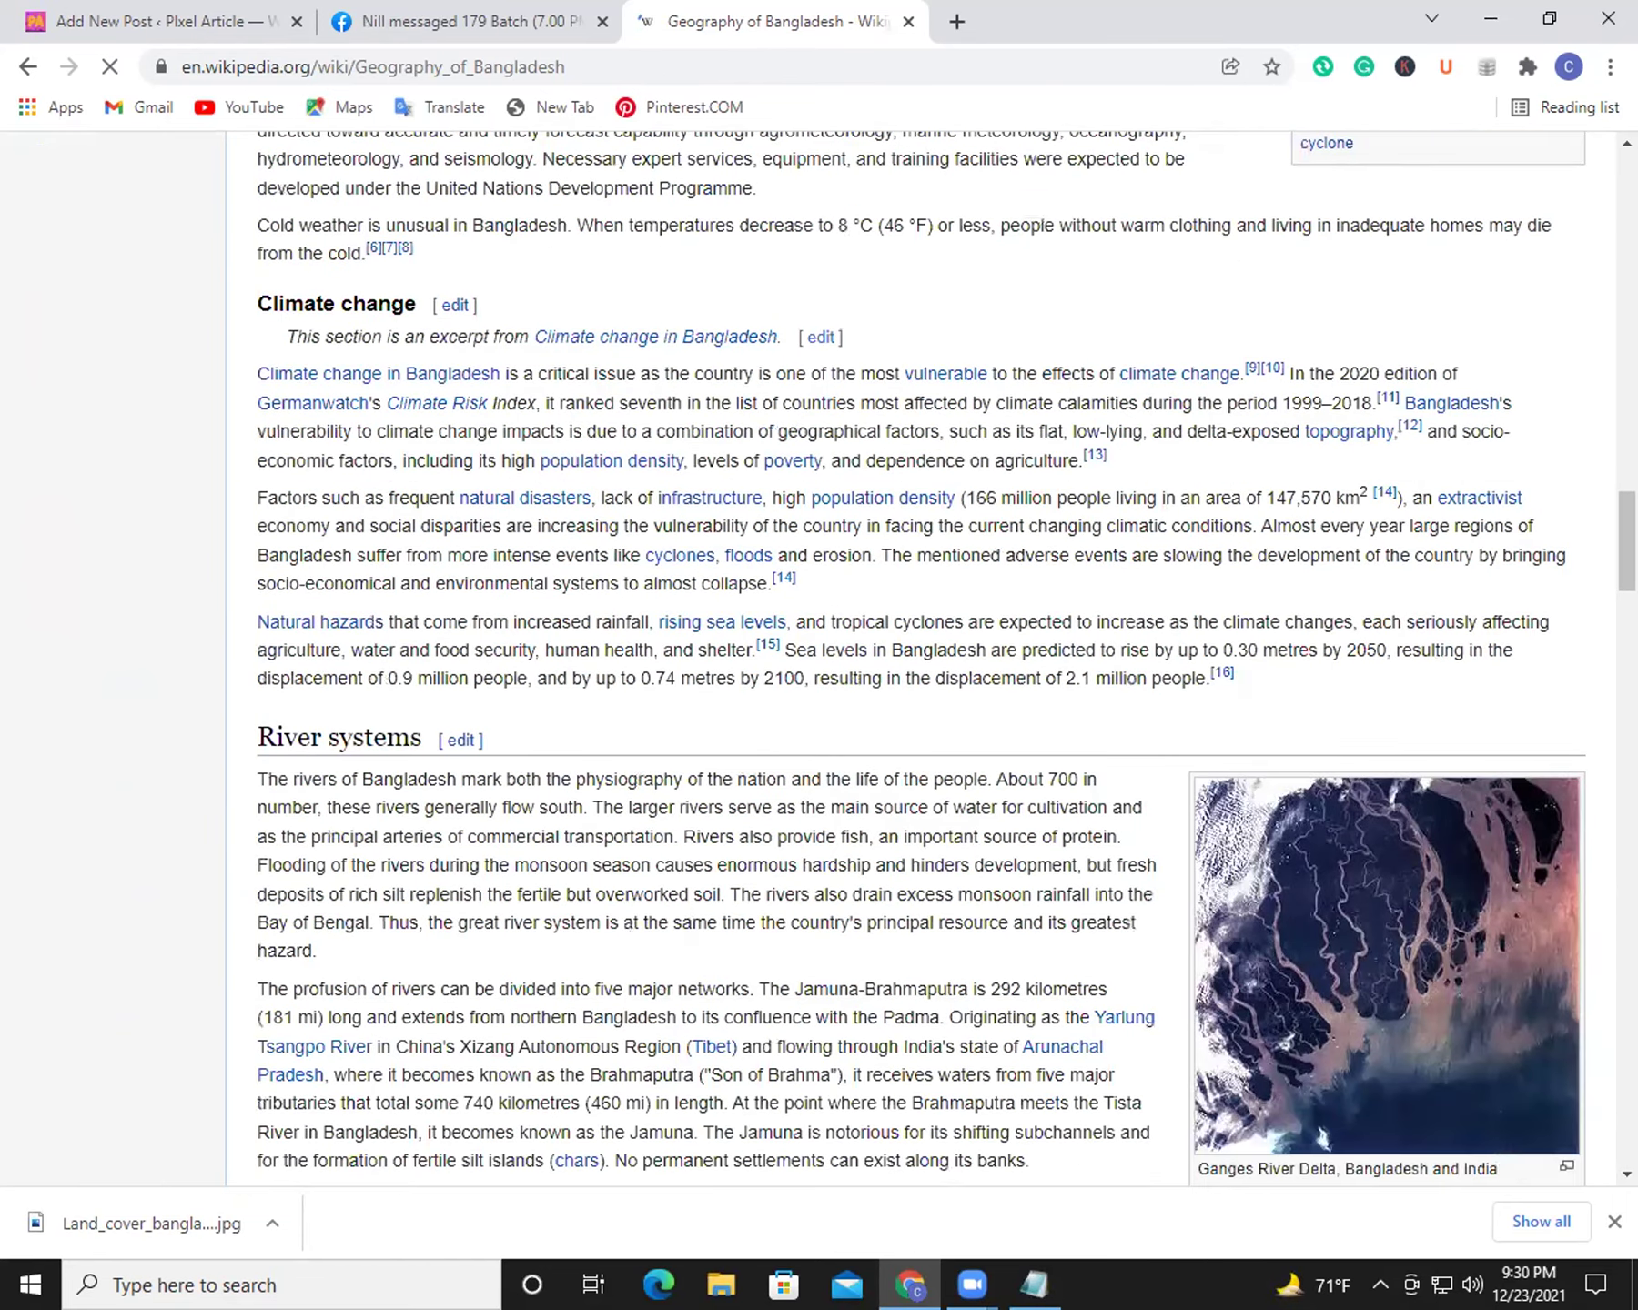
scroll(921, 658, "down", 14)
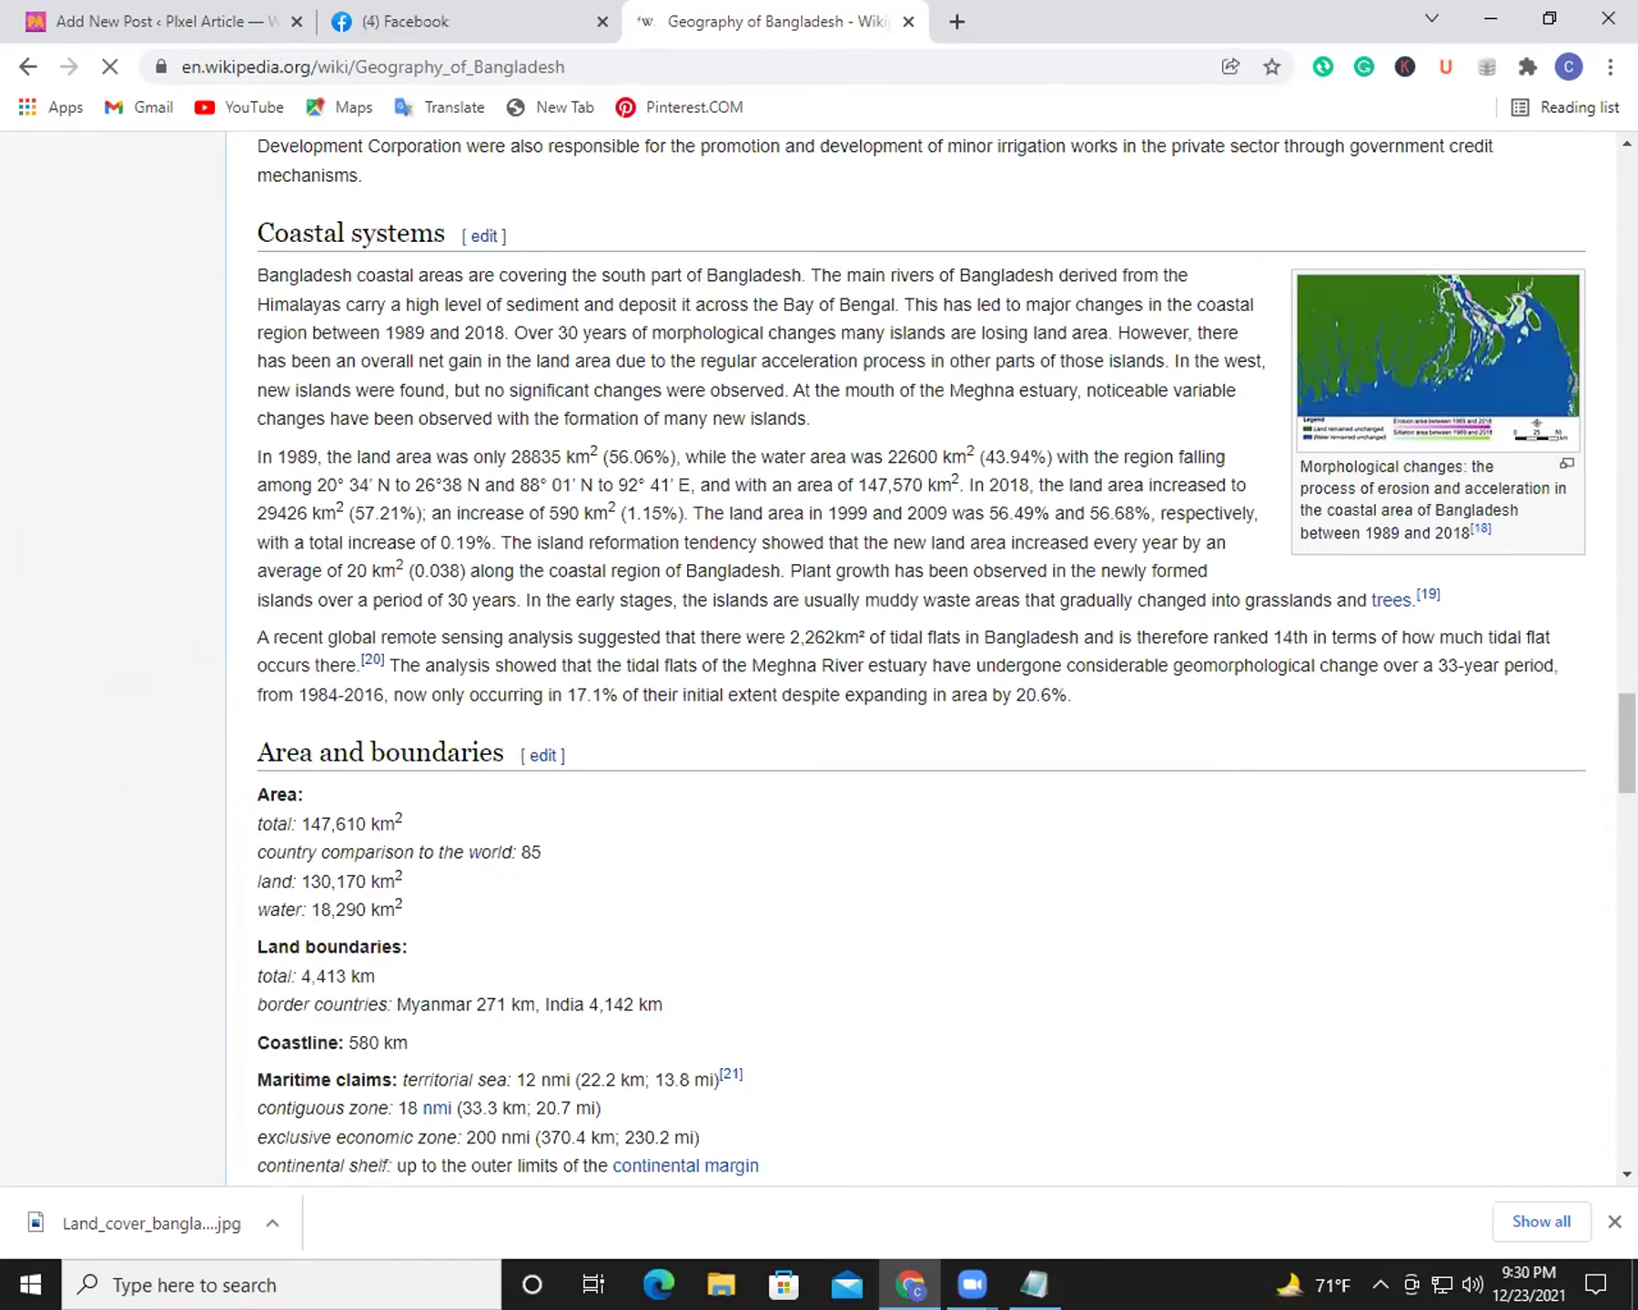
scroll(921, 659, "down", 4)
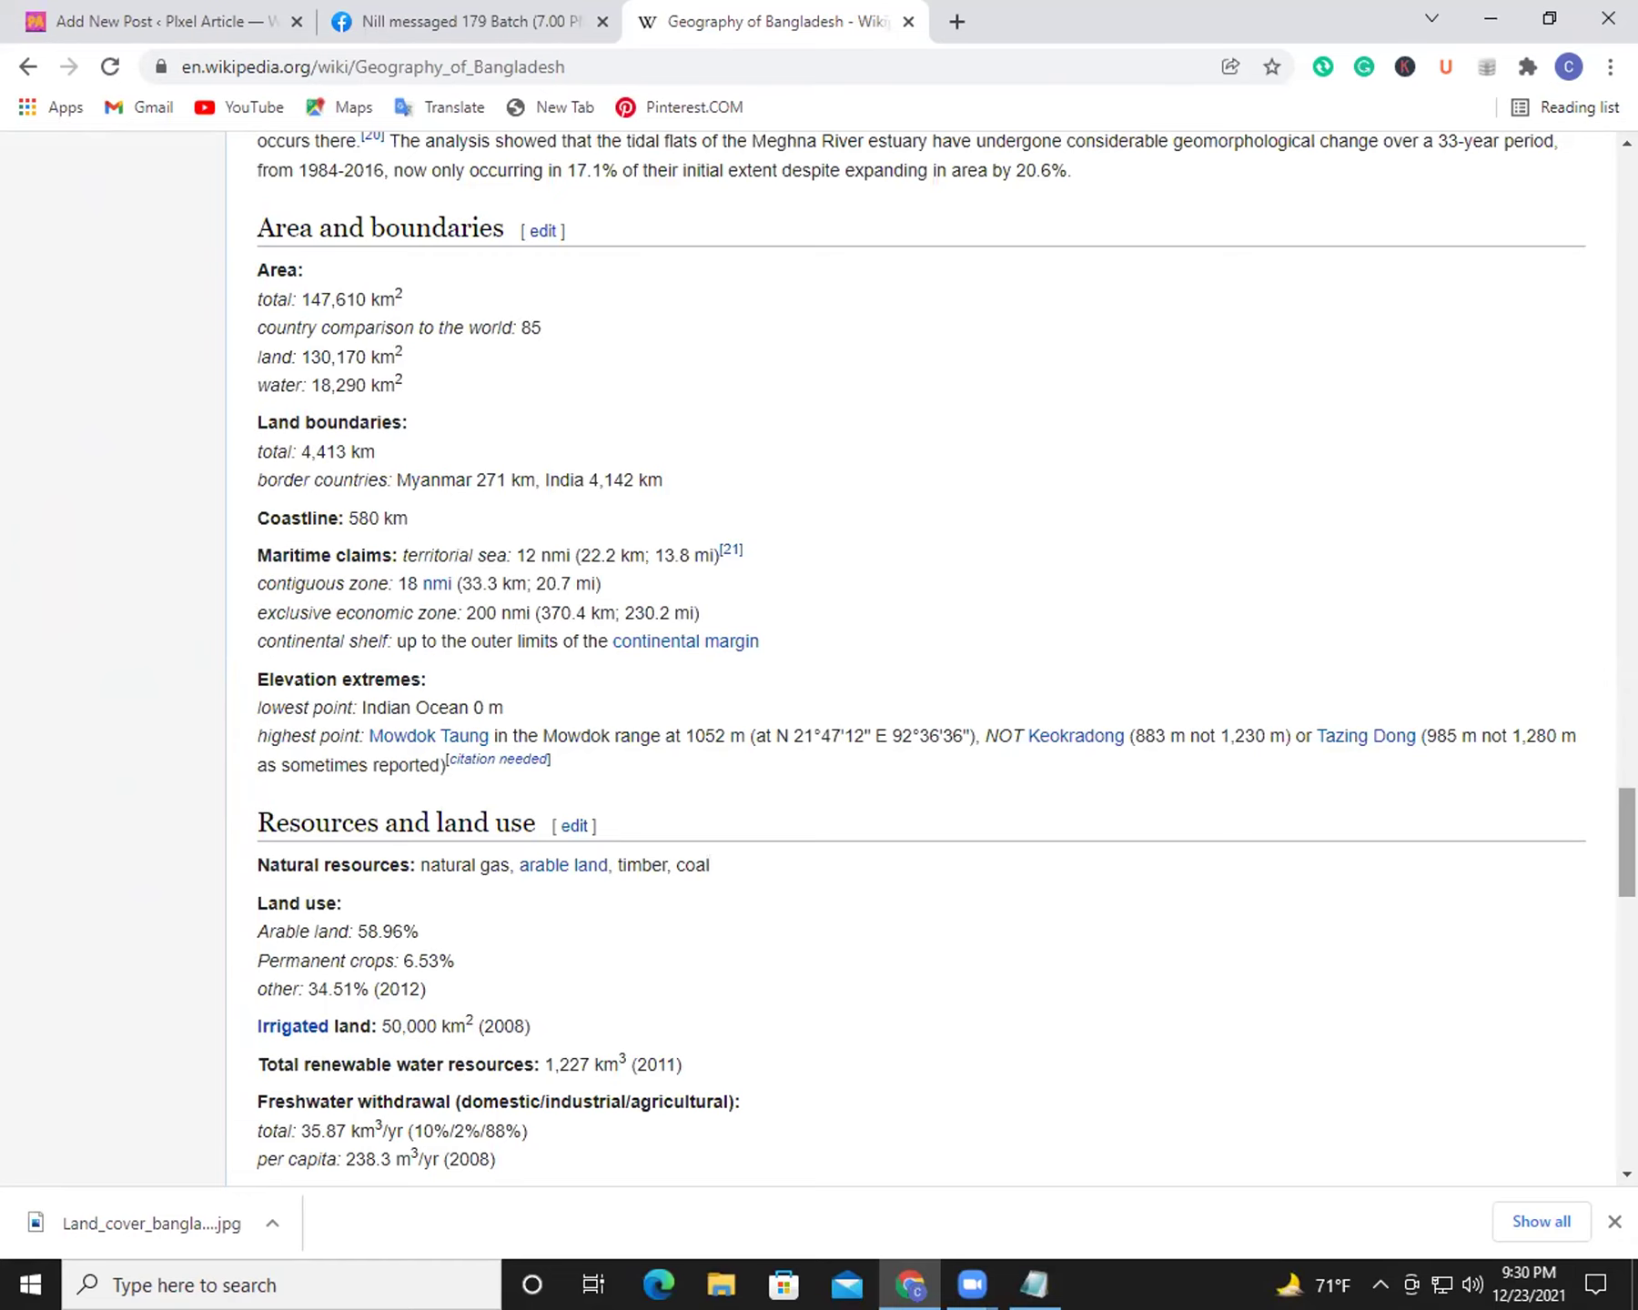
scroll(1603, 960, "down", 10)
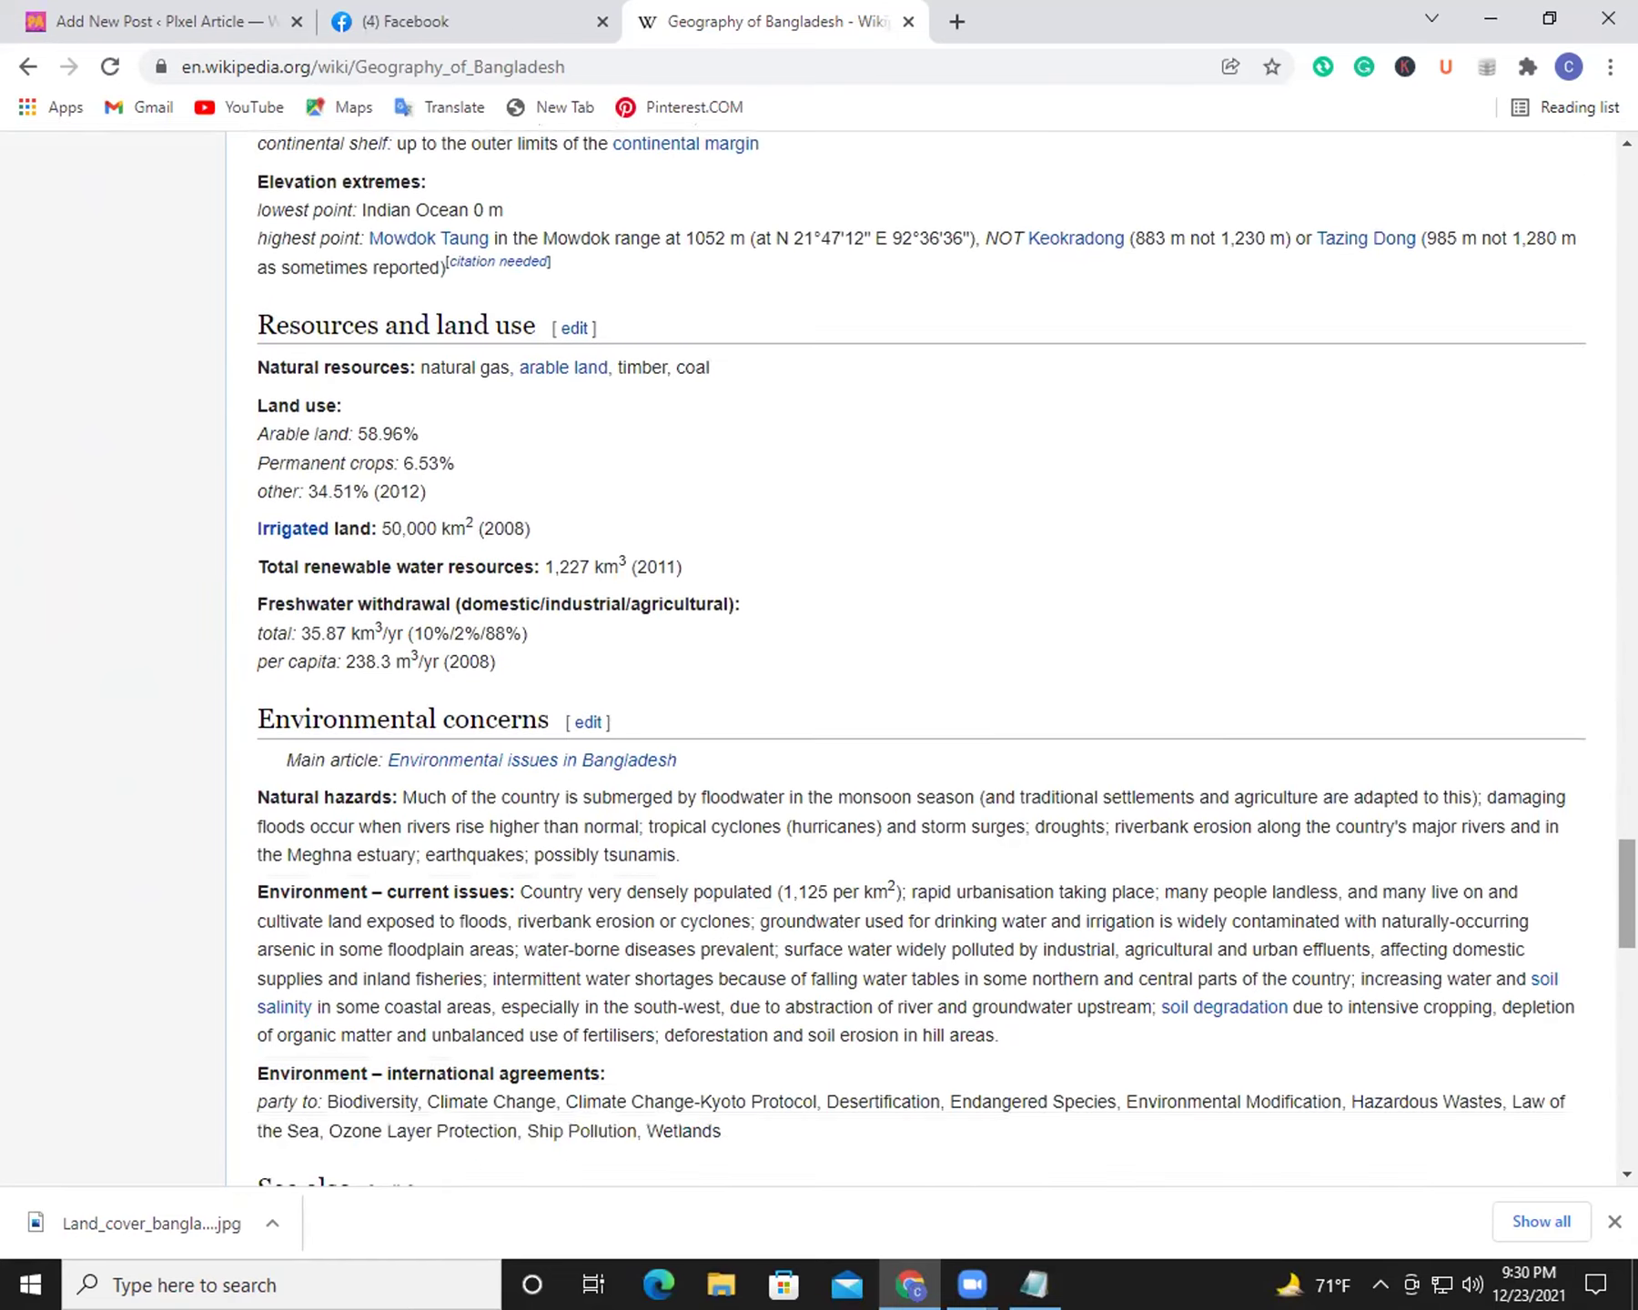
scroll(1603, 960, "down", 15)
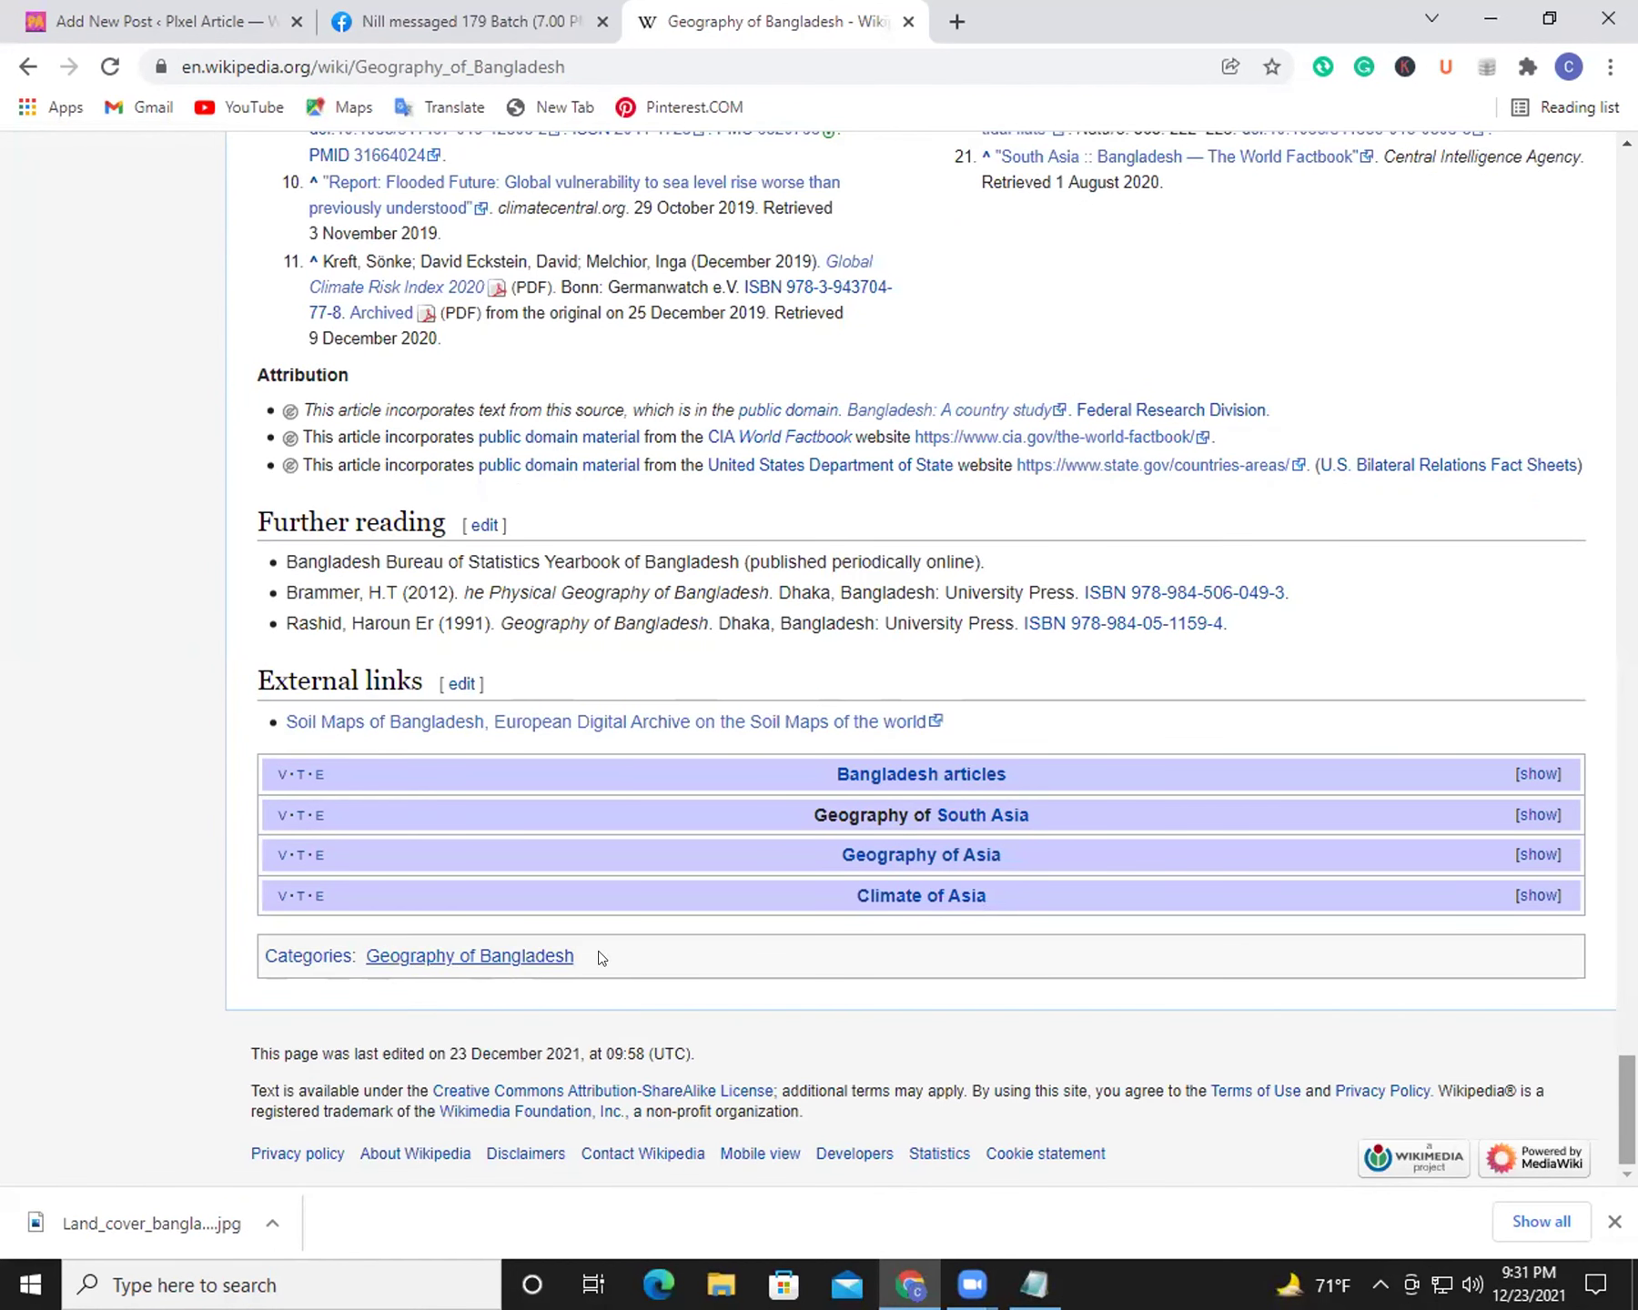
scroll(910, 655, "up", 8)
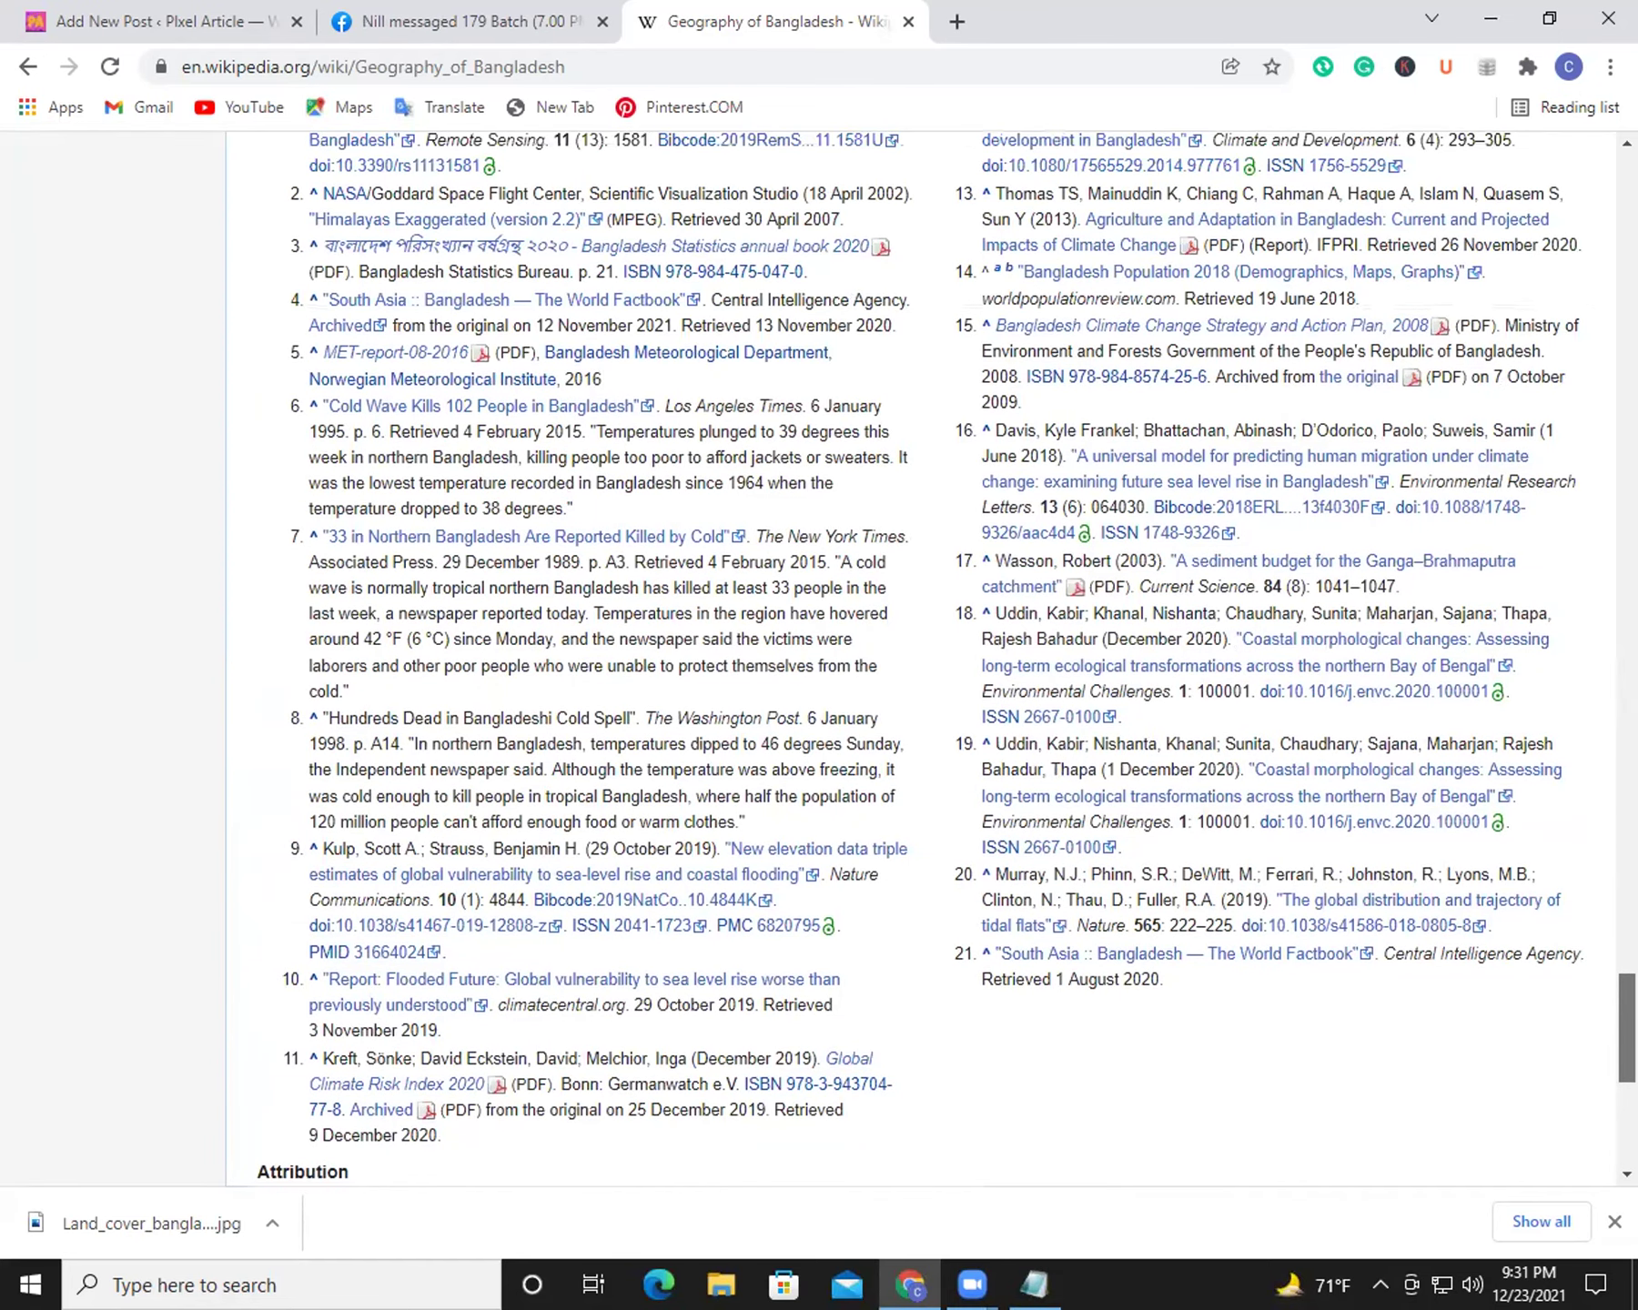
scroll(910, 655, "up", 1)
scroll(533, 655, "up", 7)
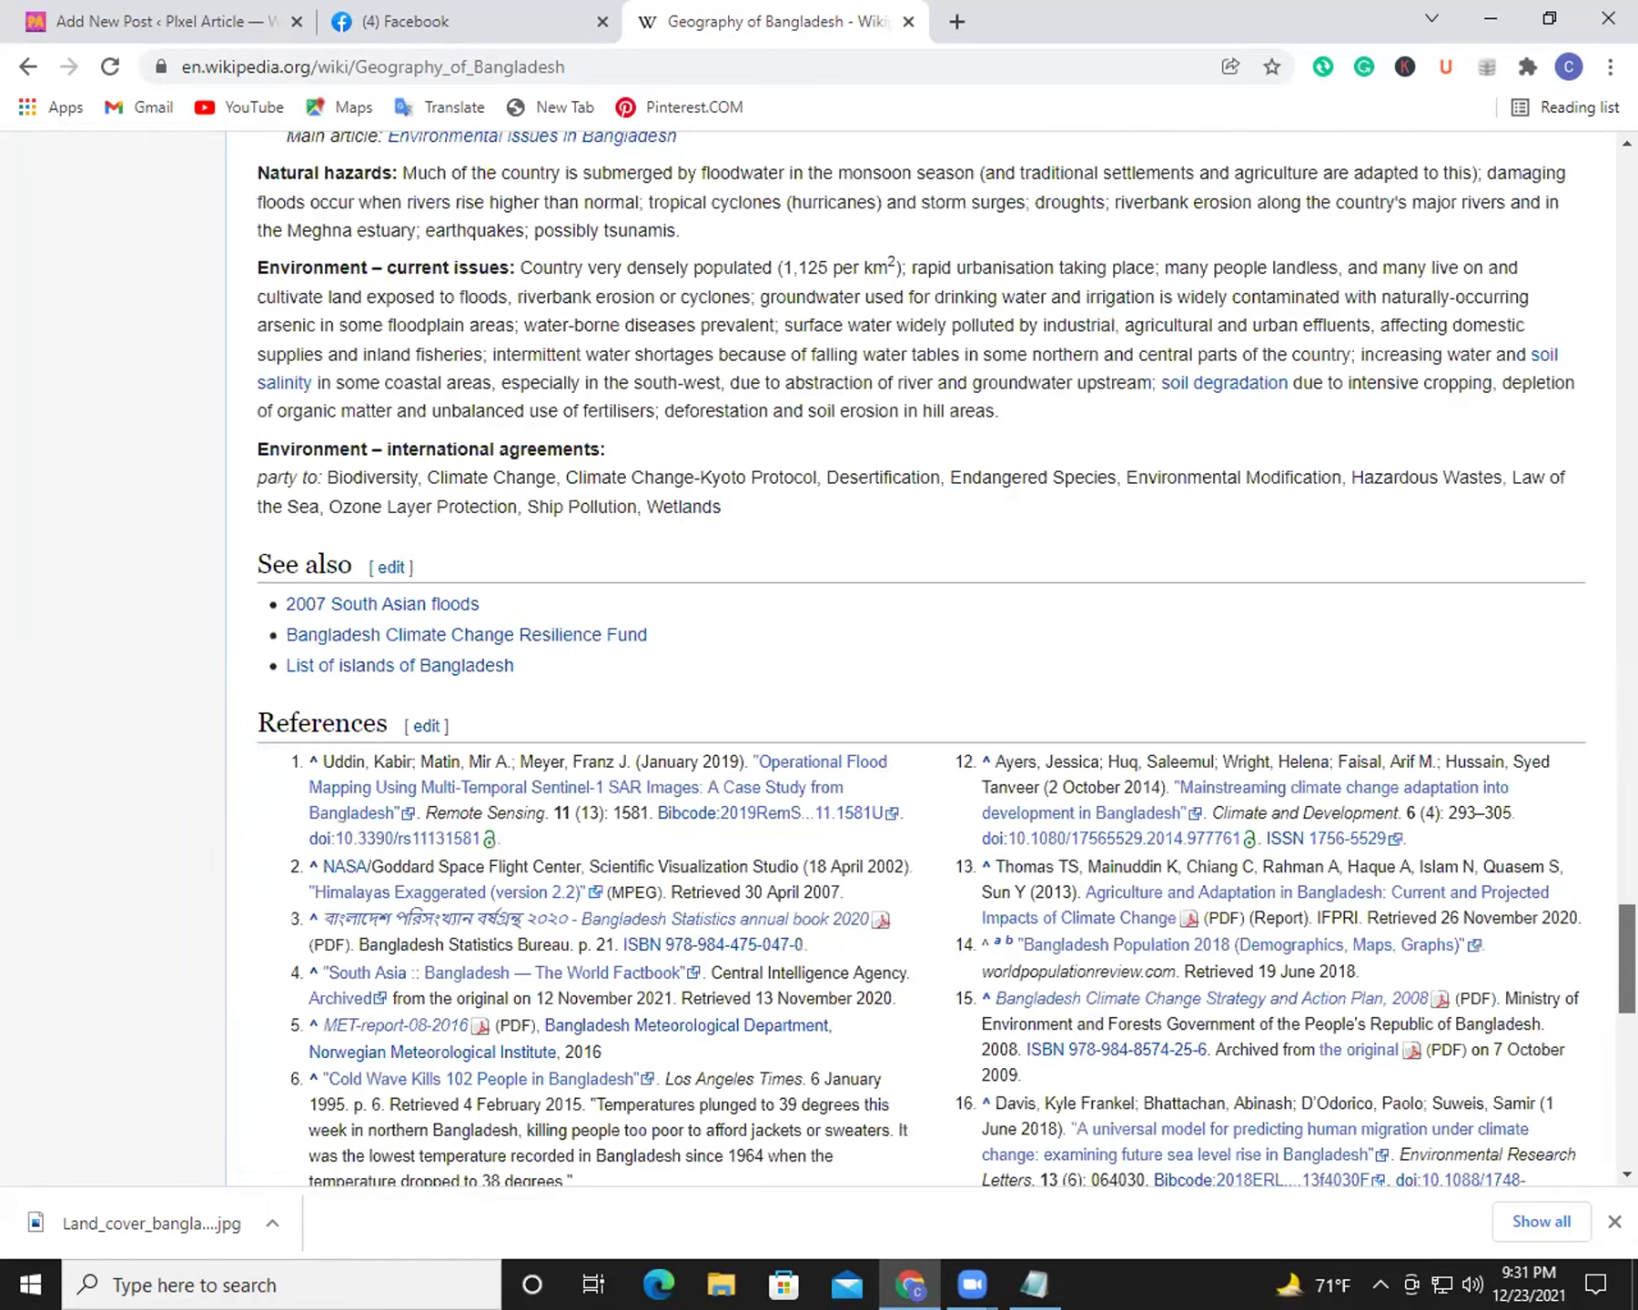
key("Home")
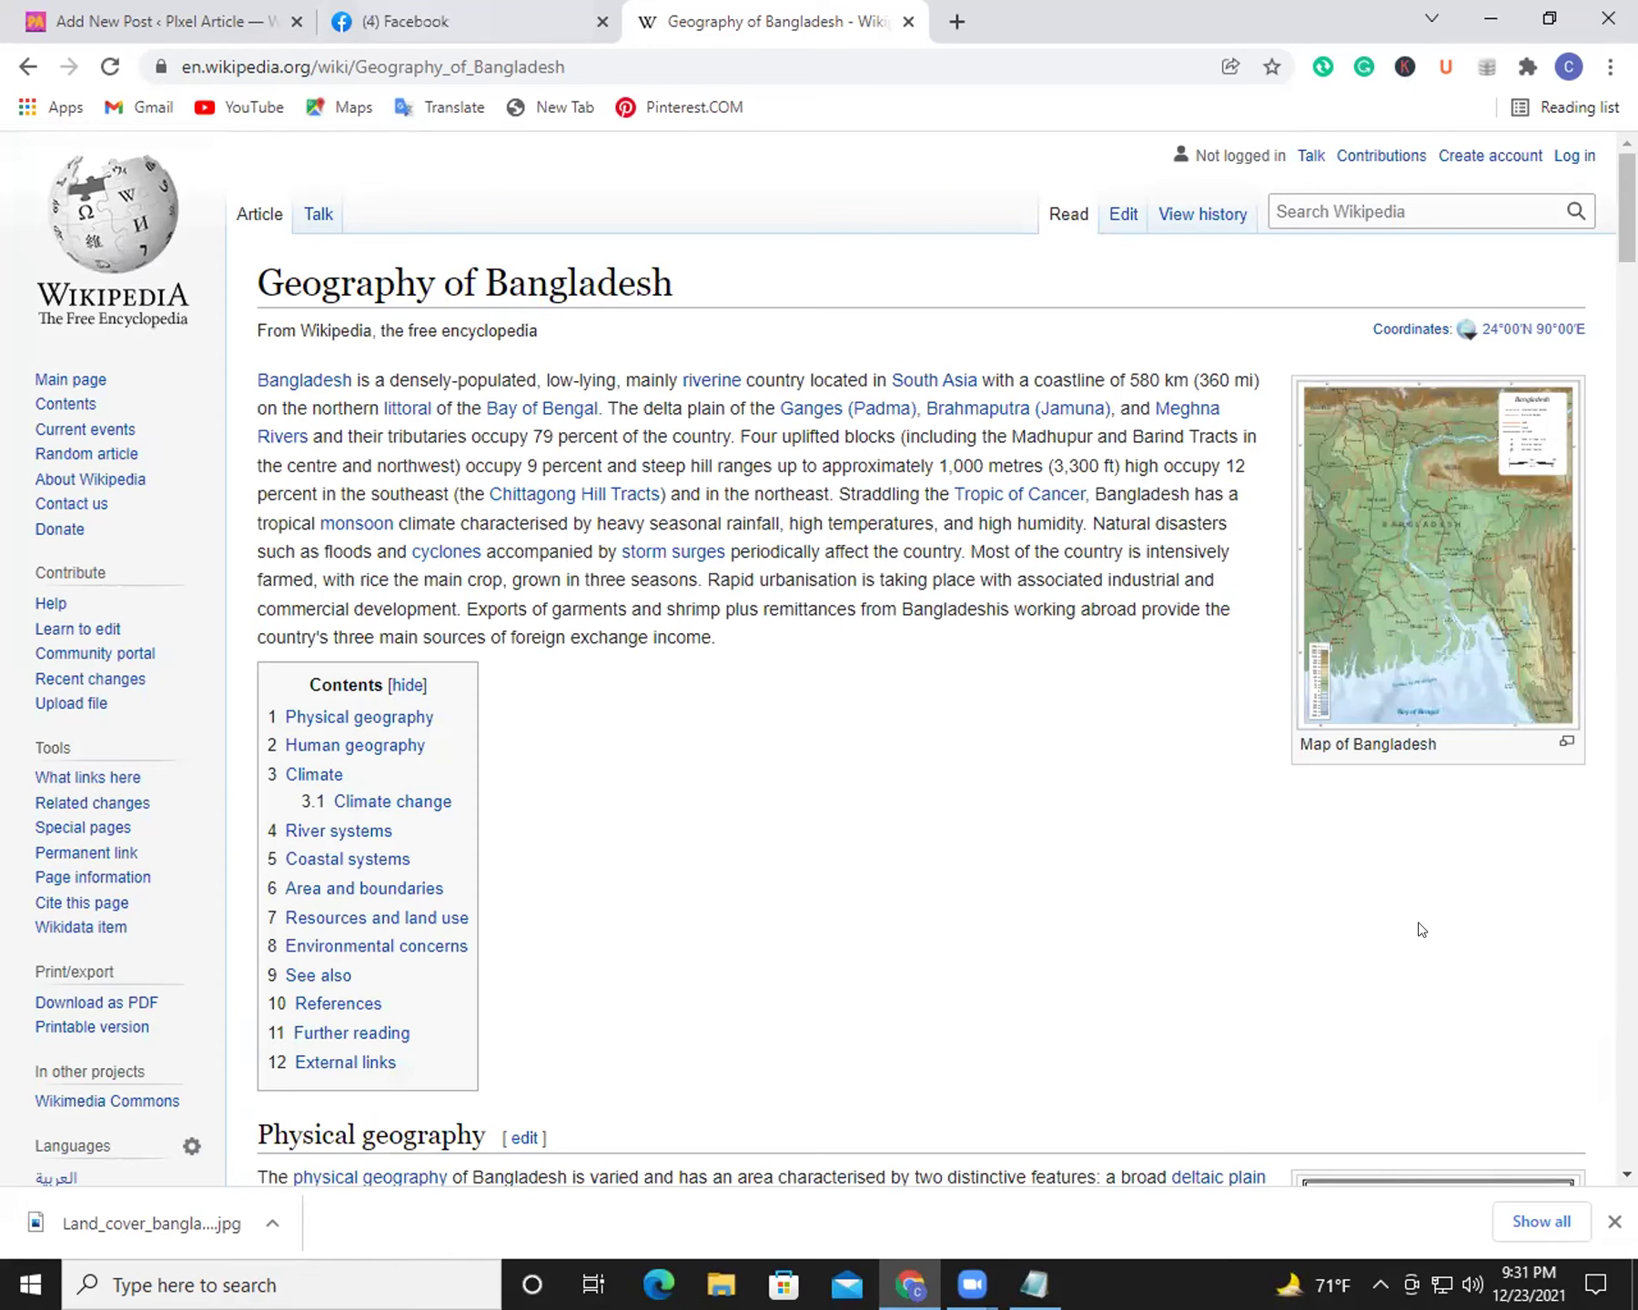
Step: Return to the WordPress post editor and add the tags "NATURE OF BANGADESH" and "NATURE" to the post
key("ctrl+1")
scroll(1606, 907, "down", 5)
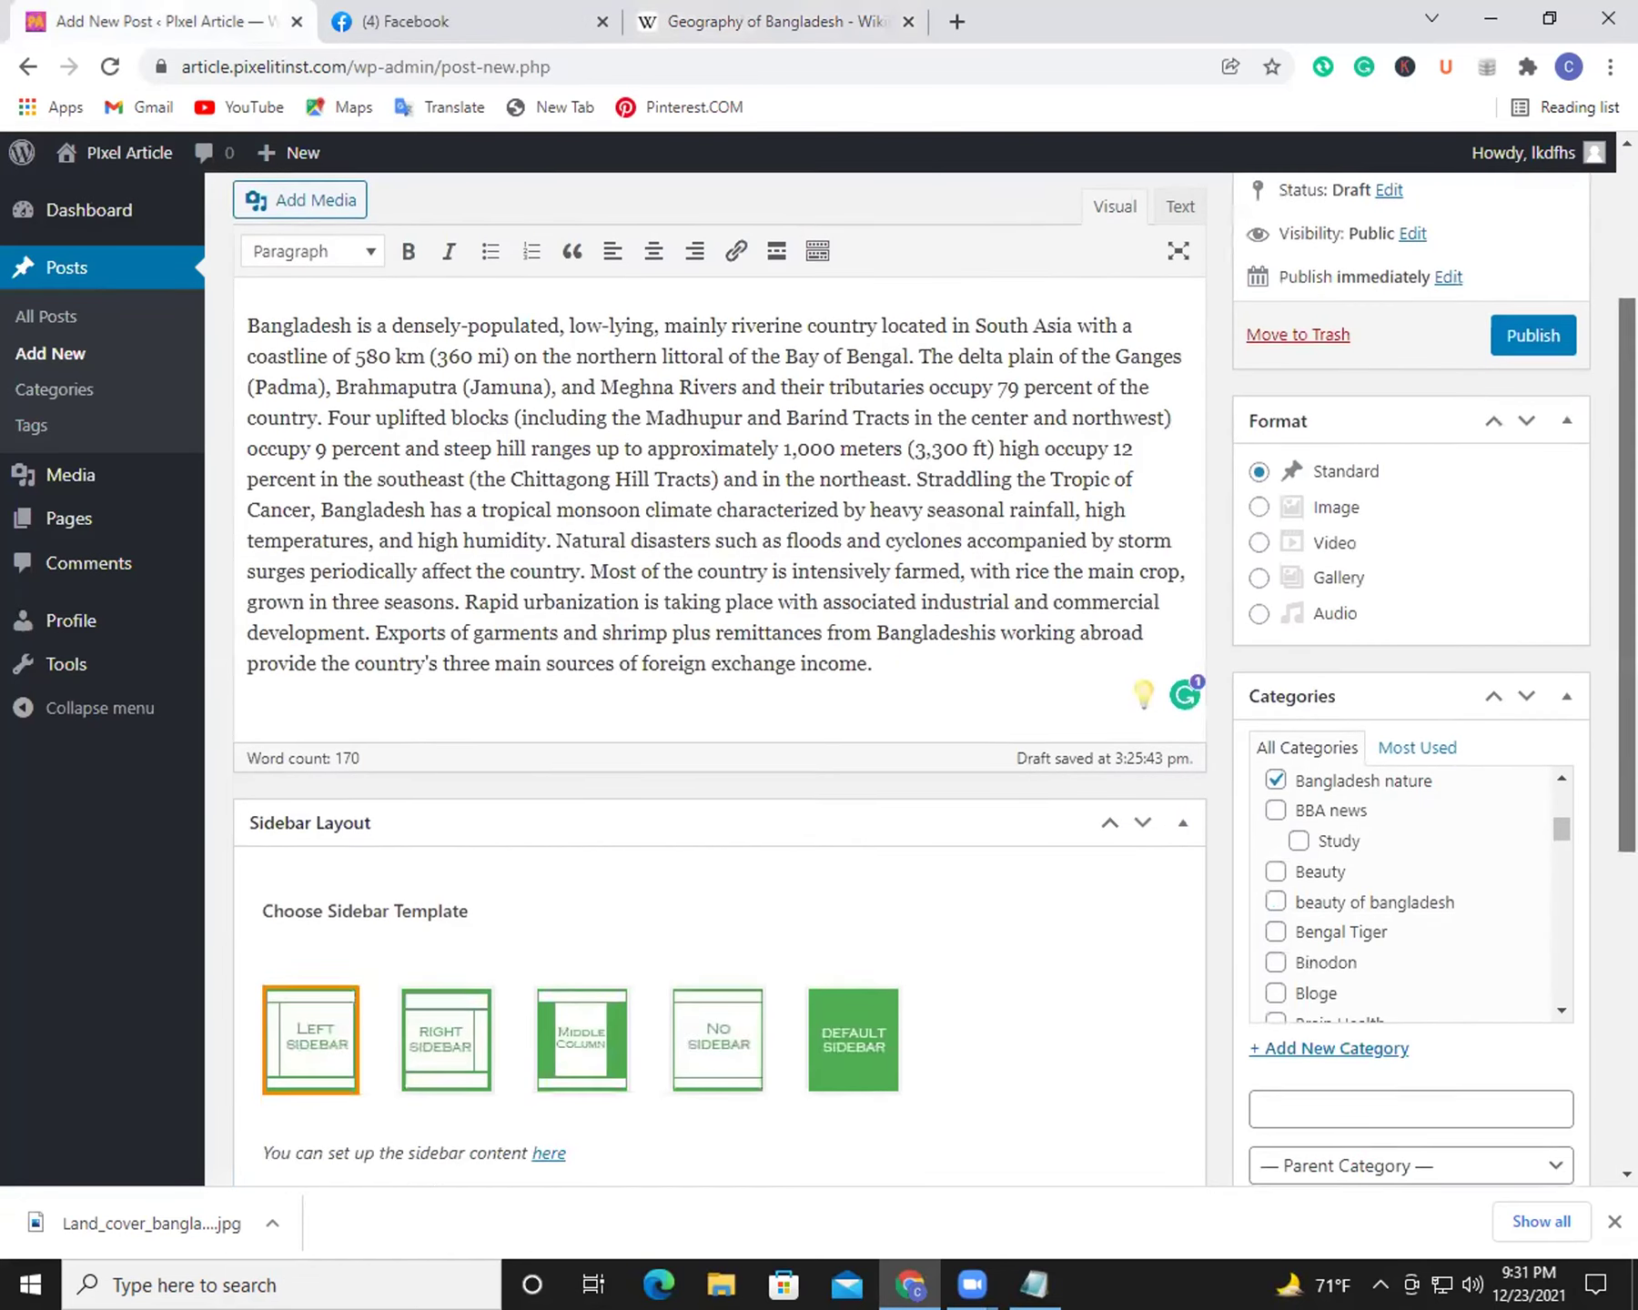
left_click(1453, 972)
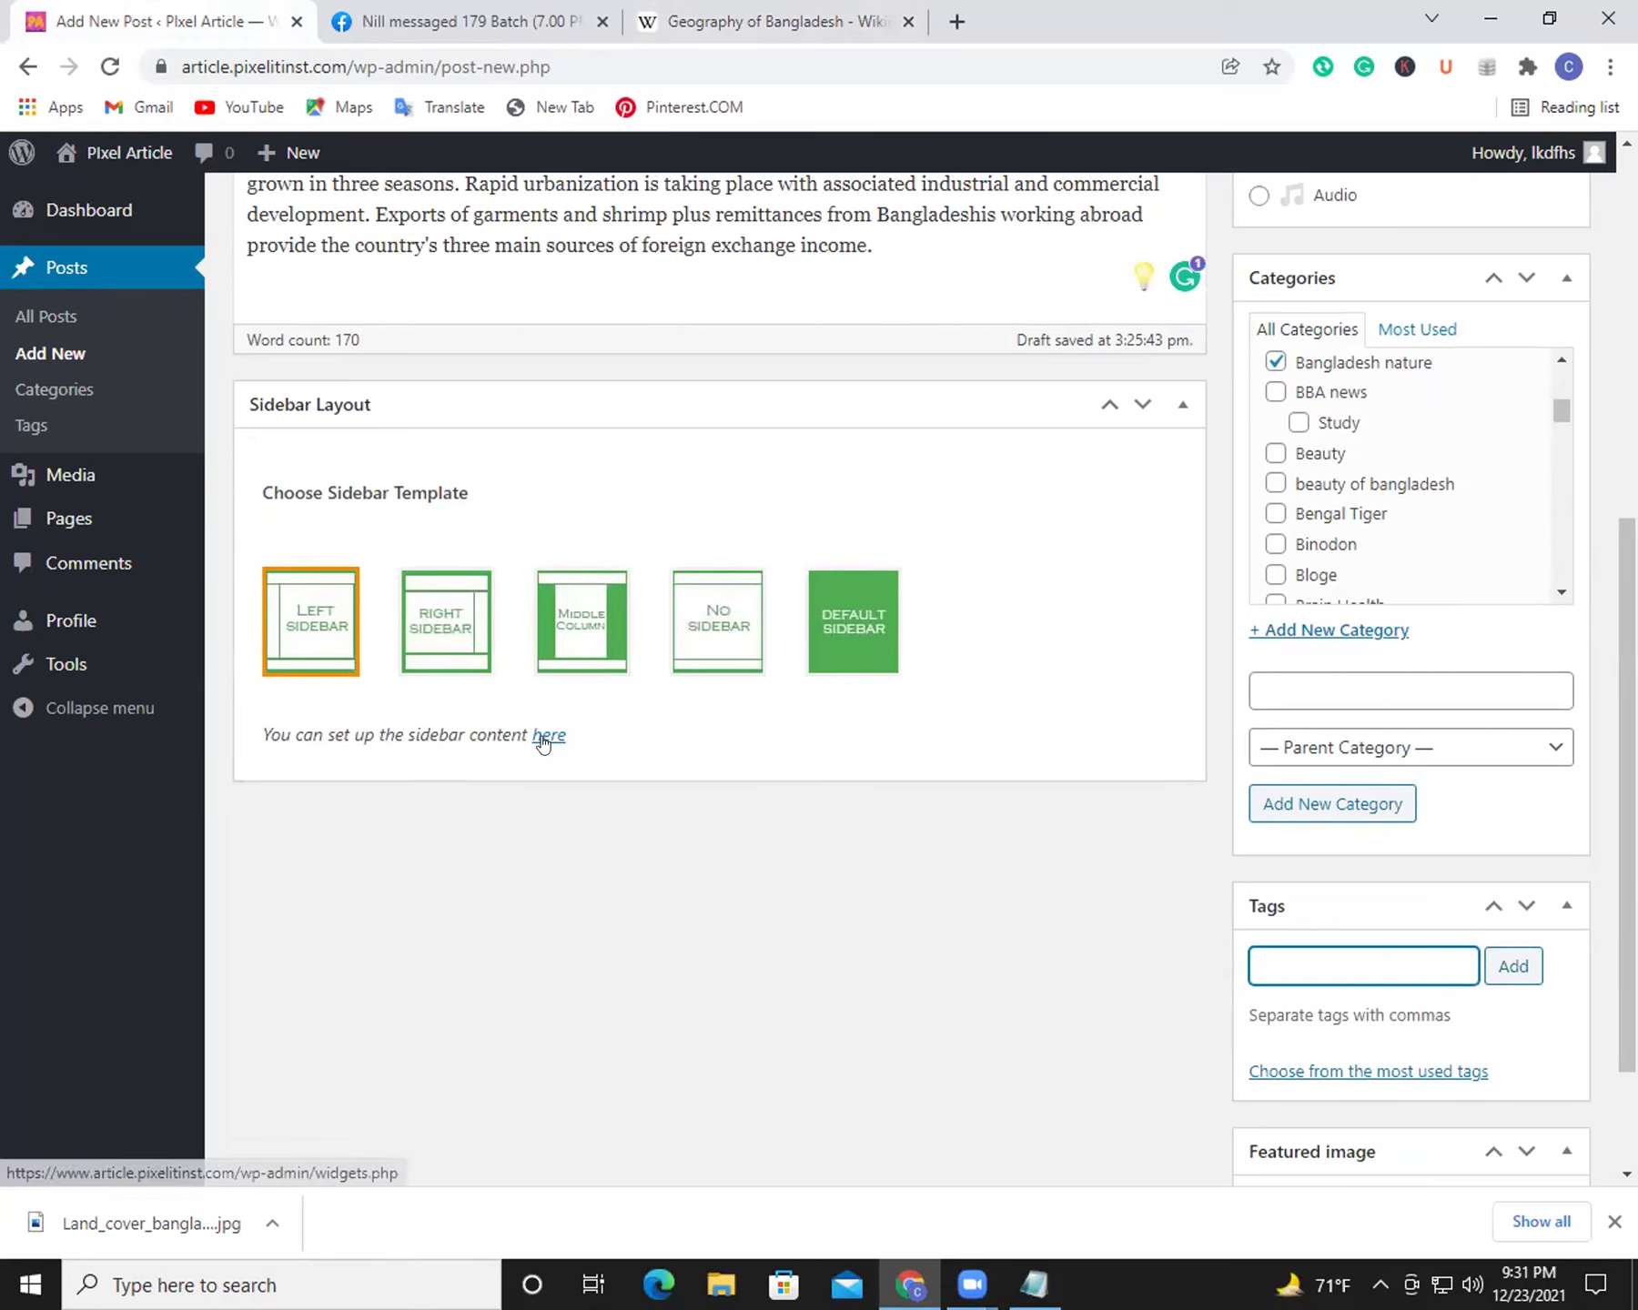
type("NATU")
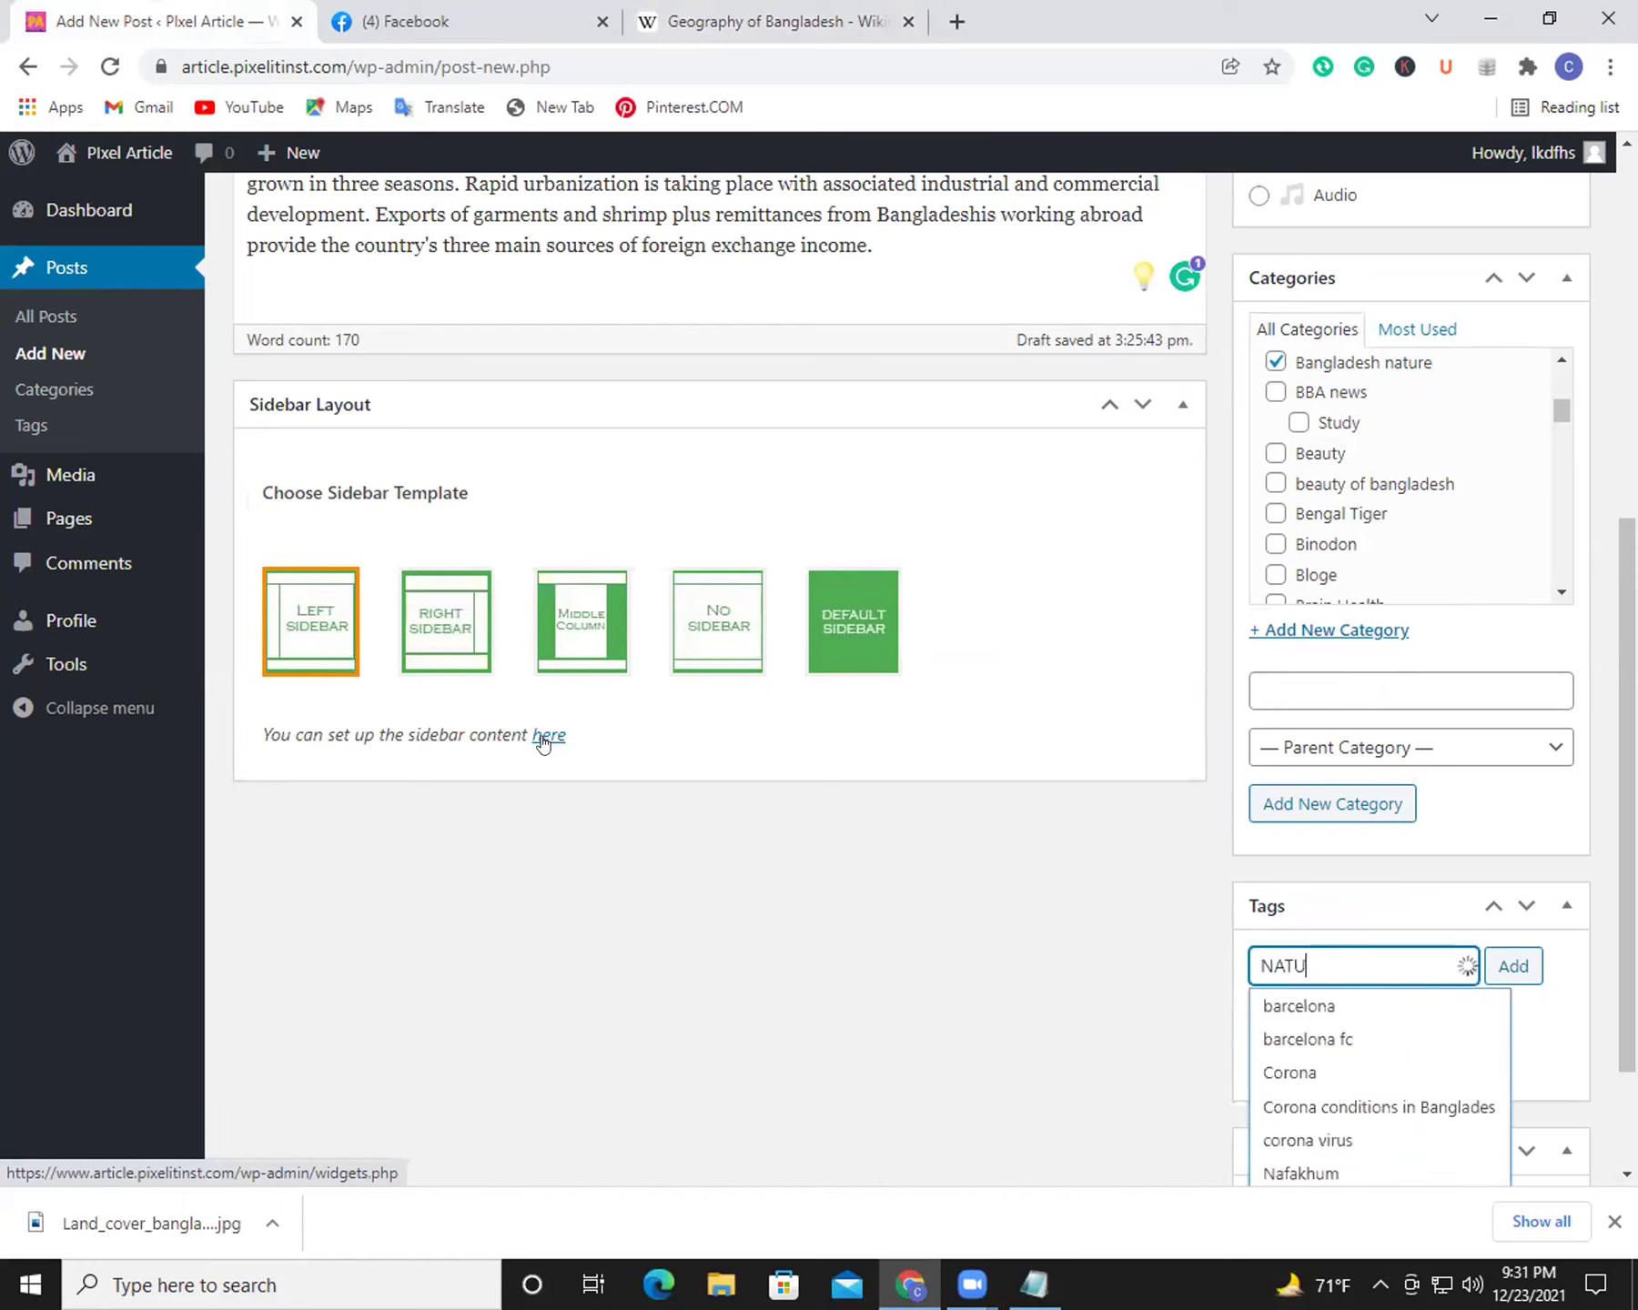
type("RE OF BA")
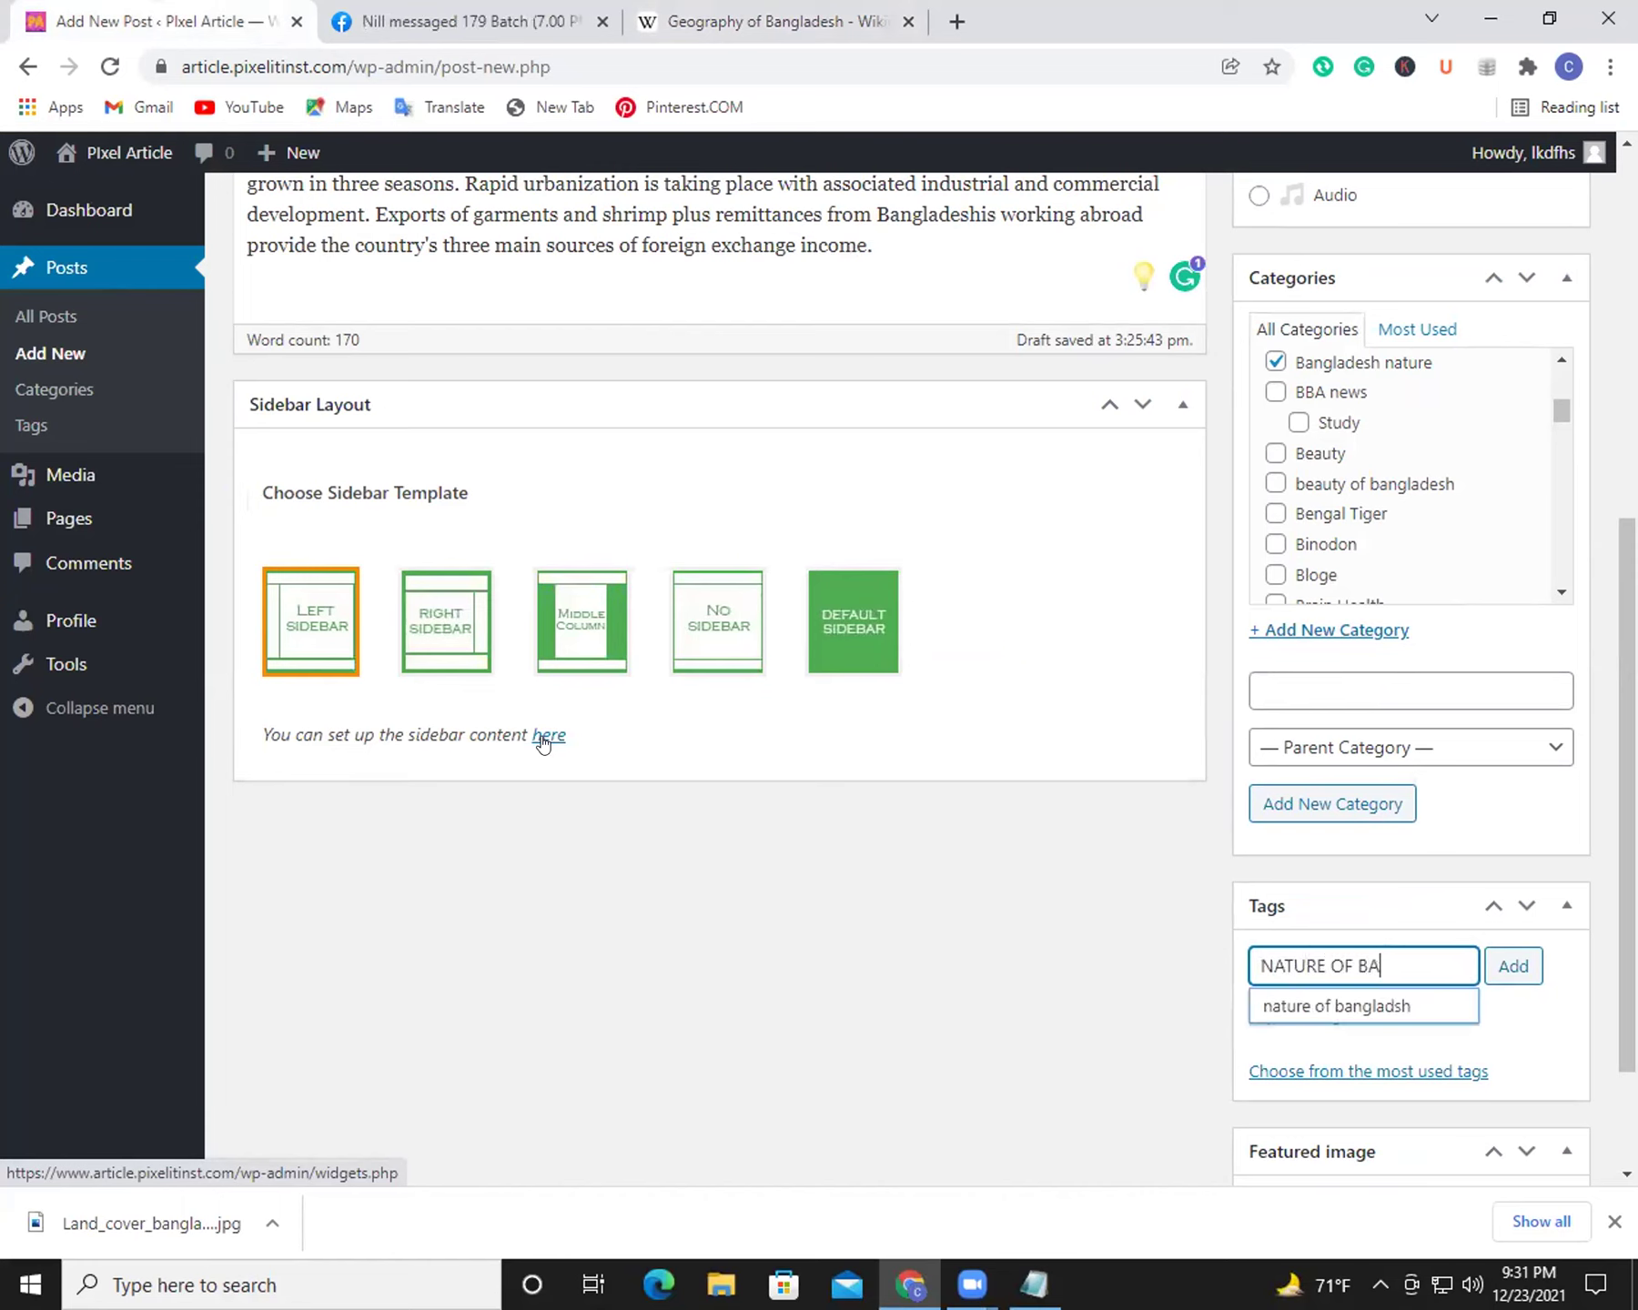
type("NGADESH")
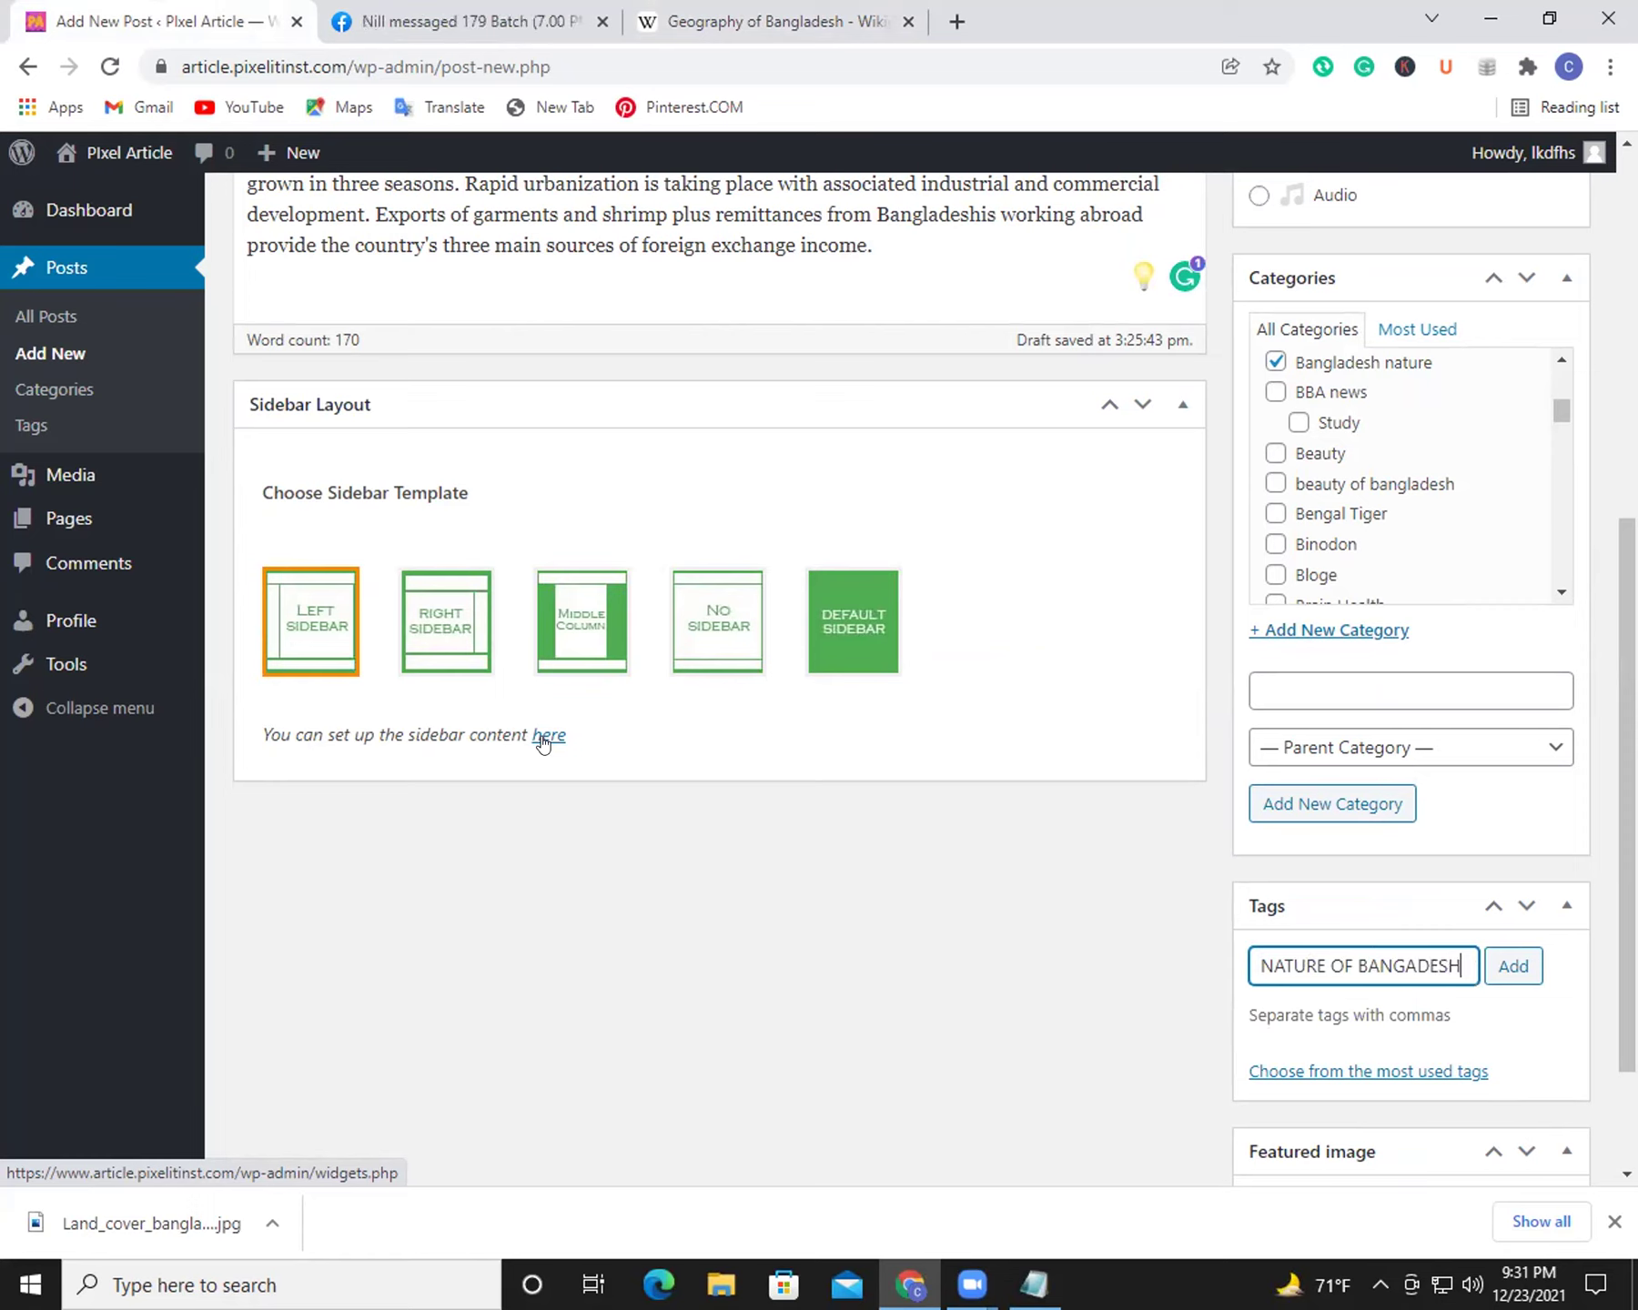
key("Return")
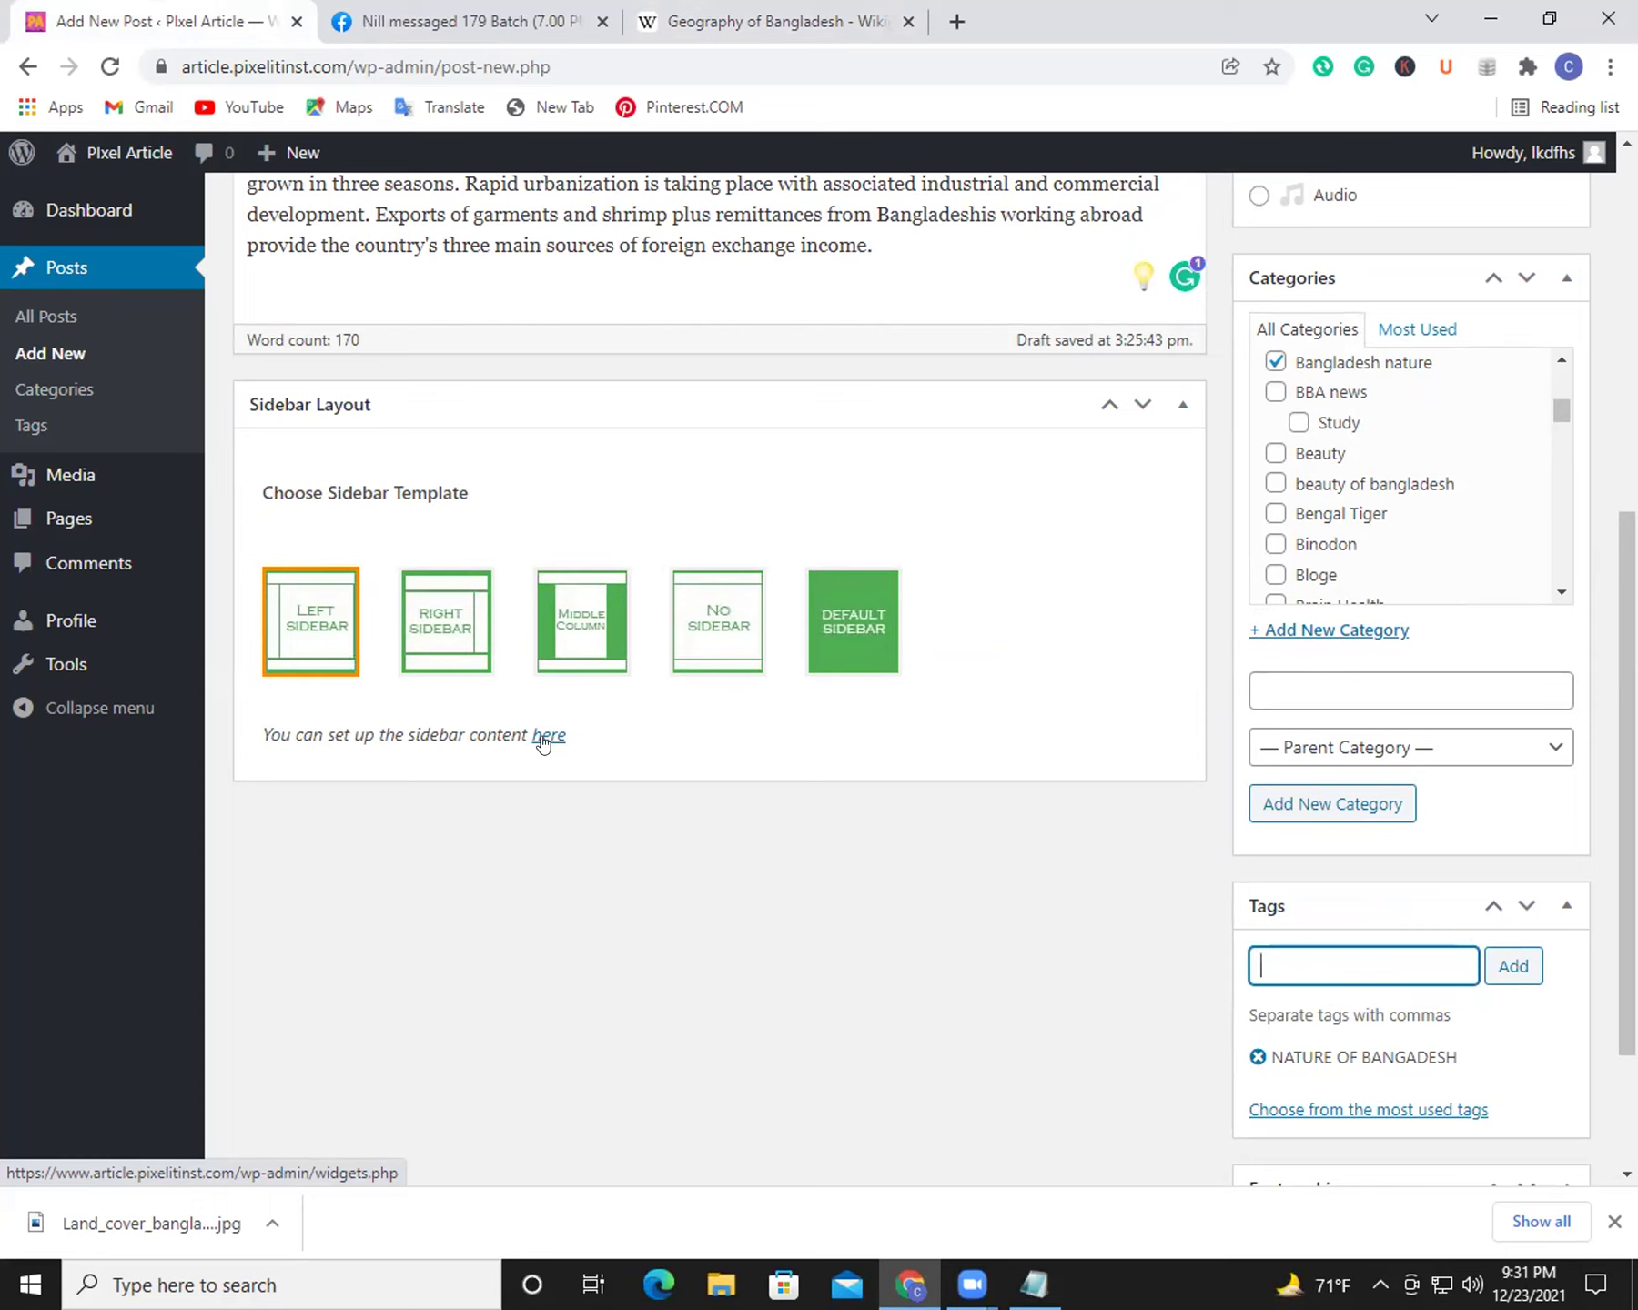
type("NATURE")
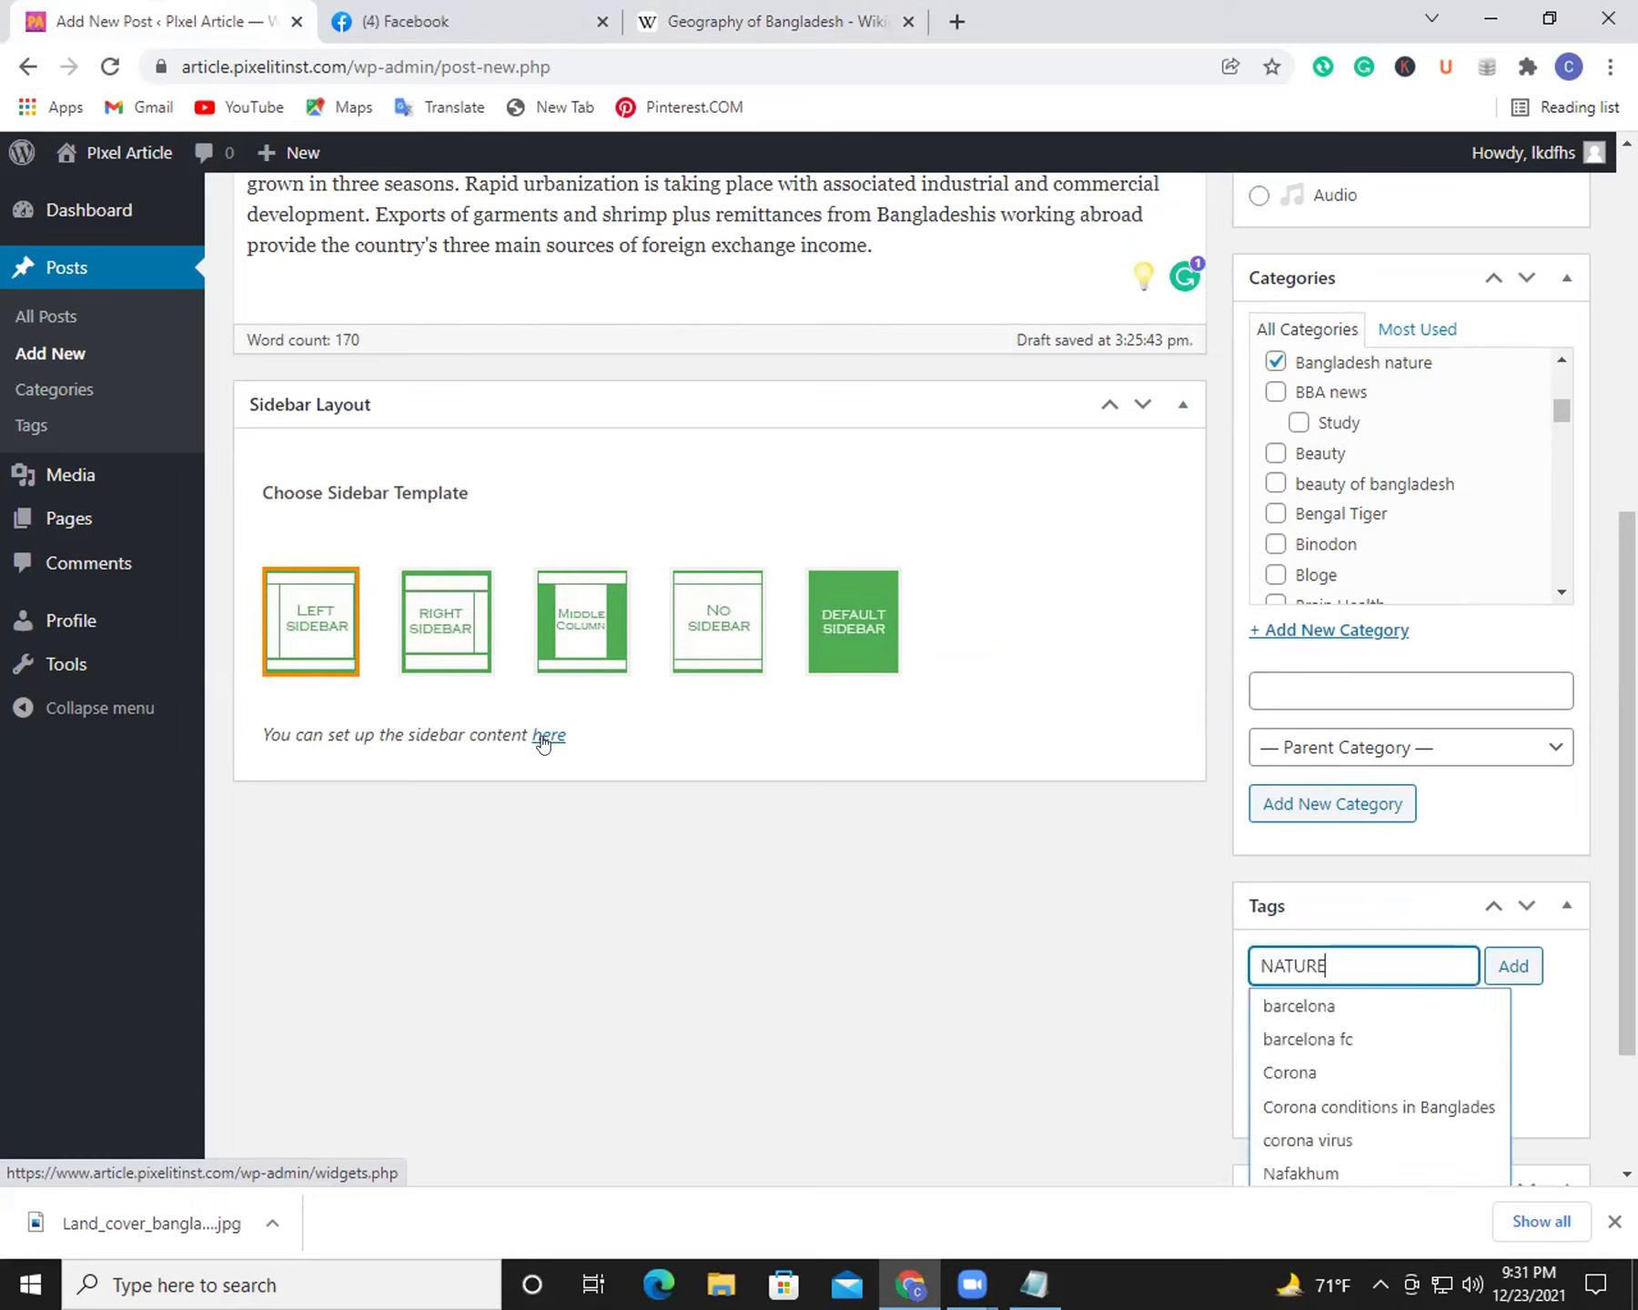
key("Return")
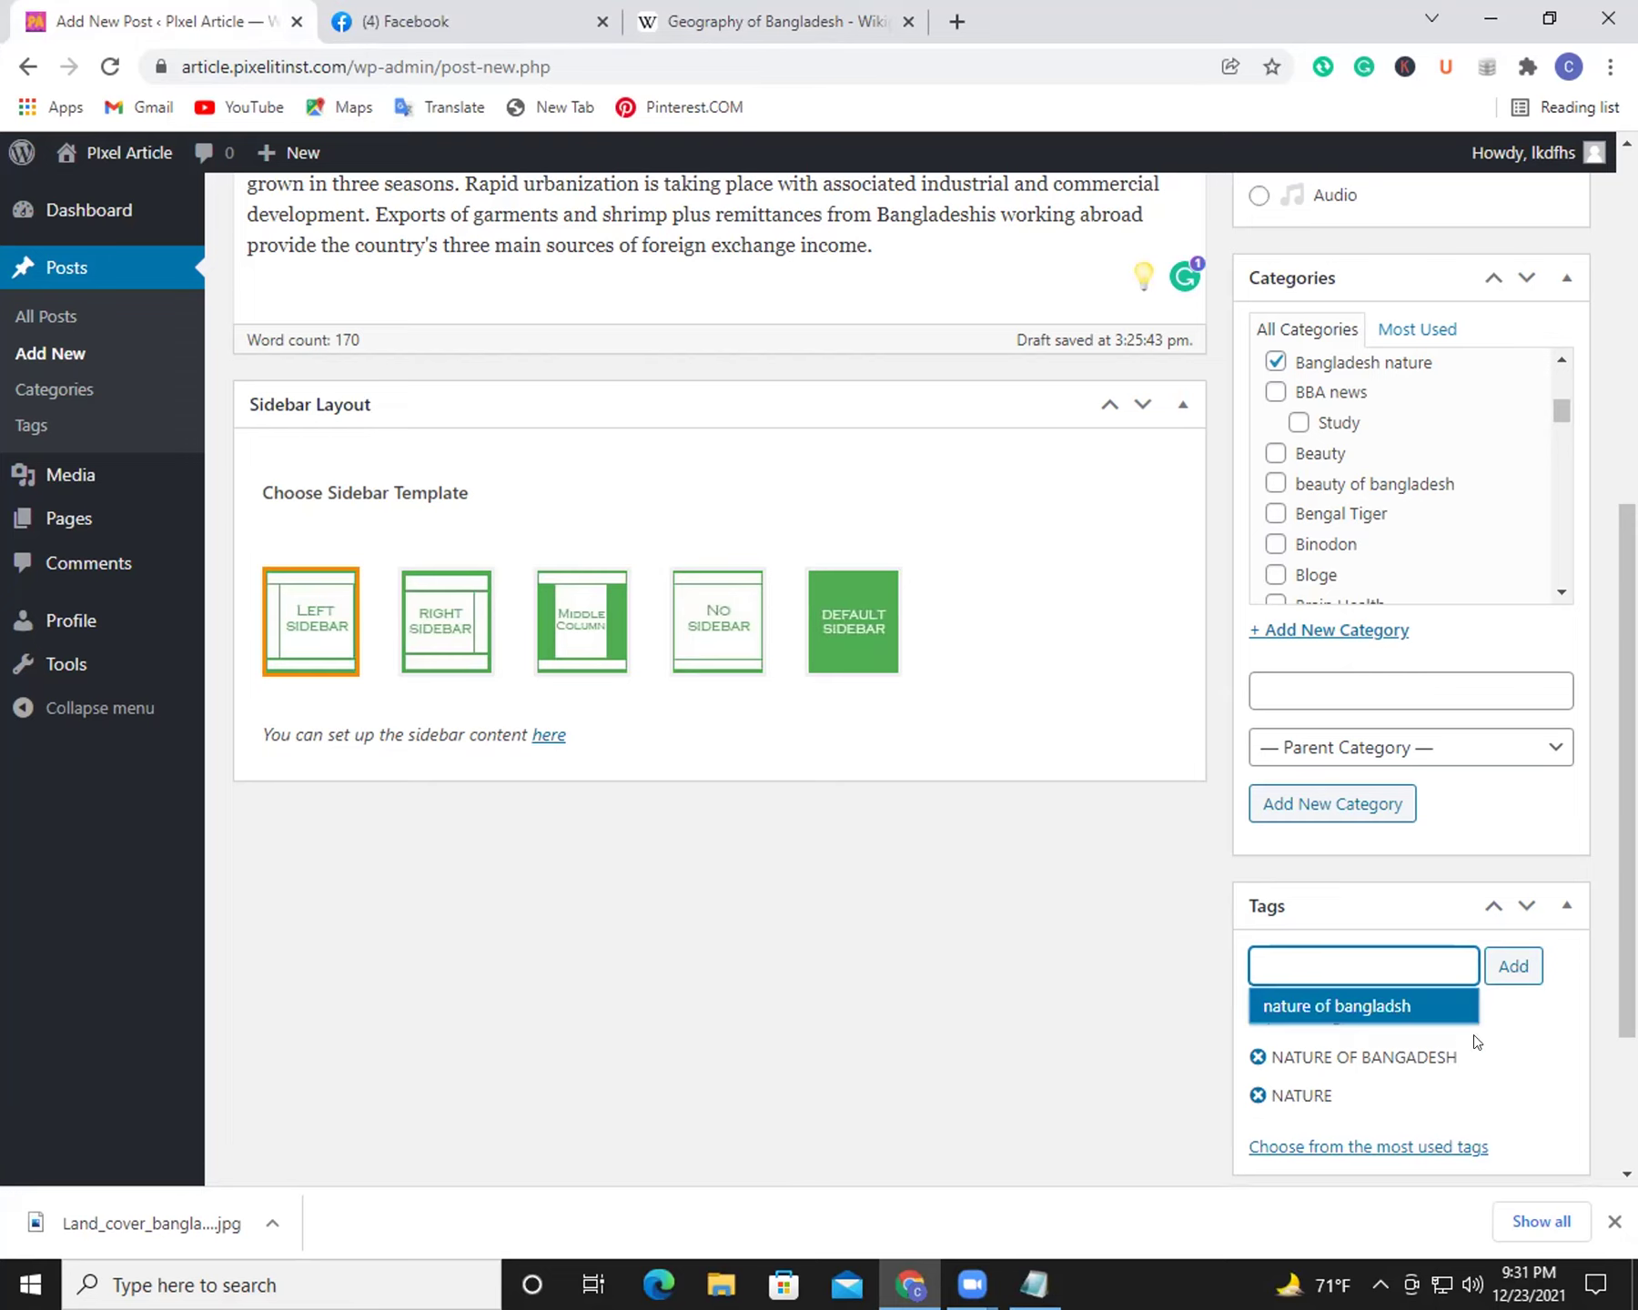
Step: Upload Land_cover_bangladesh from the Downloads folder and set it as the post's featured image
left_click(1539, 1035)
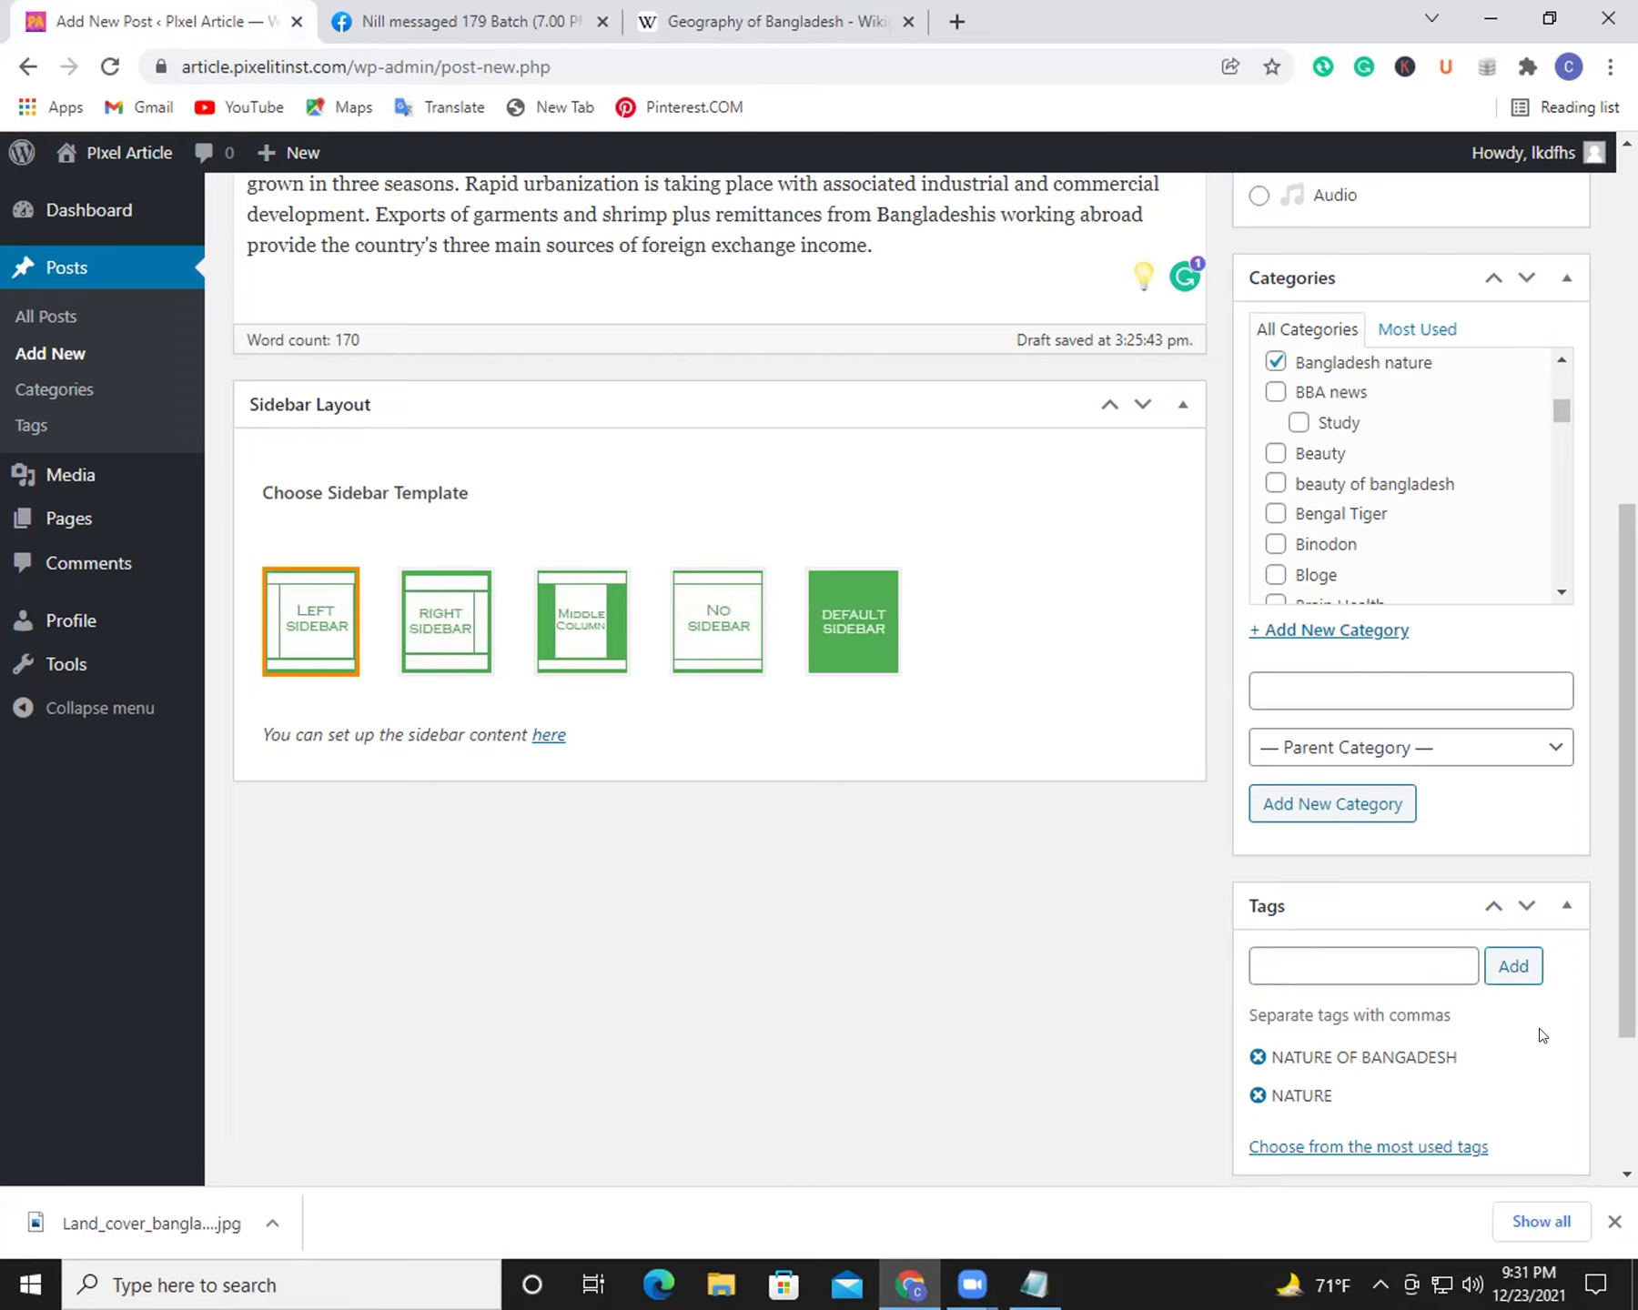
scroll(919, 678, "down", 3)
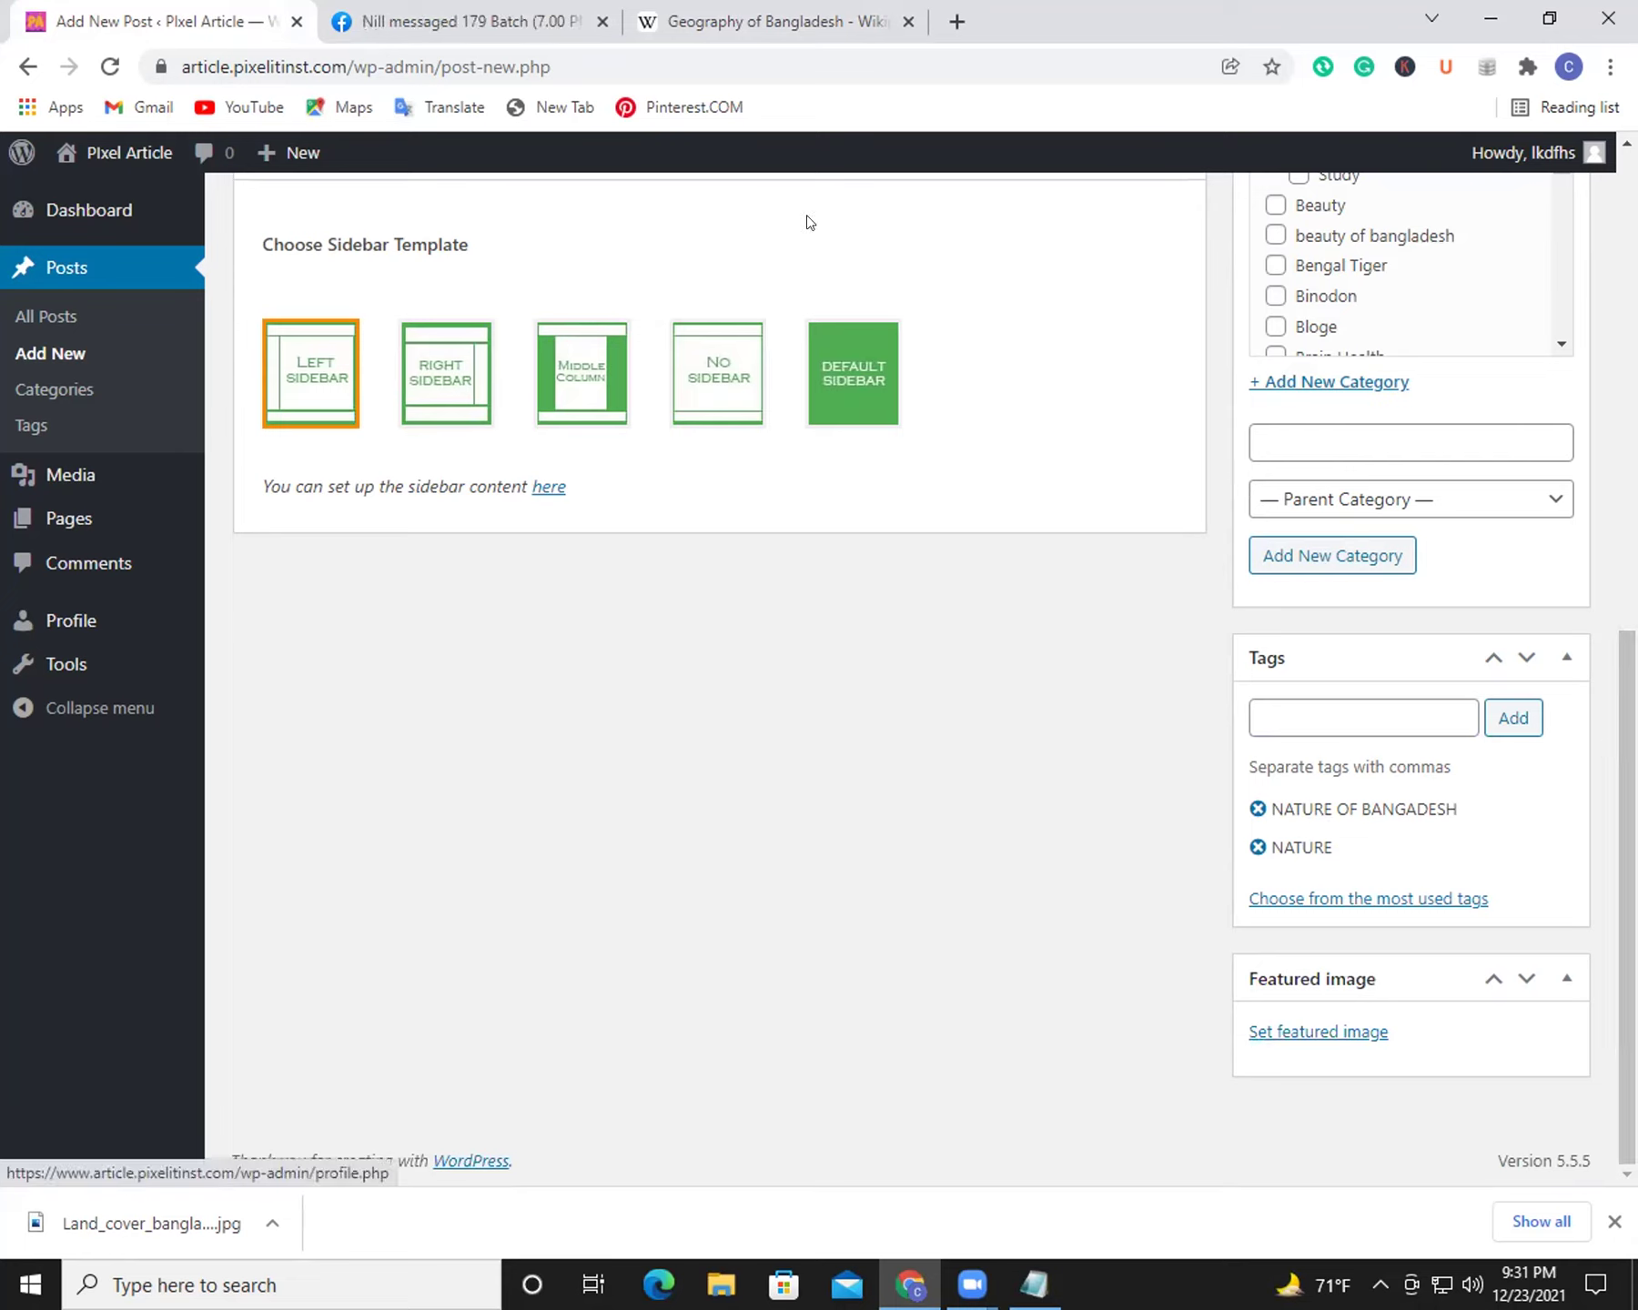
mouse_move(1074, 1284)
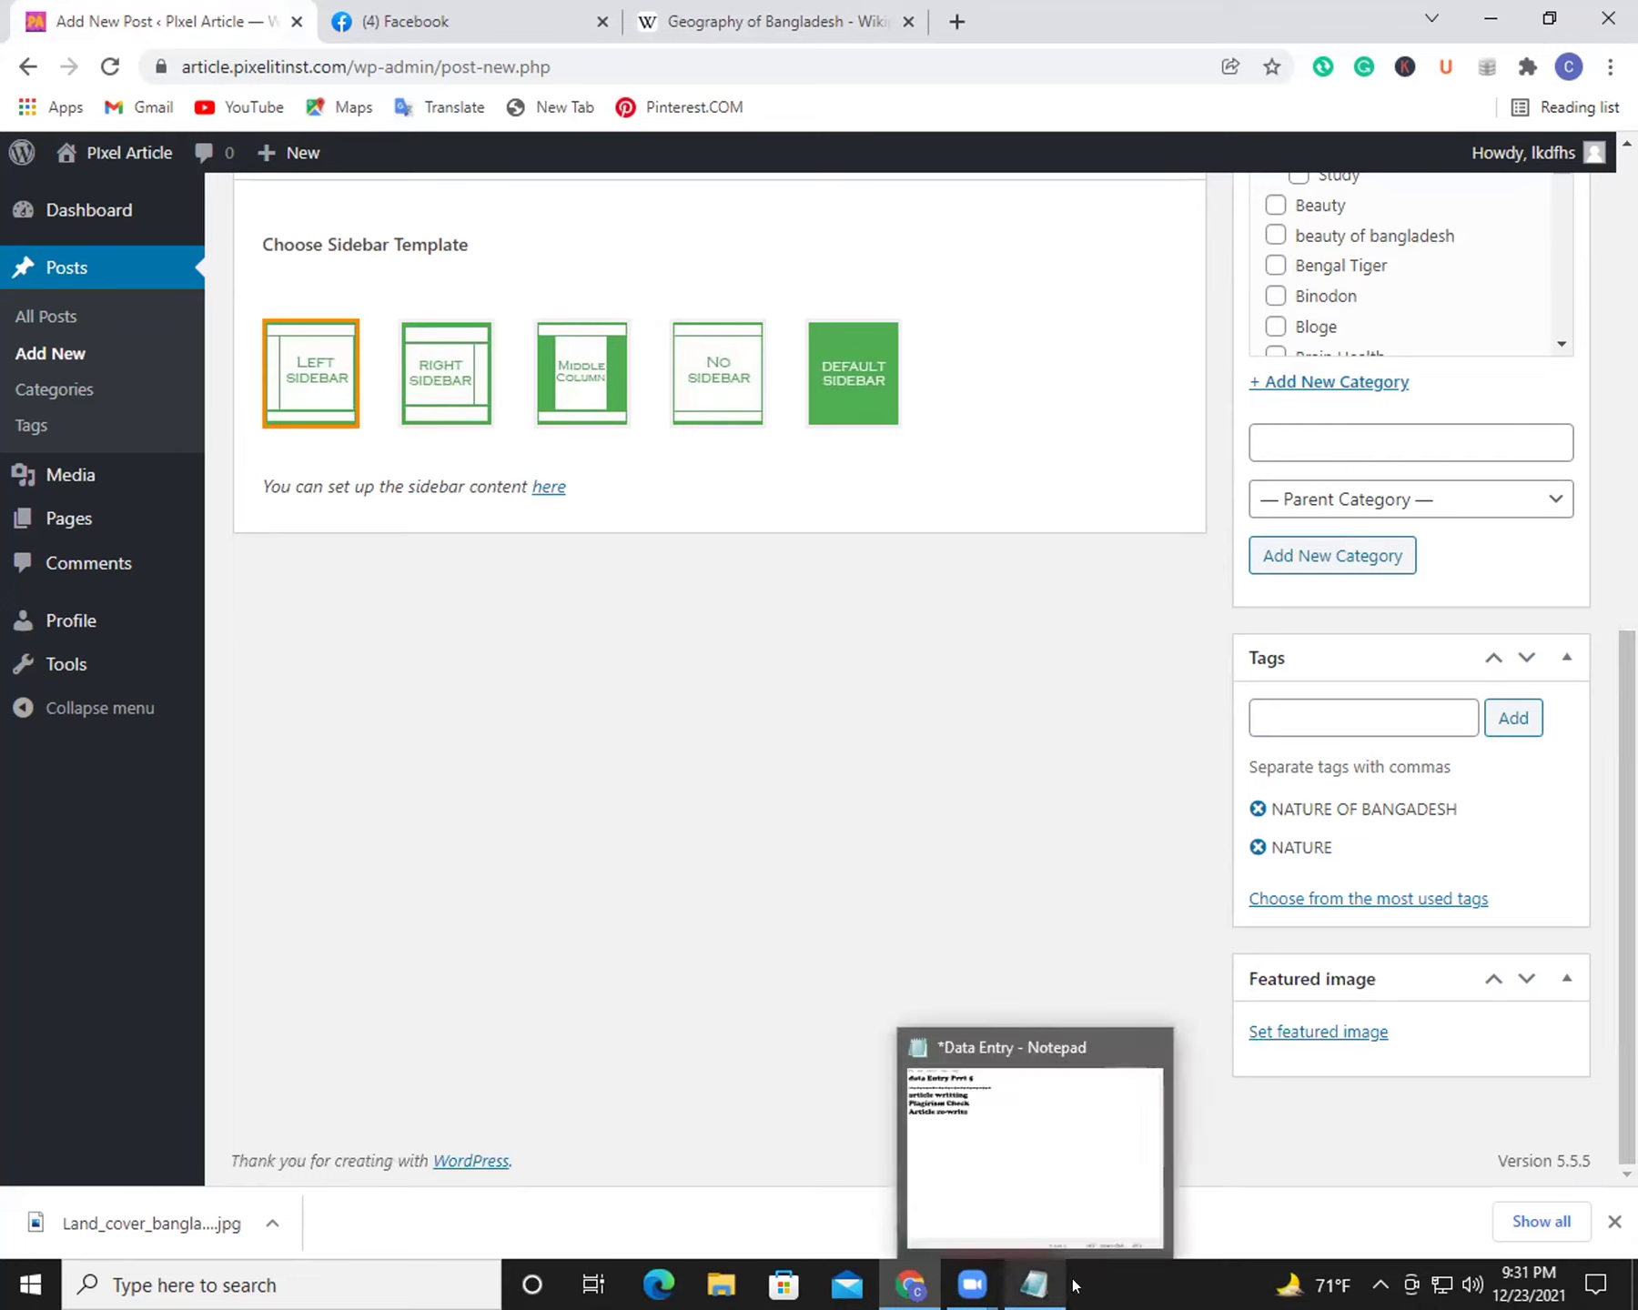
left_click(1281, 1032)
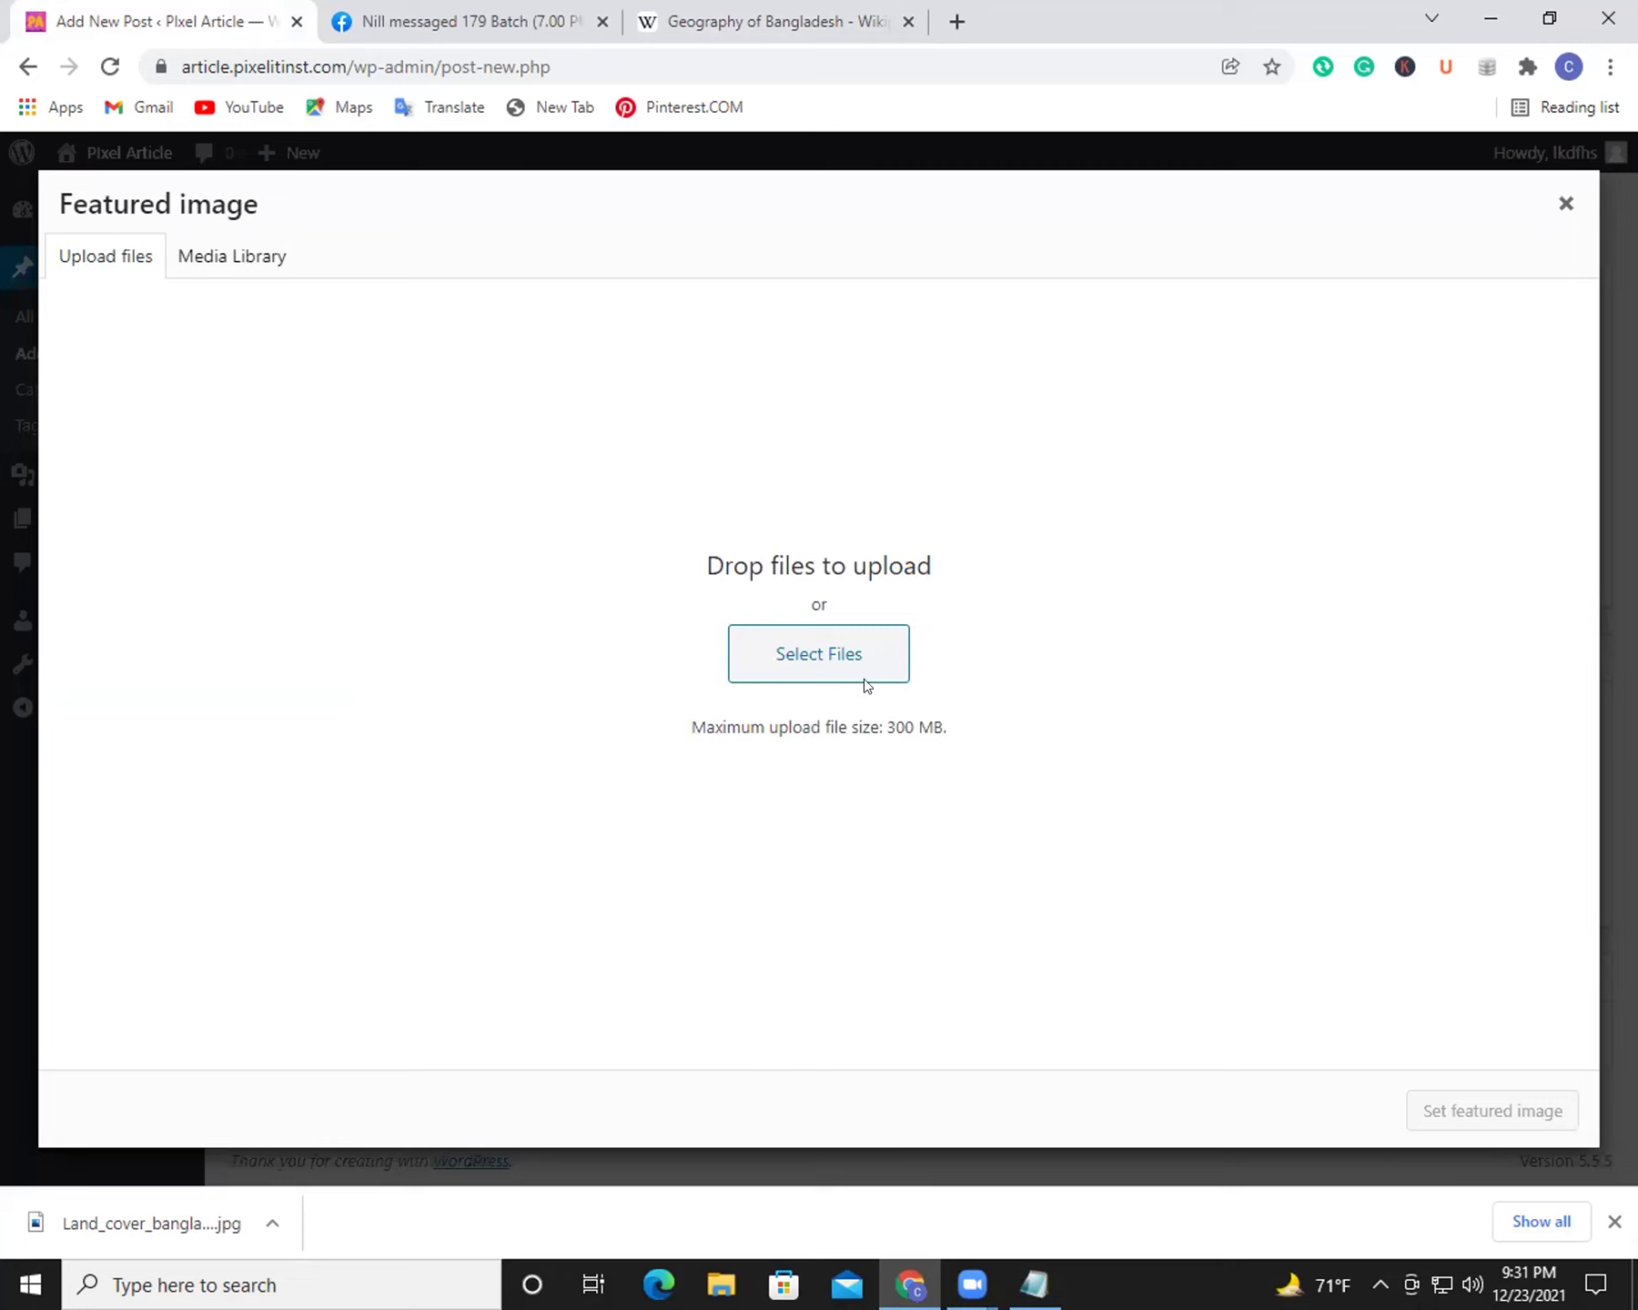
left_click(859, 652)
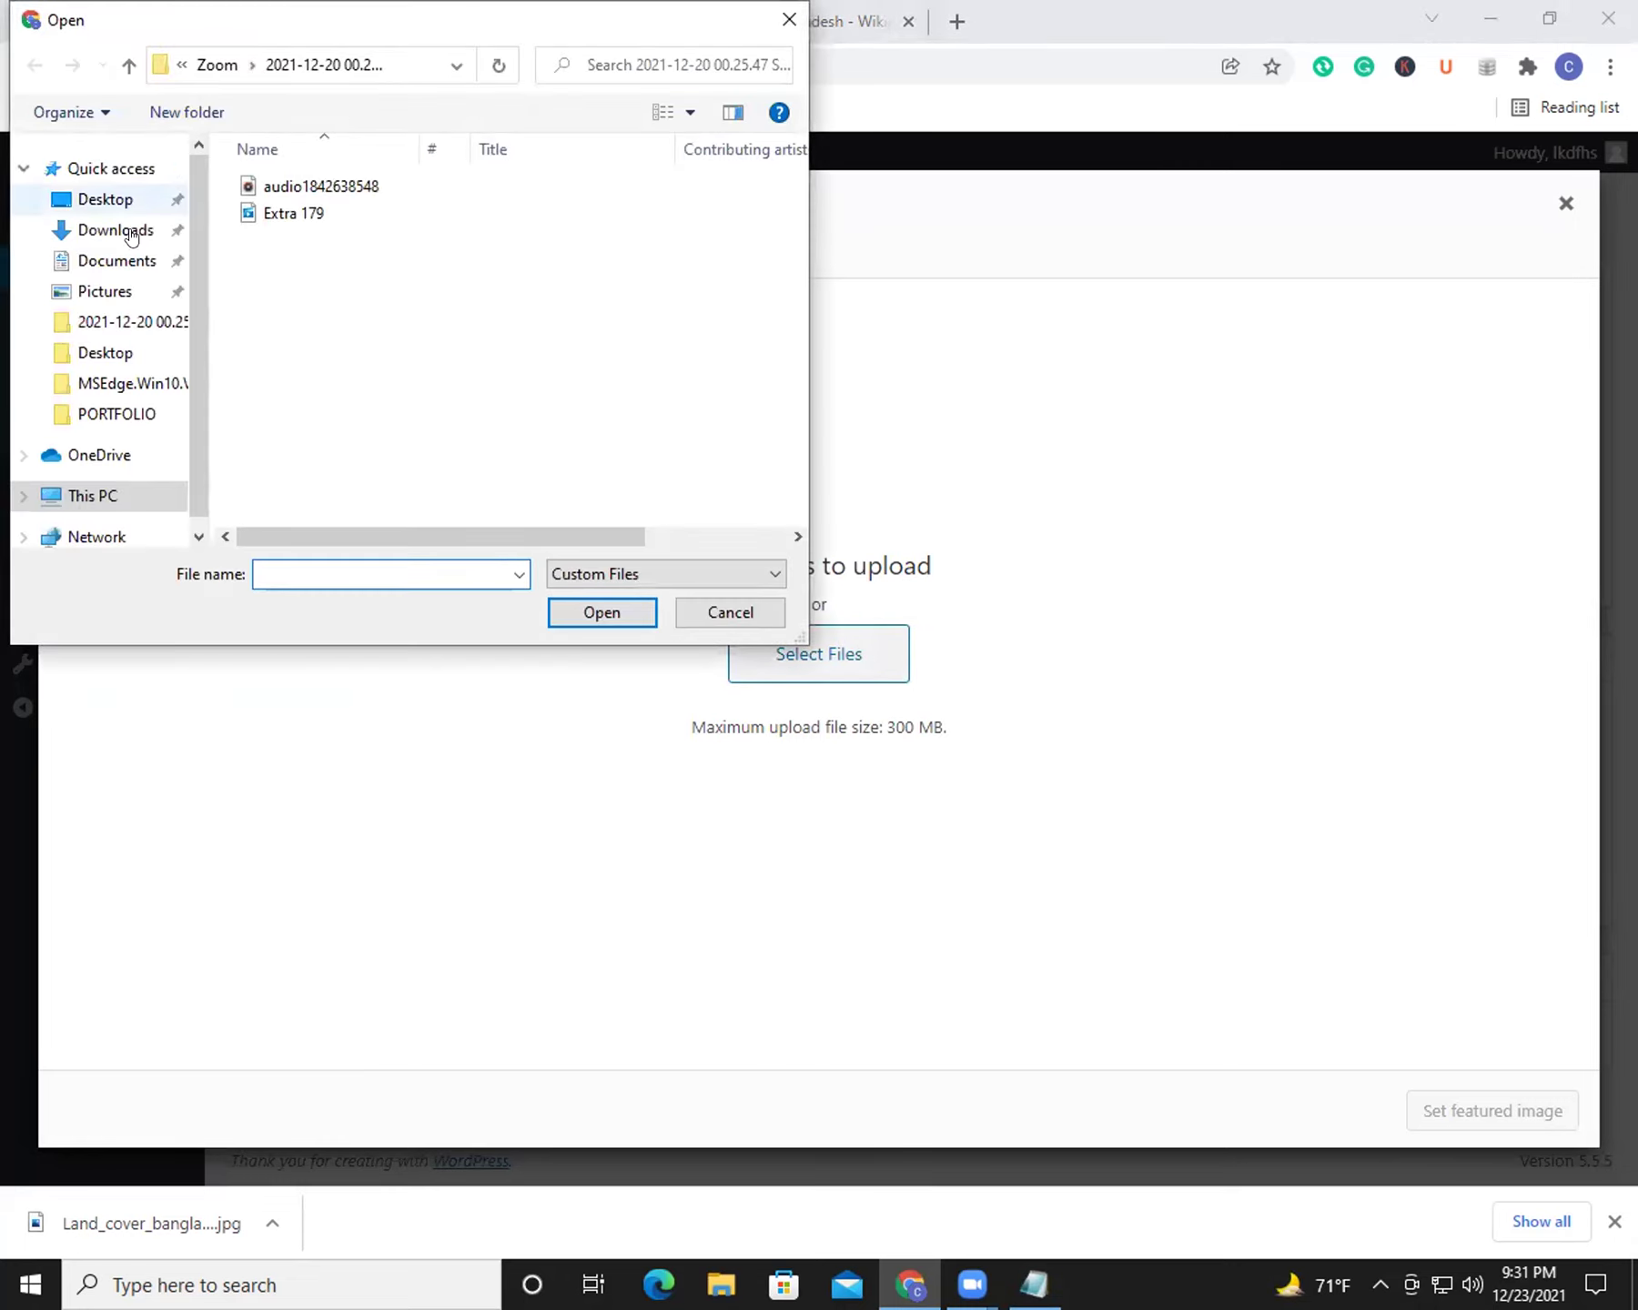
left_click(97, 232)
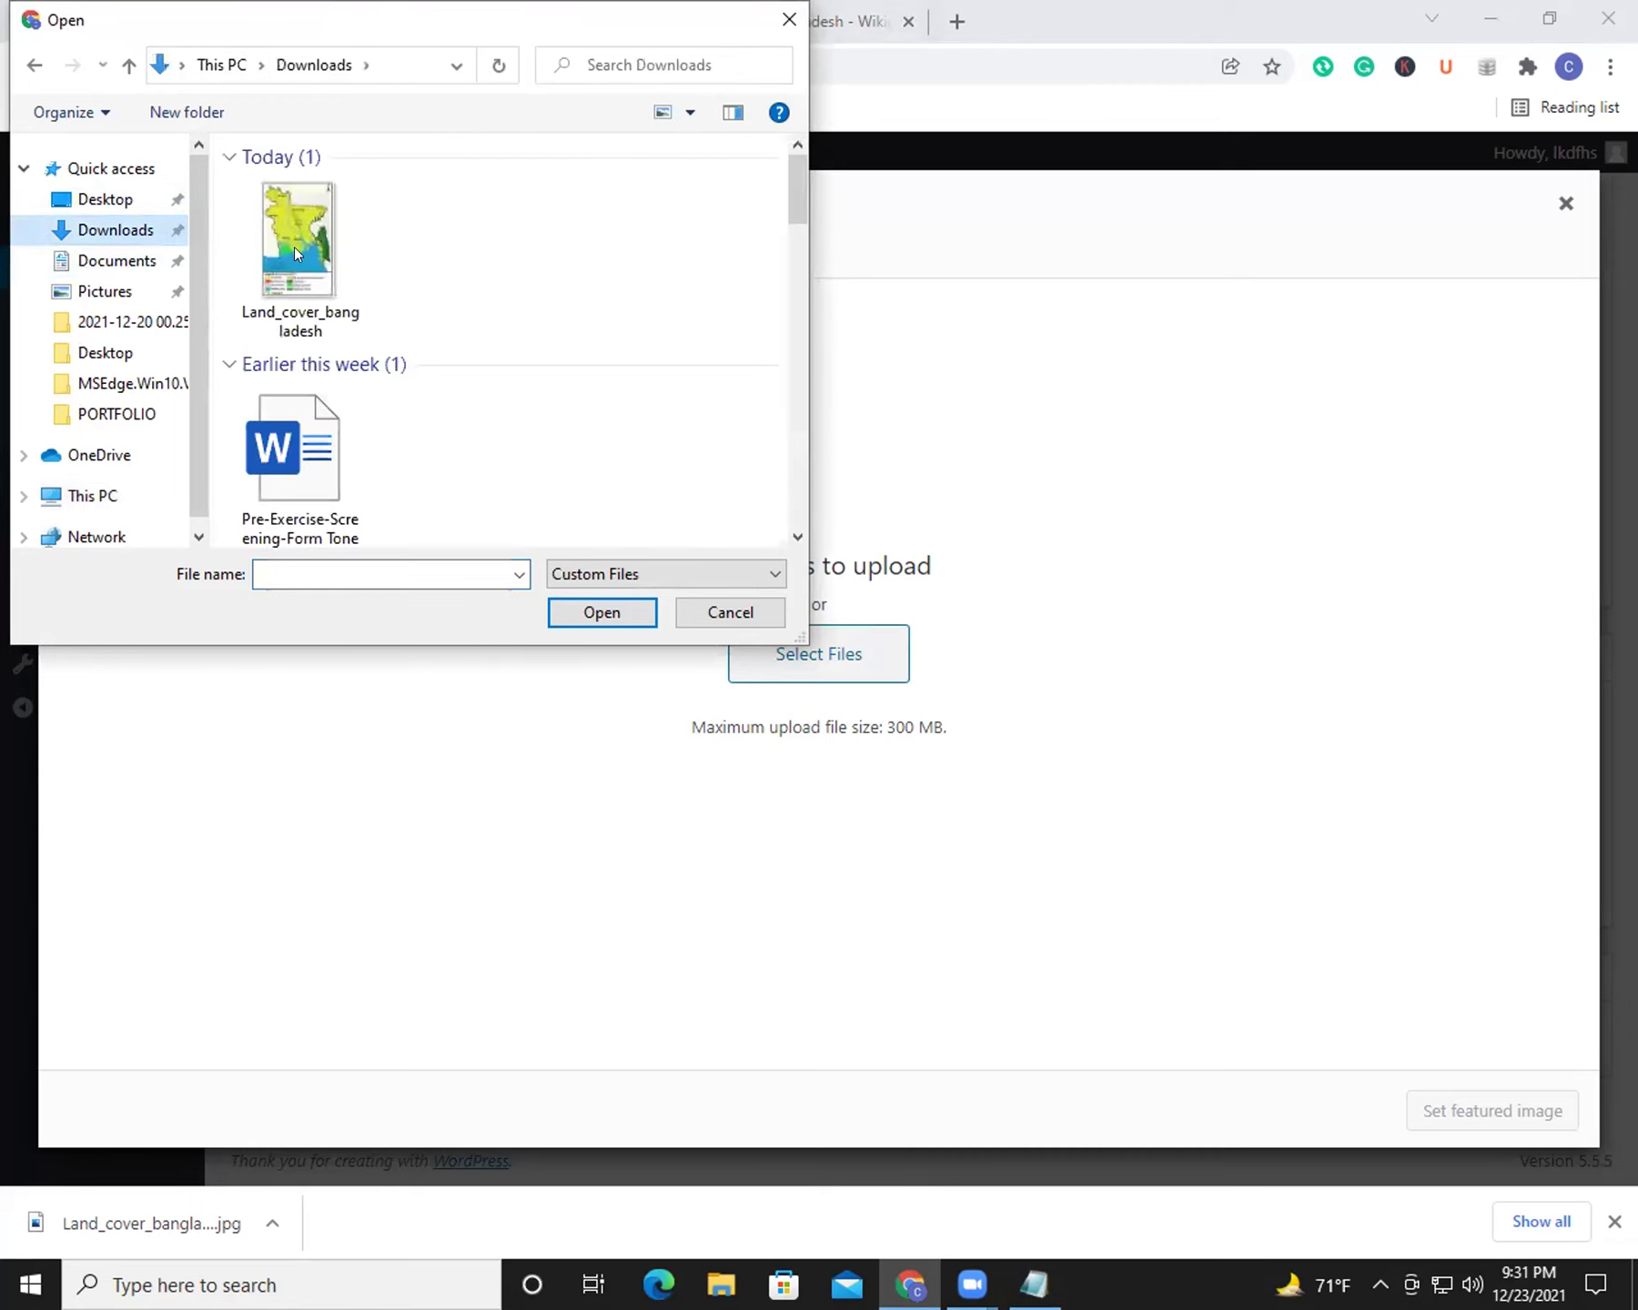
double_click(296, 245)
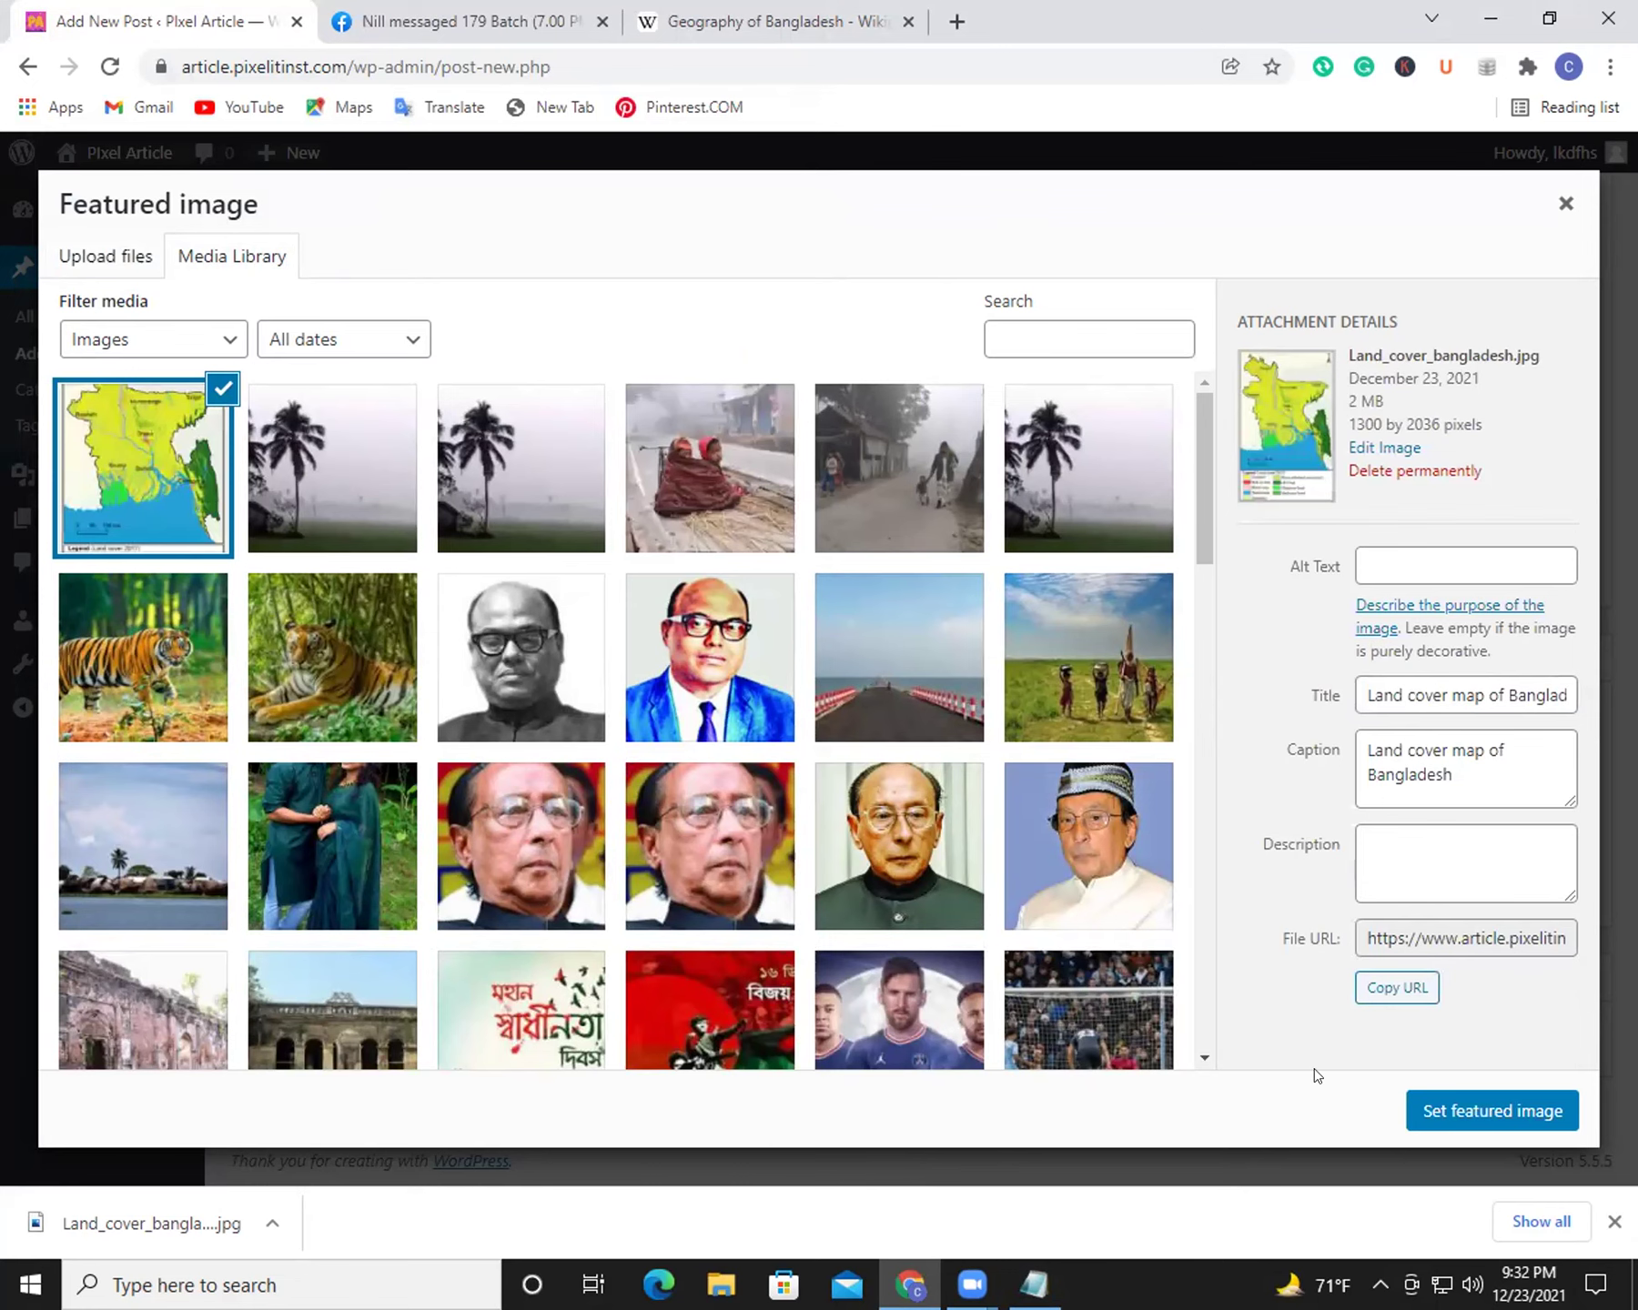
left_click(1461, 1118)
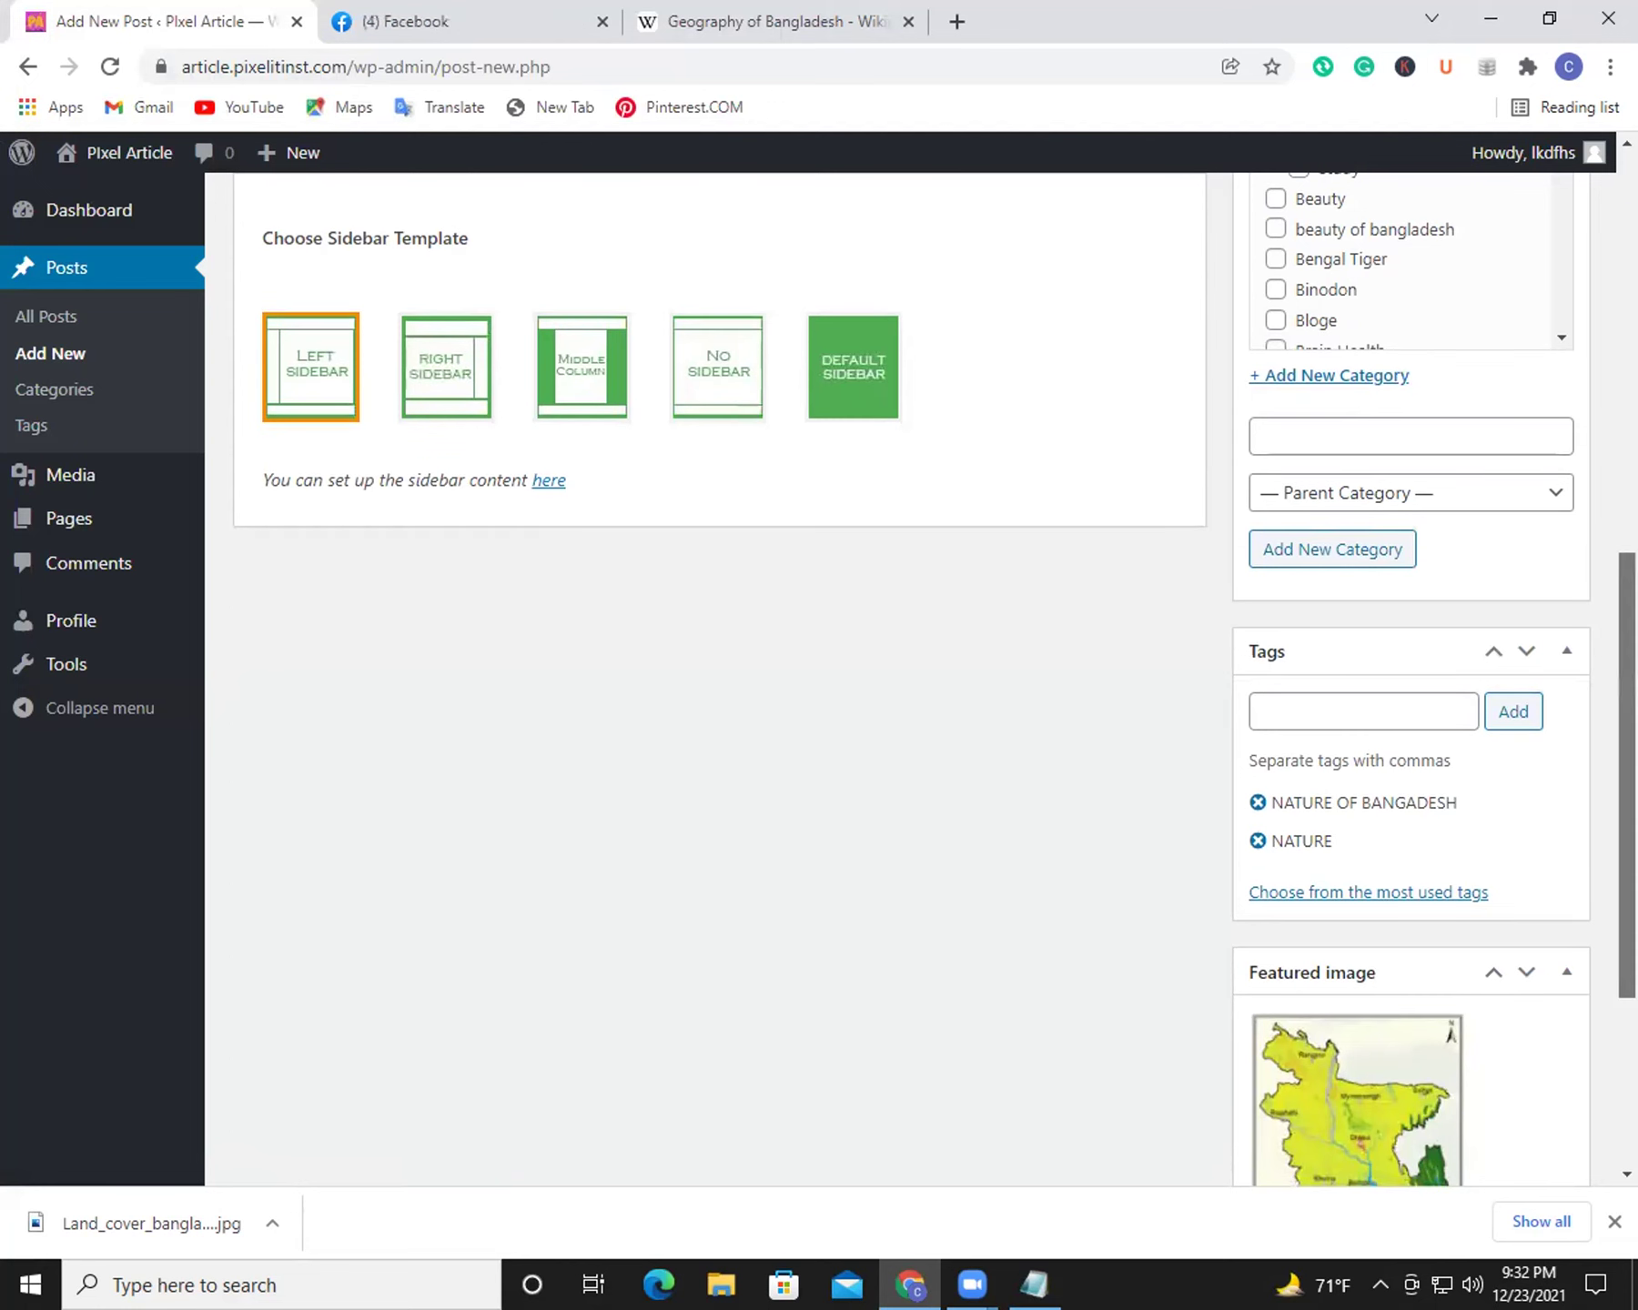
key("Left")
key("Left")
key("Left")
key("Left")
key("Left")
key("shift+Right")
key("shift+Right")
key("shift+Right")
key("shift+Right")
key("shift+Right")
left_click(1017, 978, "shift")
left_click(1018, 977)
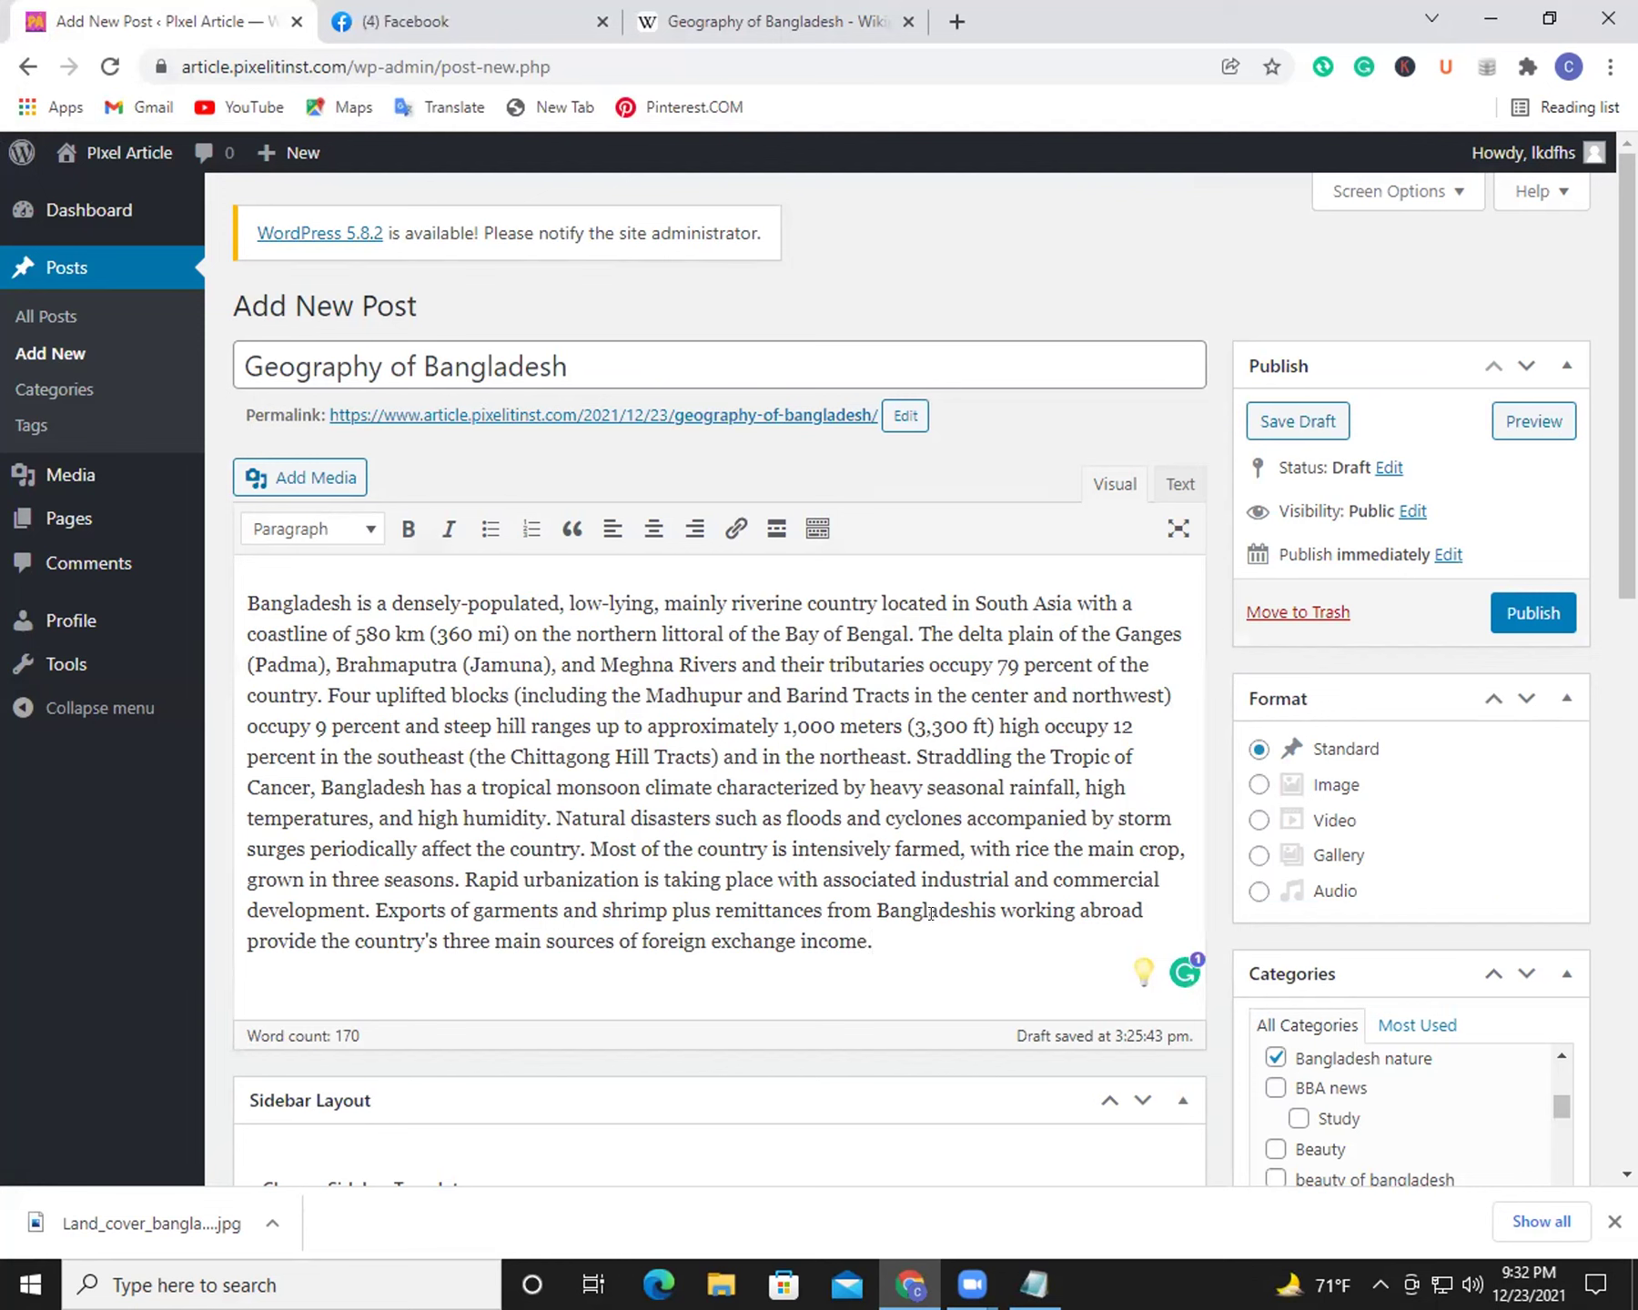
left_click_drag(874, 941, 727, 607)
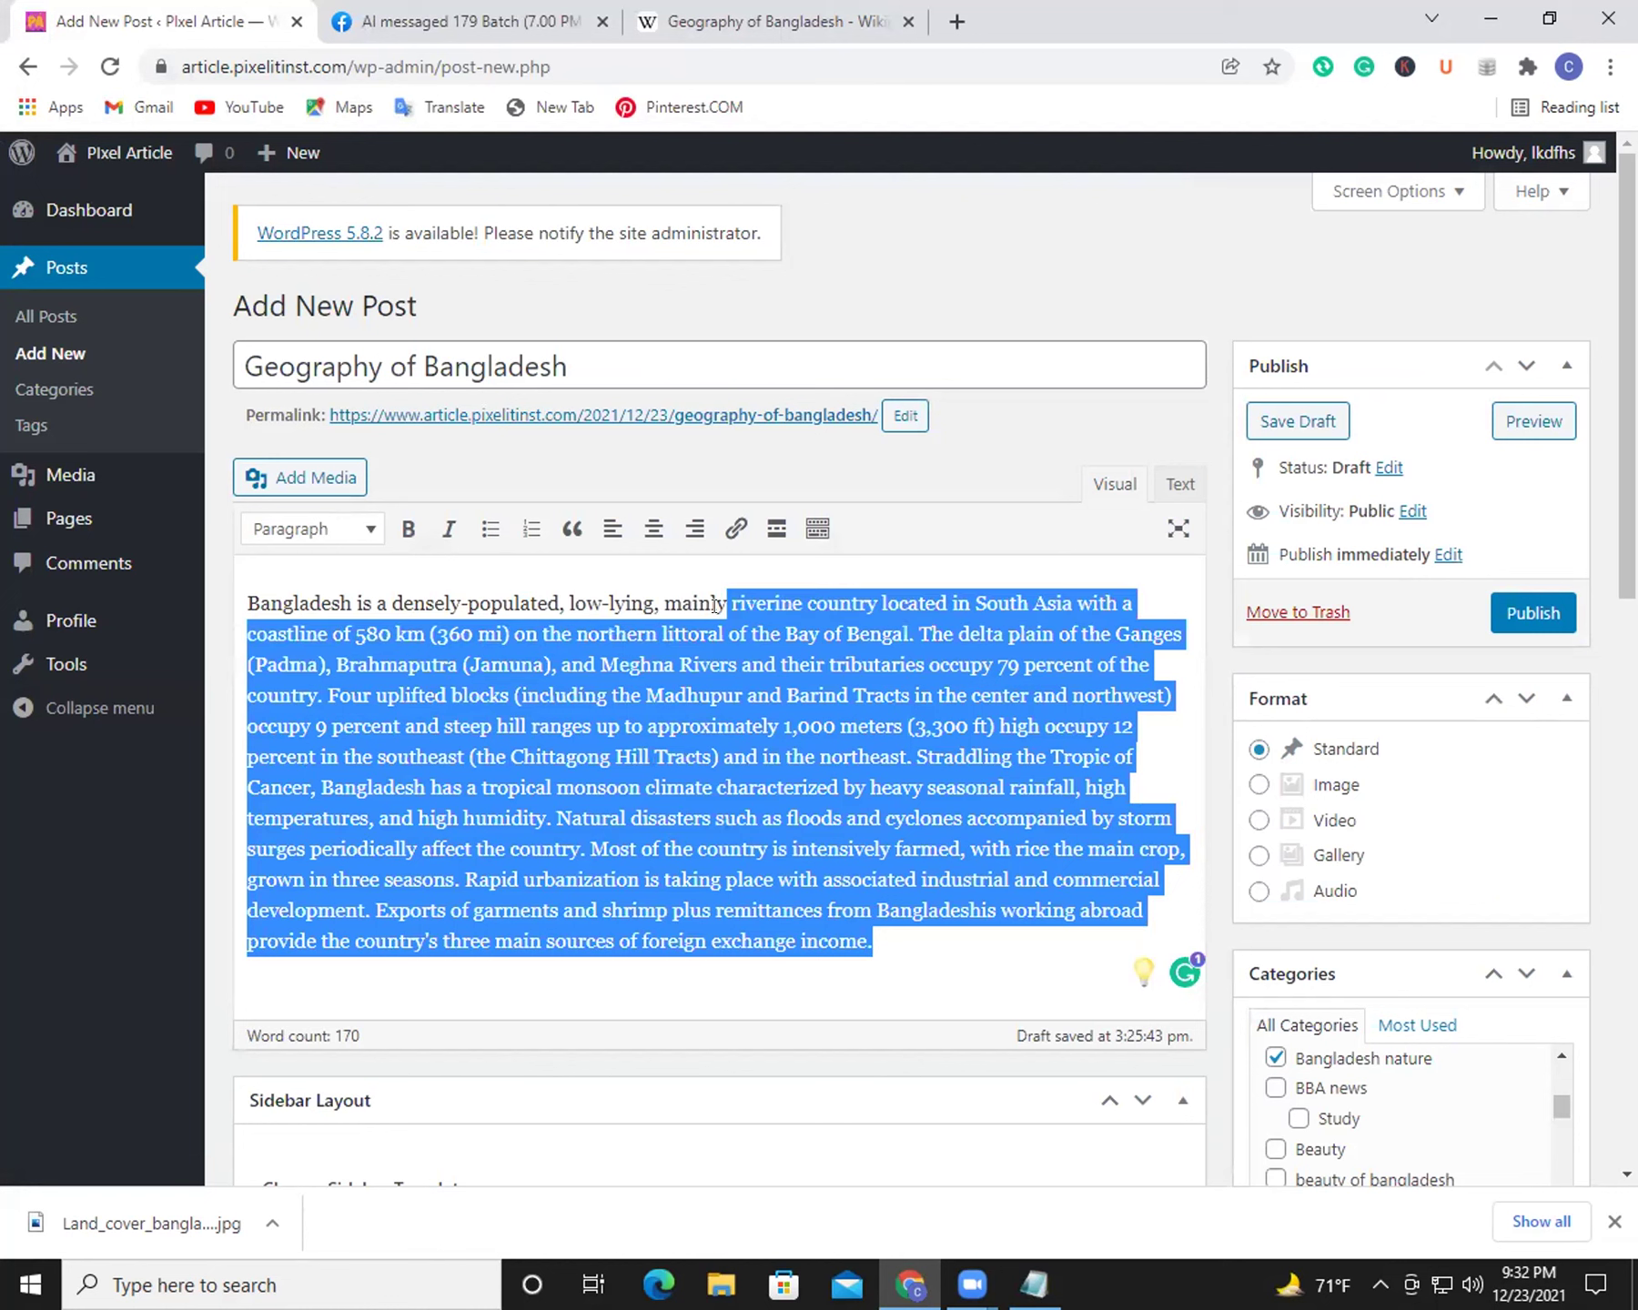
left_click(766, 605)
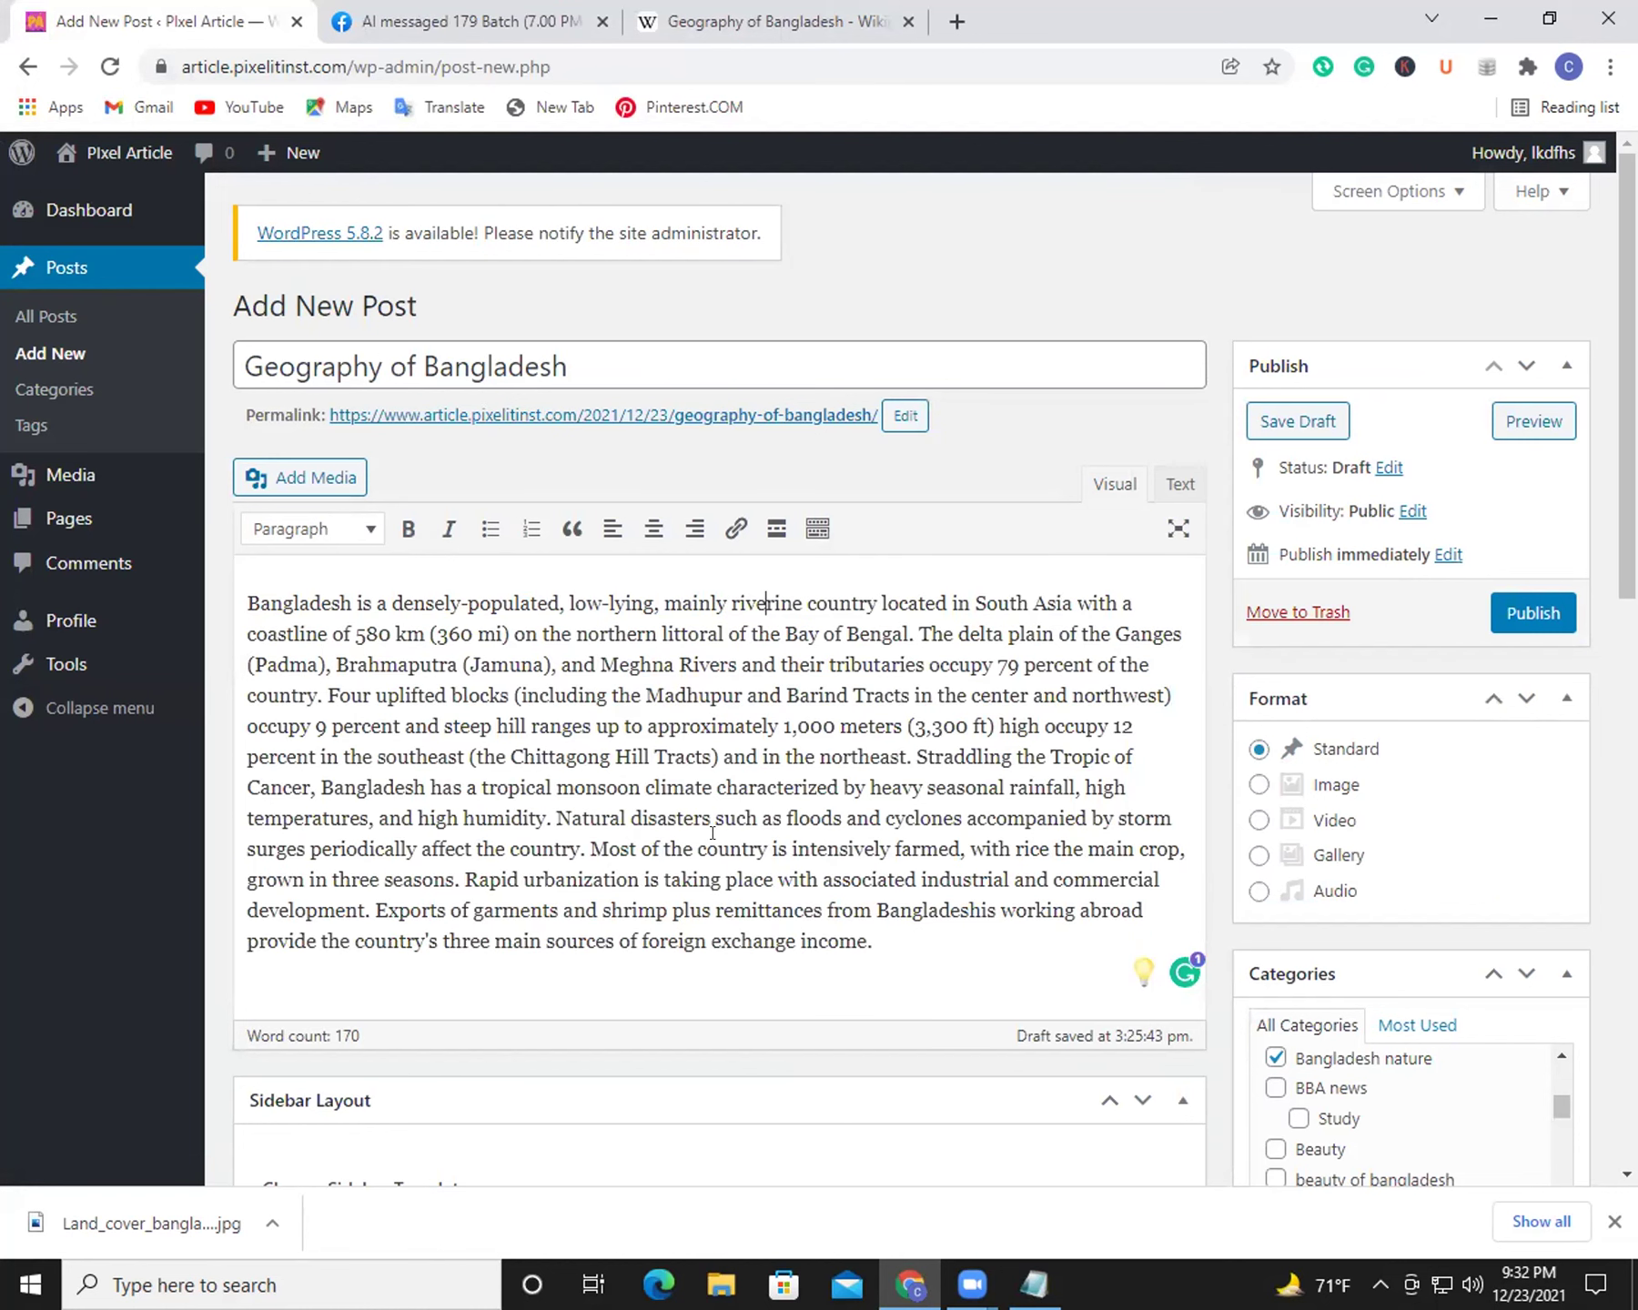
Step: Publish the "Geography of Bangladesh" post and open its permalink in a new browser tab
scroll(766, 604, "down", 2)
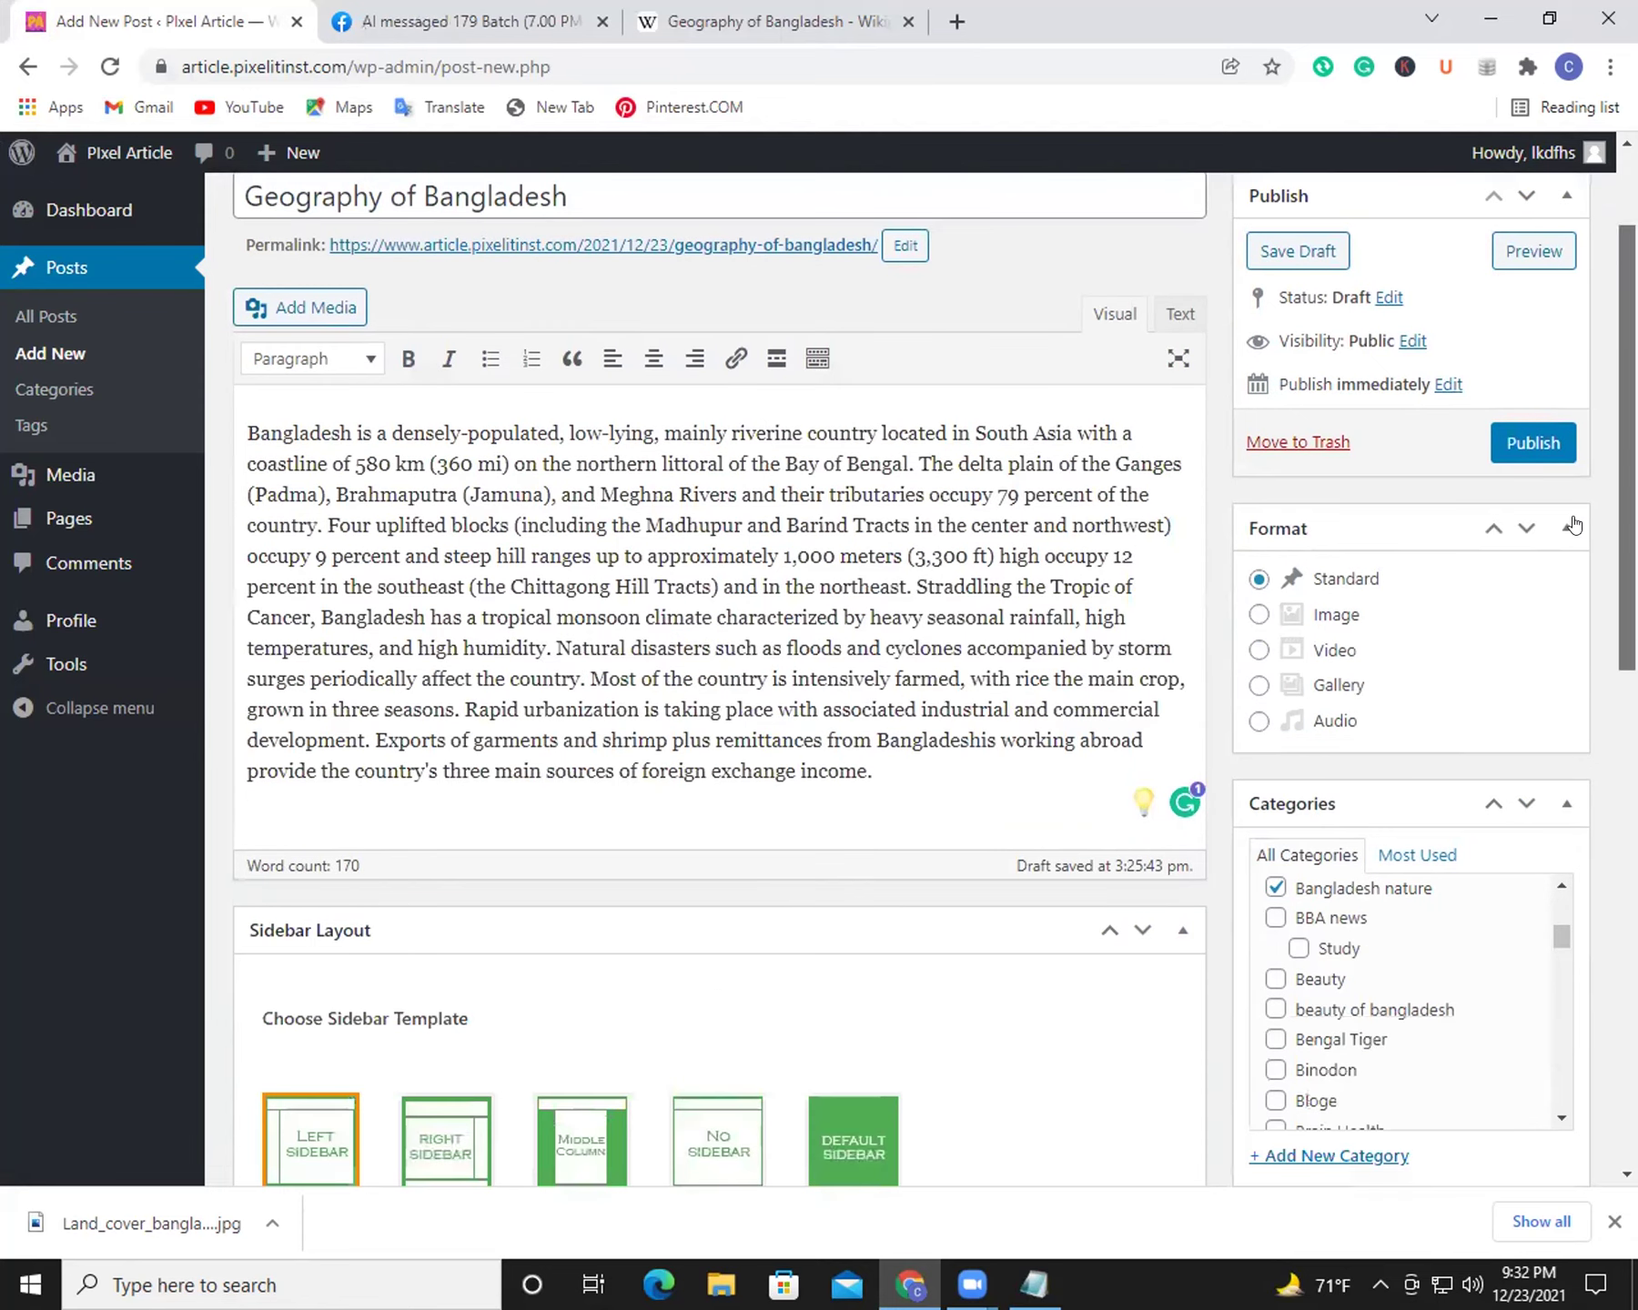
left_click(1534, 443)
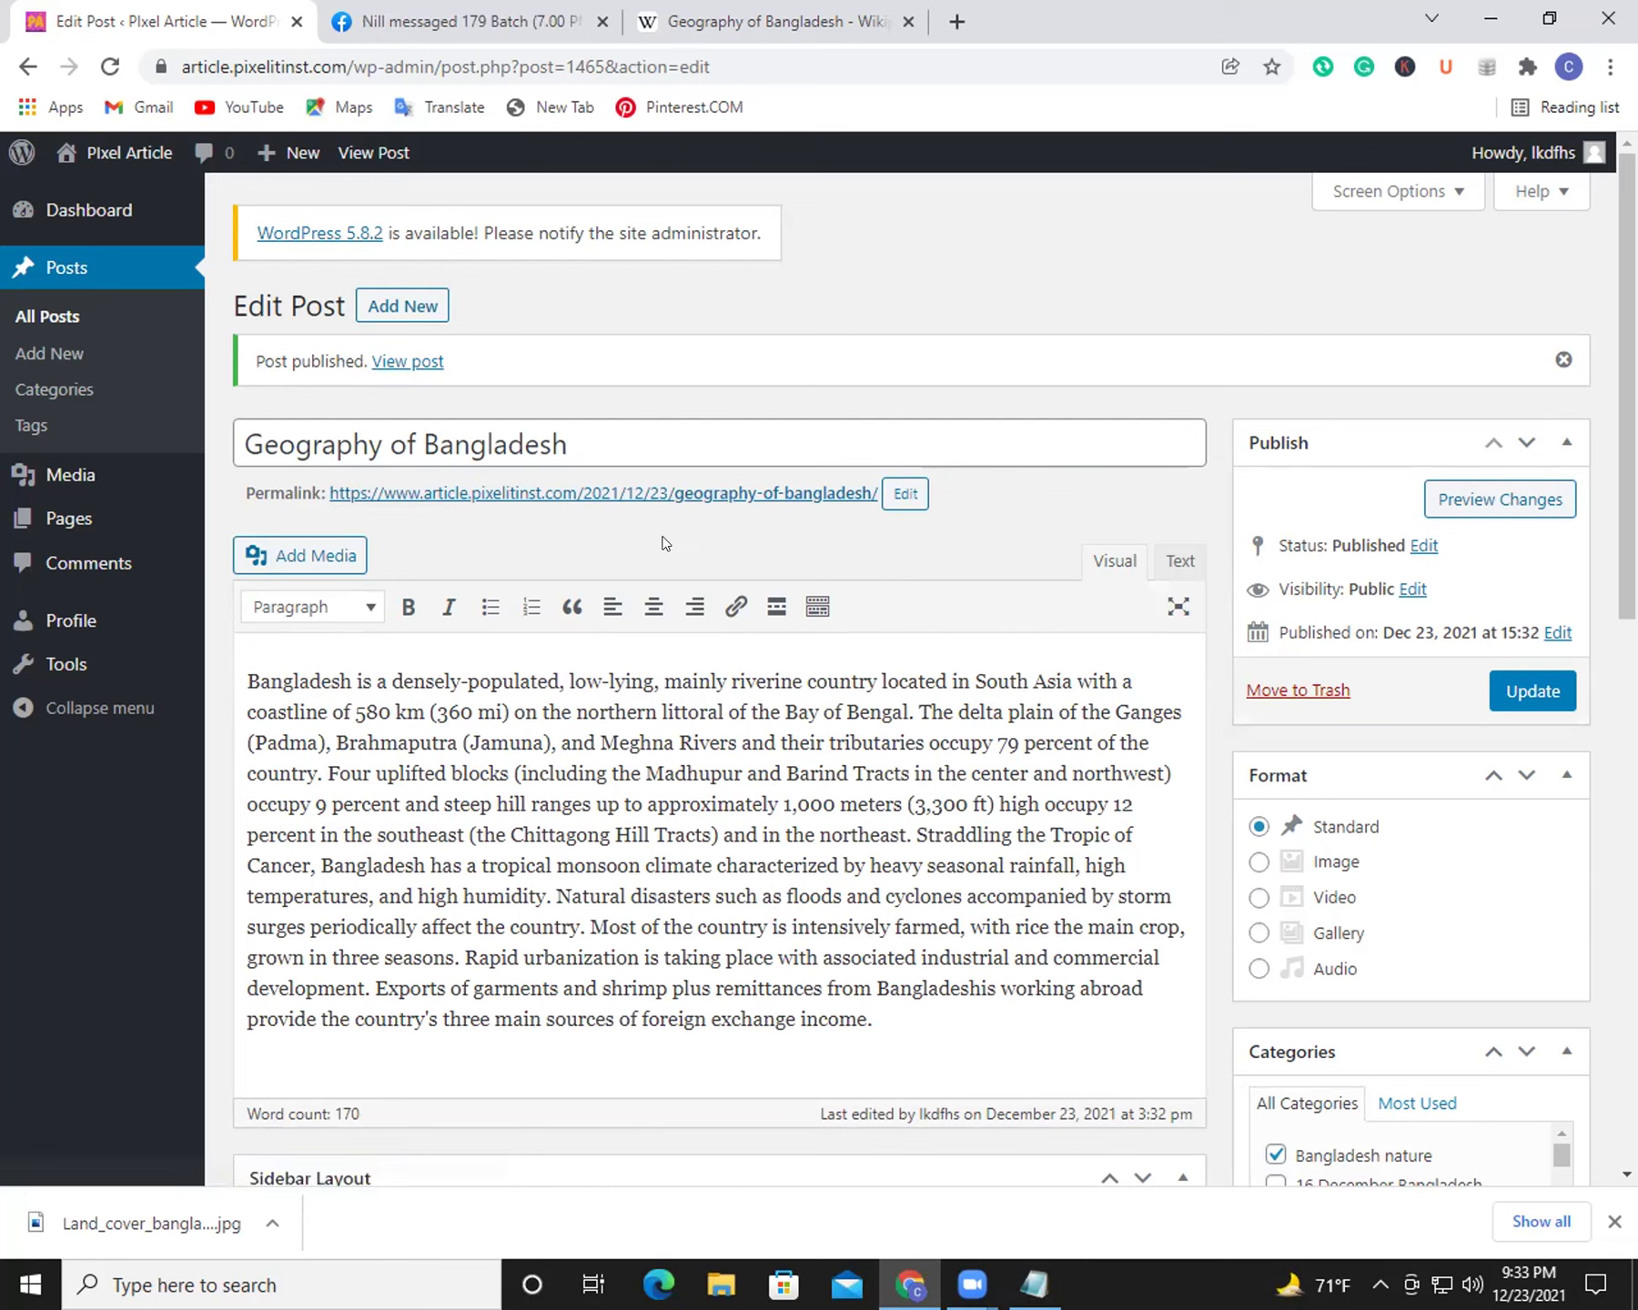
right_click(681, 494)
left_click(718, 516)
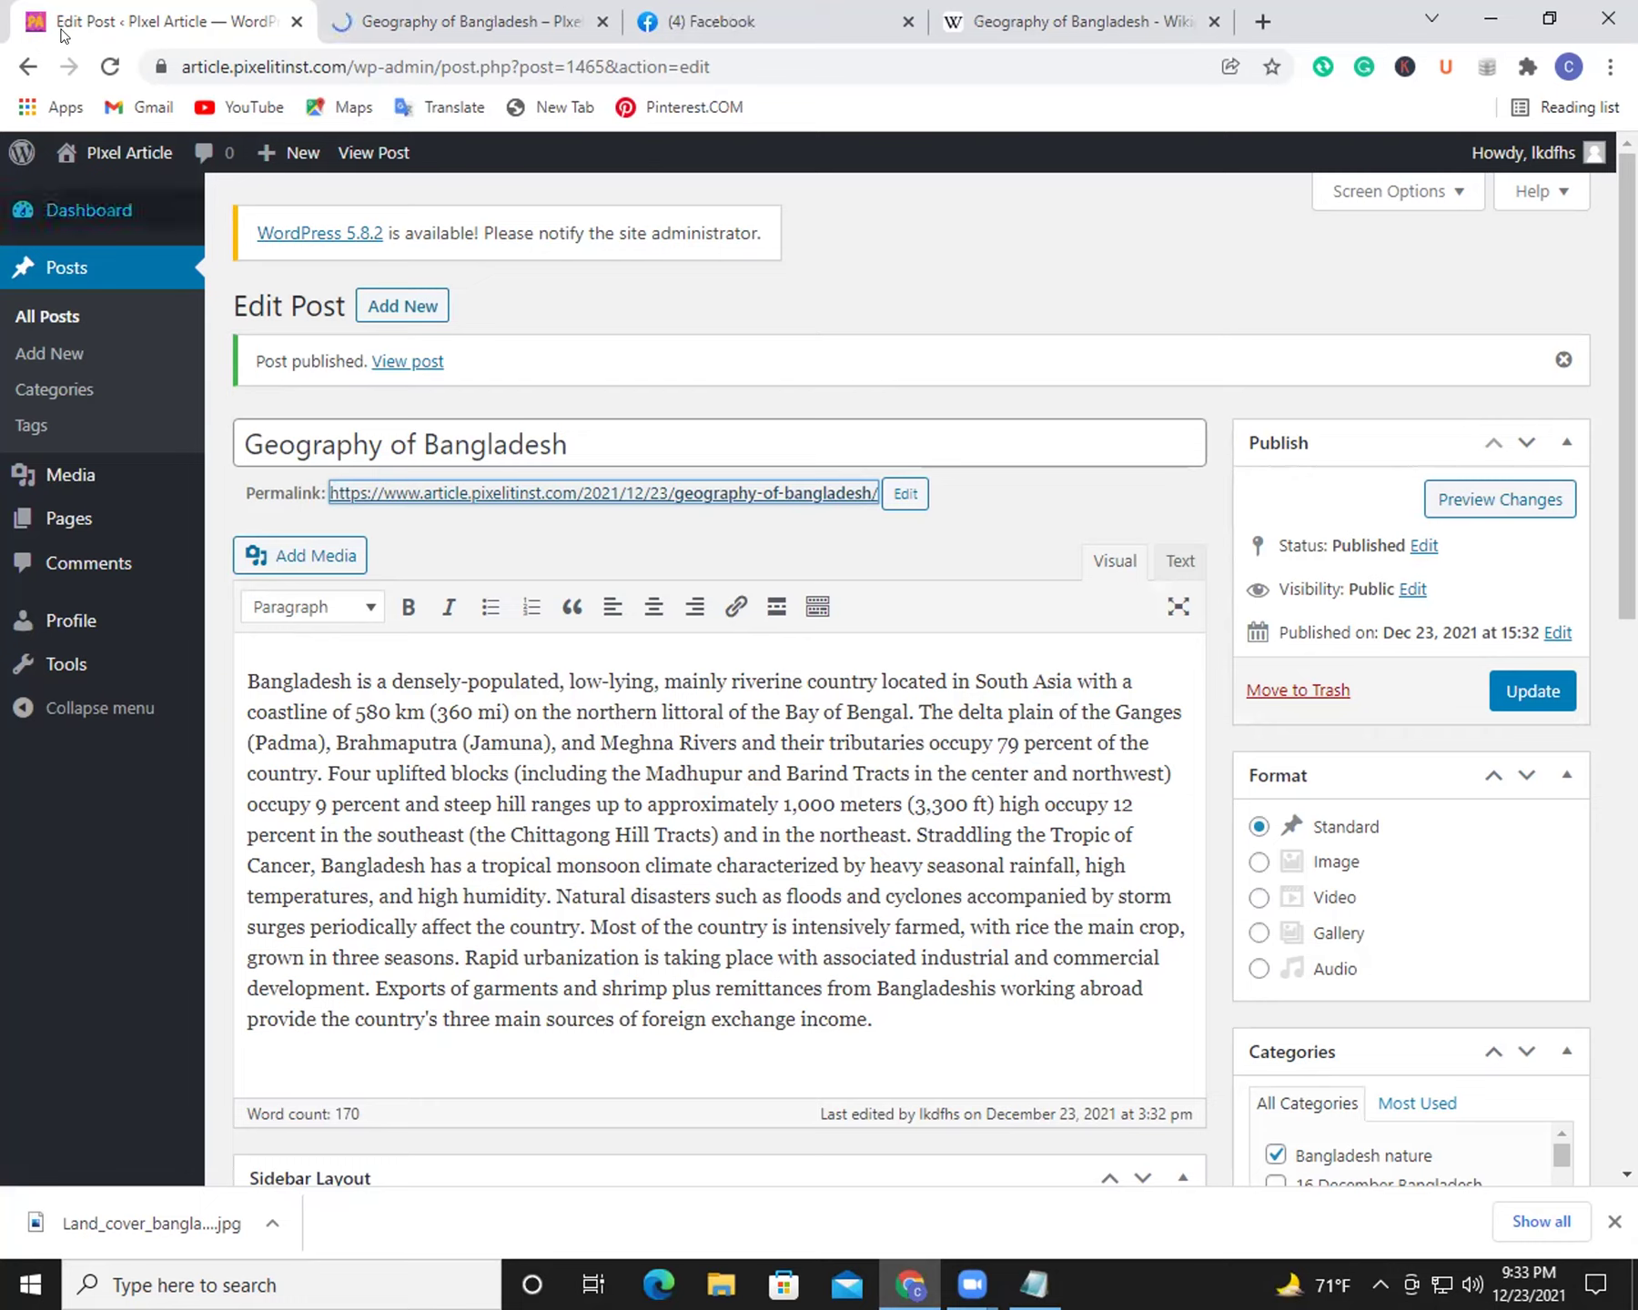
Step: Review the published "Geography of Bangladesh" page, checking the featured map, category, title, body text and tags
left_click(376, 15)
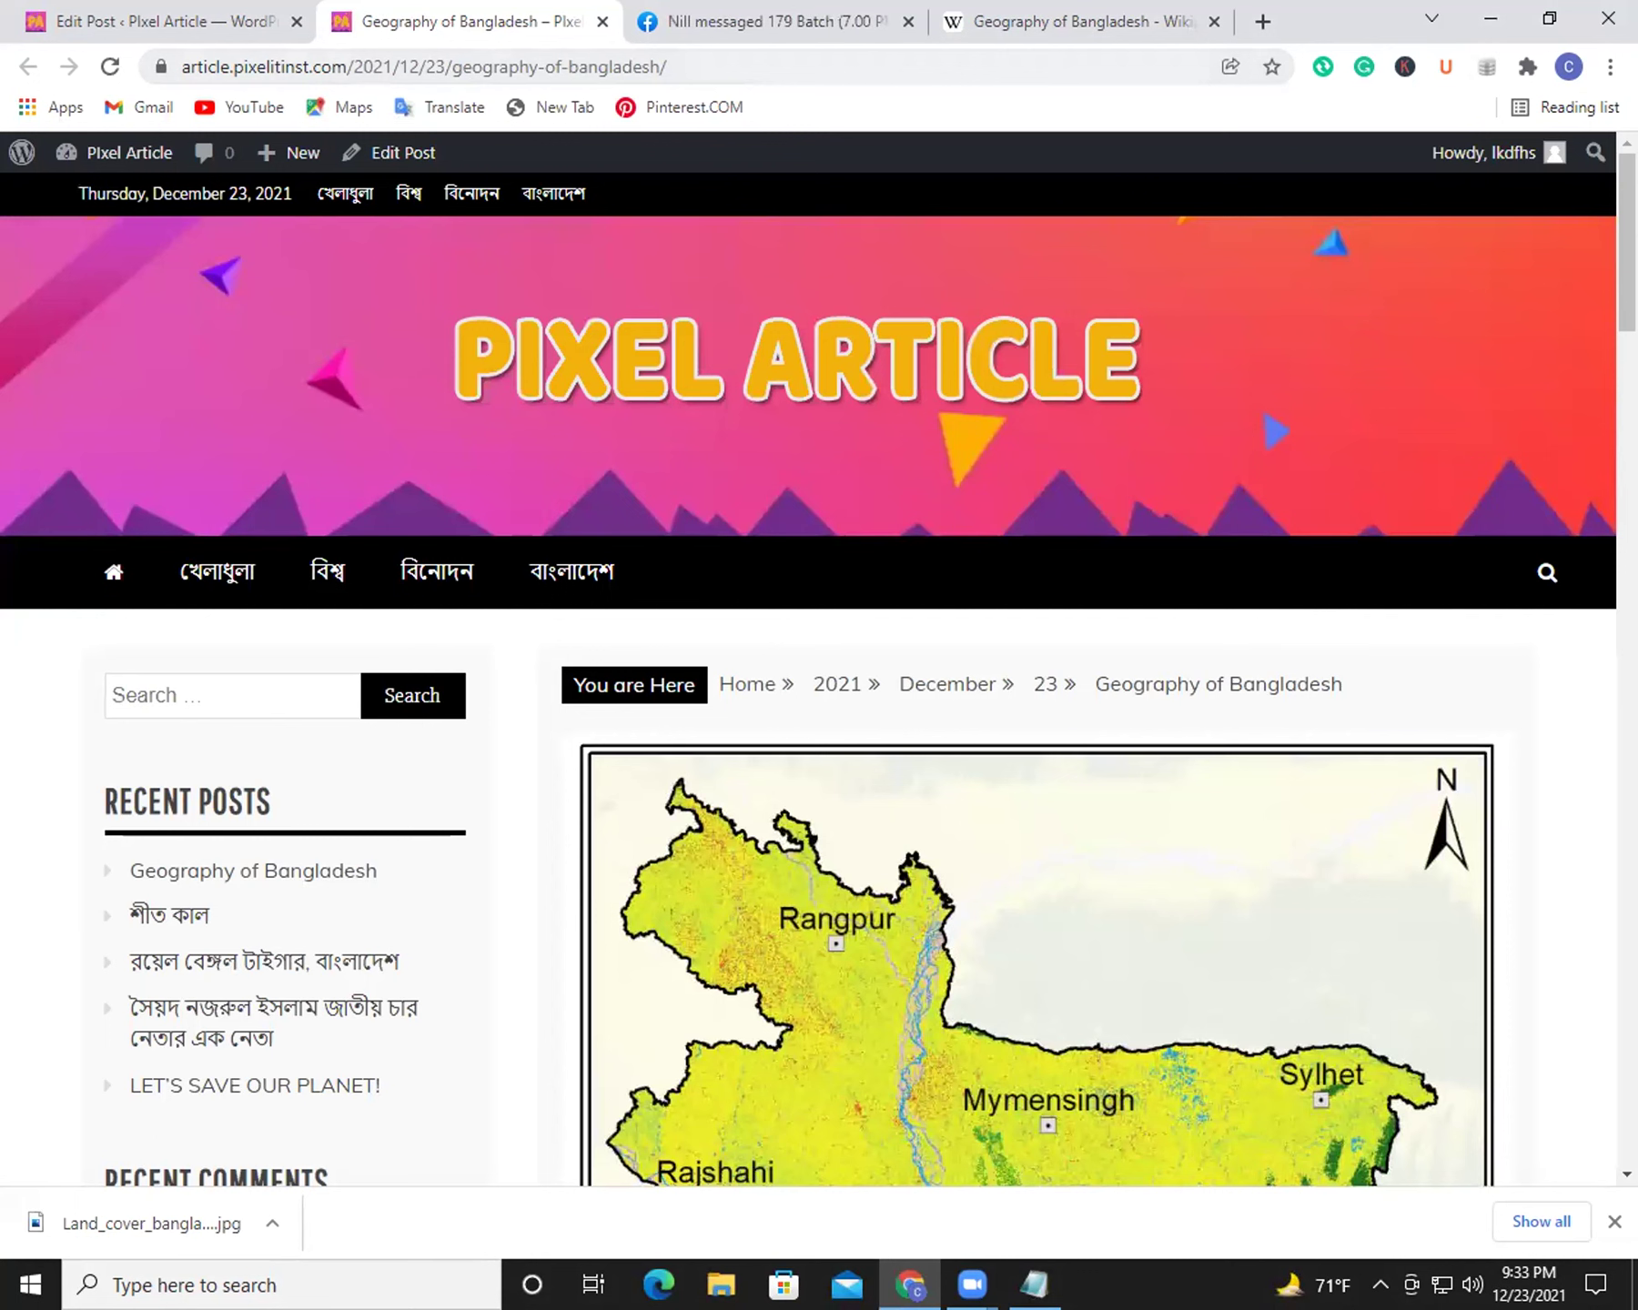
scroll(468, 622, "down", 5)
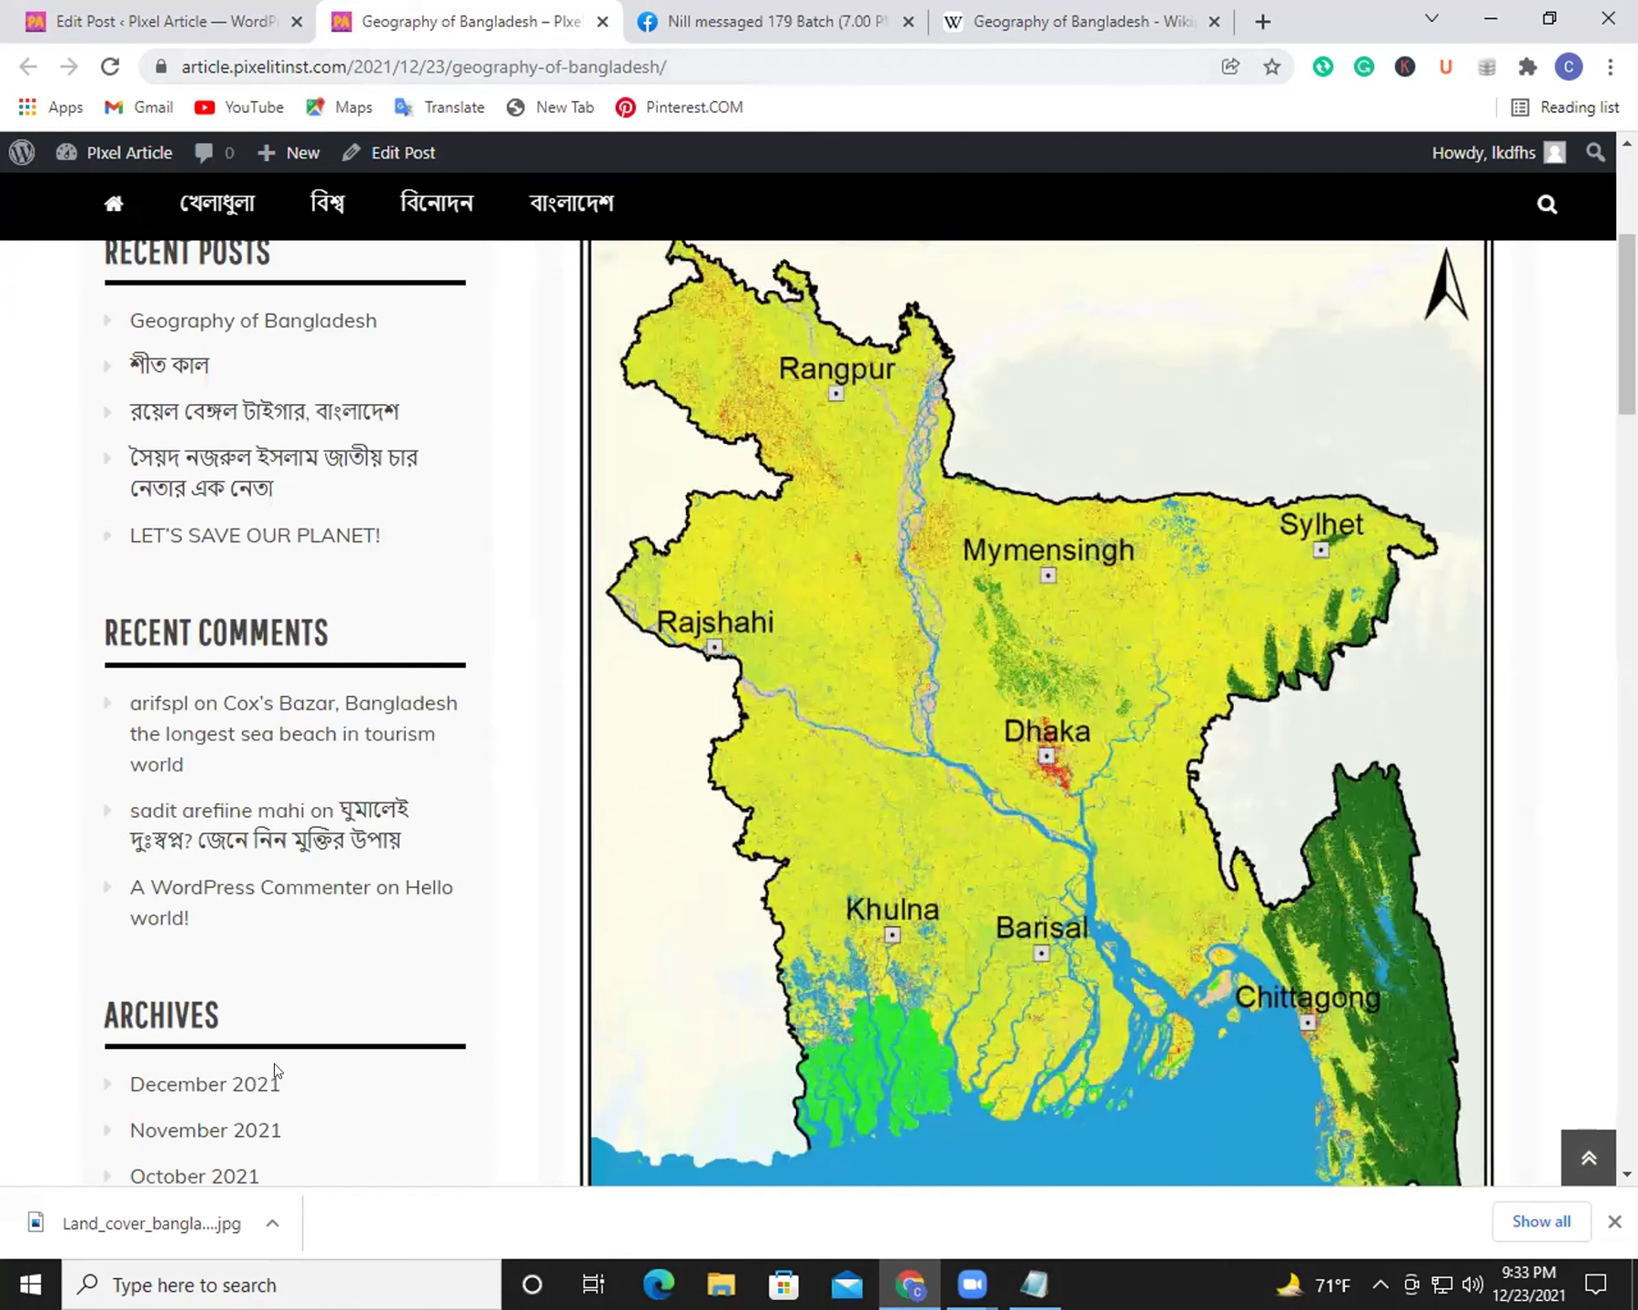
left_click_drag(1626, 318, 1626, 536)
left_click_drag(675, 453, 978, 460)
left_click(1053, 442)
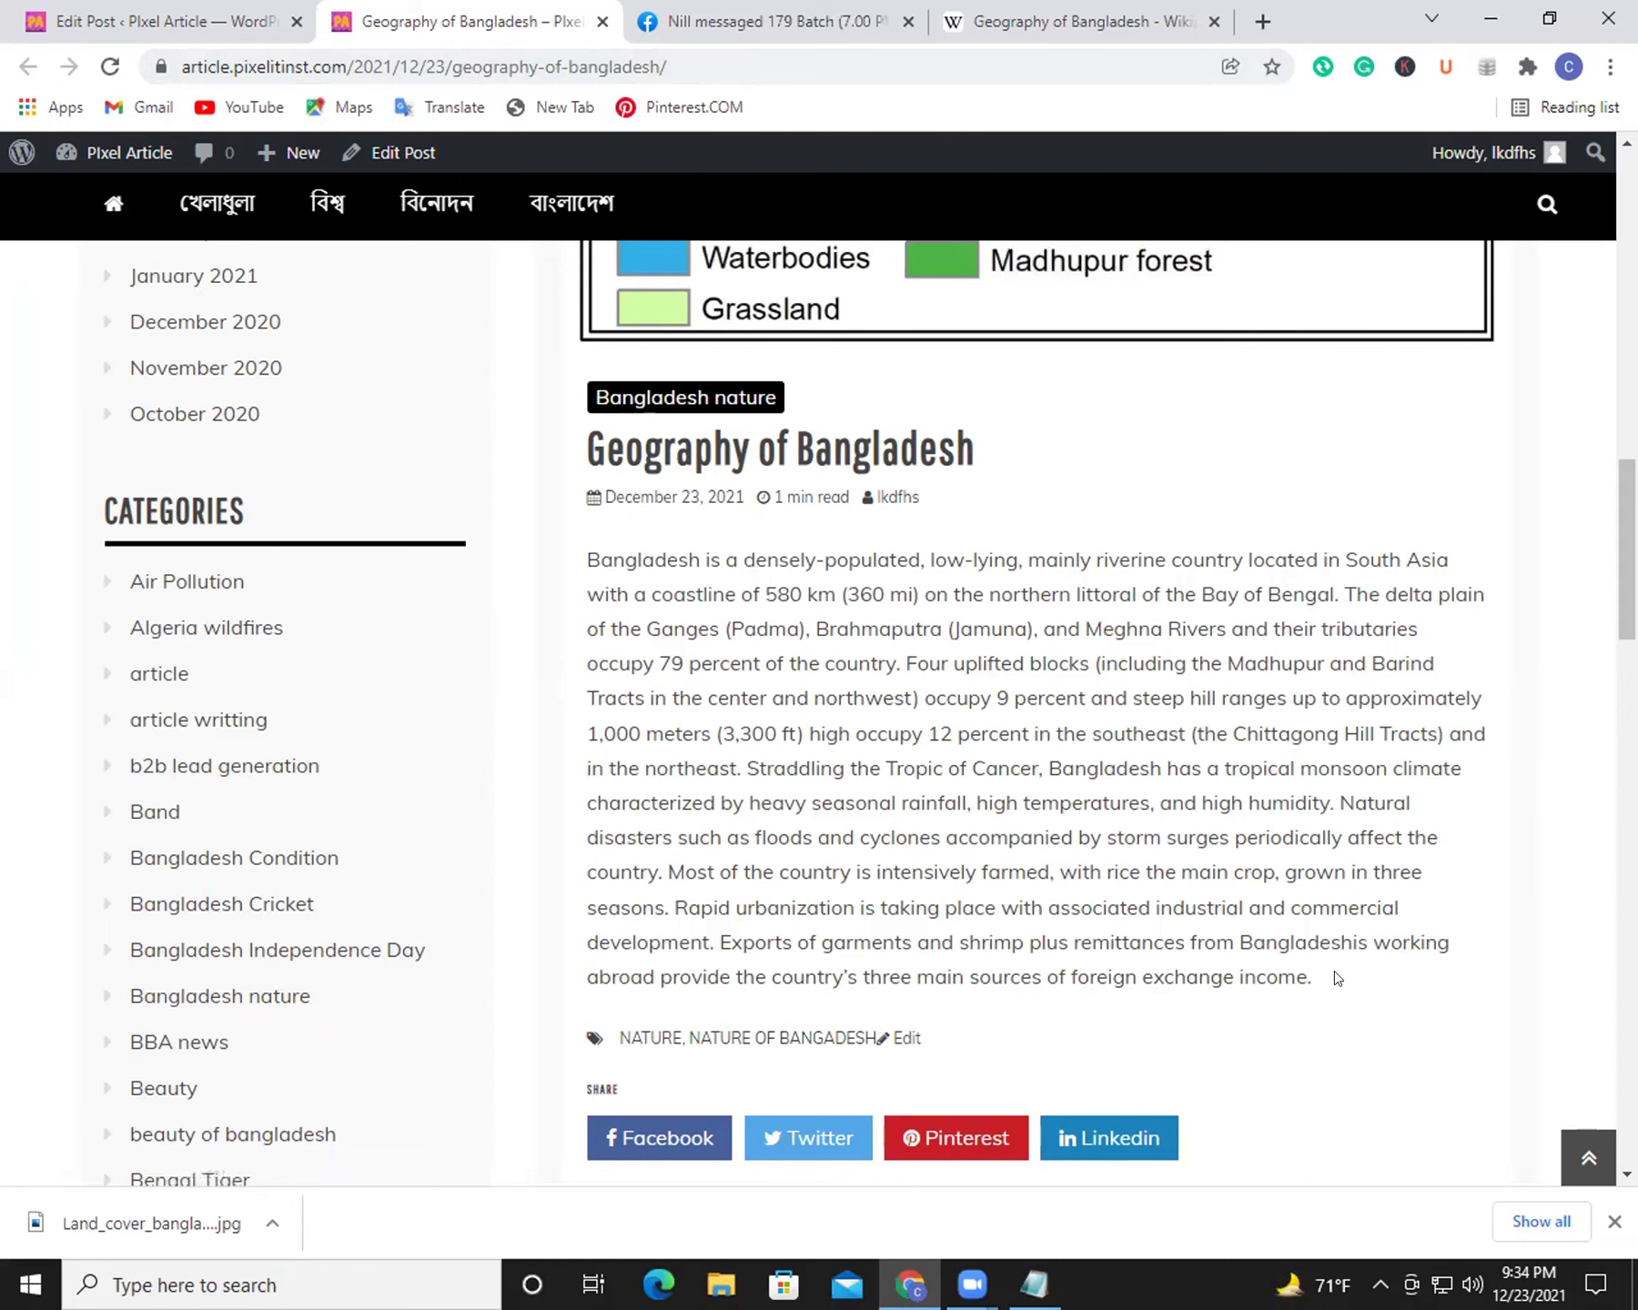
left_click_drag(1319, 977, 1084, 692)
left_click(1506, 442)
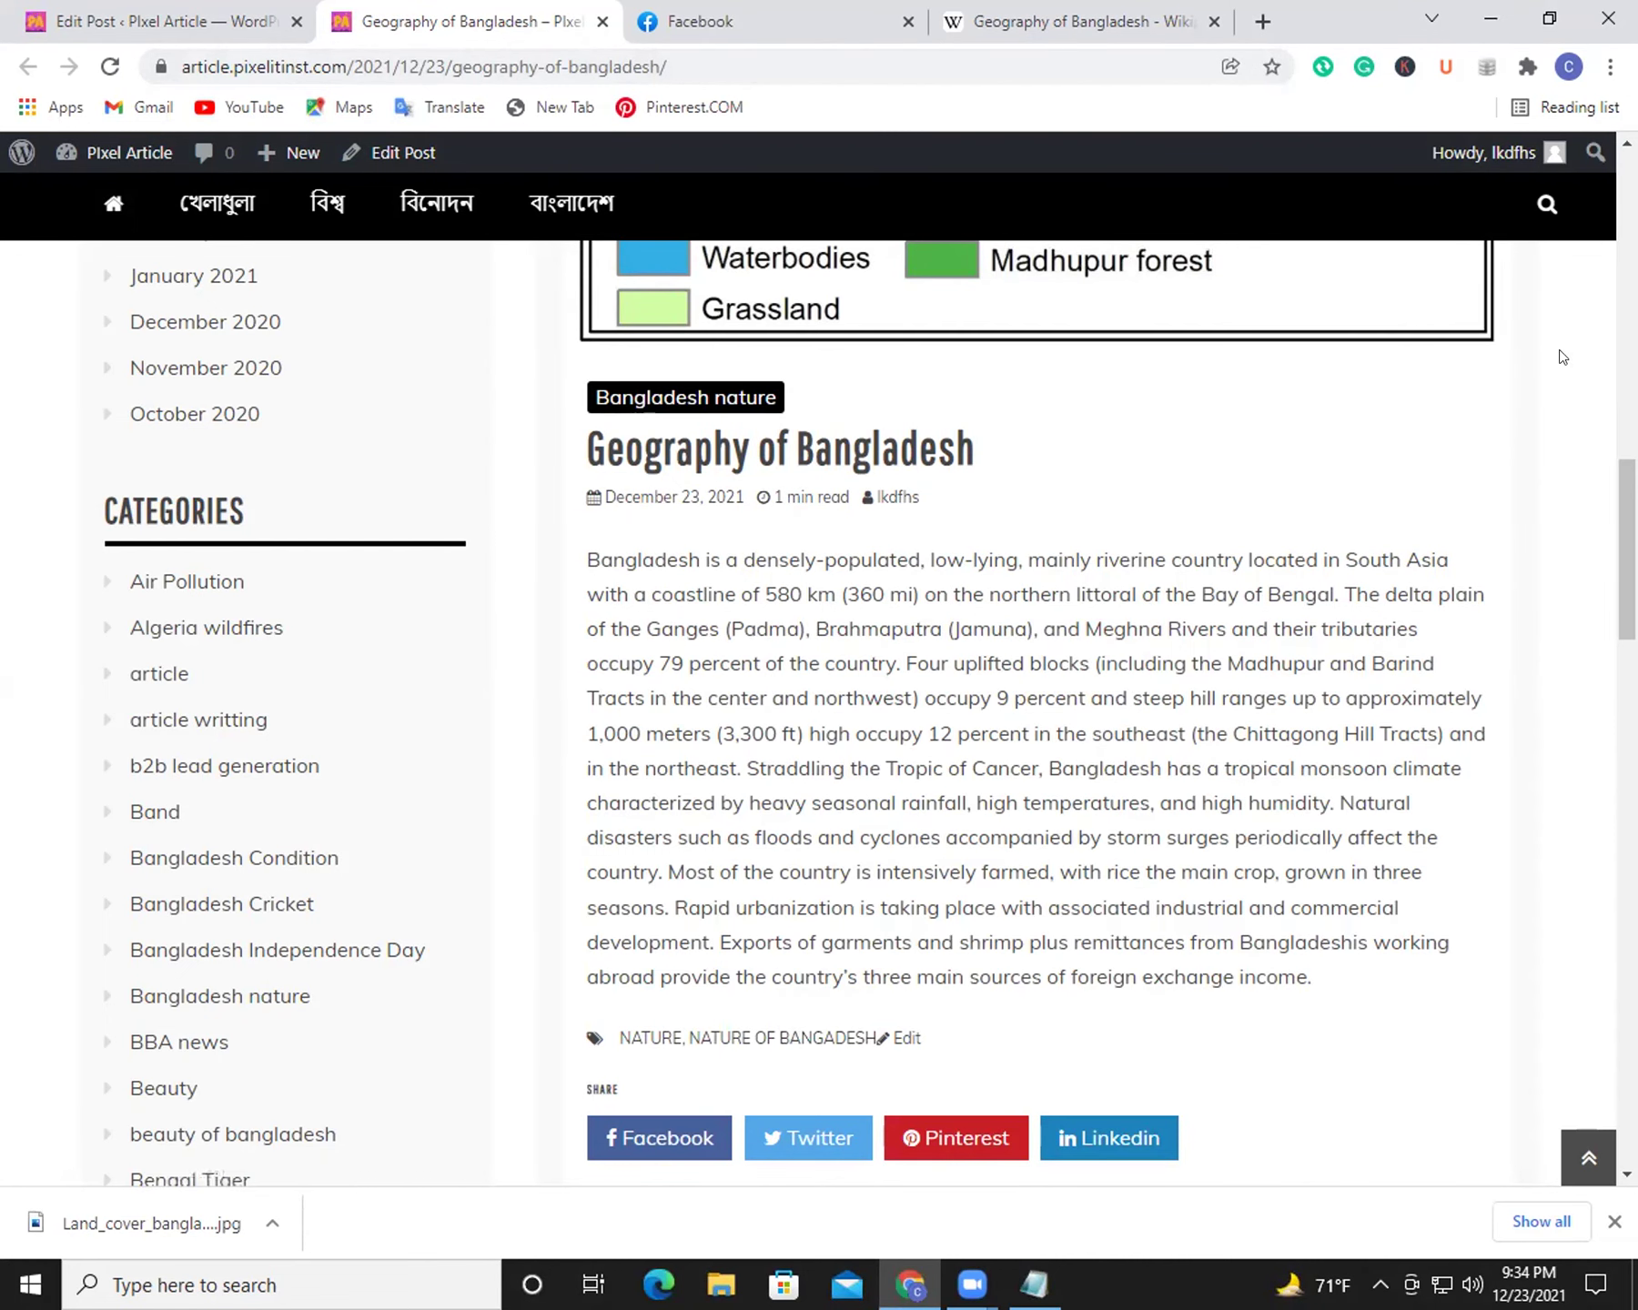
left_click_drag(1626, 545, 1627, 410)
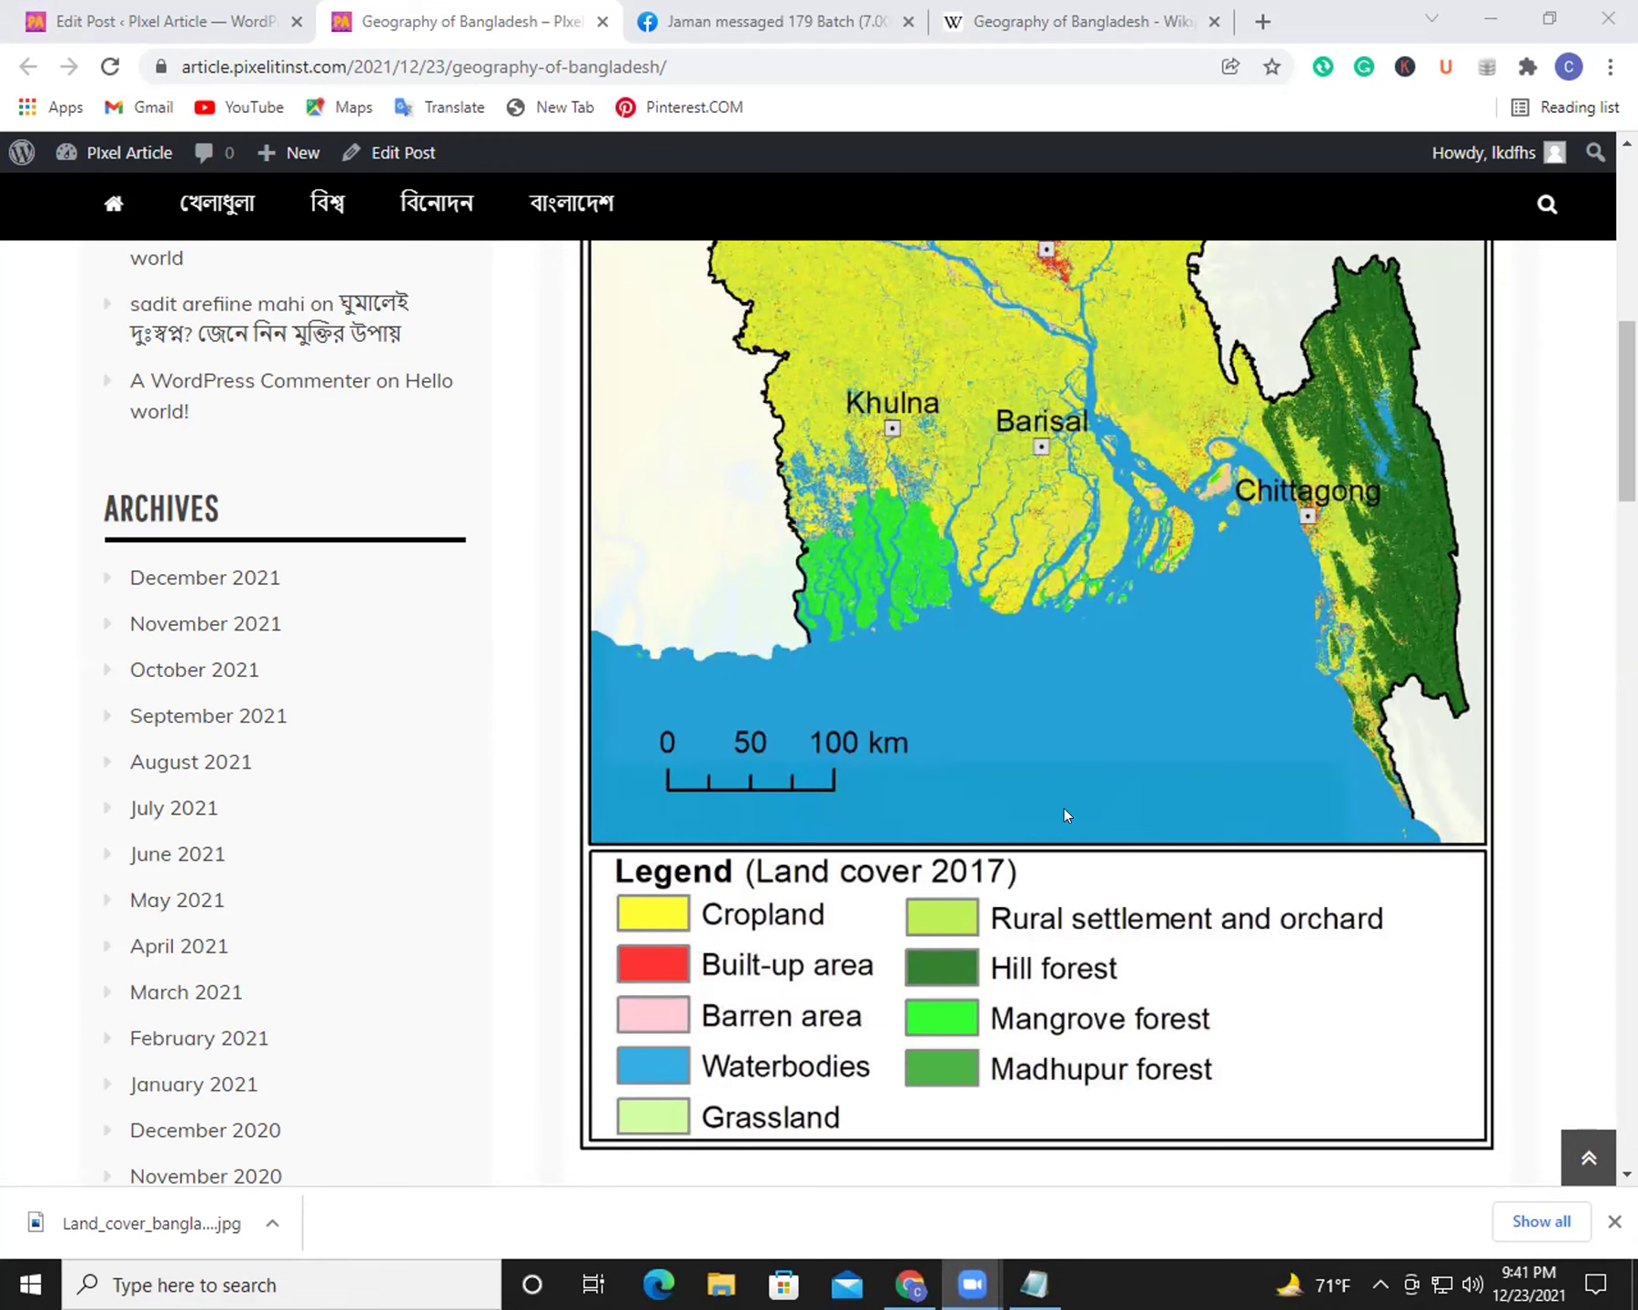
left_click_drag(1627, 409, 1593, 153)
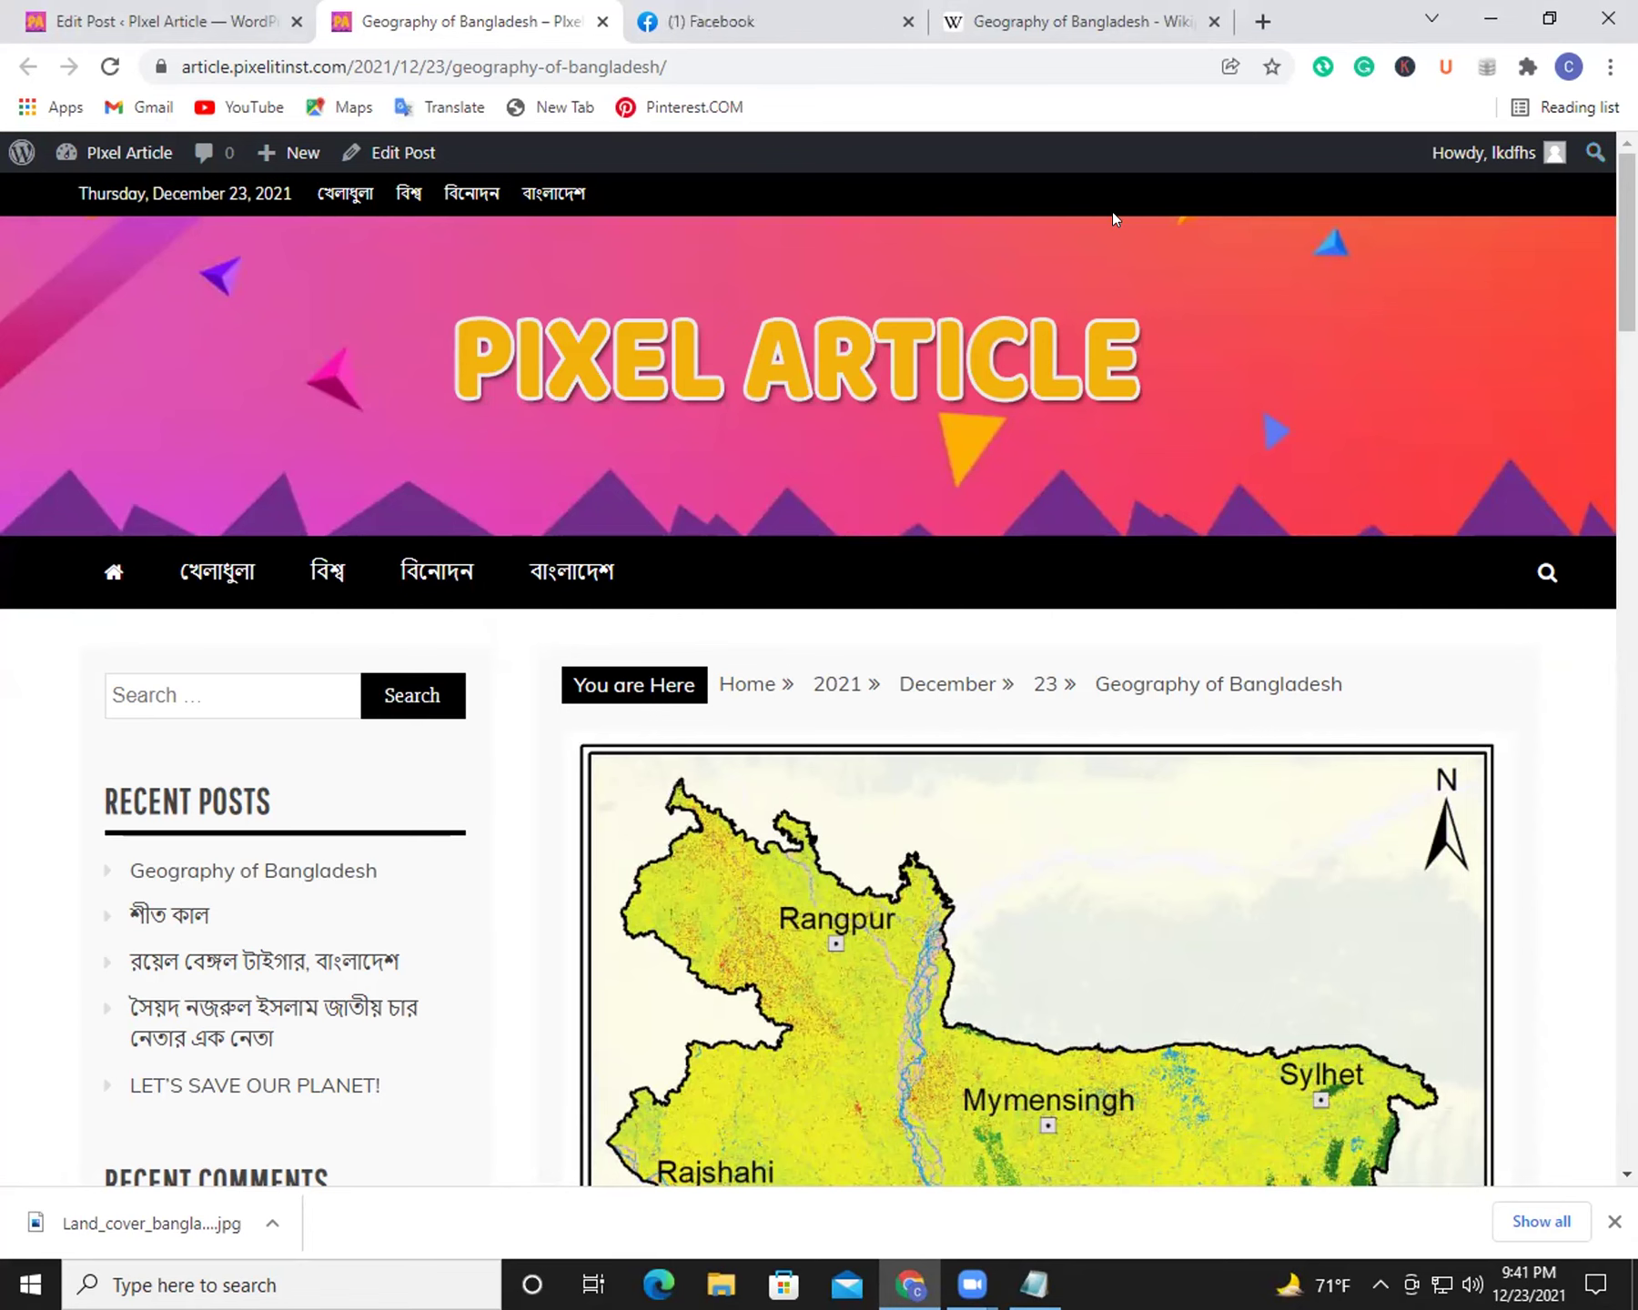
Step: Open the Plagiarism Checker at smallseotools.com in a new browser tab
left_click(1129, 19)
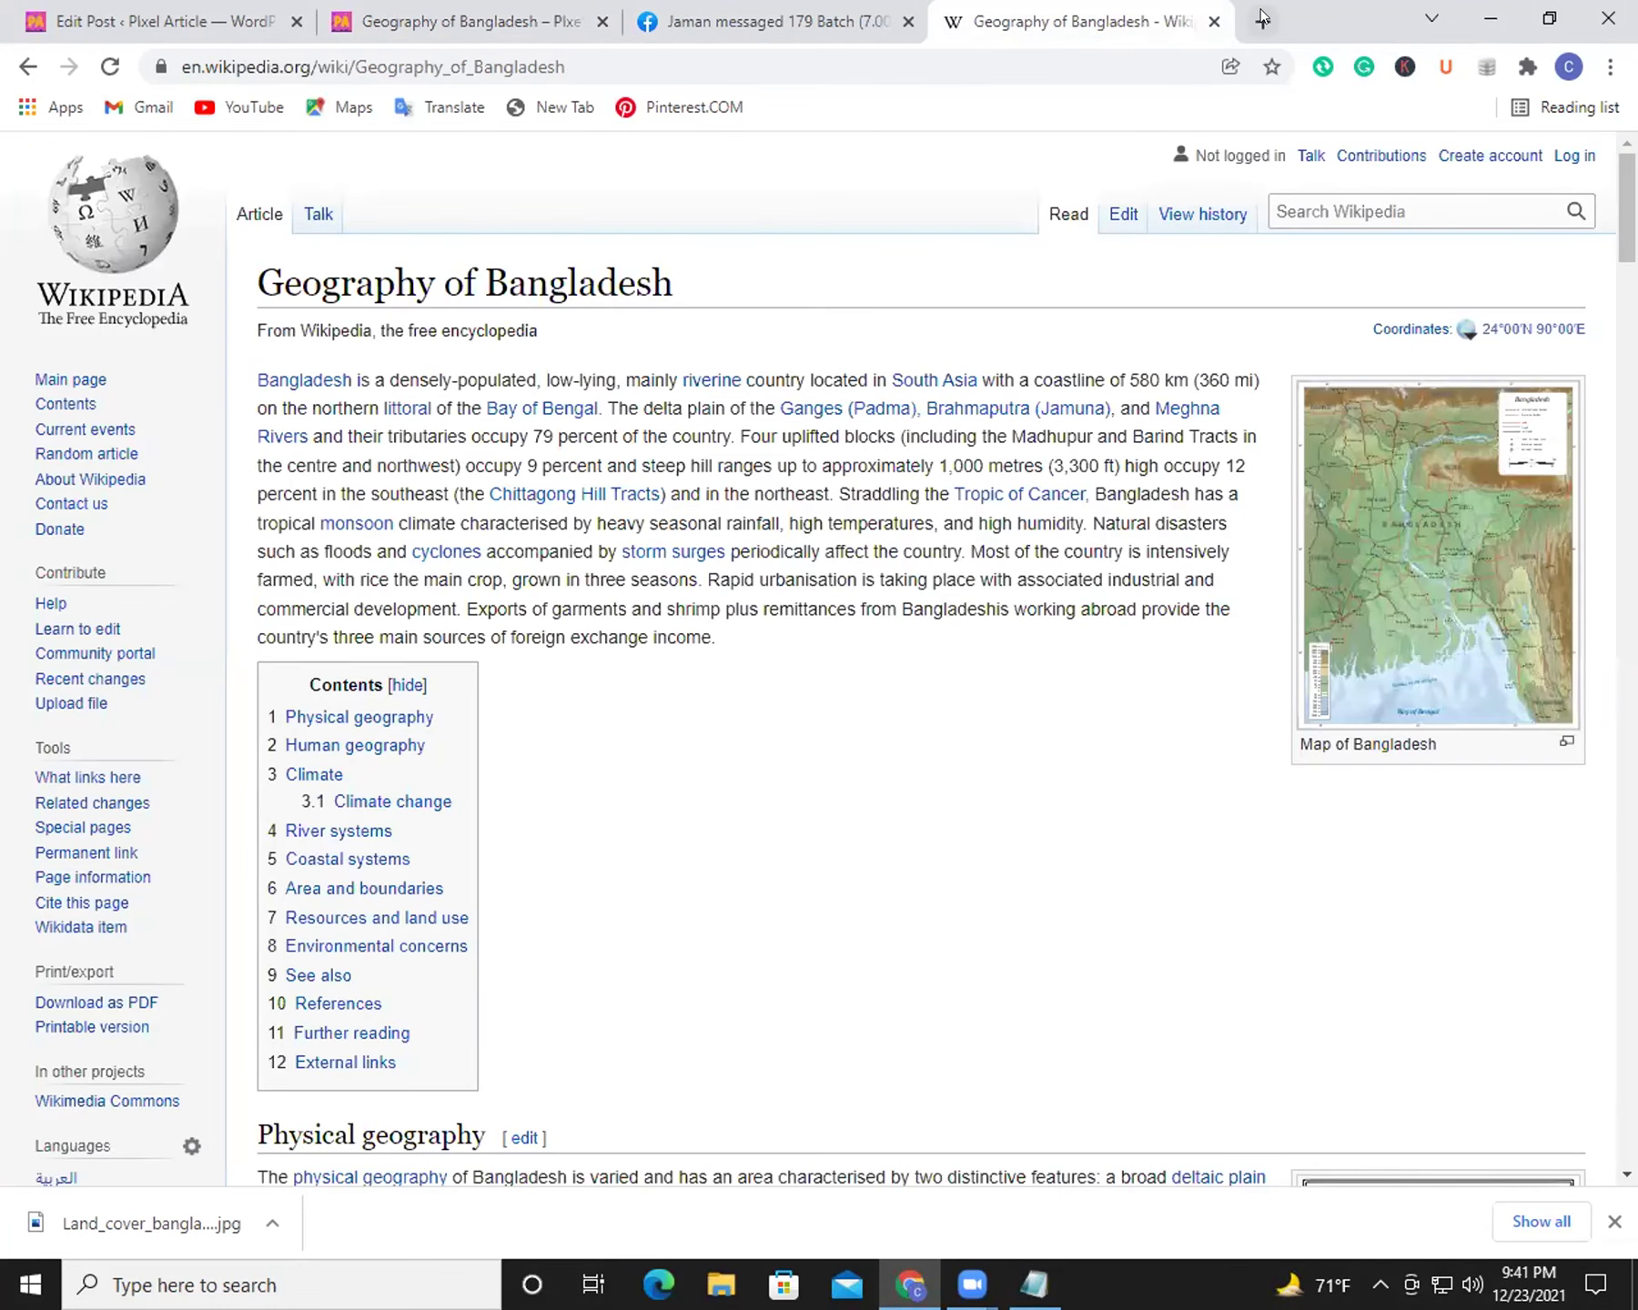
left_click(1262, 18)
type("S")
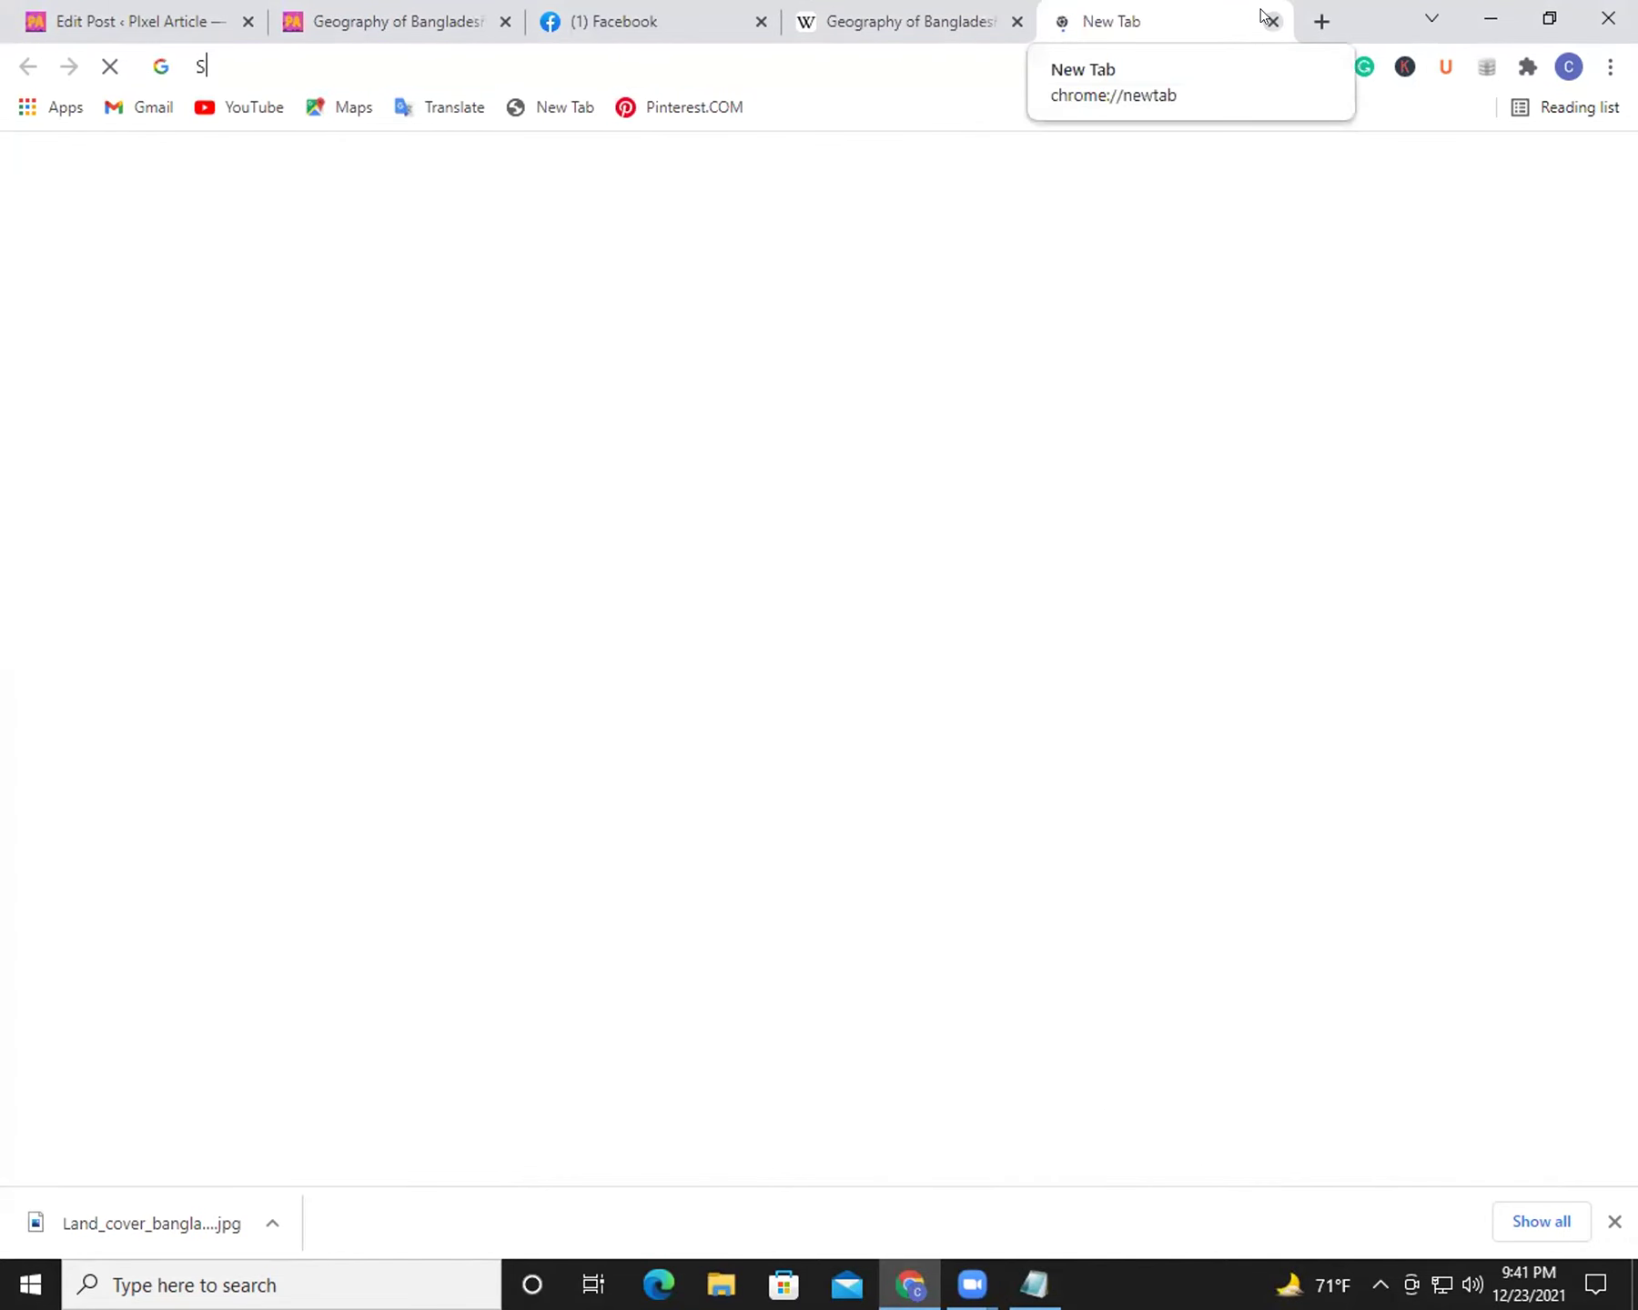
type("MALL")
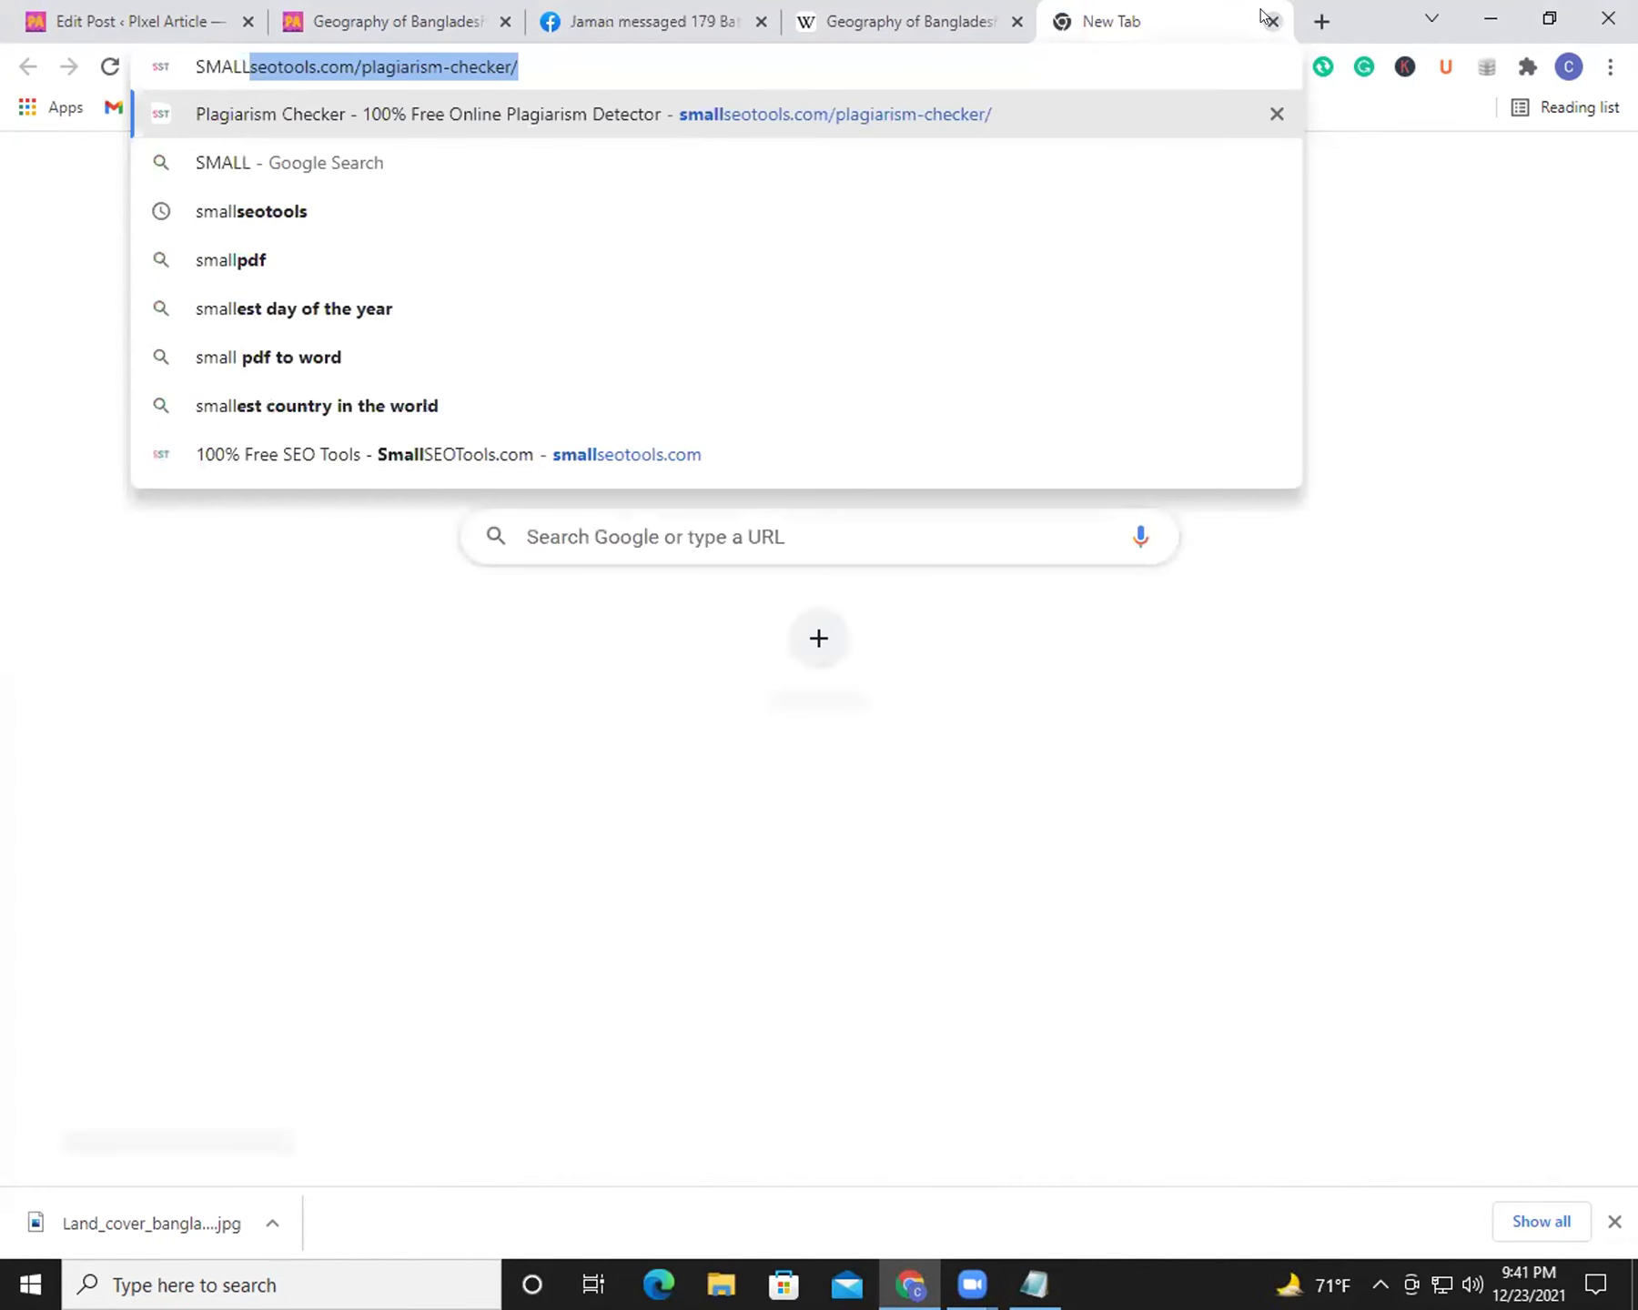
type("SEOTOO")
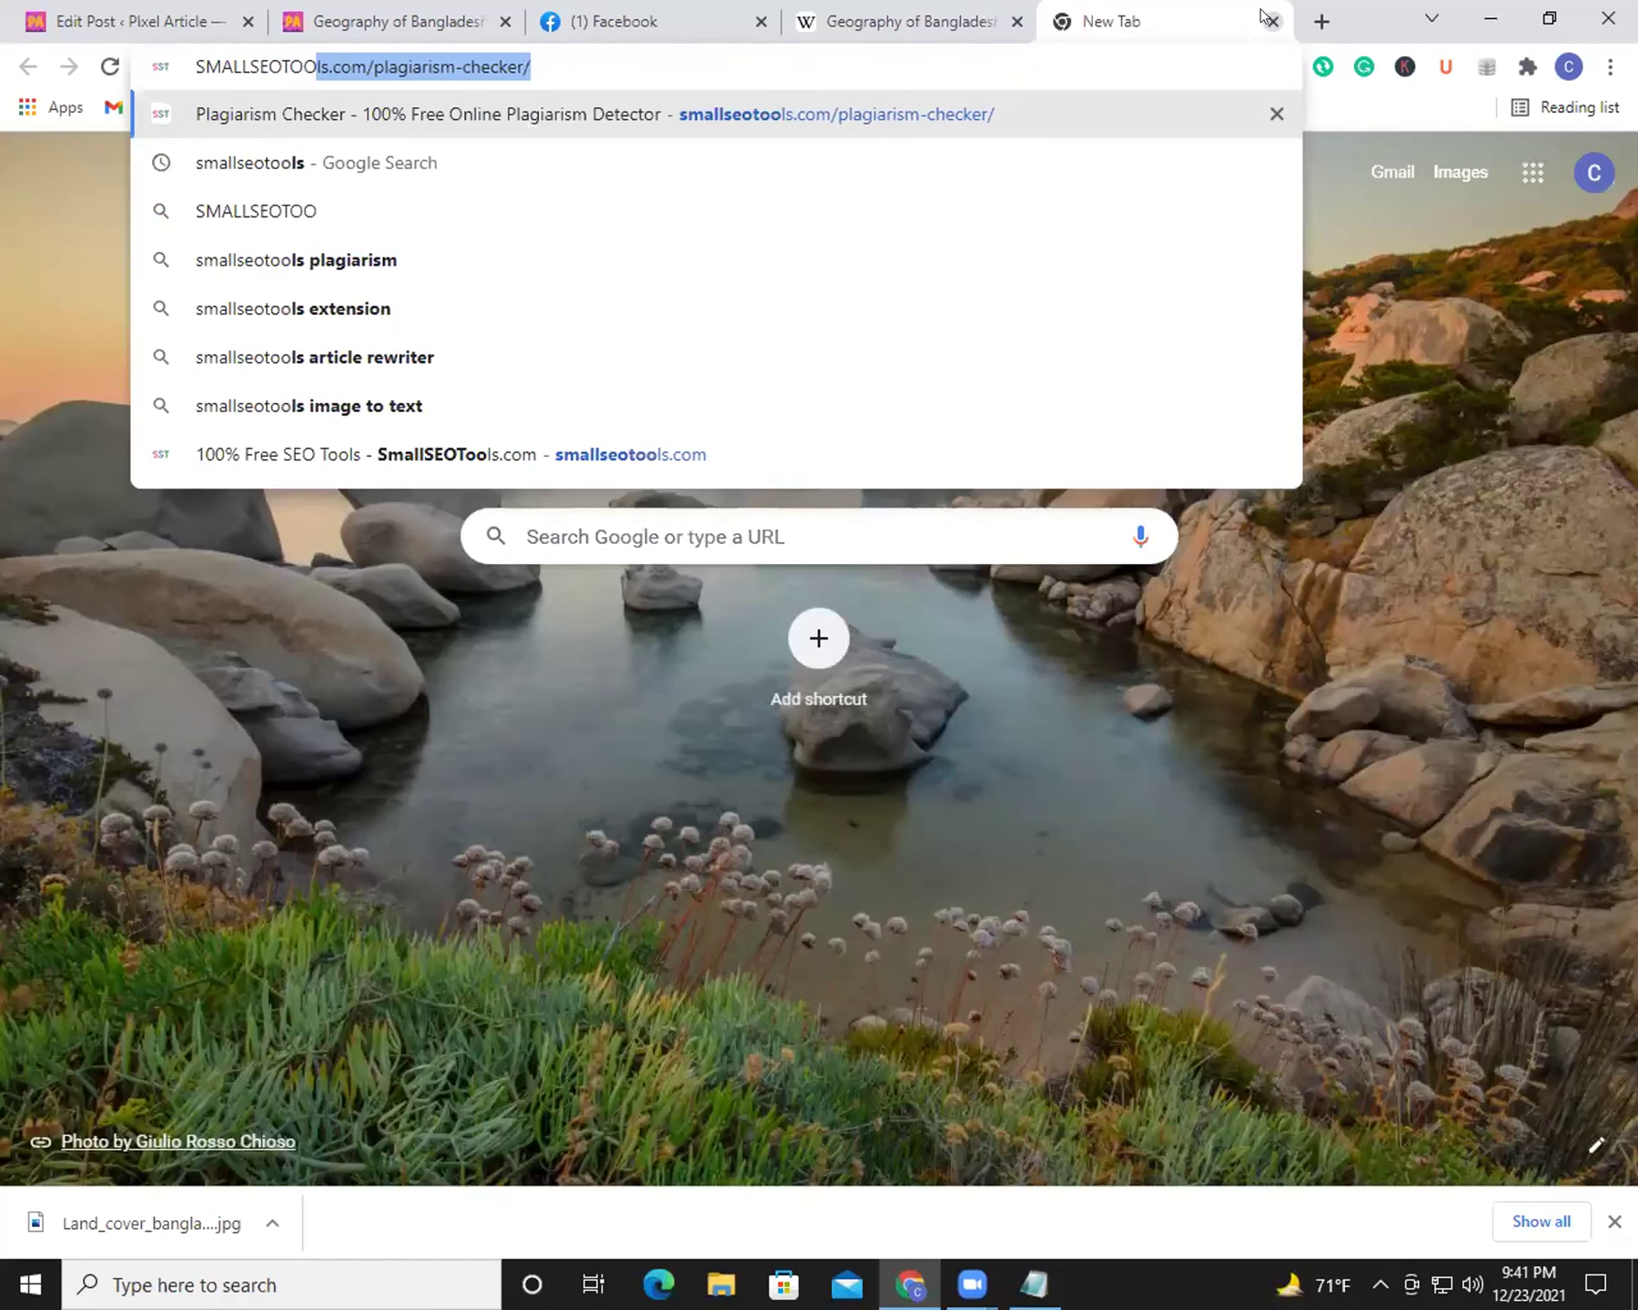
type("LS.COM")
key("Return")
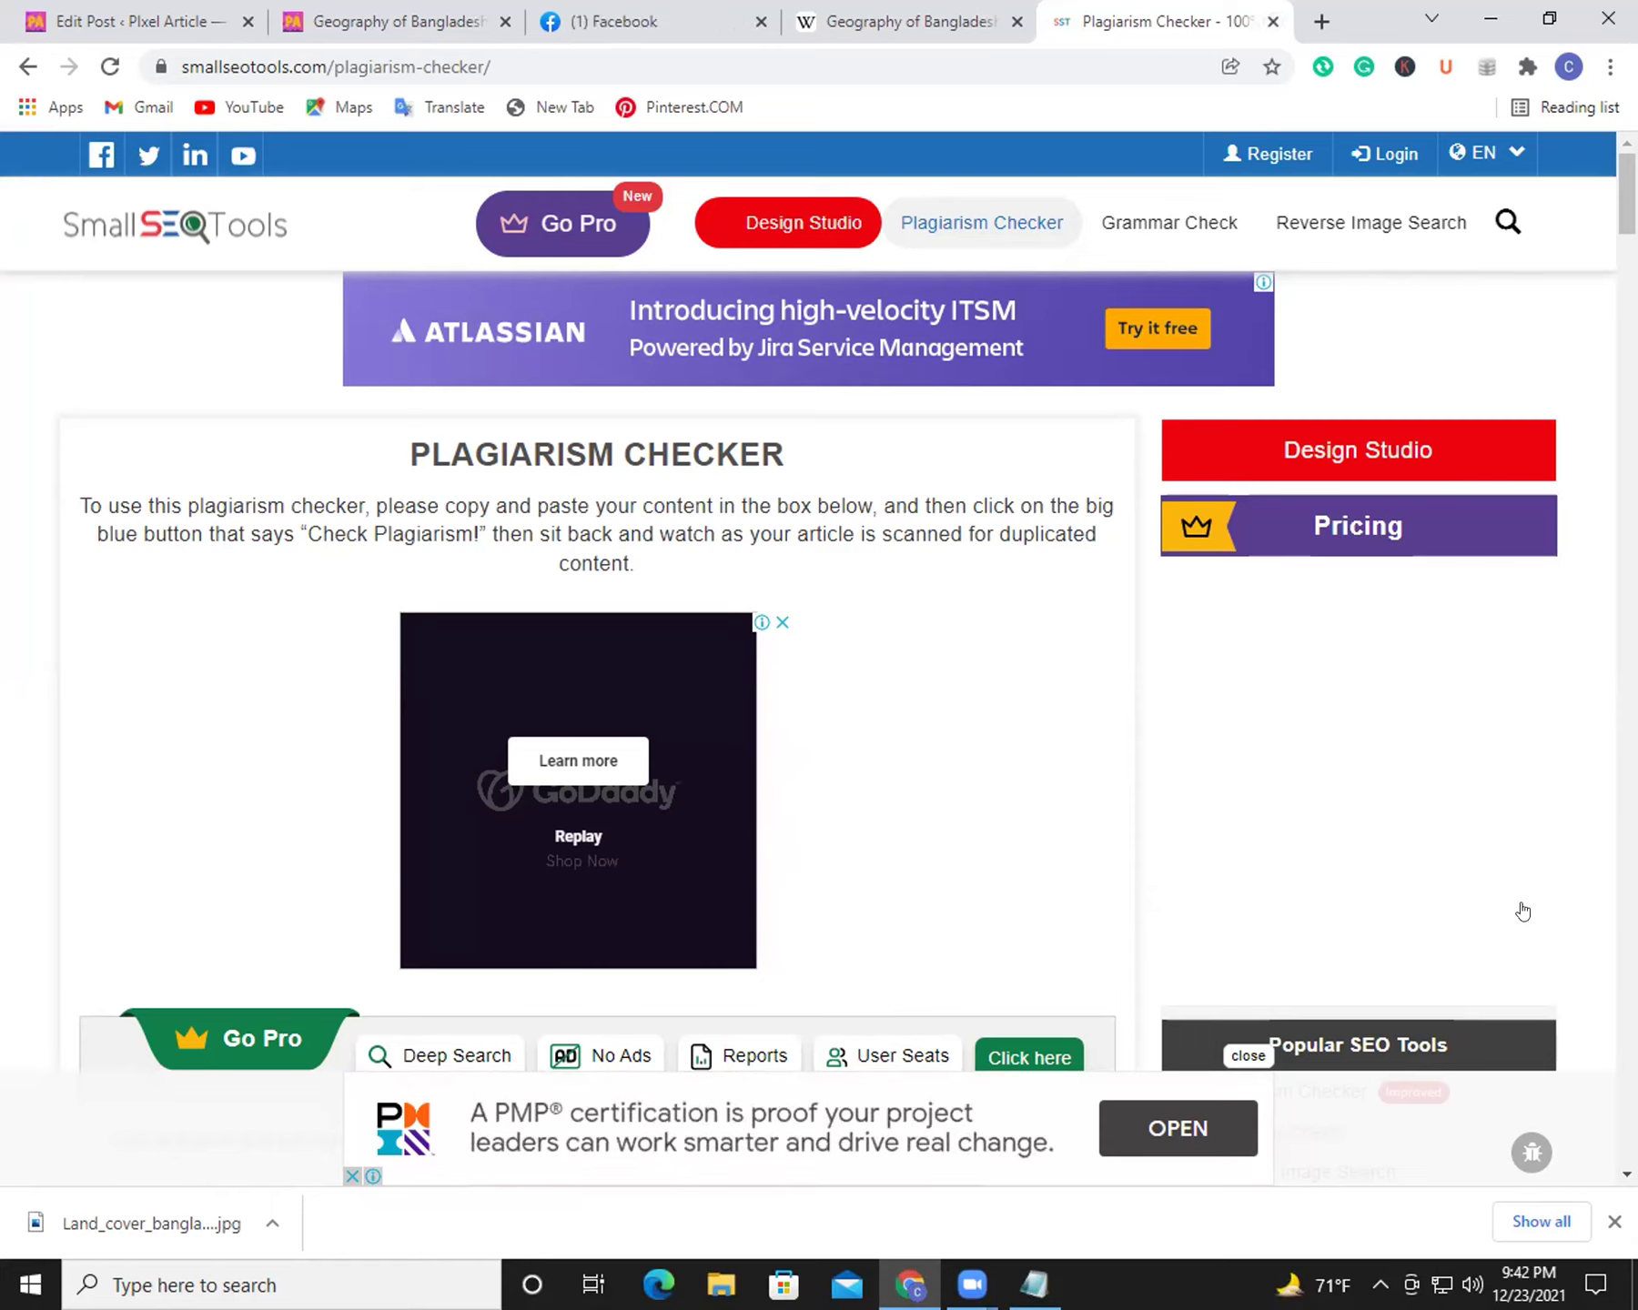
Step: Paste the introduction of the Wikipedia article "Geography of Bangladesh" into the plagiarism checker and start the "I'm not a robot" verification
scroll(808, 601, "down", 4)
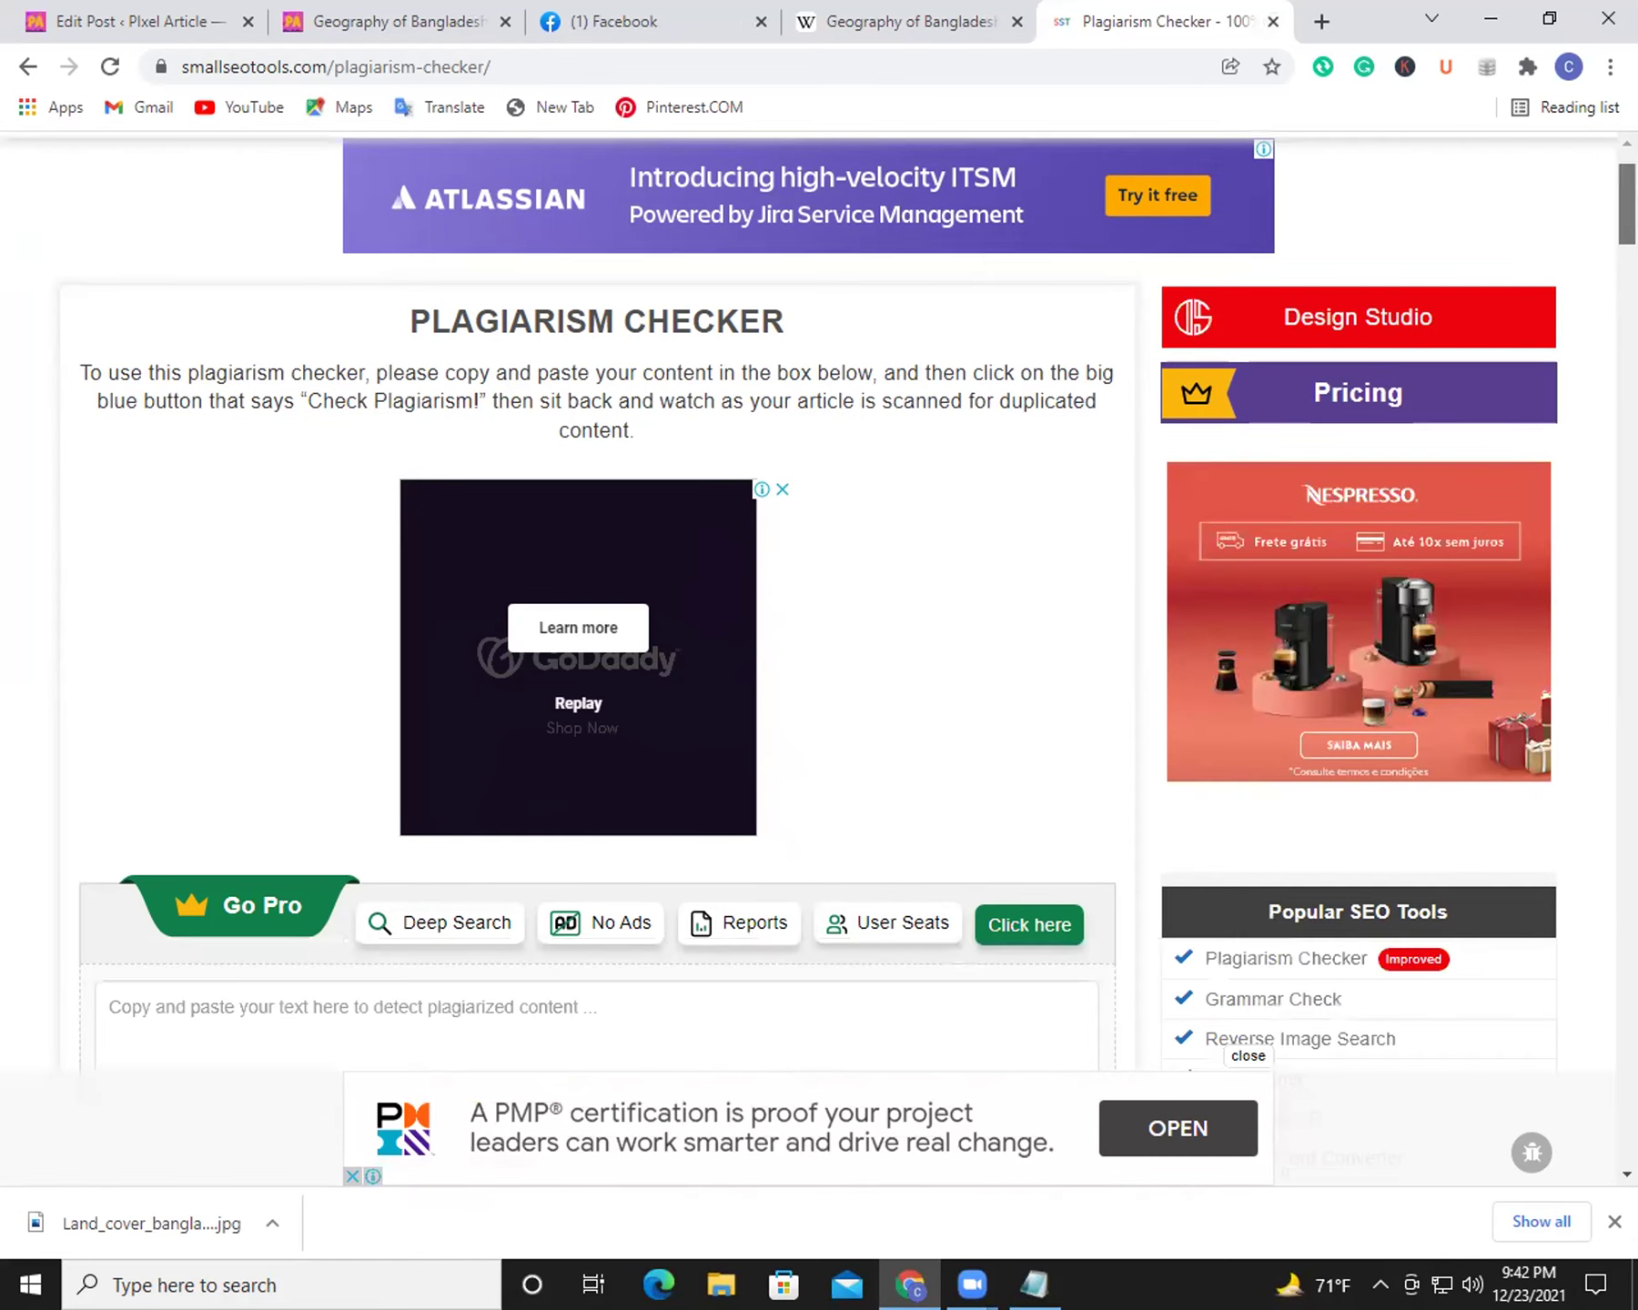
scroll(615, 589, "down", 1)
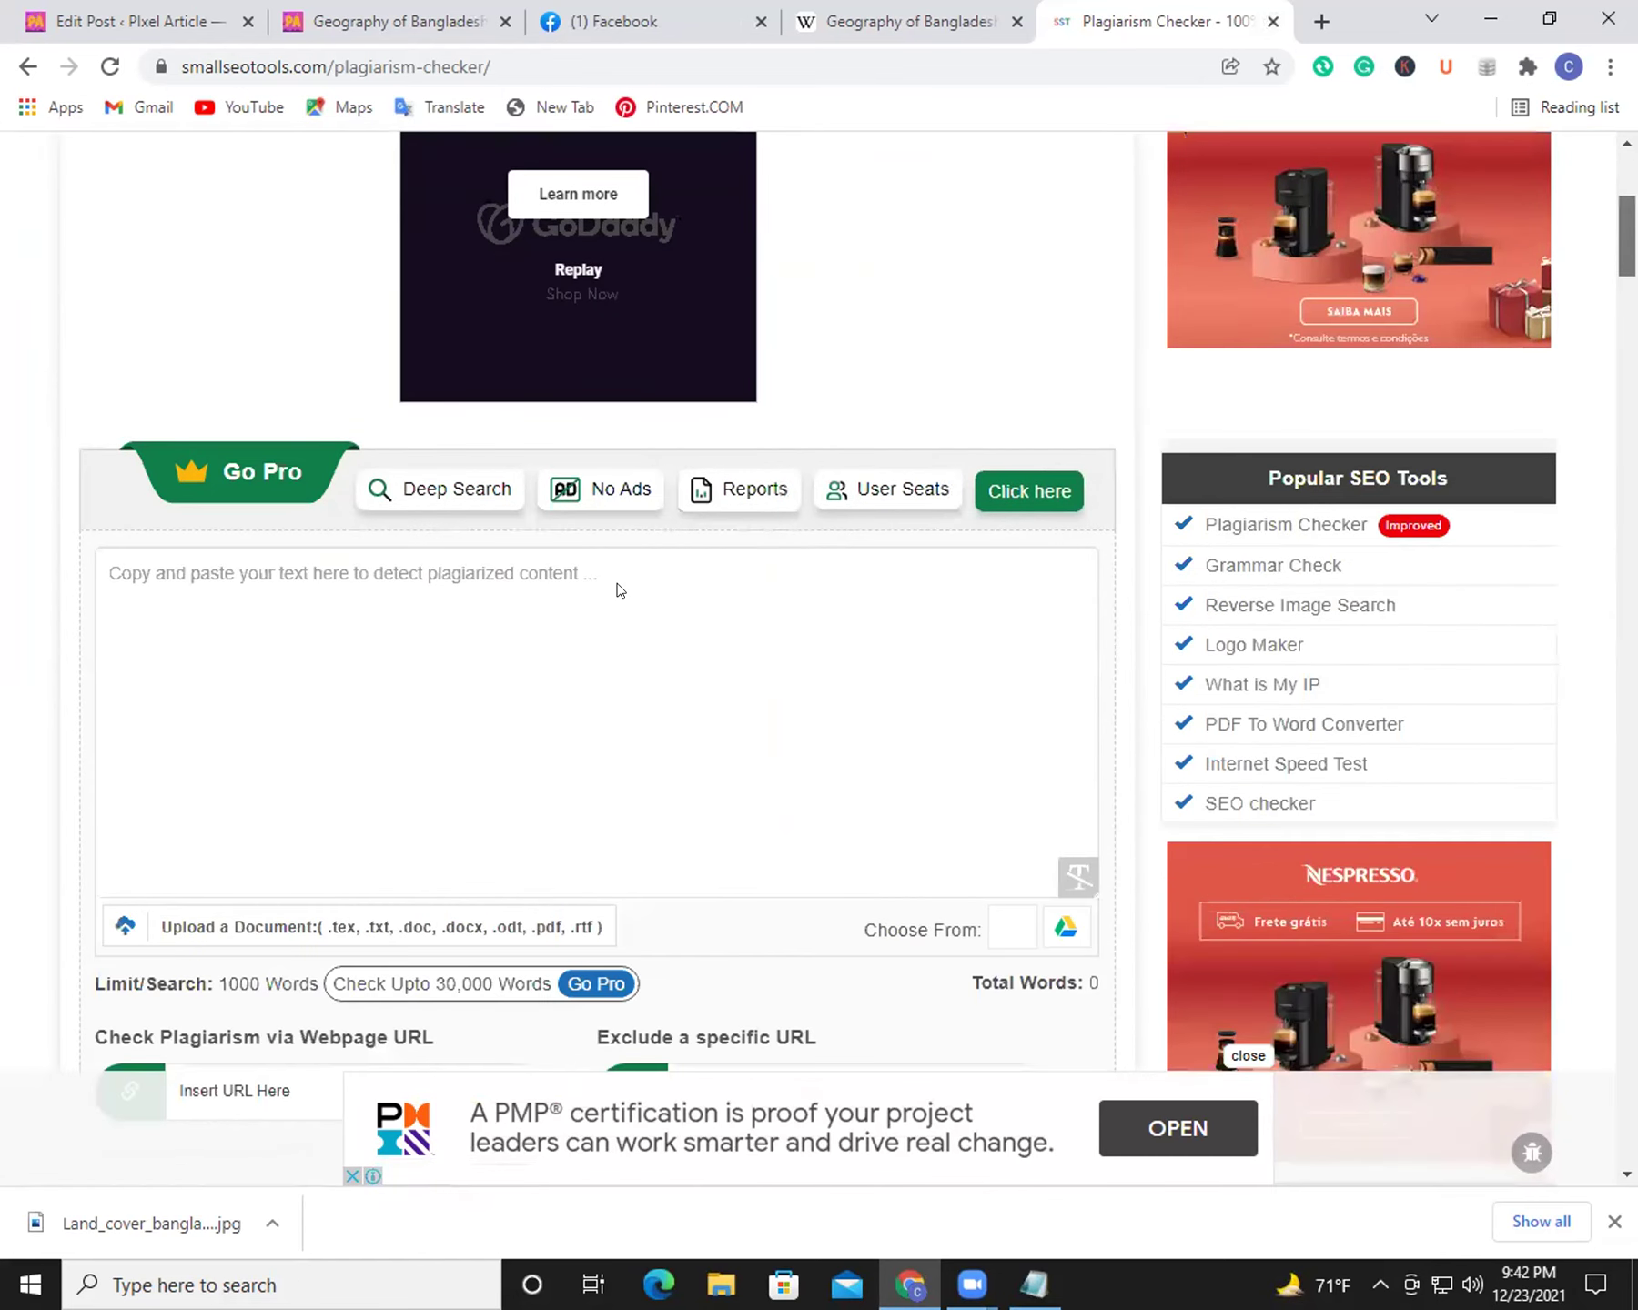
left_click(420, 567)
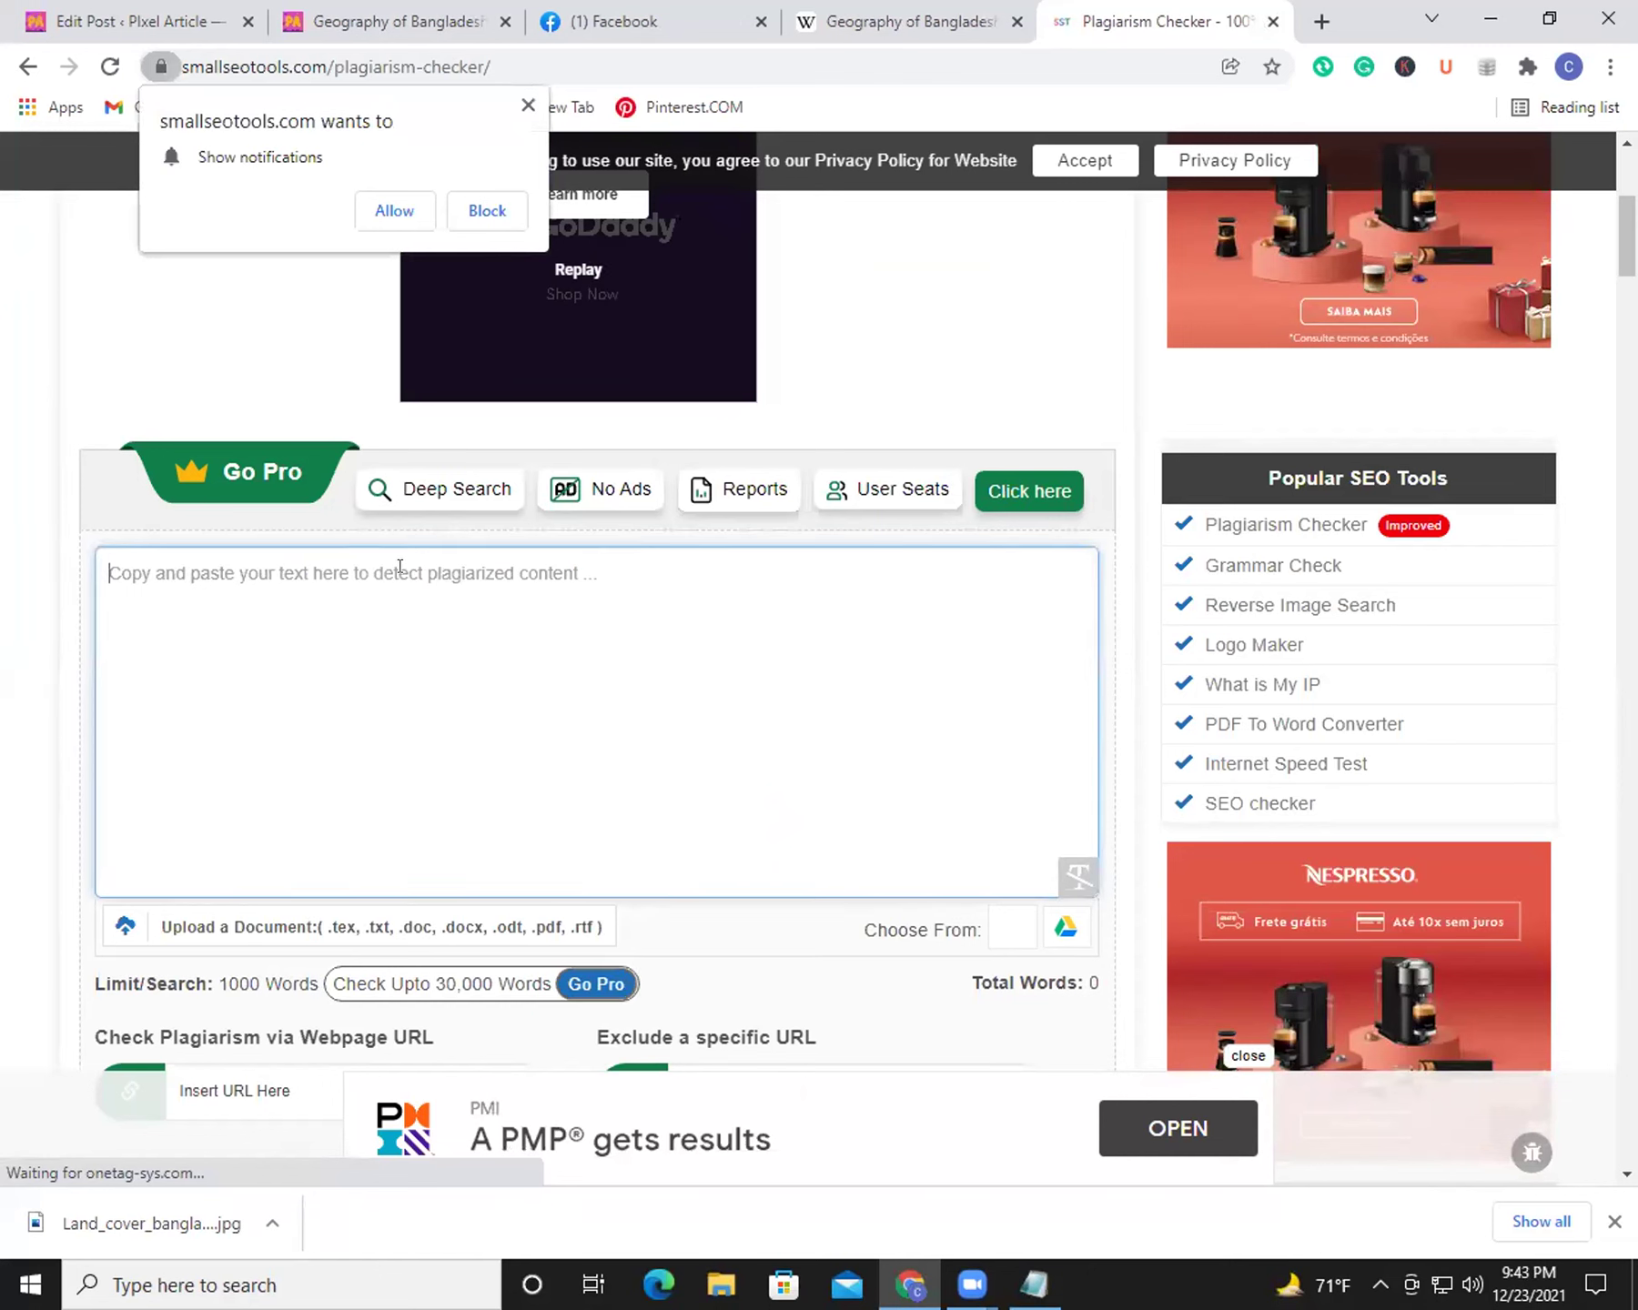
type("Bangladesh is a densely-populated, low-lying, mainly riverine country located in South Asia with a coastline of 580 km (360 mi) on the northern littoral of the Bay of Bengal. The delta plain of the Ganges (Padma), Brahmaputra (Jamuna), and Meghna Rivers and their tributaries occupy 79 percent of the country. Four uplifted blocks (including the Madhupur and Barind Tracts in the centre and northwest) occupy 9 percent and steep hill ranges up to approximately 1,000 metres (3,300 ft) high occupy 12 percent in the southeast (the Chittagong Hill Tracts) and in the northeast. Straddling the Tropic of Cancer, Bangladesh has a tropical monsoon climate characterised by heavy seasonal rainfall, high temperatures, and high humidity. Natural disasters such as floods and cyclones accompanied by storm surges periodically affect the country. Most of the country is intensively farmed, with rice the main crop, grown in three seasons. Rapid urbanisation is taking place with associated industrial and commercial development. Exports of garments and shrimp plus remittances from Bangladeshis working abroad provide the country's three main sources of foreign exchange income.")
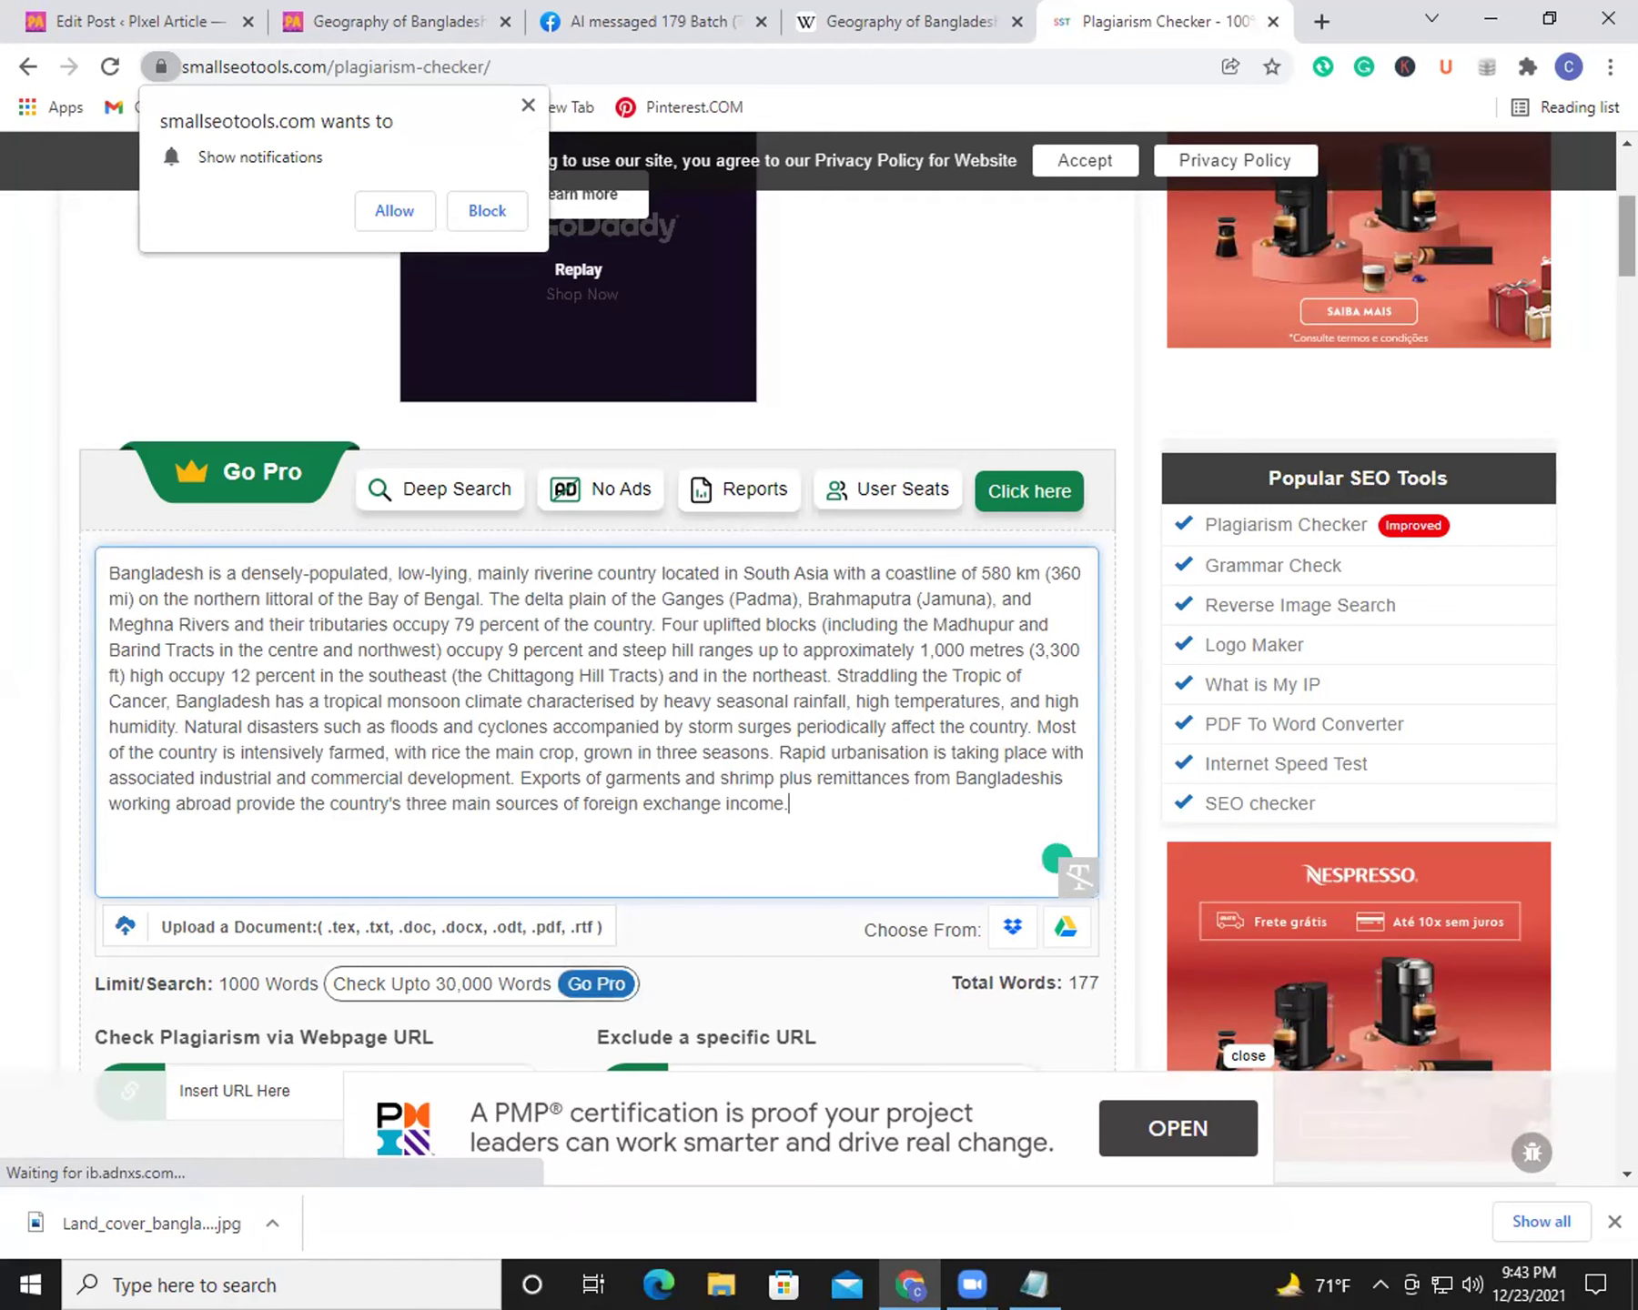
scroll(760, 646, "down", 6)
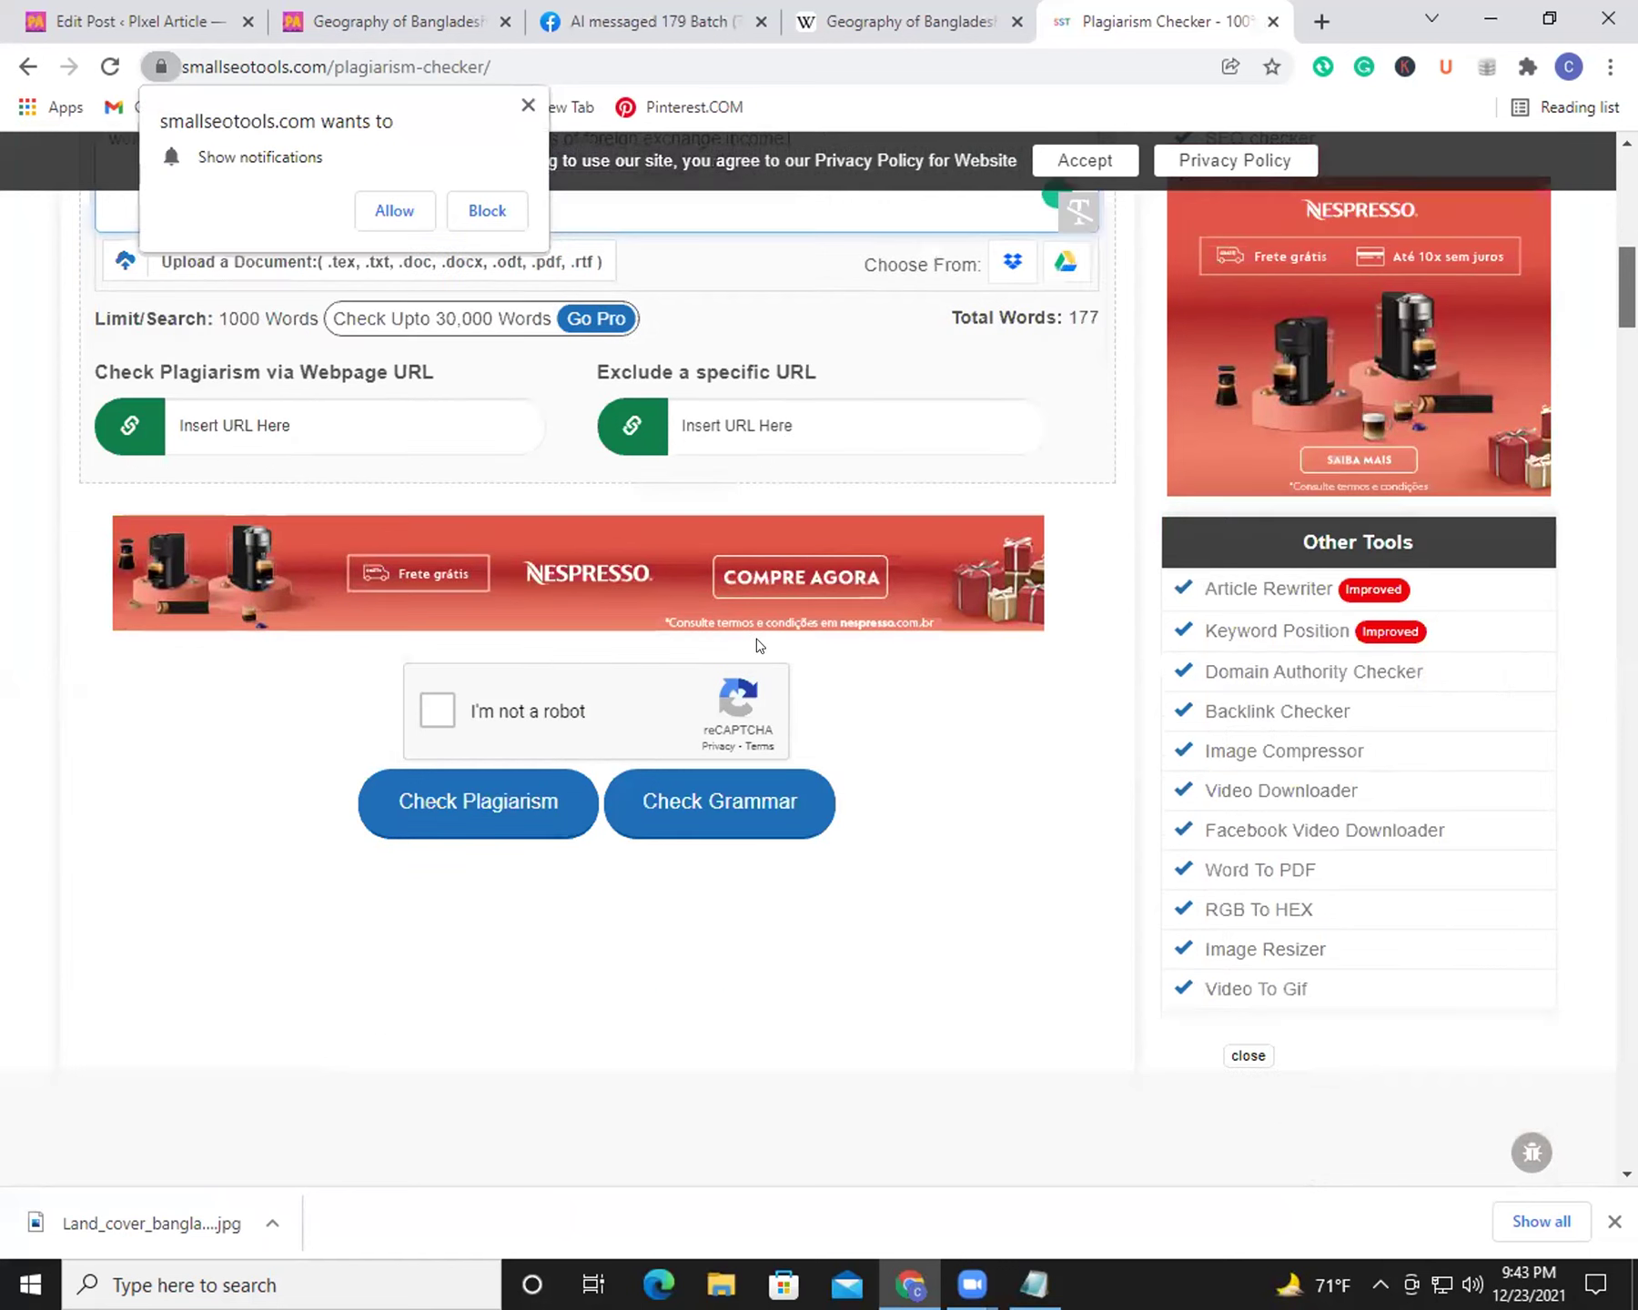
left_click(422, 717)
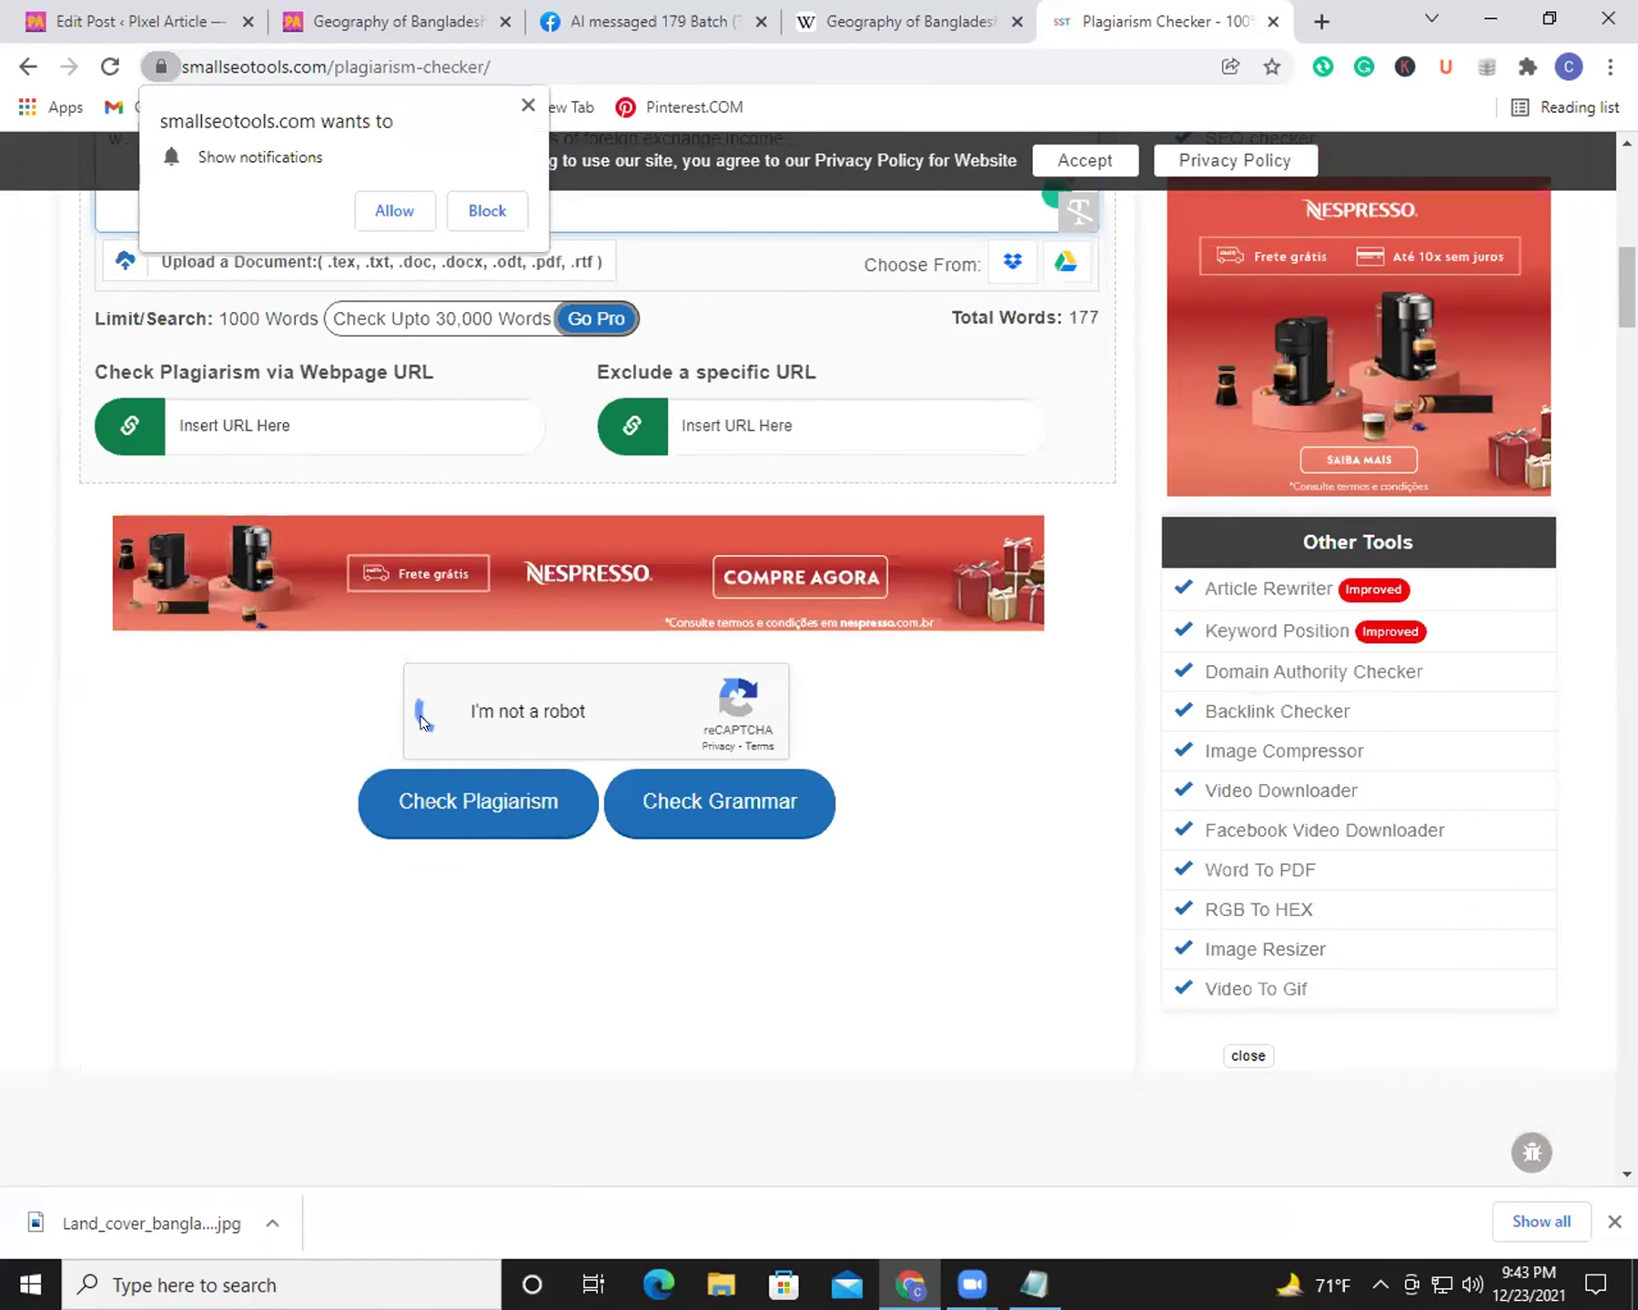